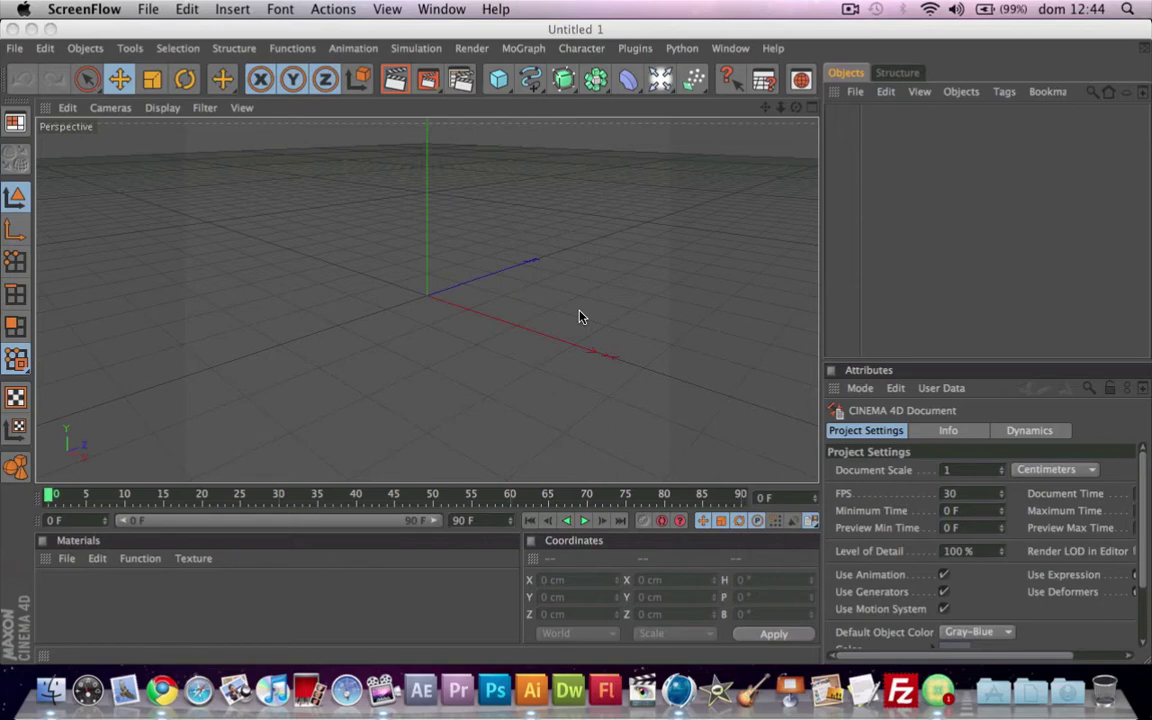
# Step: Orbit and zoom the empty Cinema 4D scene to an oblique viewing angle
pyautogui.click(580, 317)
pyautogui.moveTo(591, 360)
pyautogui.keyDown('alt'); pyautogui.mouseDown()
pyautogui.moveTo(380, 362)
pyautogui.moveTo(370, 340)
pyautogui.moveTo(280, 365)
pyautogui.mouseUp(); pyautogui.keyUp('alt')
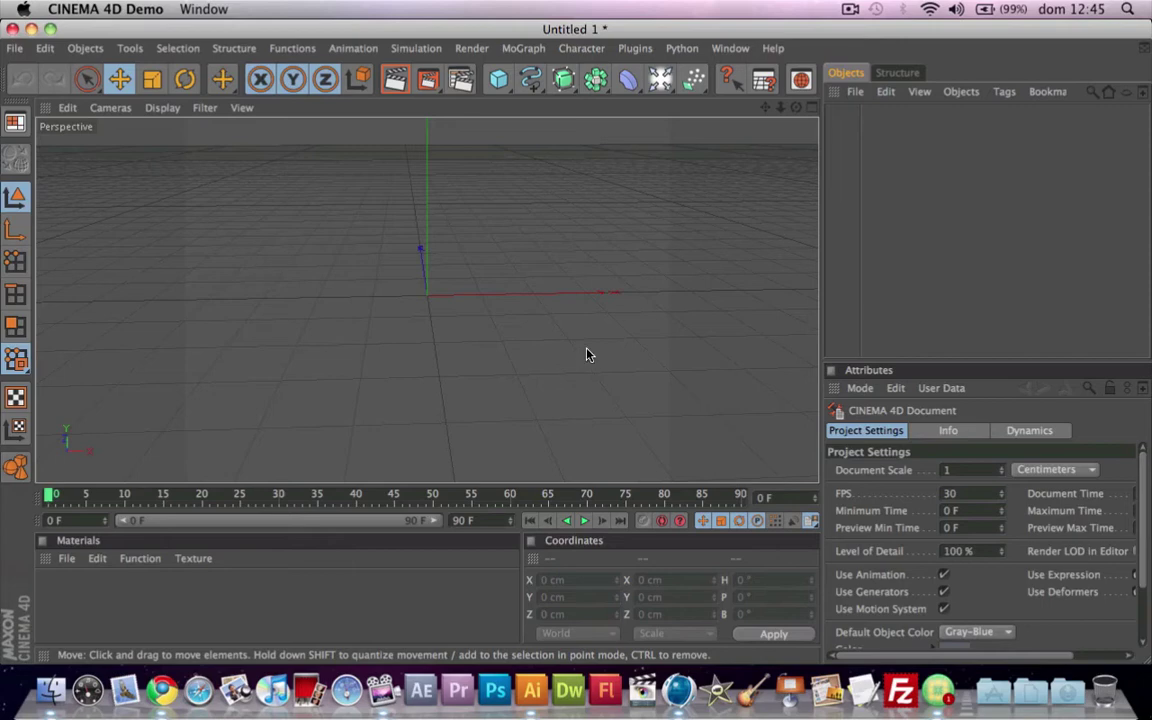
pyautogui.scroll(3, 516, 277)
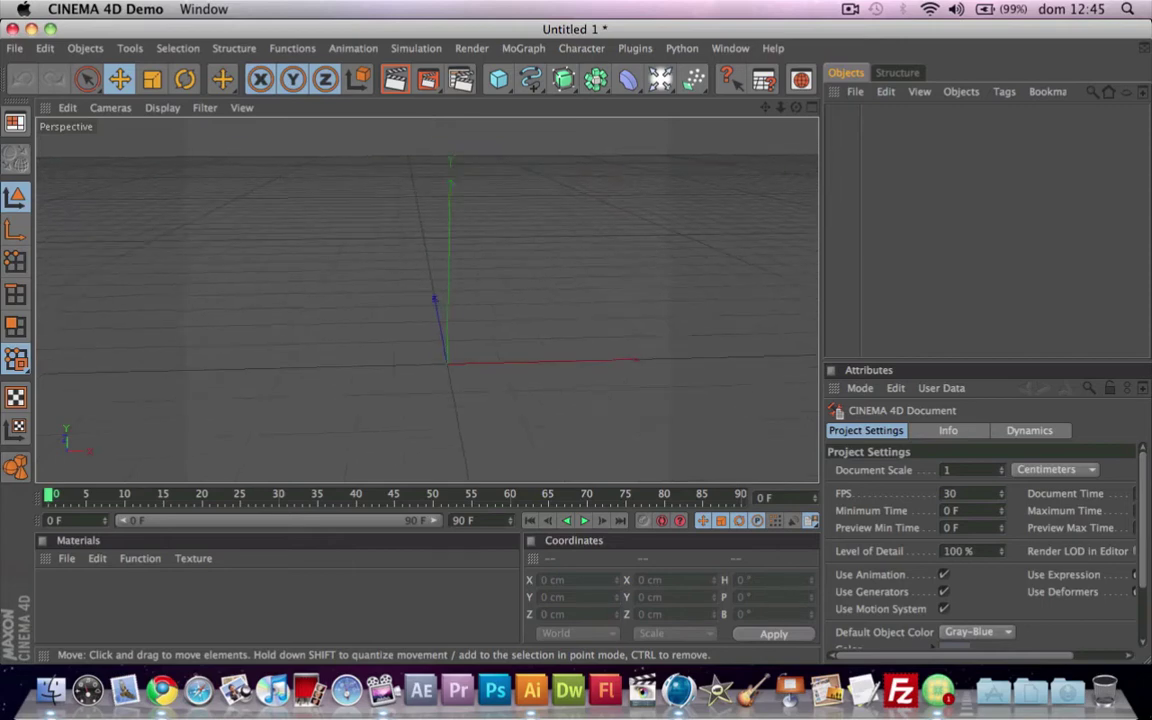
pyautogui.scroll(3, 516, 277)
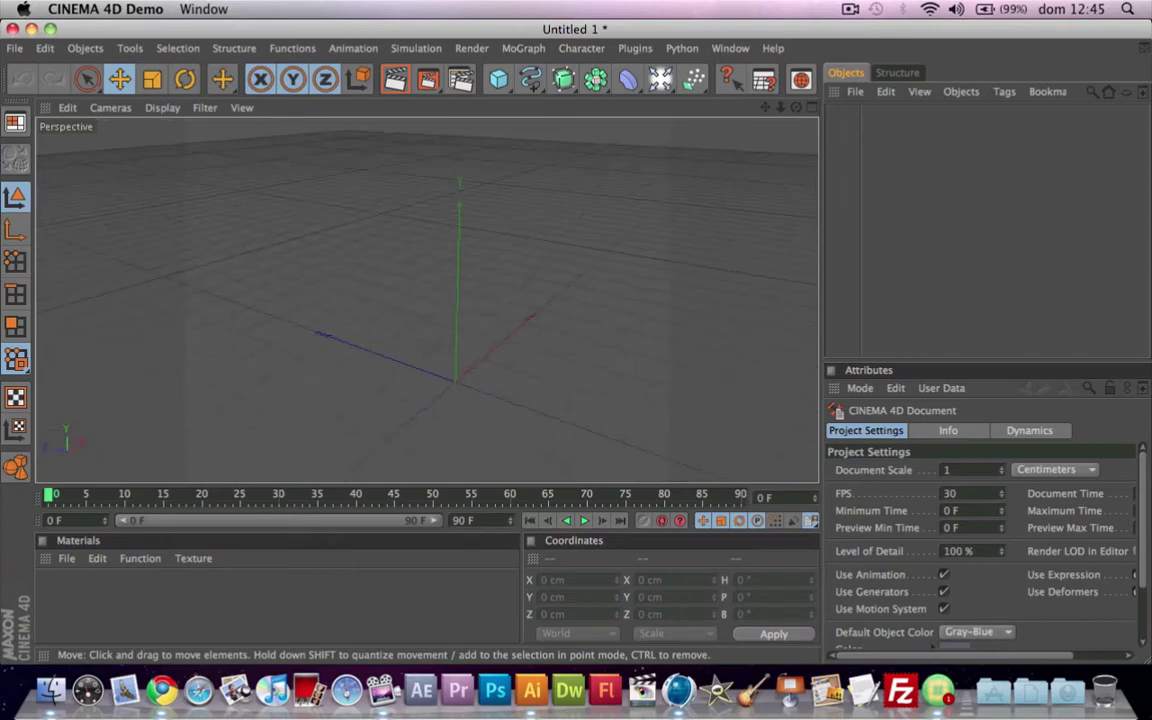
pyautogui.moveTo(516, 277)
pyautogui.keyDown('alt'); pyautogui.mouseDown()
pyautogui.moveTo(555, 266)
pyautogui.moveTo(540, 330)
pyautogui.moveTo(545, 420)
pyautogui.mouseUp(); pyautogui.keyUp('alt')
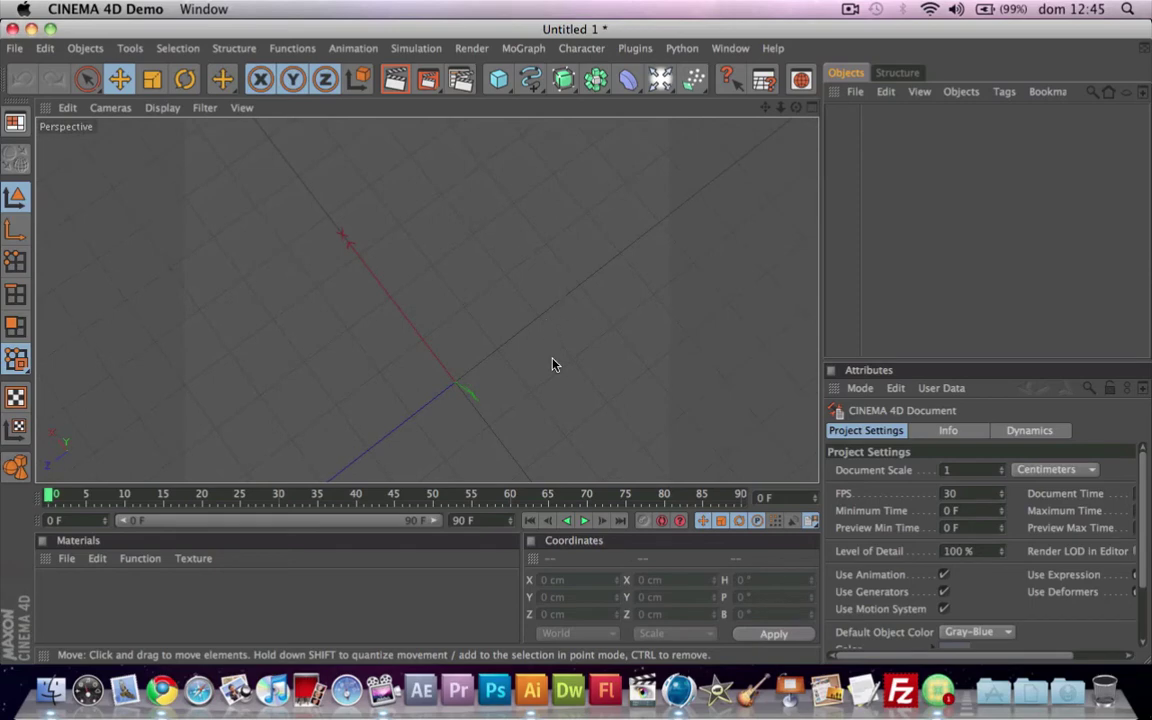
pyautogui.scroll(-3, 553, 365)
pyautogui.keyDown('alt'); pyautogui.moveTo(545, 405); pyautogui.dragTo(545, 290); pyautogui.keyUp('alt')
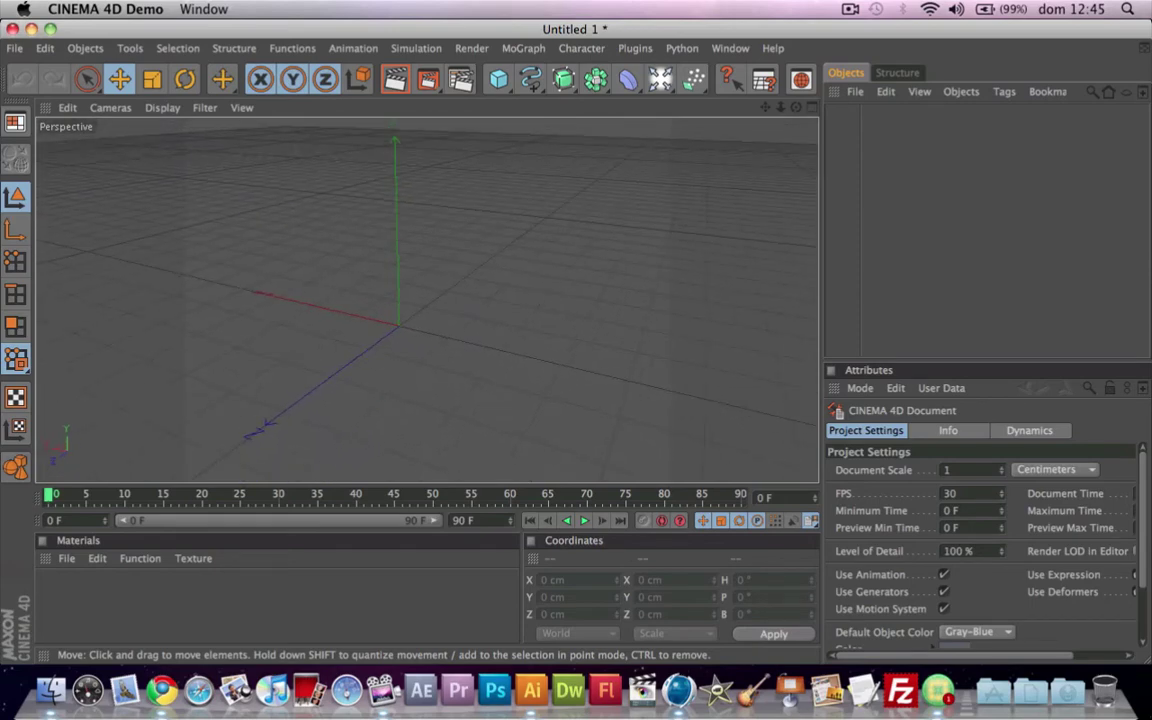
pyautogui.keyDown('alt'); pyautogui.moveTo(538, 334); pyautogui.dragTo(538, 334); pyautogui.keyUp('alt')
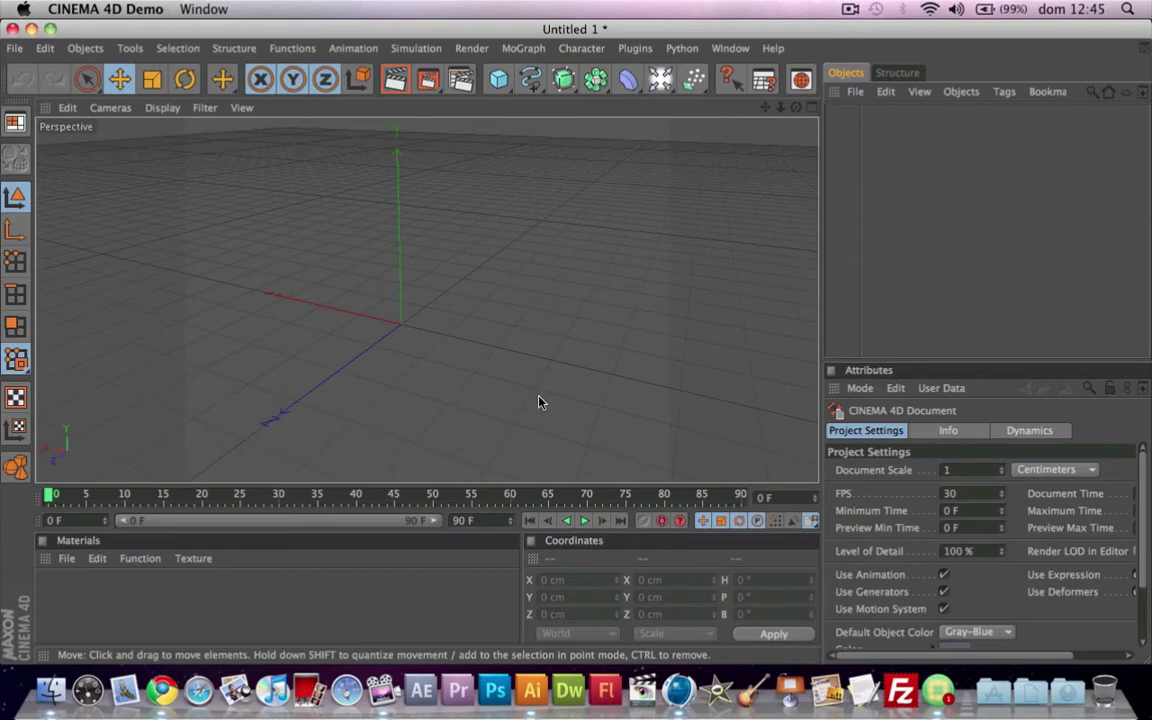
# Step: In Illustrator, create a new Web 800 x 600 px document named 'Logo 3D'
pyautogui.click(535, 688)
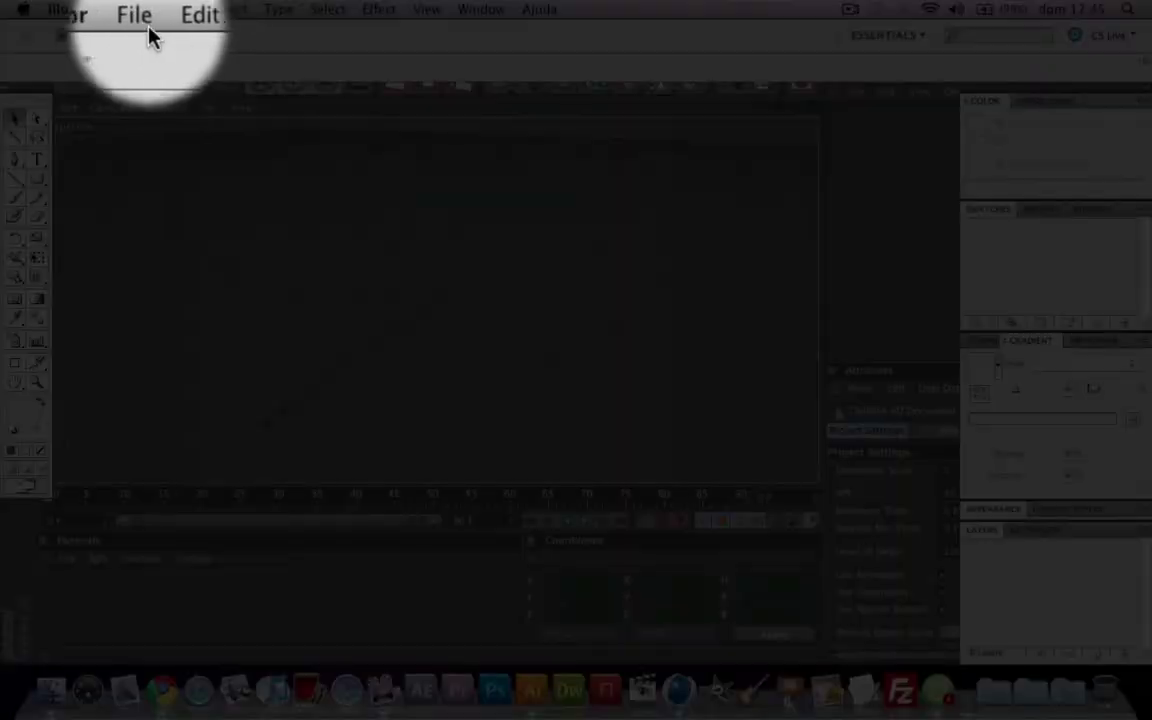
pyautogui.click(150, 37)
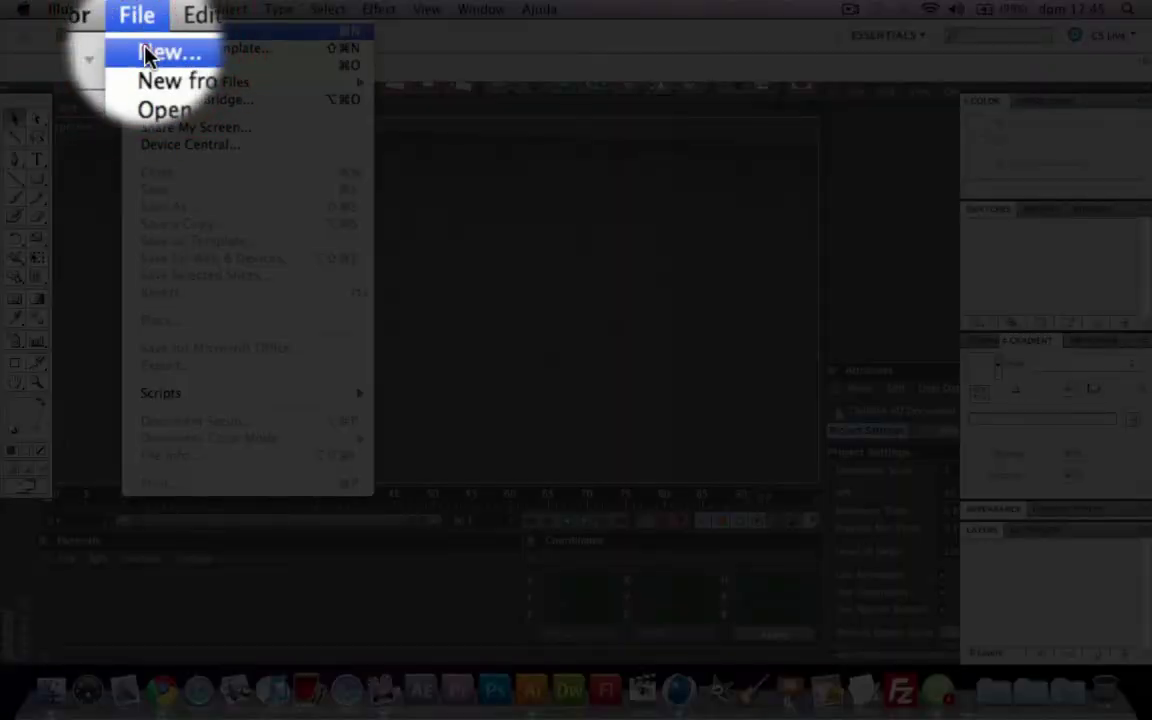
pyautogui.click(145, 57)
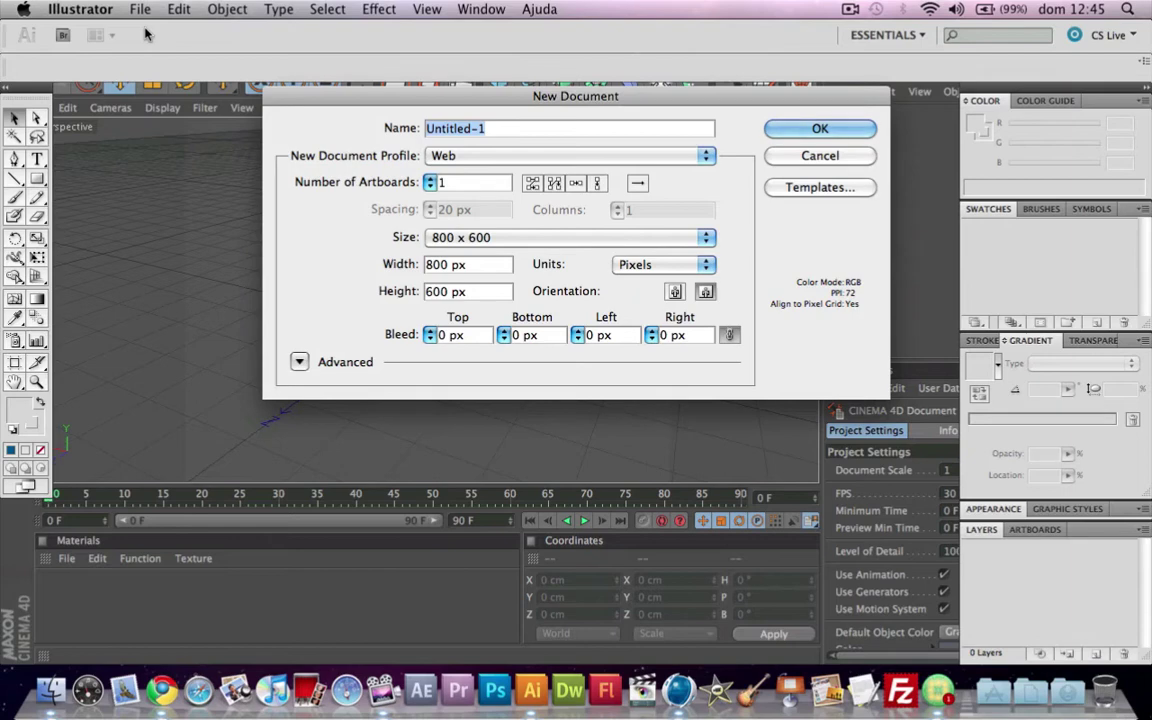
pyautogui.press('BackSpace')
pyautogui.write('lOGO')
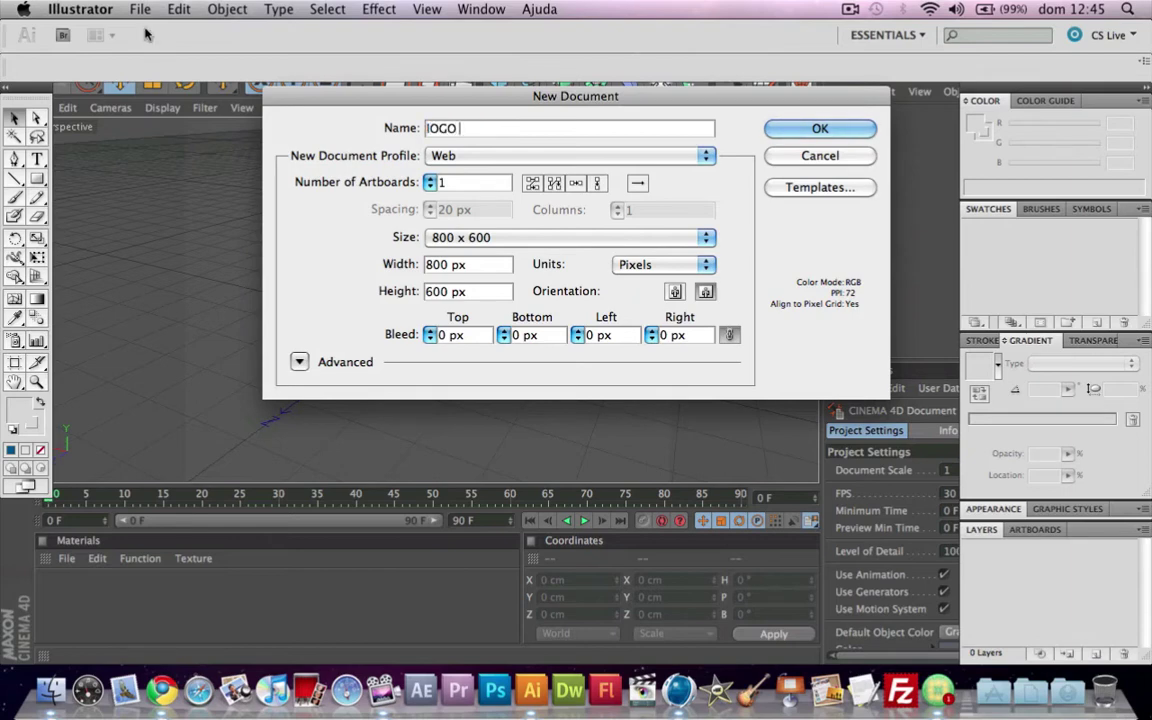
pyautogui.press('BackSpace')
pyautogui.press('BackSpace')
pyautogui.press('BackSpace')
pyautogui.press('BackSpace')
pyautogui.write('Logo ')
pyautogui.write('3D')
pyautogui.click(845, 128)
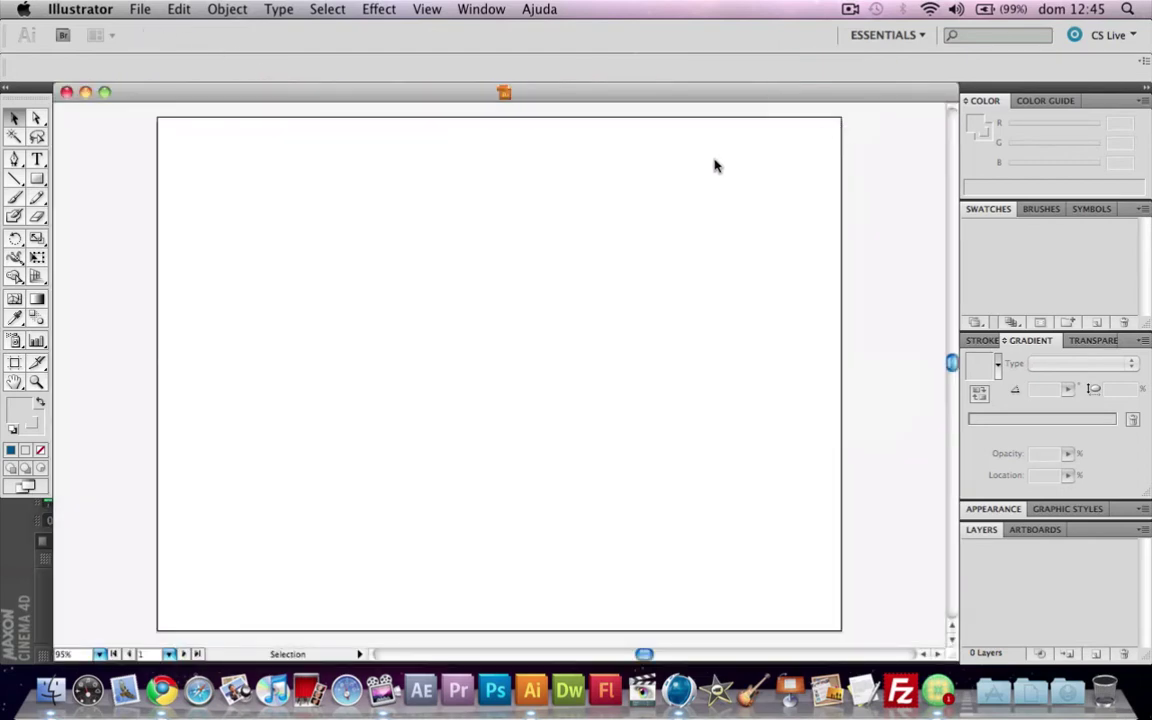
# Step: Pen-draw a closed, curved fin shape from four anchors on the artboard
pyautogui.click(14, 158)
pyautogui.click(520, 279)
pyautogui.moveTo(438, 279); pyautogui.dragTo(398, 289)
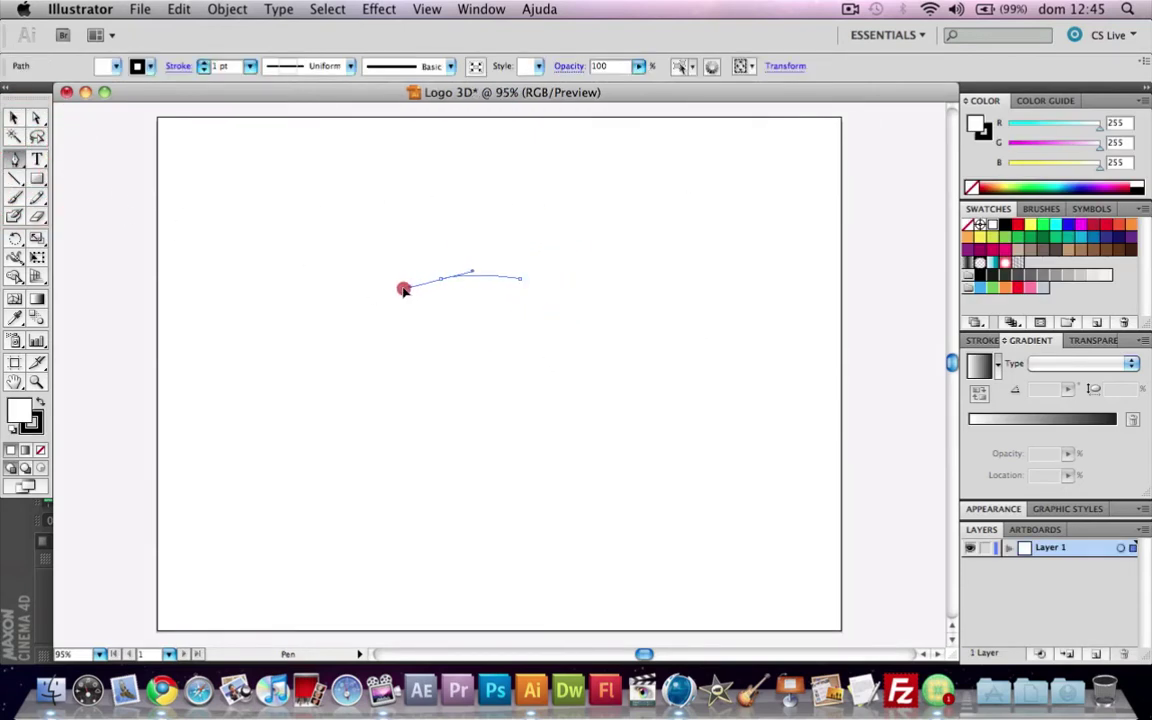
pyautogui.moveTo(480, 185); pyautogui.dragTo(553, 193)
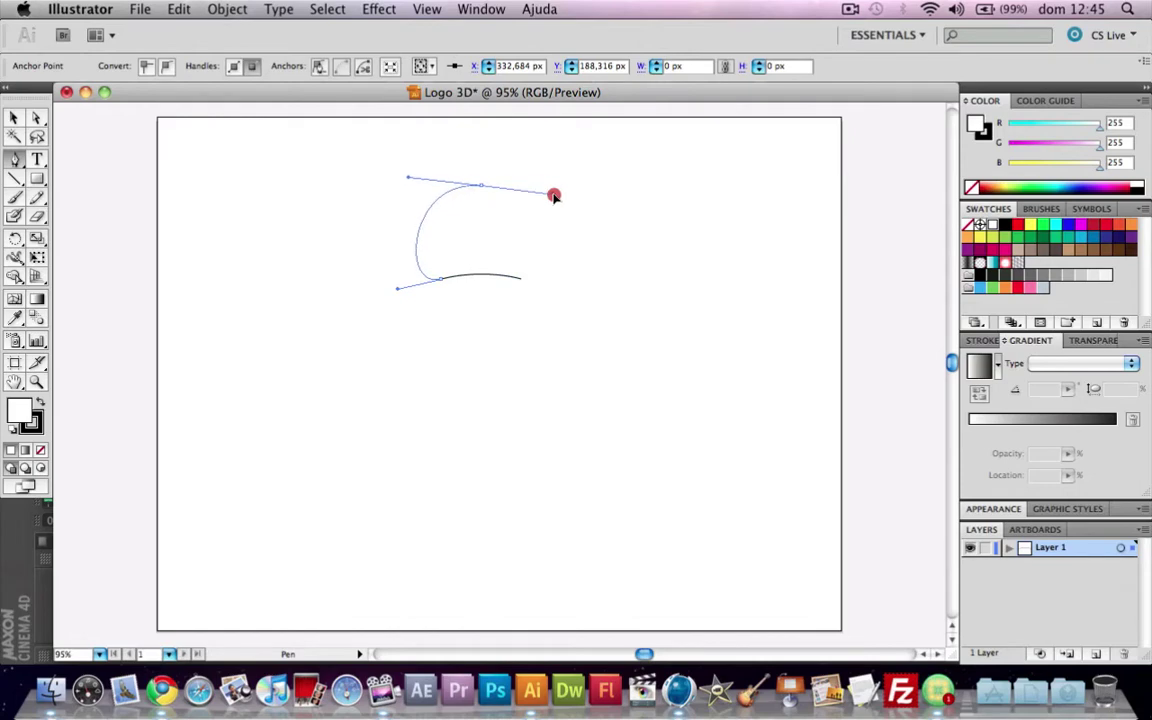
pyautogui.moveTo(511, 232); pyautogui.dragTo(518, 256)
pyautogui.click(521, 284)
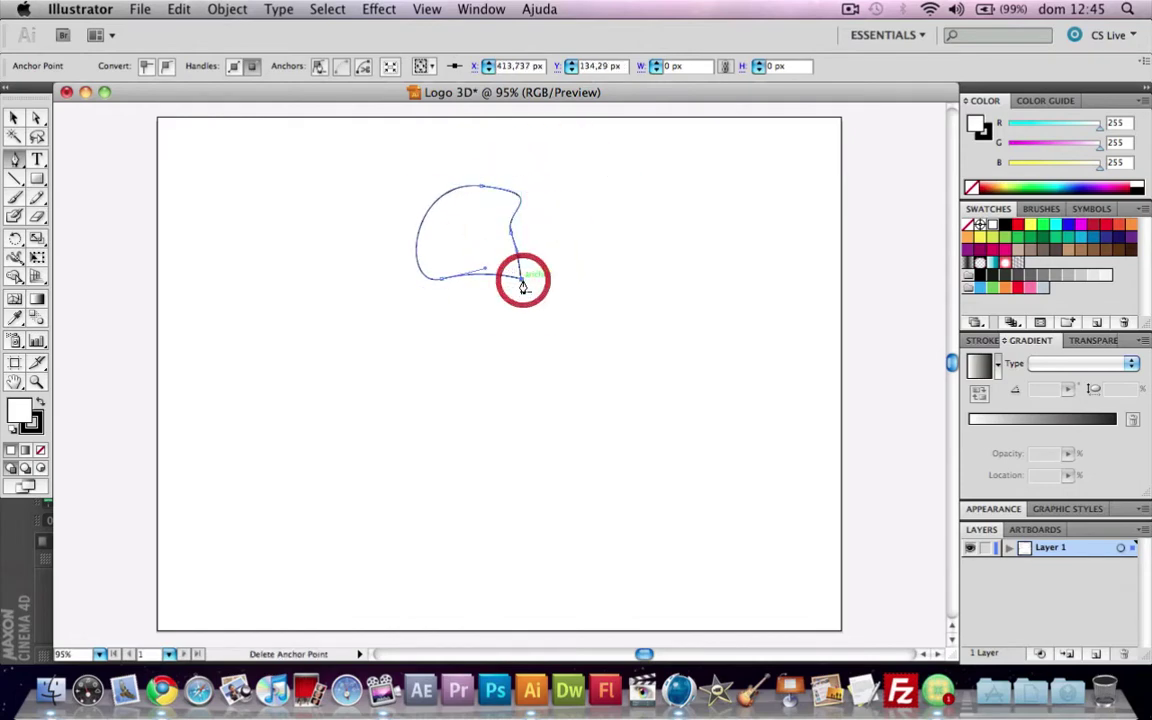
# Step: Pull the fin's right anchor up and left, then move the shape down-left
pyautogui.press('a')
pyautogui.moveTo(510, 243)
pyautogui.mouseDown()
pyautogui.moveTo(501, 236)
pyautogui.moveTo(310, 352)
pyautogui.mouseUp()
pyautogui.click(589, 291)
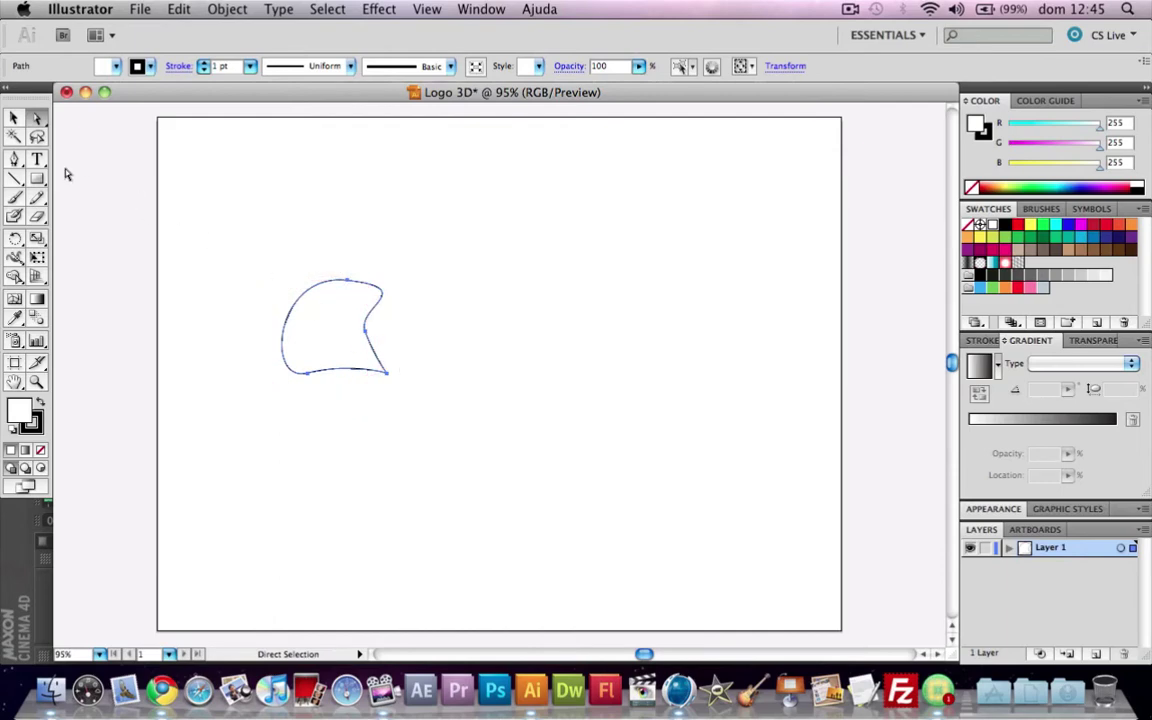
# Step: Type the text 'ADOBE TUTORIAIS' beside the fin and shrink the curved shape
pyautogui.click(37, 159)
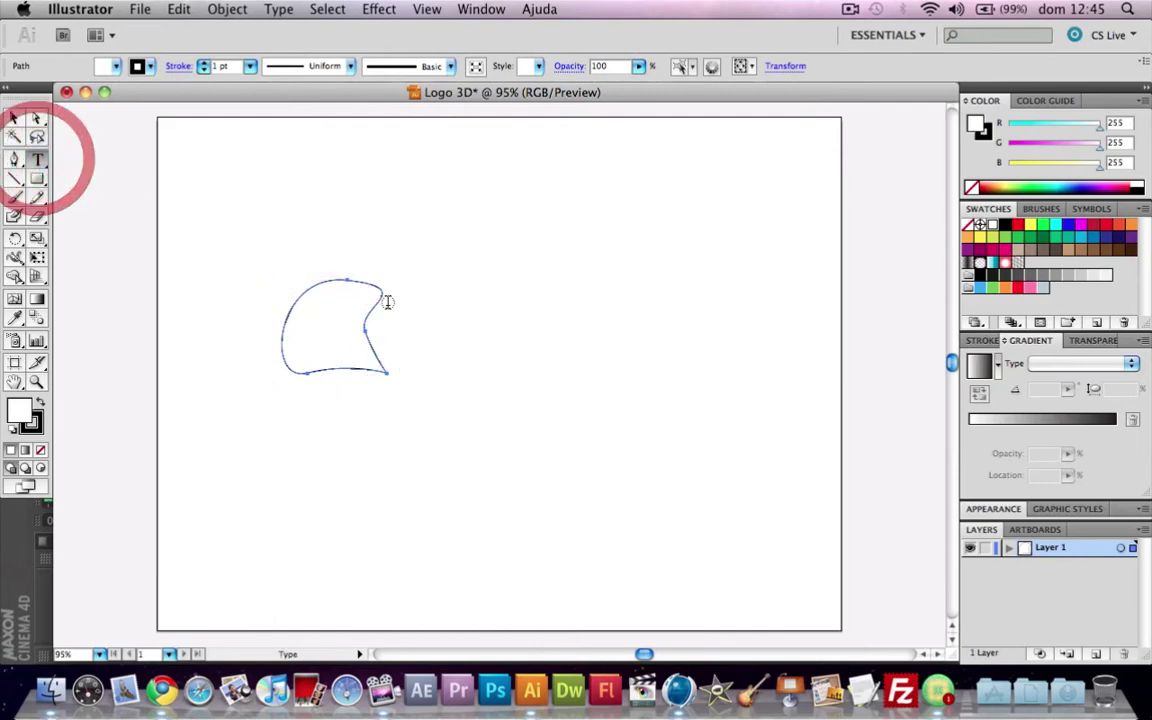
pyautogui.click(368, 306)
pyautogui.write('DOBE')
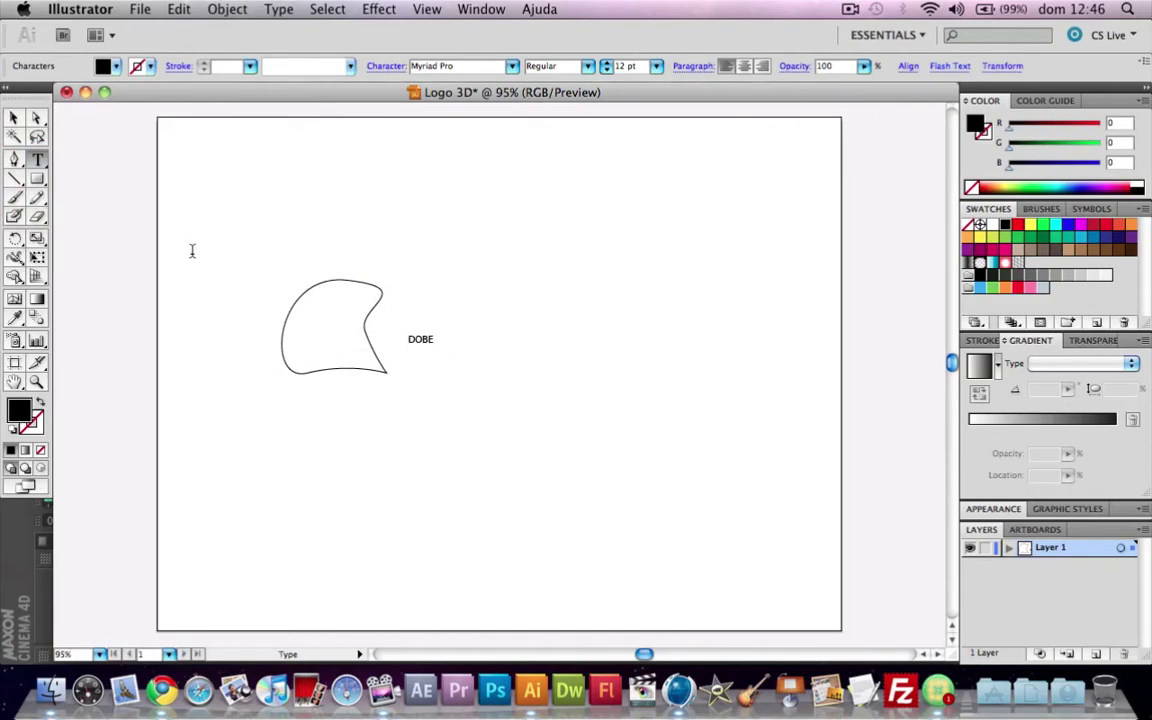
pyautogui.click(13, 118)
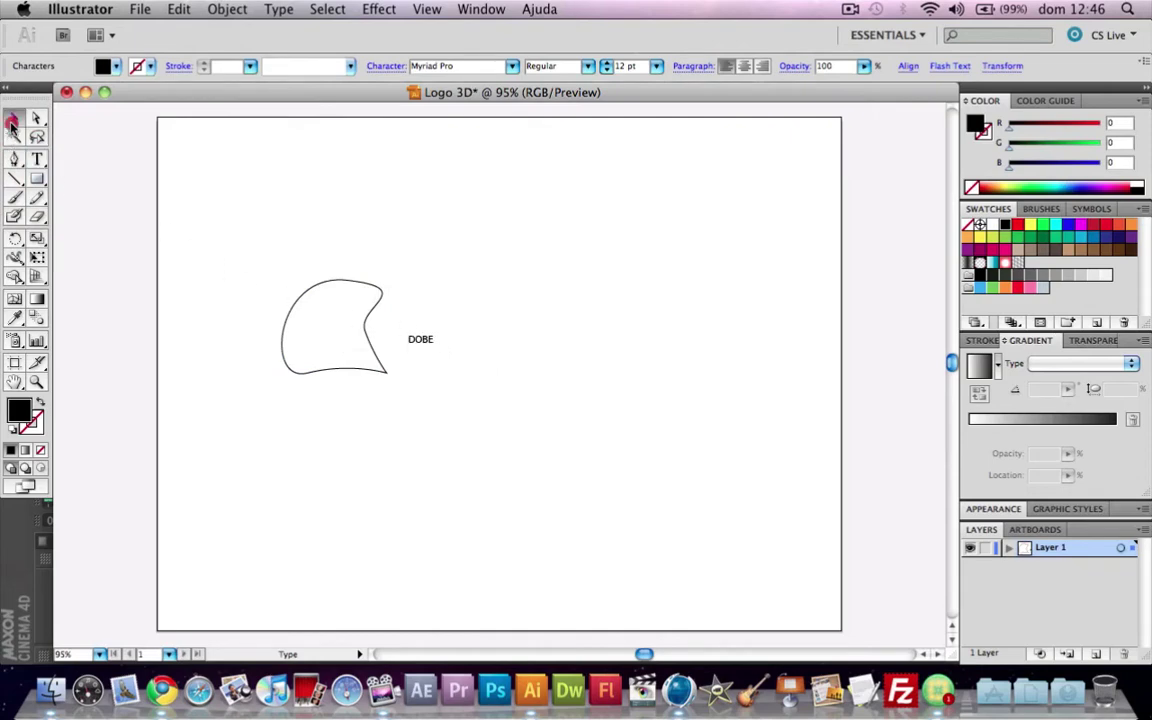
pyautogui.click(362, 333)
pyautogui.moveTo(387, 281)
pyautogui.mouseDown()
pyautogui.moveTo(352, 313)
pyautogui.moveTo(427, 177)
pyautogui.moveTo(436, 248)
pyautogui.mouseUp()
pyautogui.click(421, 340)
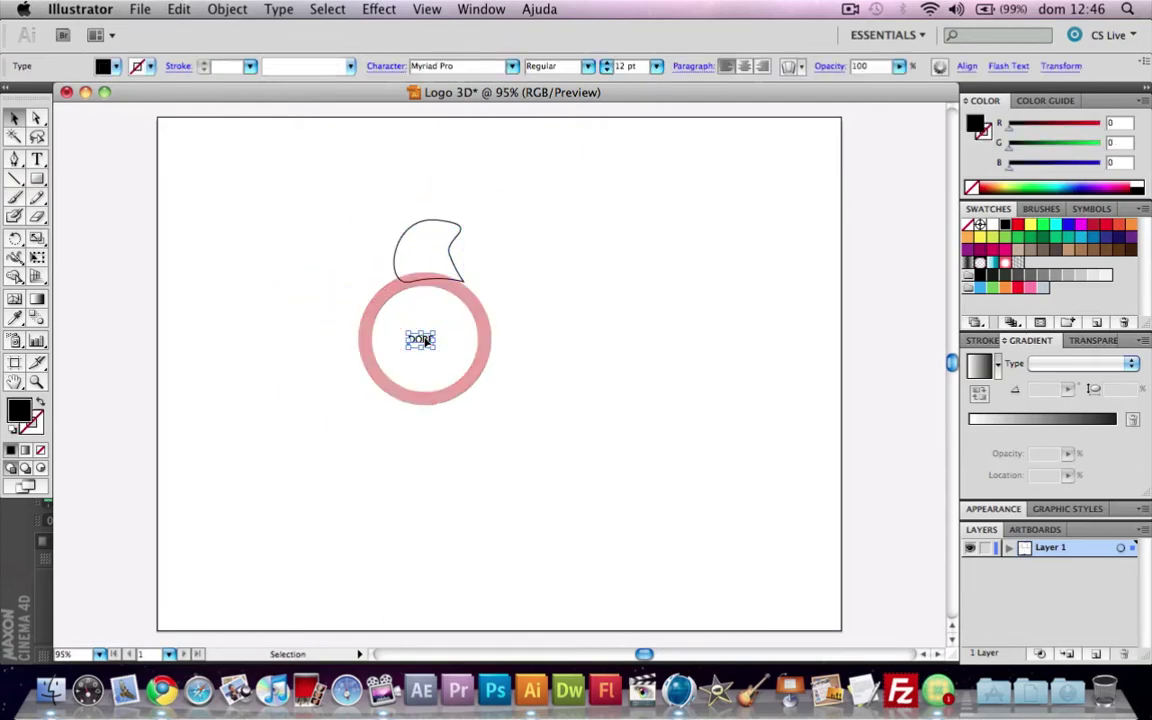
pyautogui.press('t')
pyautogui.click(409, 344)
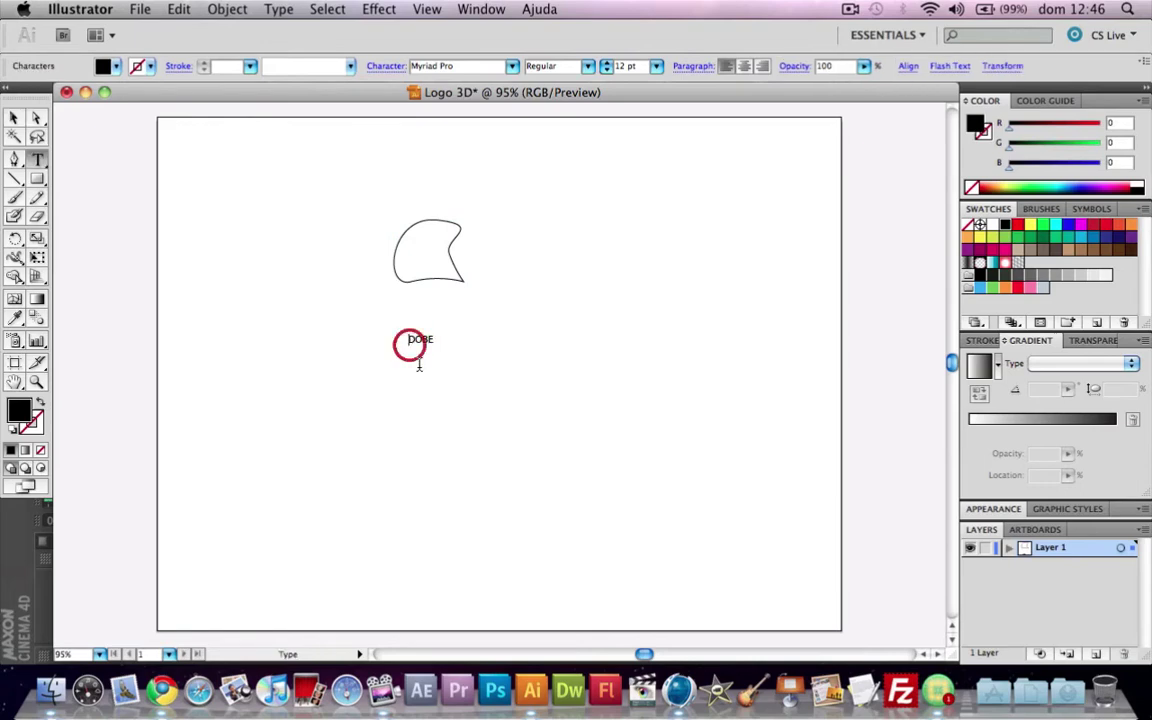
pyautogui.write('A')
pyautogui.click(442, 340)
# Step: Enlarge the text to about 54 pt, centre it, and place the fin just above
pyautogui.click(14, 118)
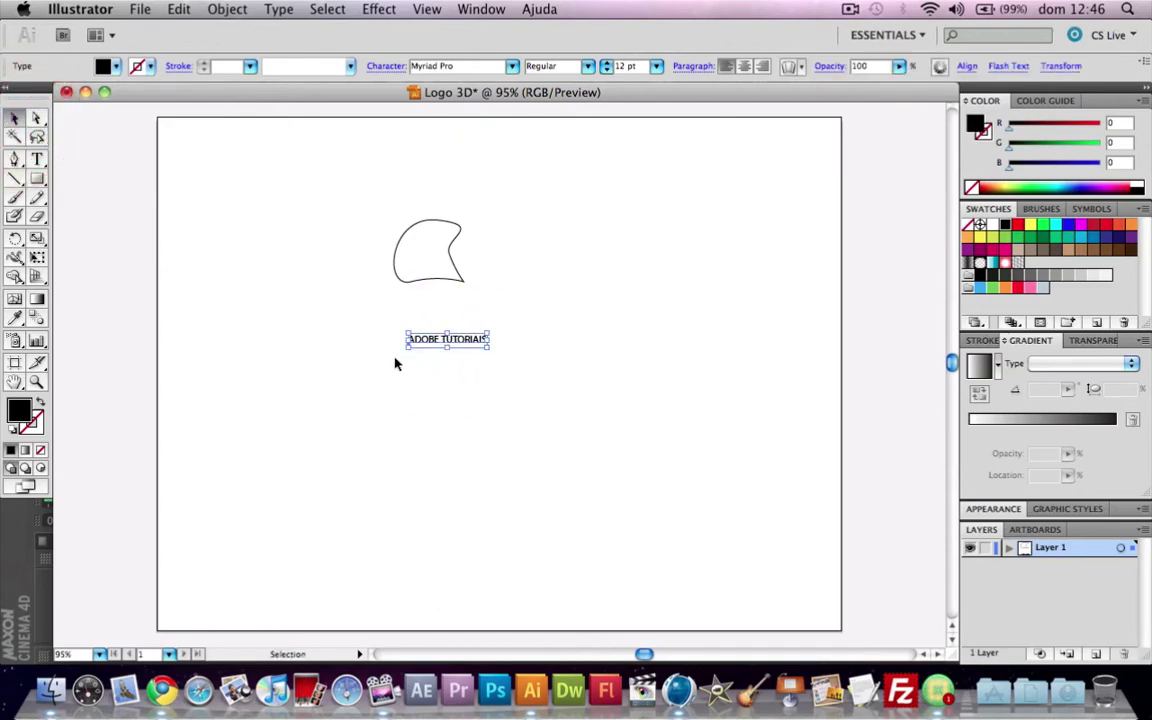
pyautogui.keyDown('shift'); pyautogui.moveTo(407, 349); pyautogui.dragTo(135, 520); pyautogui.keyUp('shift')
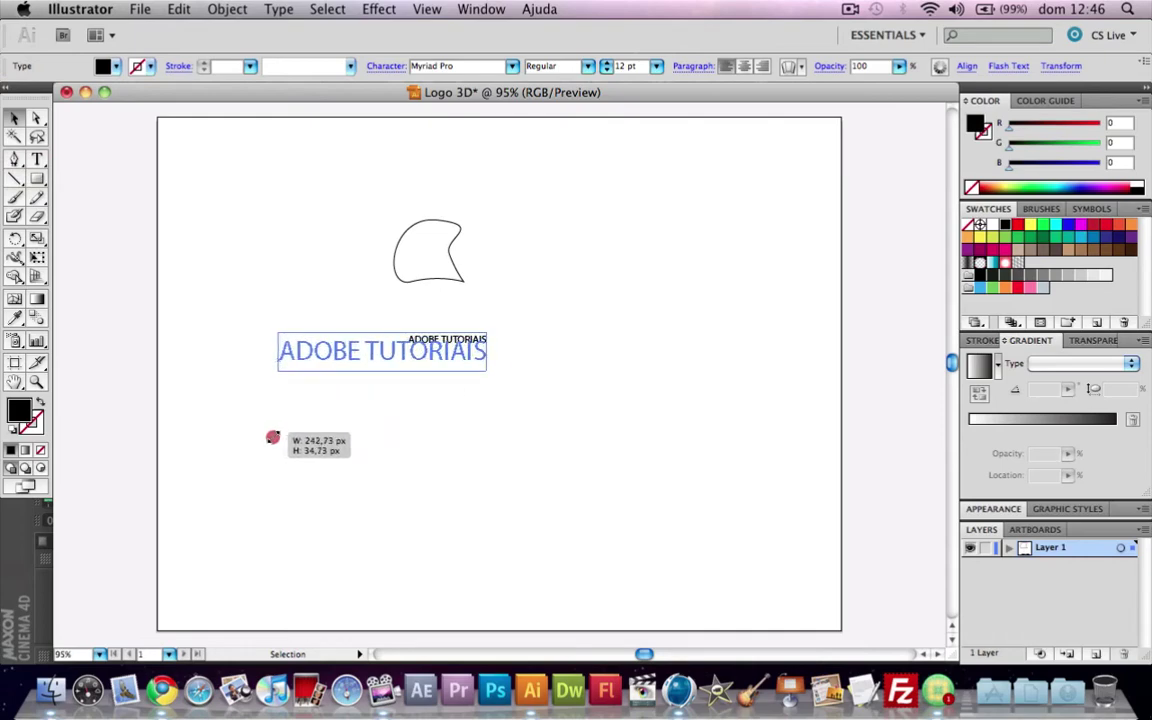
pyautogui.moveTo(270, 392); pyautogui.dragTo(440, 409)
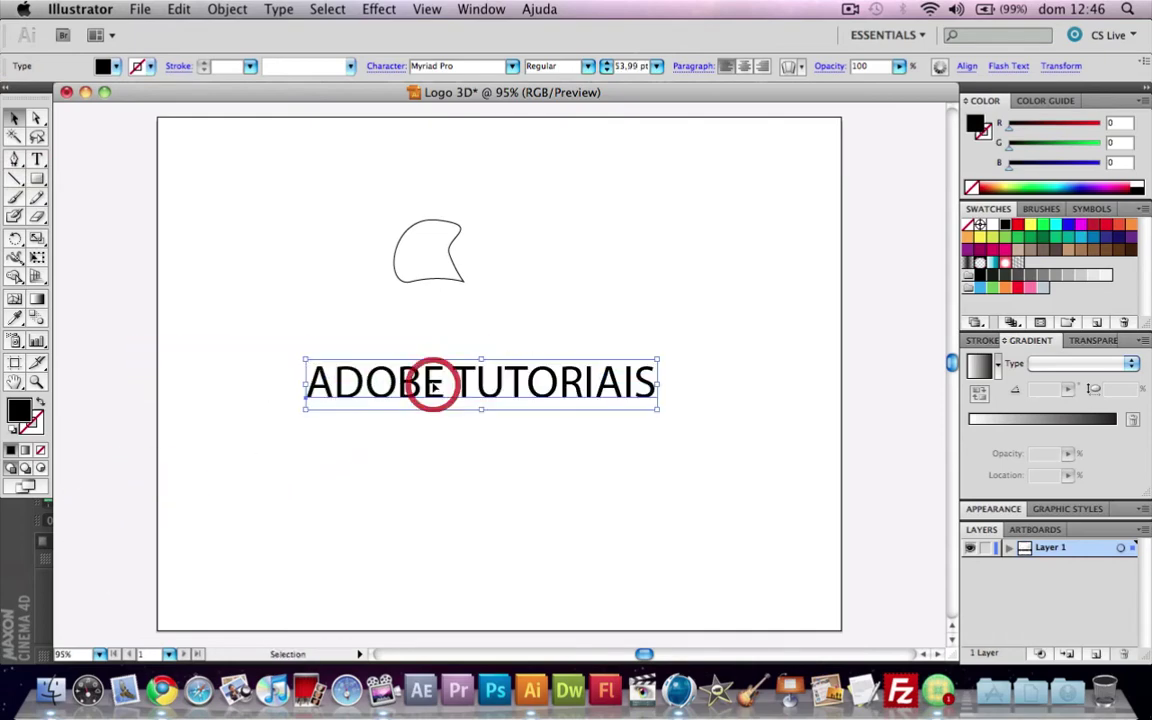
pyautogui.click(412, 278)
pyautogui.moveTo(458, 276); pyautogui.dragTo(506, 349)
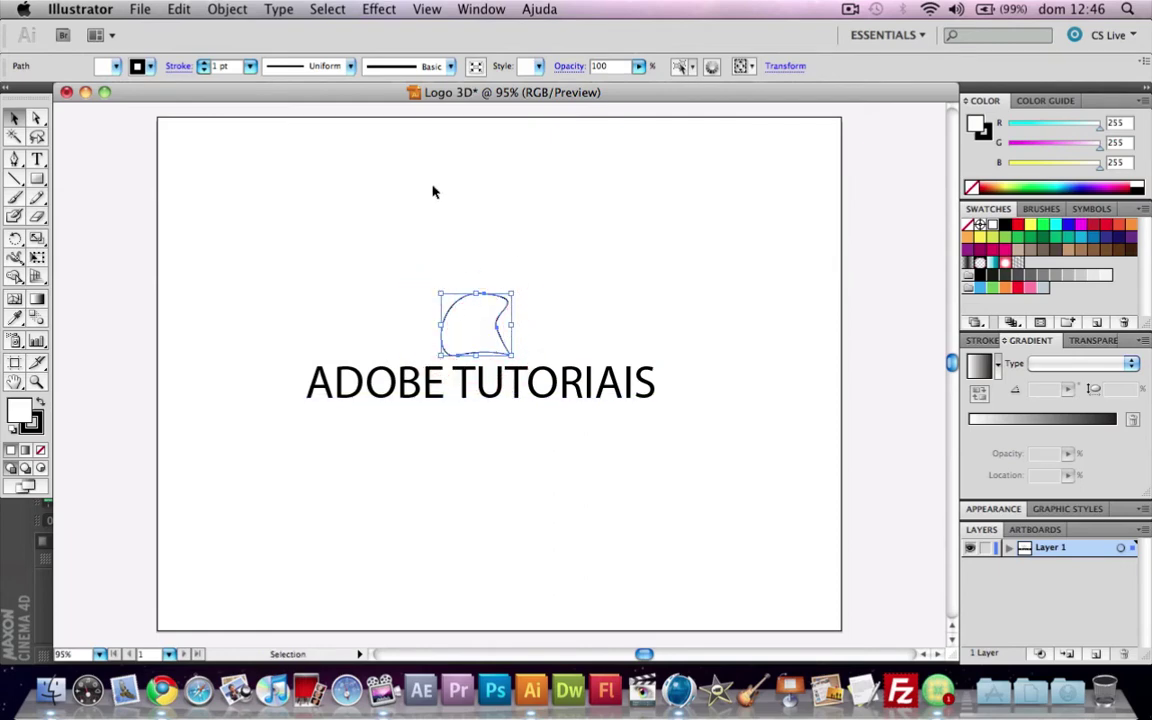
# Step: Fill the fin shape blue and remove its outline stroke
pyautogui.click(1094, 237)
pyautogui.click(728, 248)
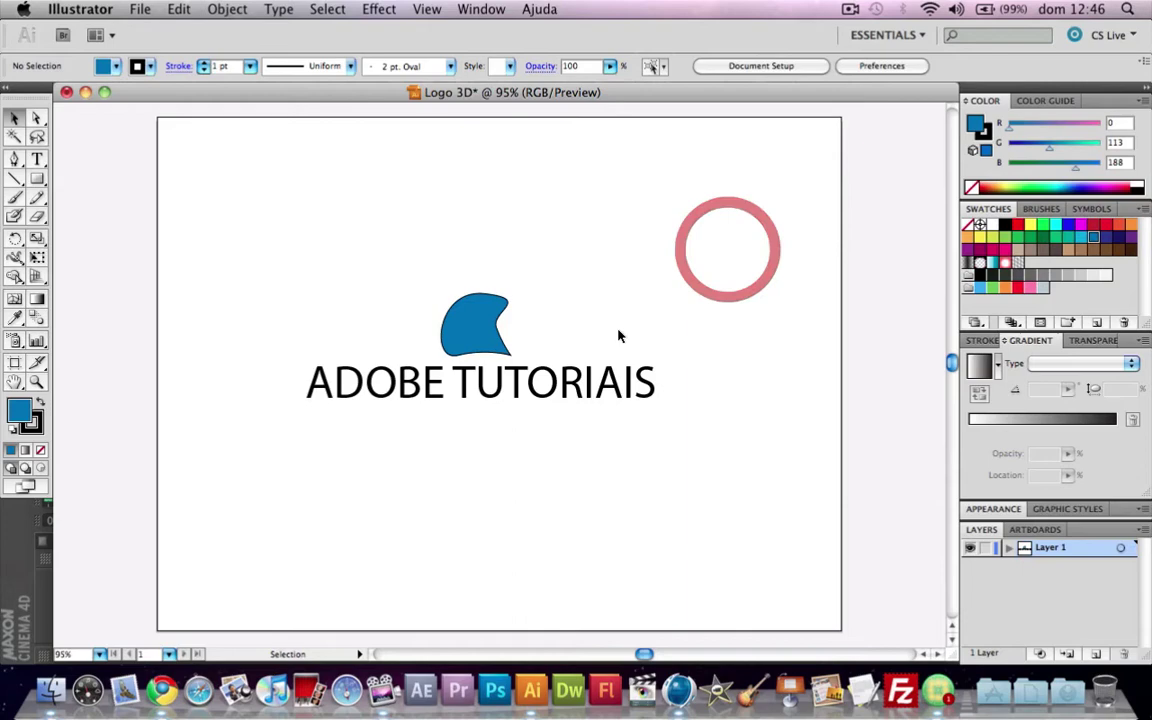
pyautogui.click(483, 316)
pyautogui.click(149, 66)
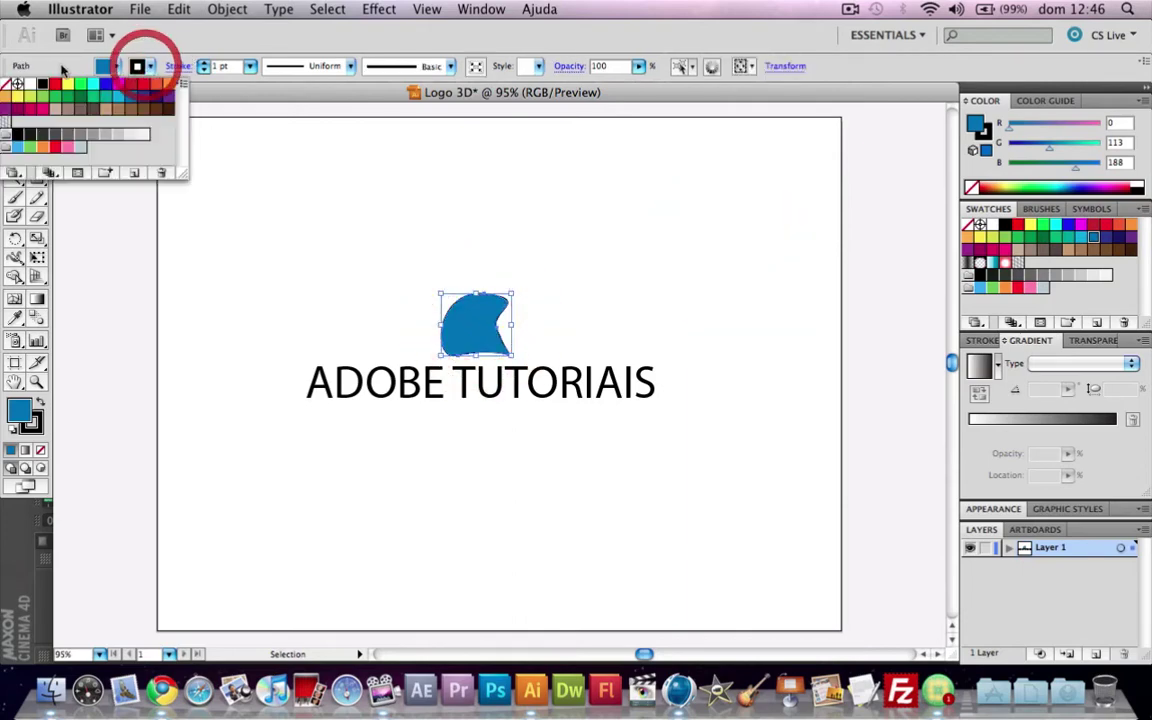
pyautogui.click(13, 85)
pyautogui.click(536, 208)
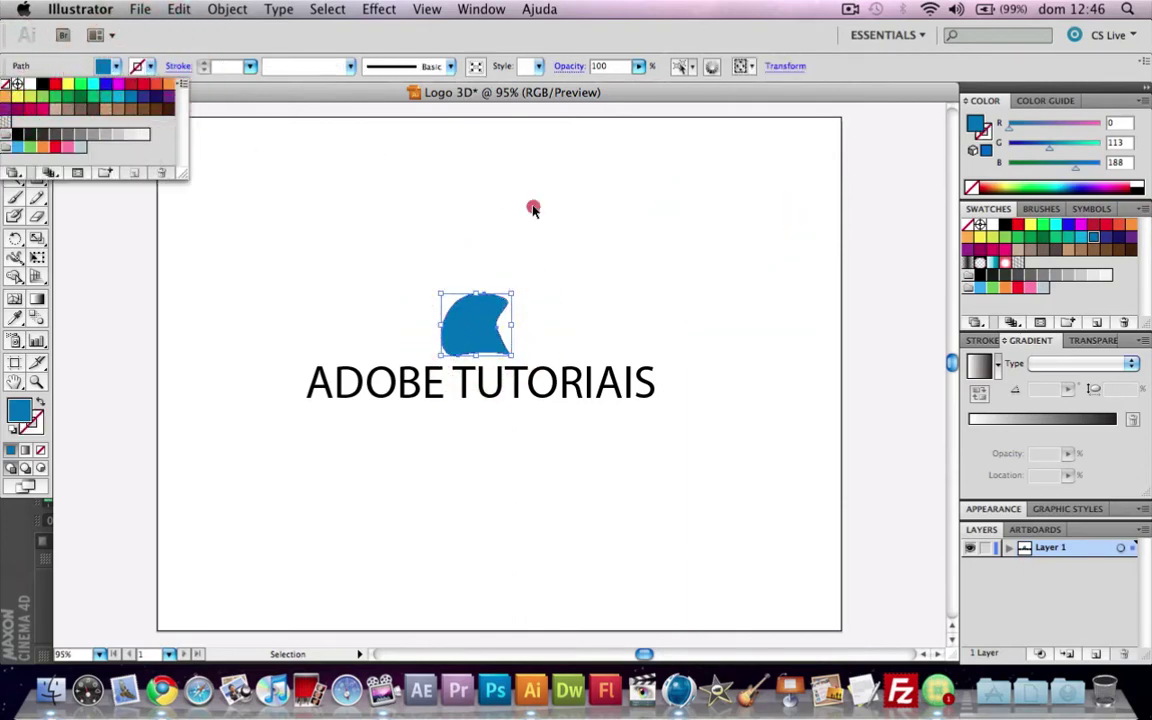
pyautogui.click(562, 352)
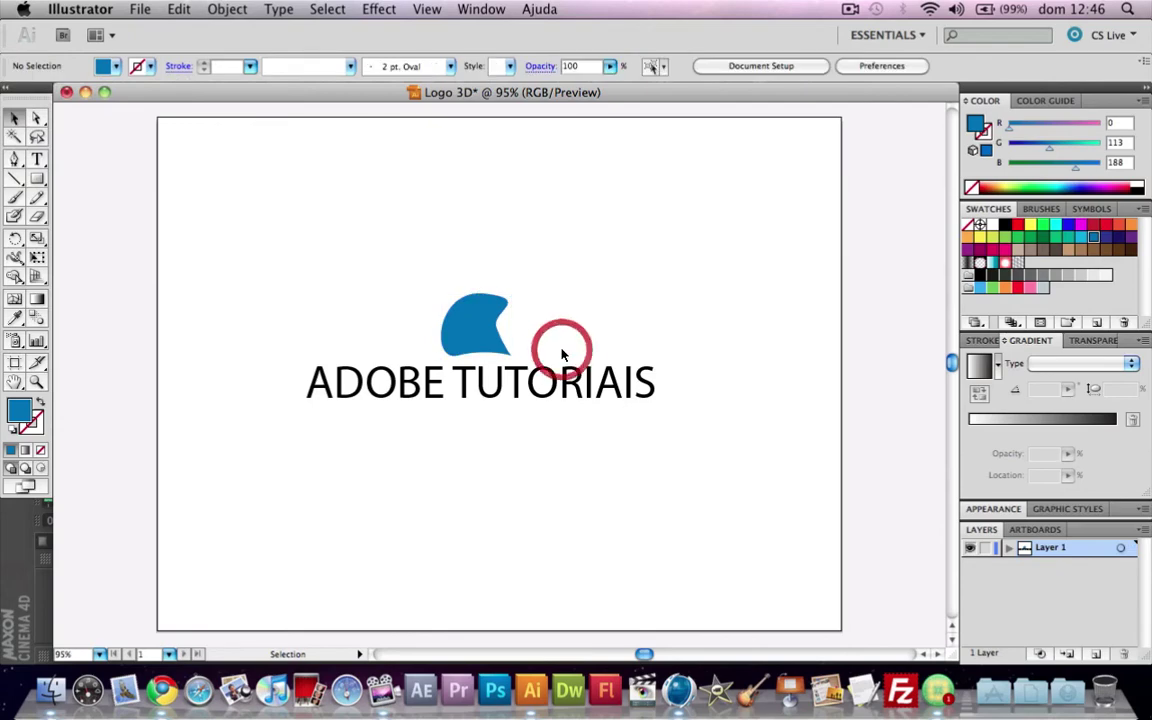
# Step: Colour ADOBE red and set TUTORIAIS to blue RGB 0/82/149
pyautogui.click(412, 383)
pyautogui.press('t')
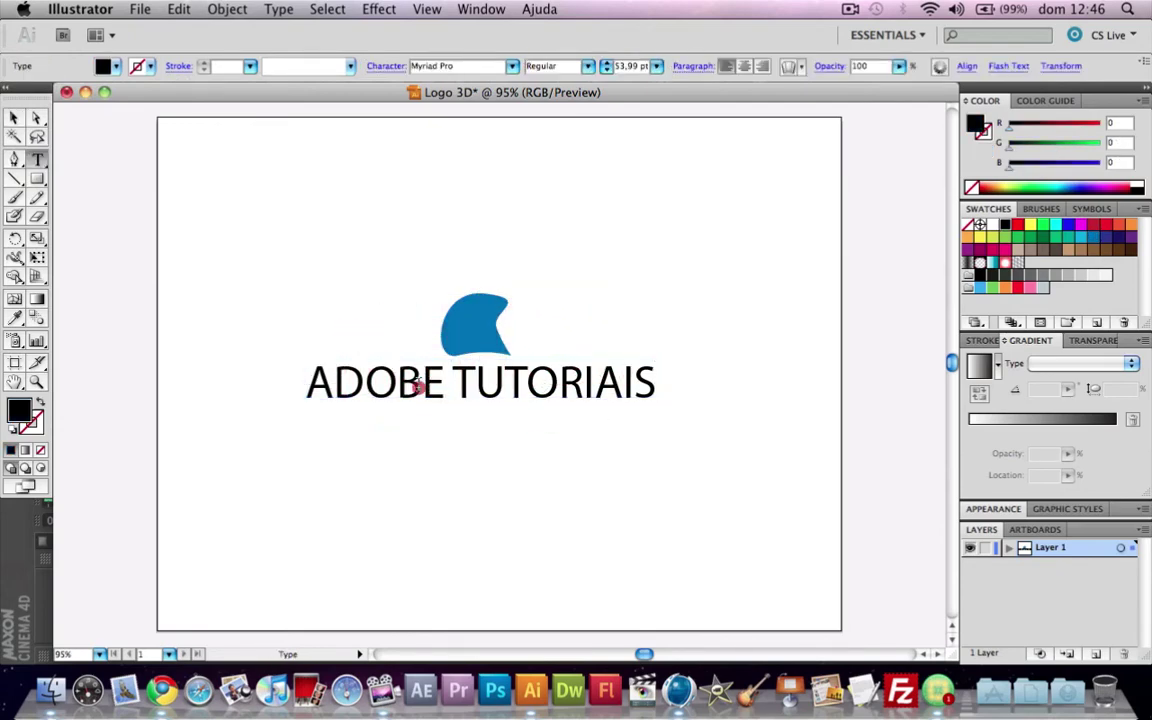
pyautogui.moveTo(445, 385); pyautogui.dragTo(282, 385)
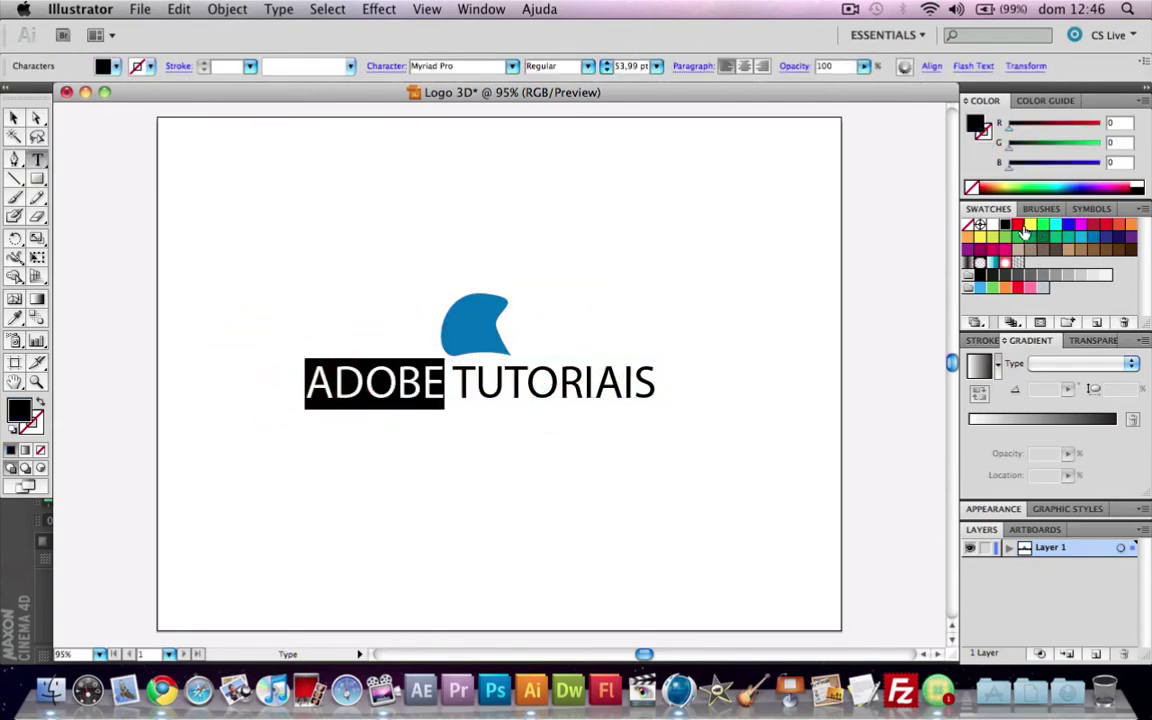
pyautogui.click(1017, 224)
pyautogui.moveTo(456, 383); pyautogui.dragTo(672, 390)
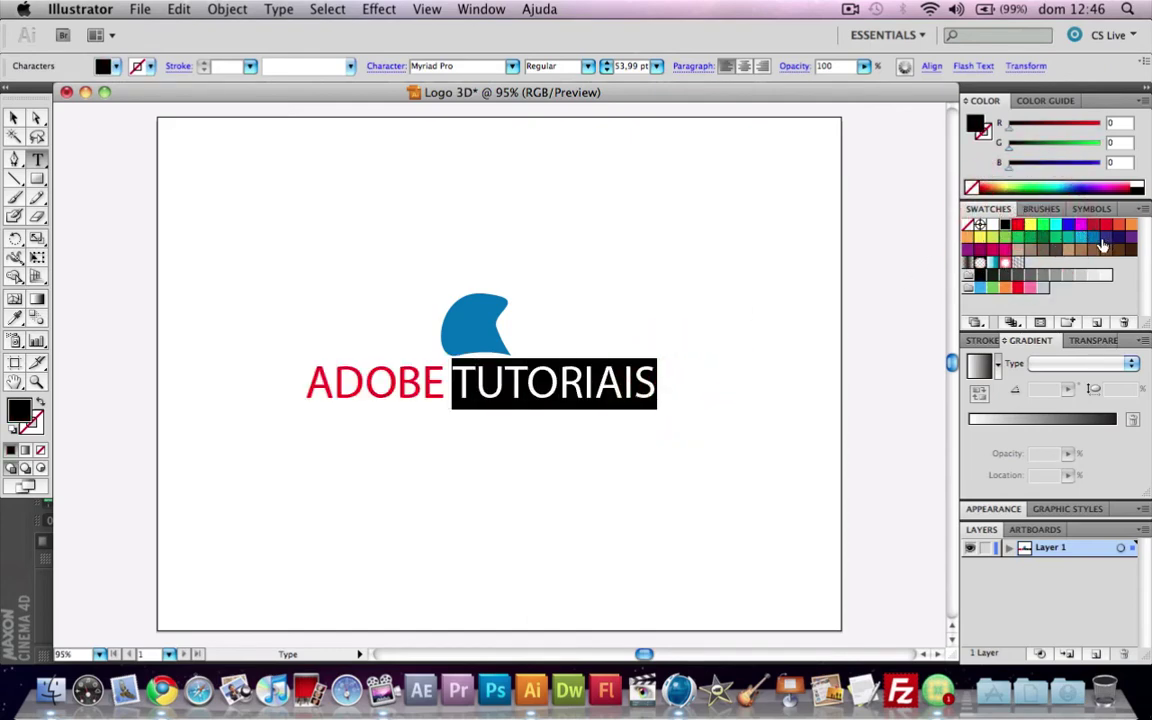
pyautogui.click(1110, 122)
pyautogui.write('82')
pyautogui.press('Tab')
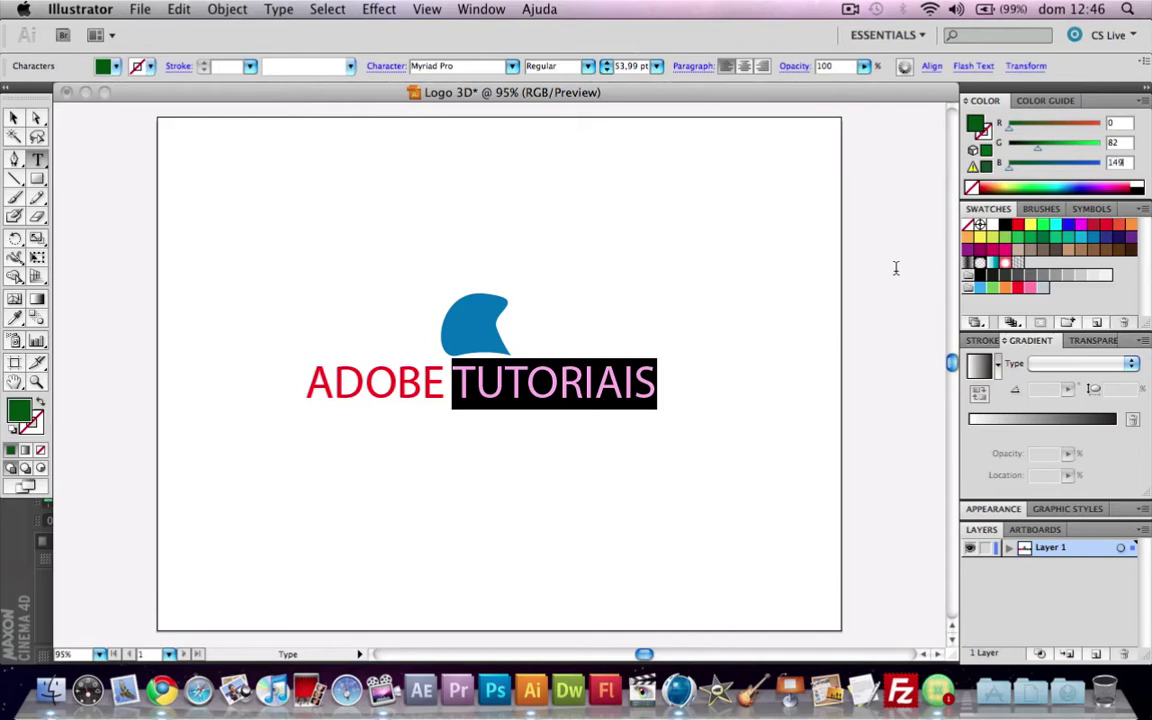
pyautogui.press('Return')
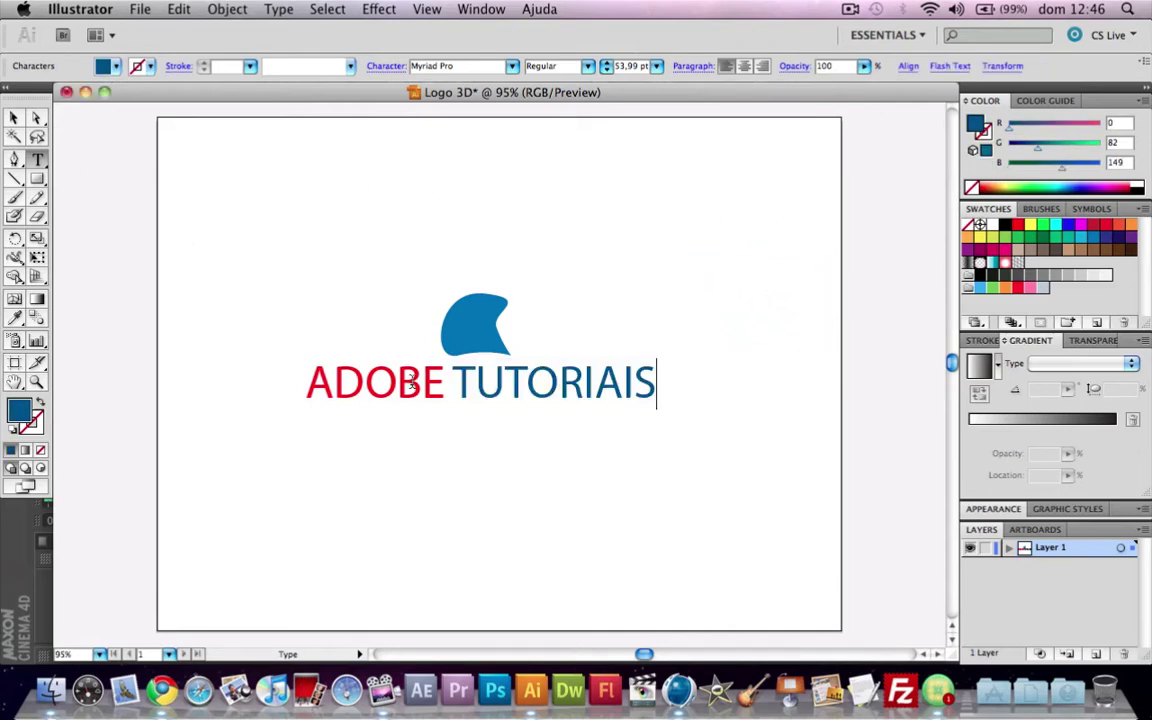
# Step: Set ADOBE to the red RGB 237/28/37
pyautogui.moveTo(445, 382); pyautogui.dragTo(302, 384)
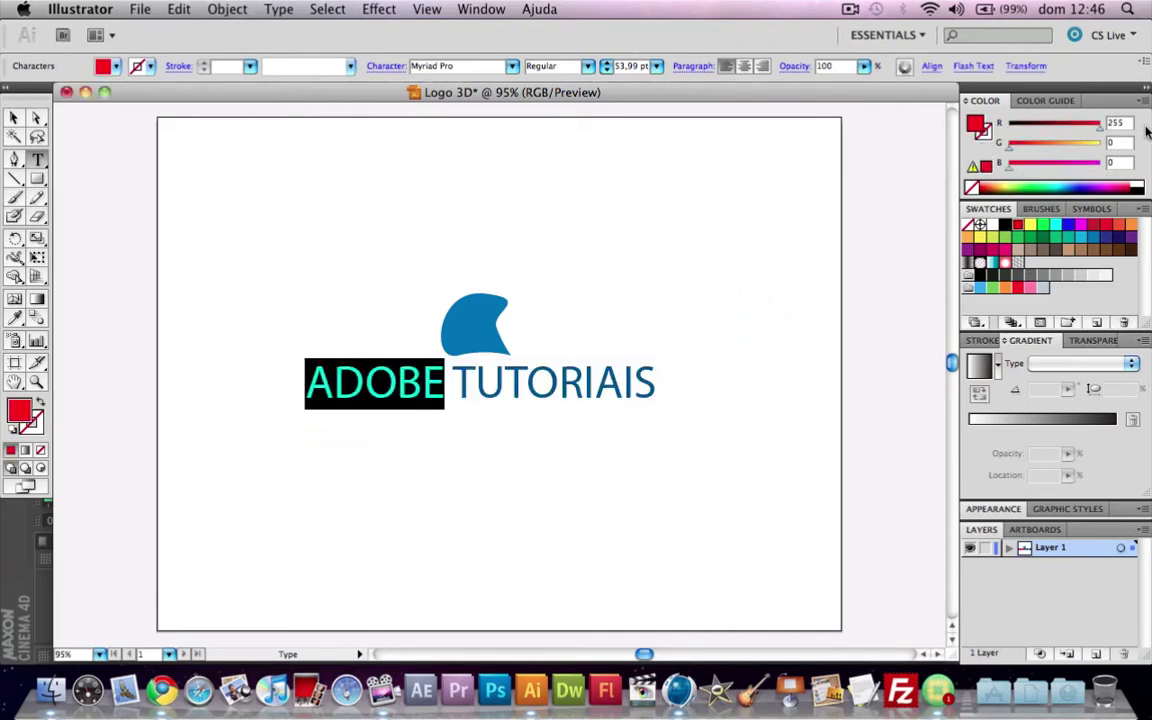
pyautogui.click(1115, 122)
pyautogui.write('237')
pyautogui.press('Return')
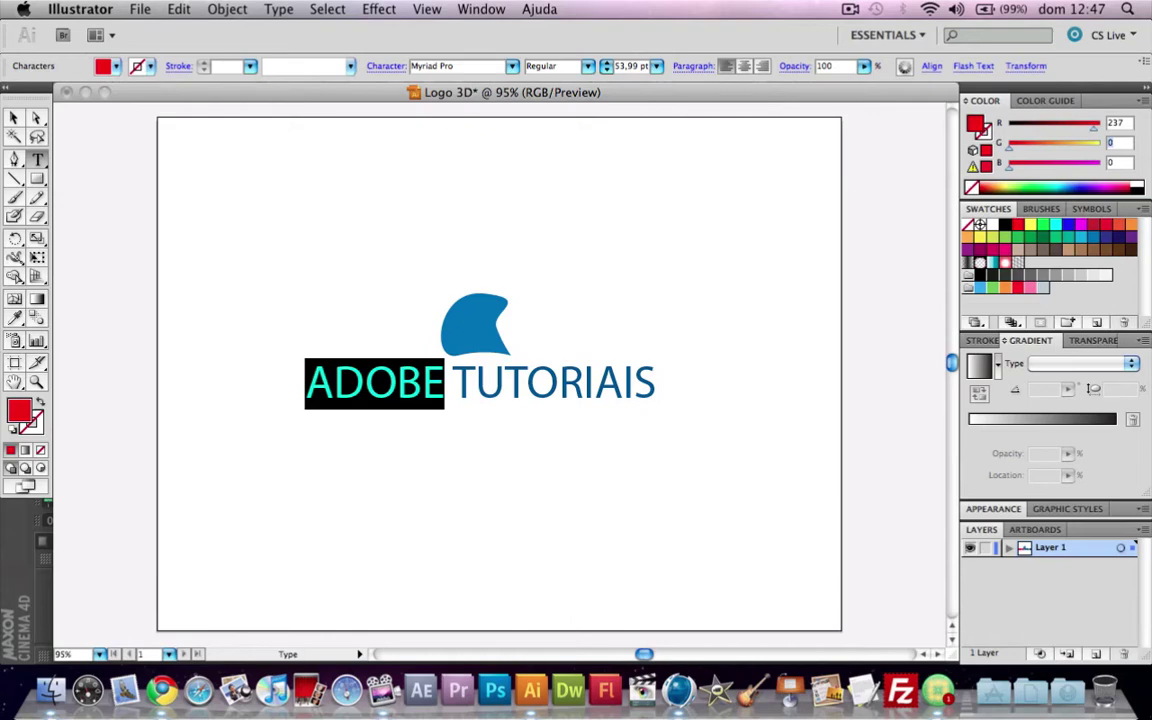
pyautogui.write('28')
pyautogui.click(703, 284)
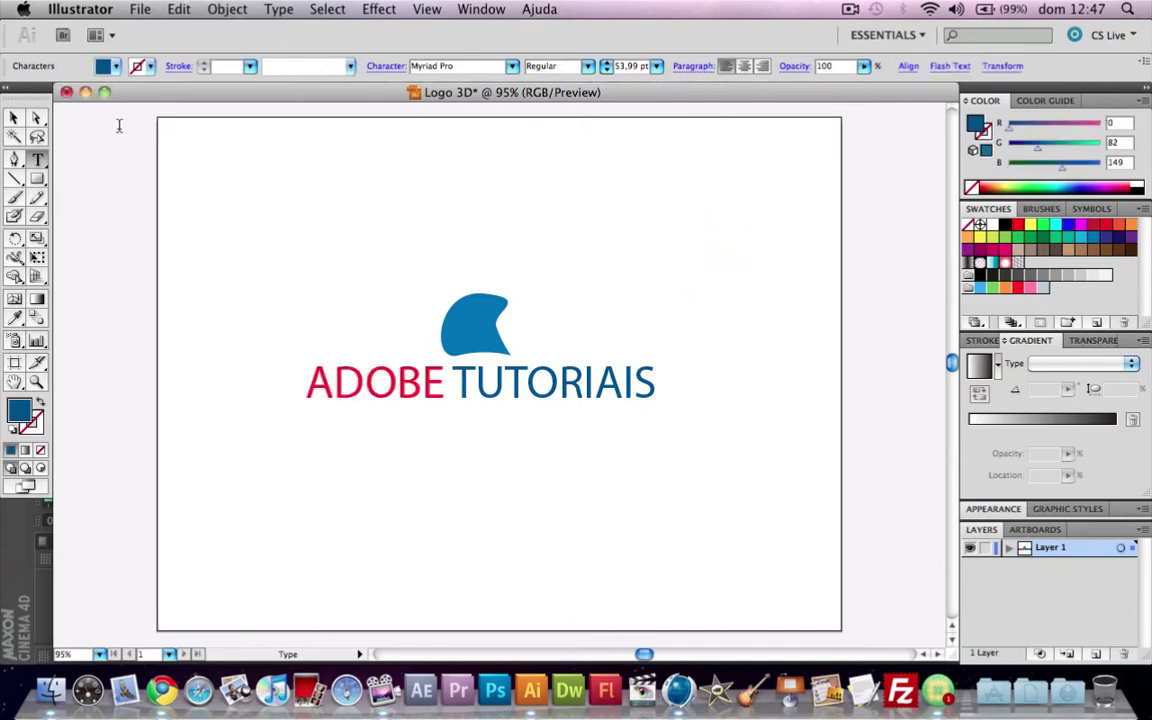
# Step: Set the word ADOBE in Futura Medium
pyautogui.click(15, 120)
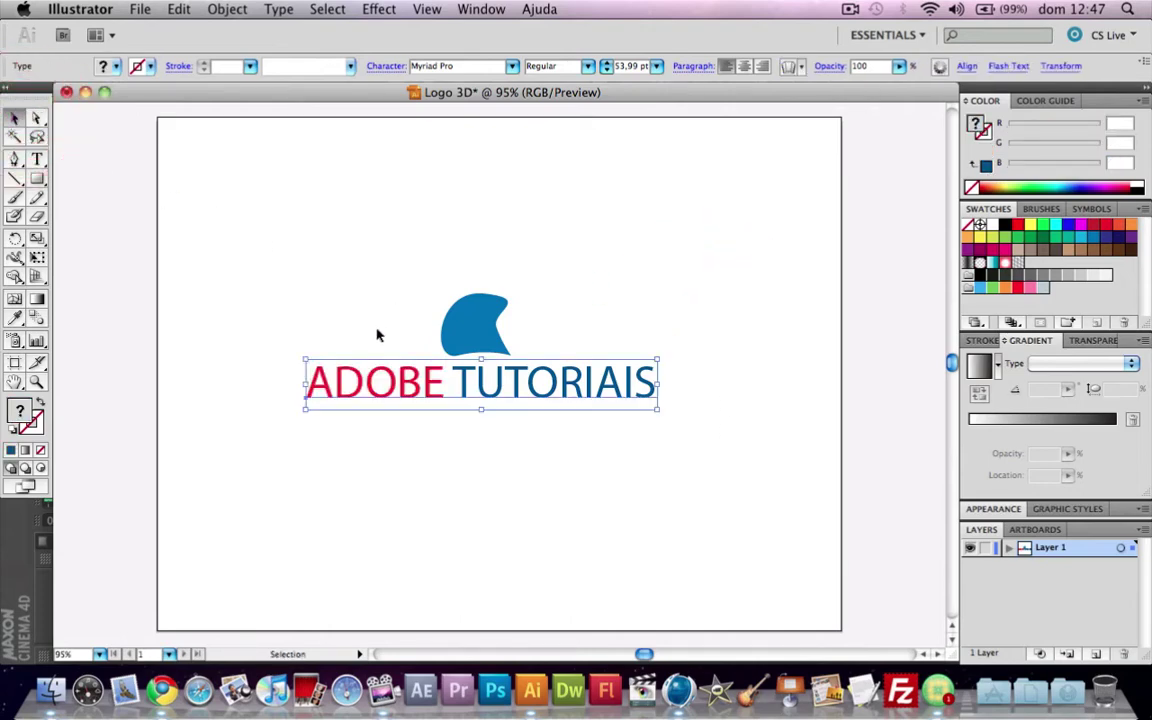
pyautogui.press('t')
pyautogui.moveTo(436, 380); pyautogui.dragTo(252, 386)
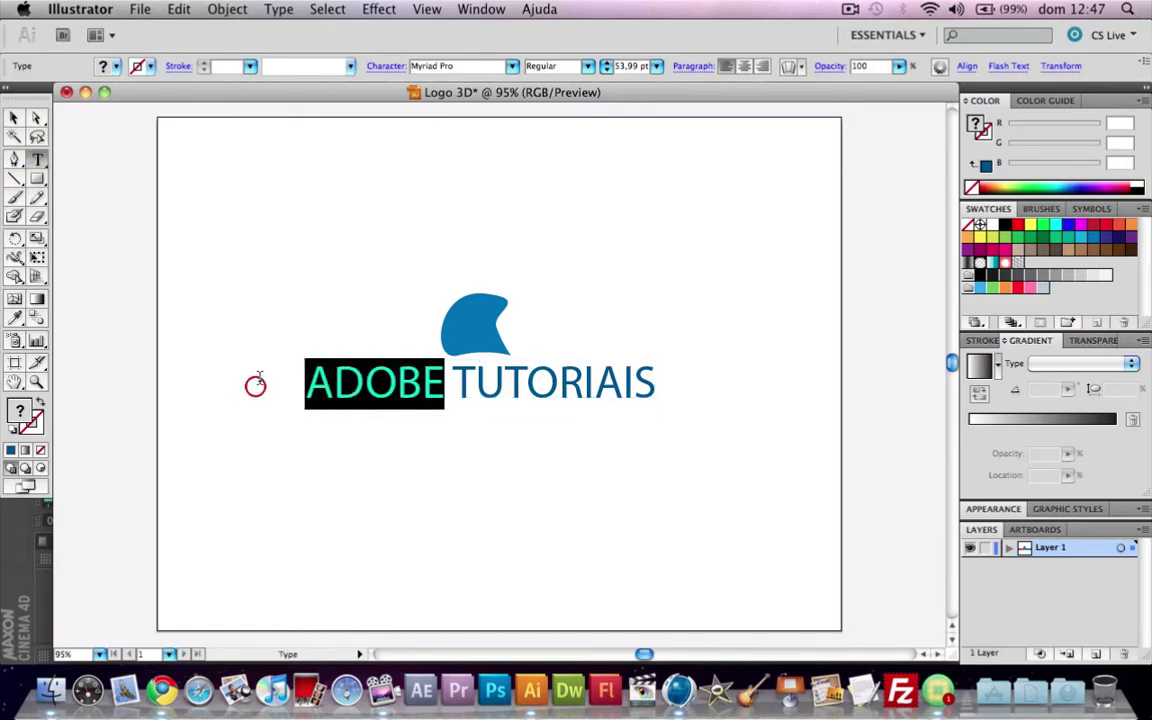
pyautogui.click(588, 65)
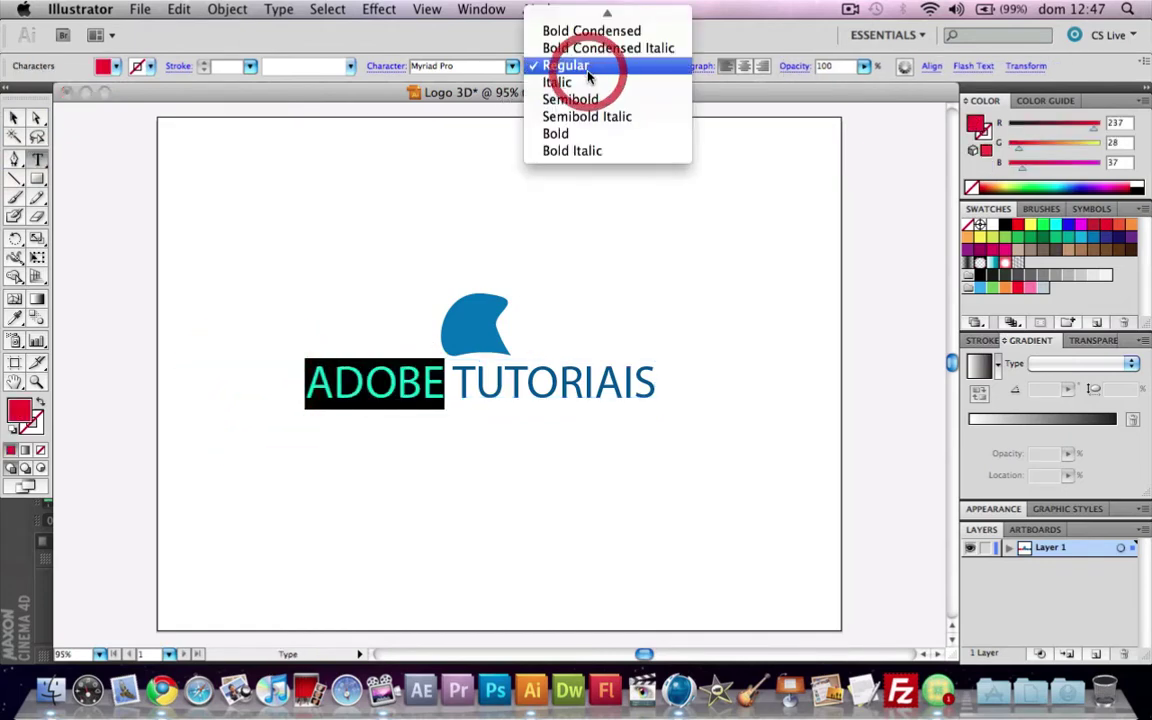
pyautogui.click(600, 138)
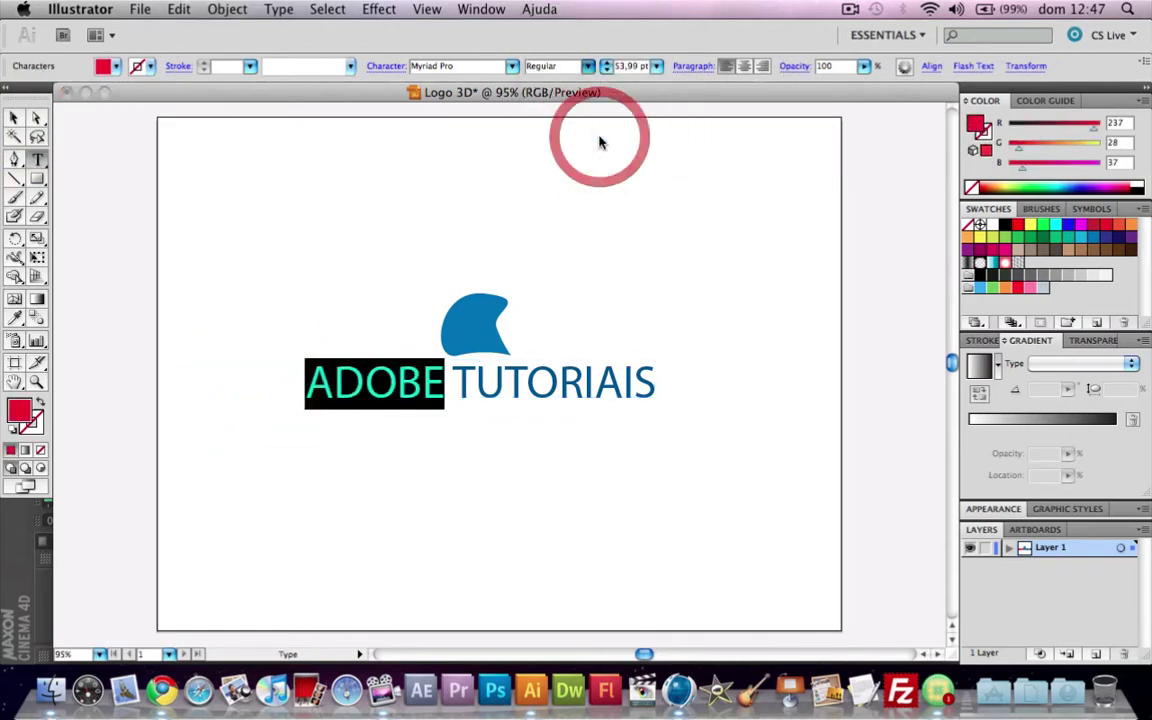
pyautogui.click(482, 66)
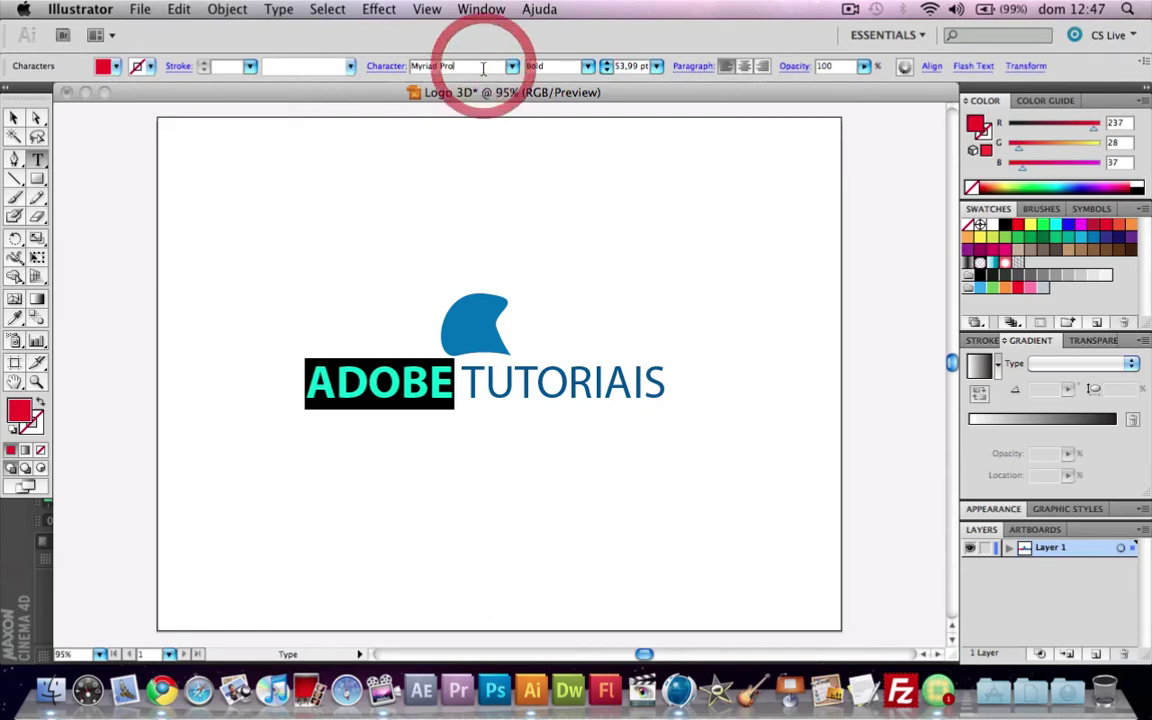
pyautogui.click(268, 66)
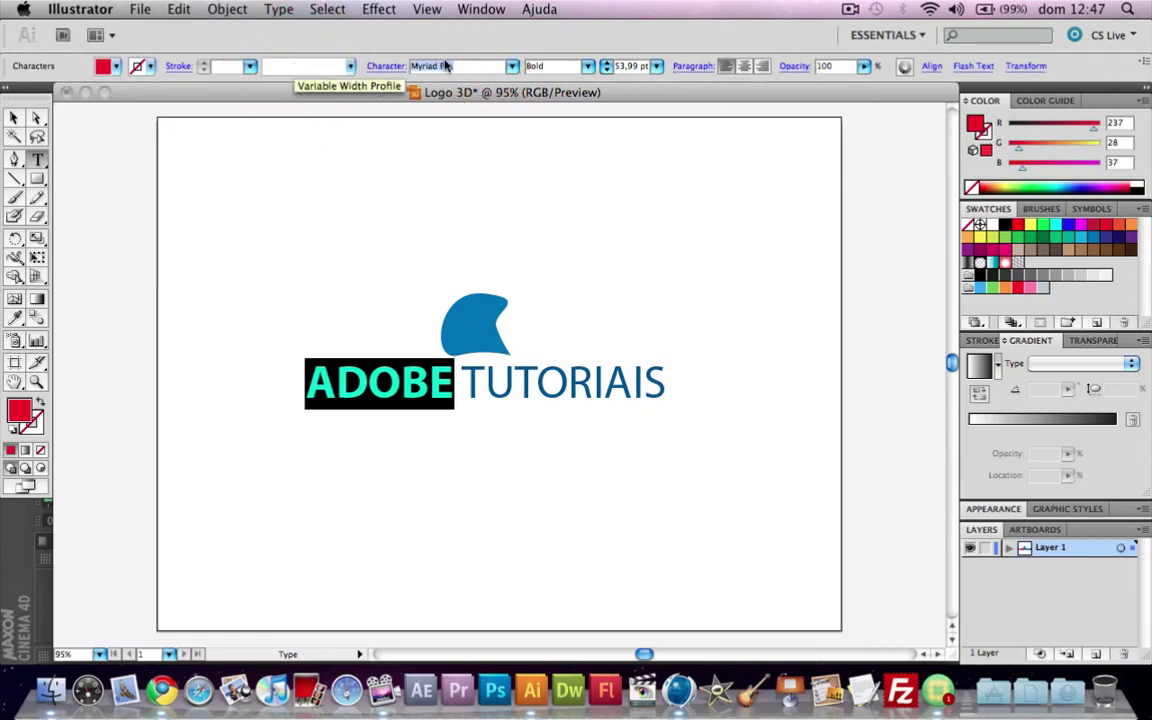
pyautogui.write('Futura')
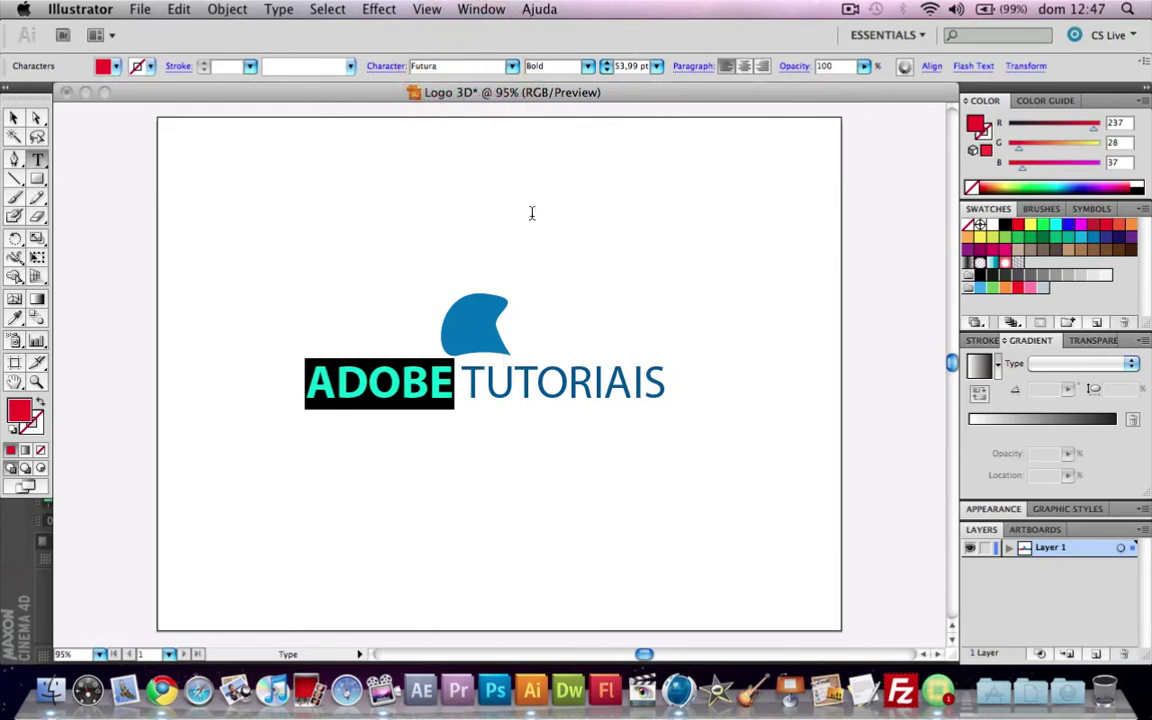
pyautogui.click(590, 67)
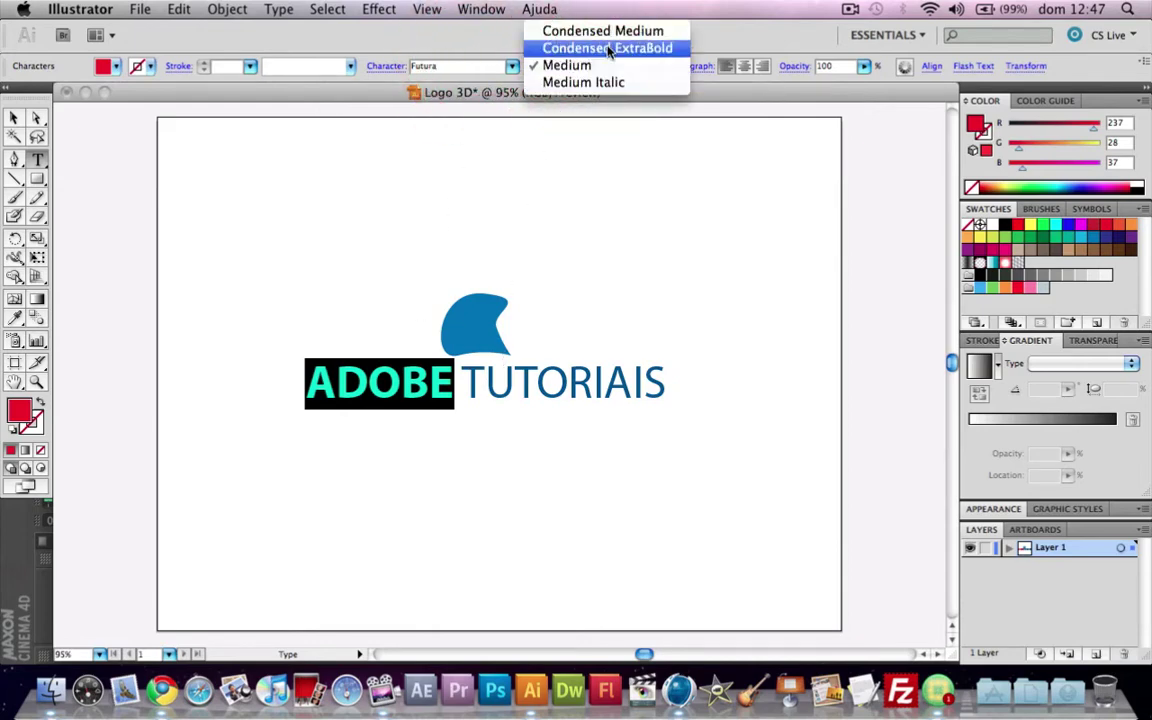
pyautogui.click(606, 31)
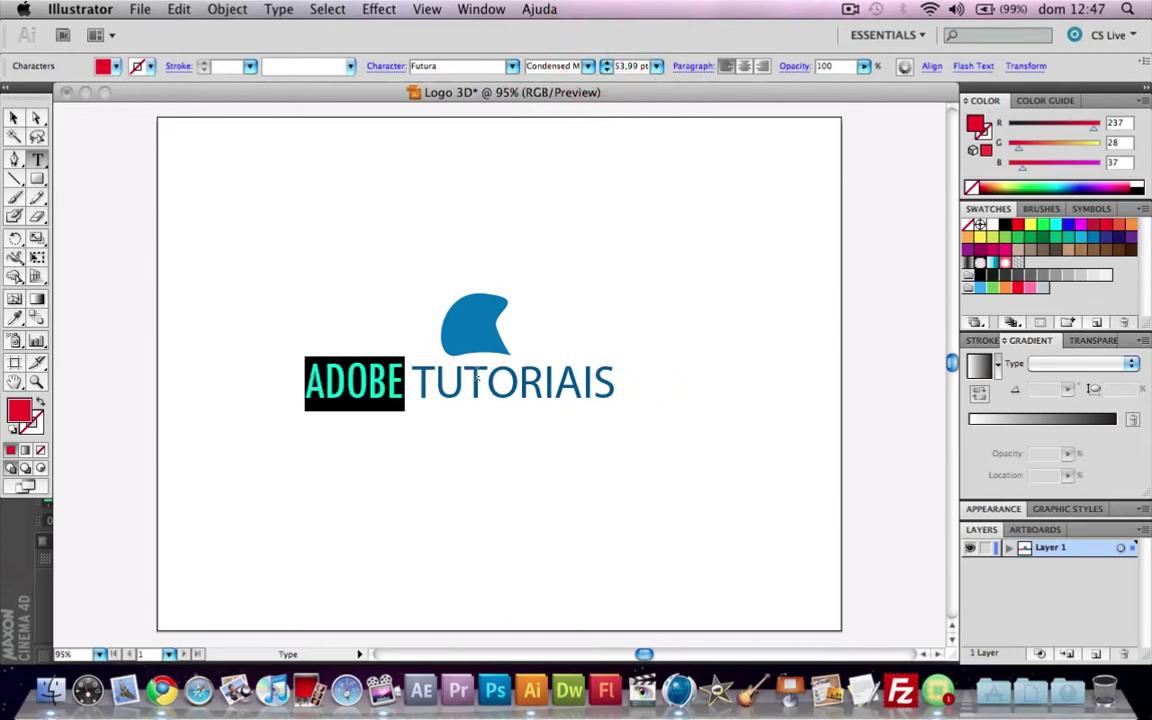
pyautogui.click(589, 66)
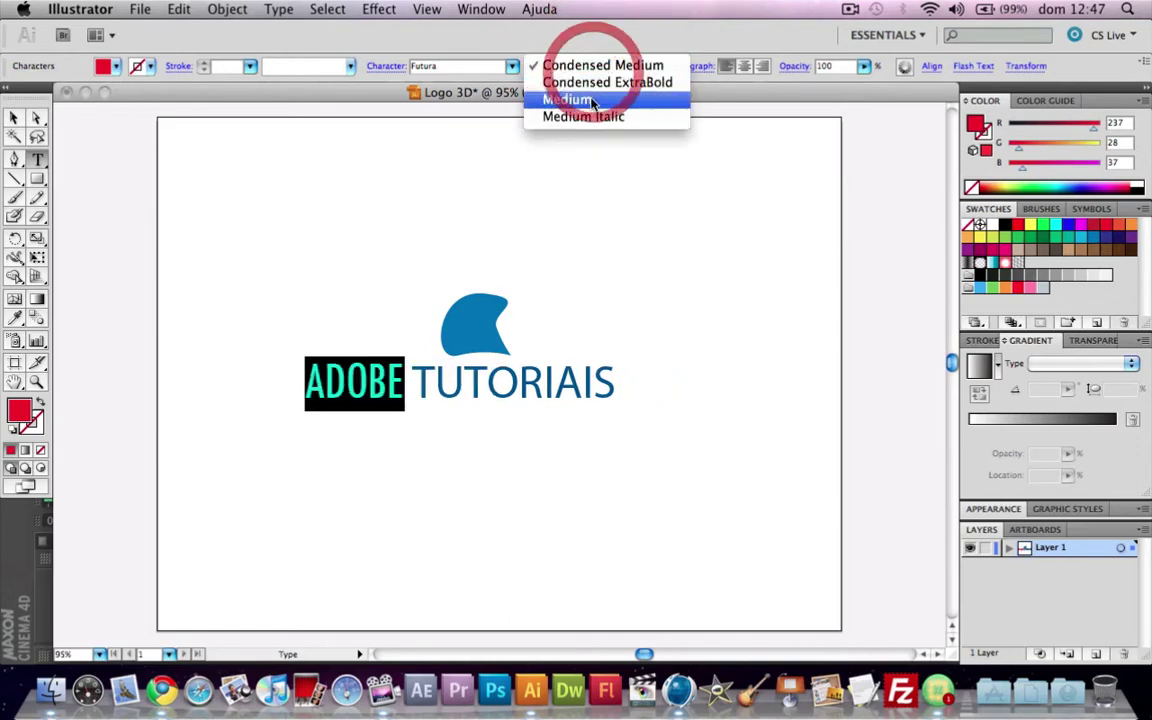
pyautogui.click(591, 98)
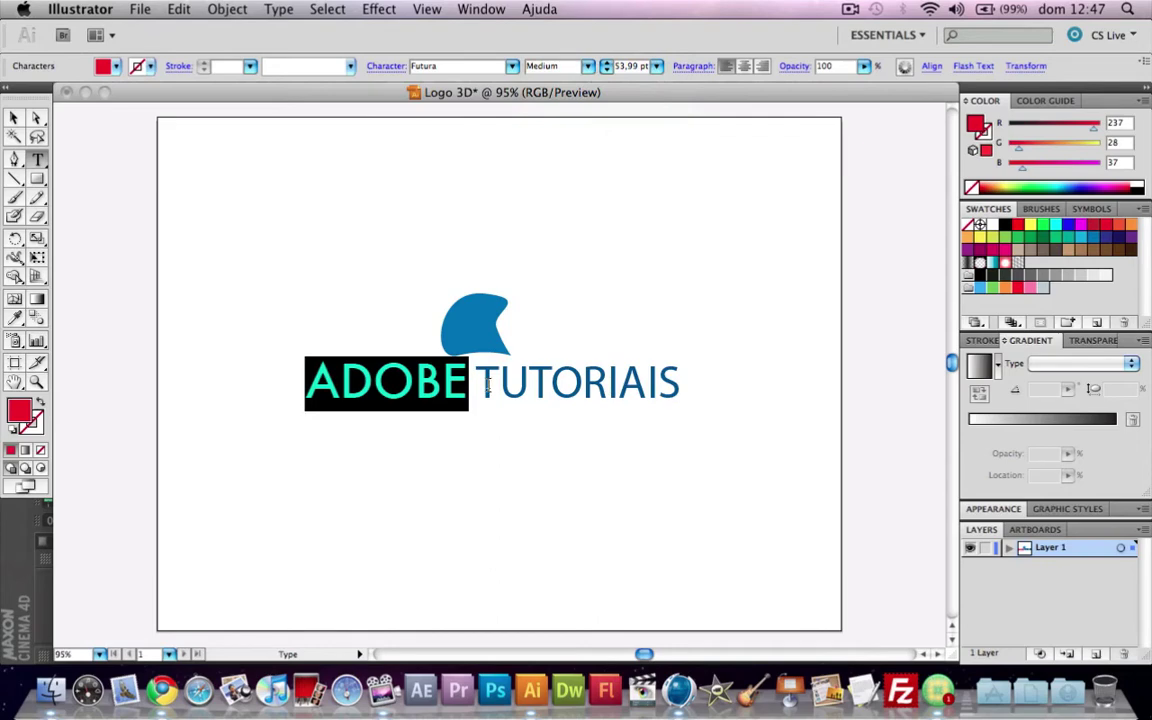
# Step: Set the word TUTORIAIS in Futura to match ADOBE
pyautogui.moveTo(499, 385); pyautogui.dragTo(550, 385)
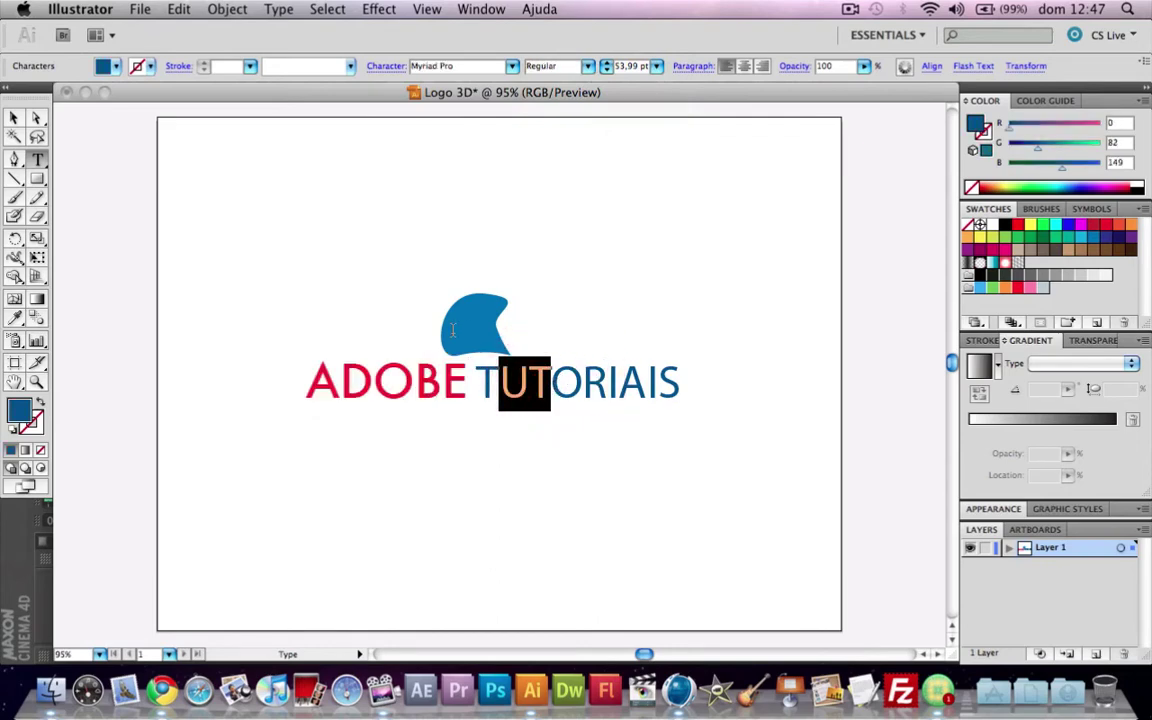
pyautogui.moveTo(468, 385); pyautogui.dragTo(690, 385)
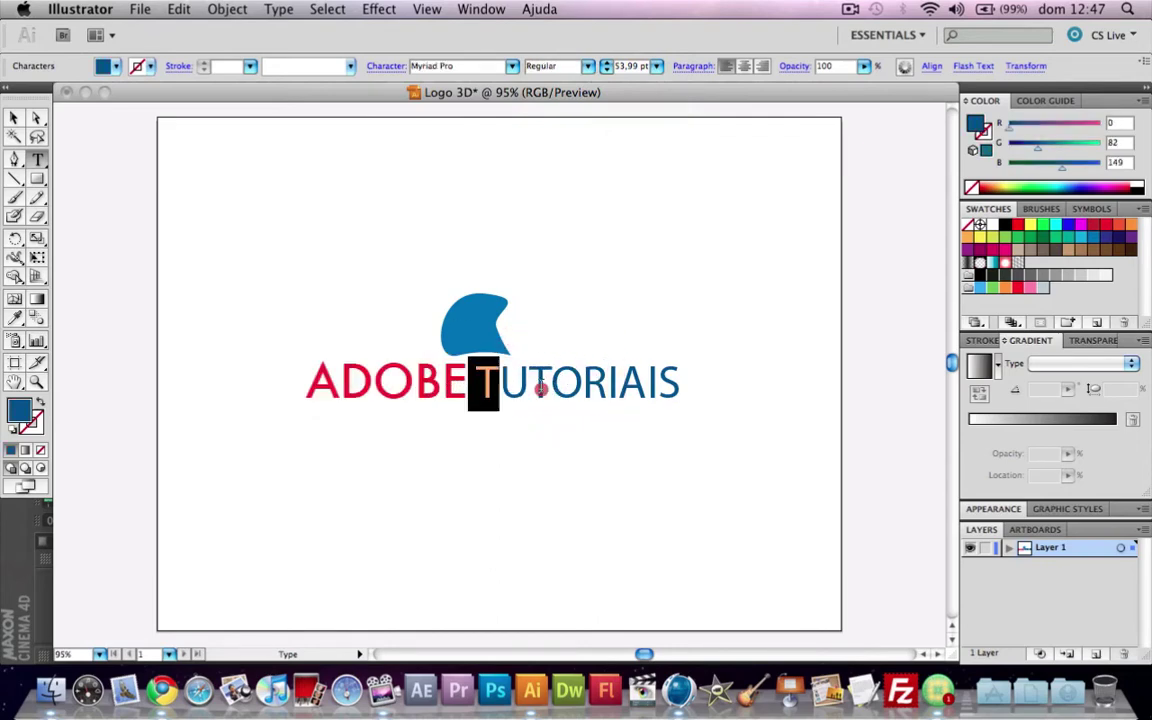
pyautogui.click(371, 72)
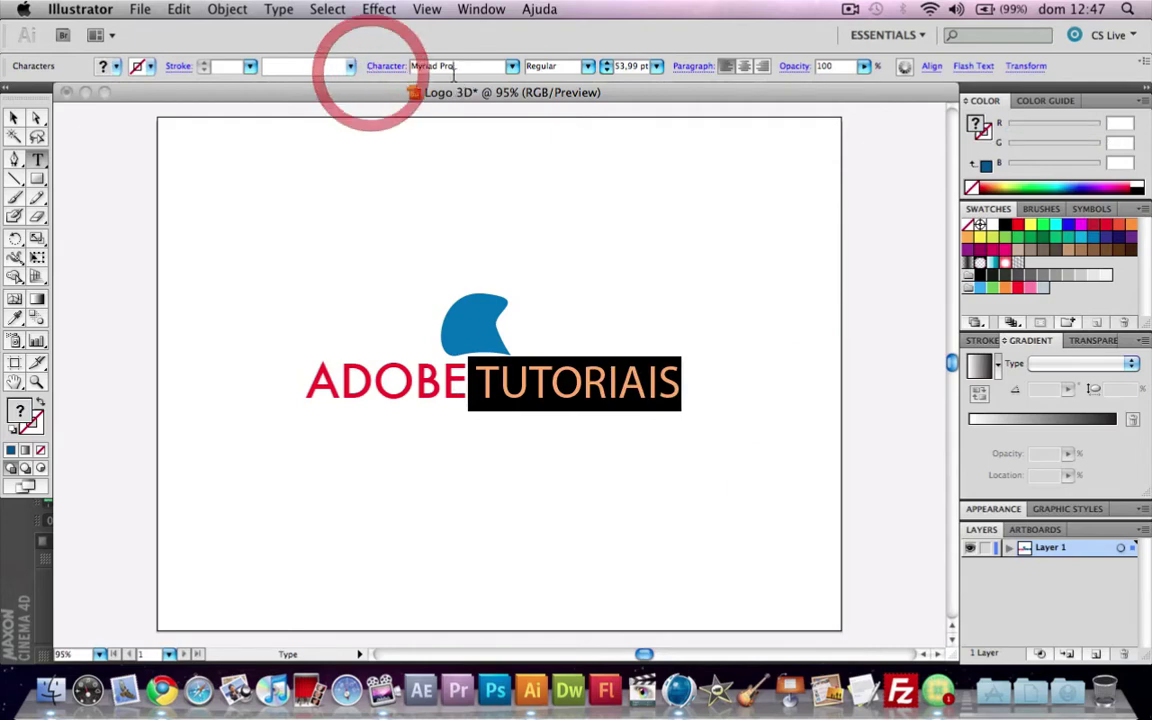
pyautogui.write('Futura')
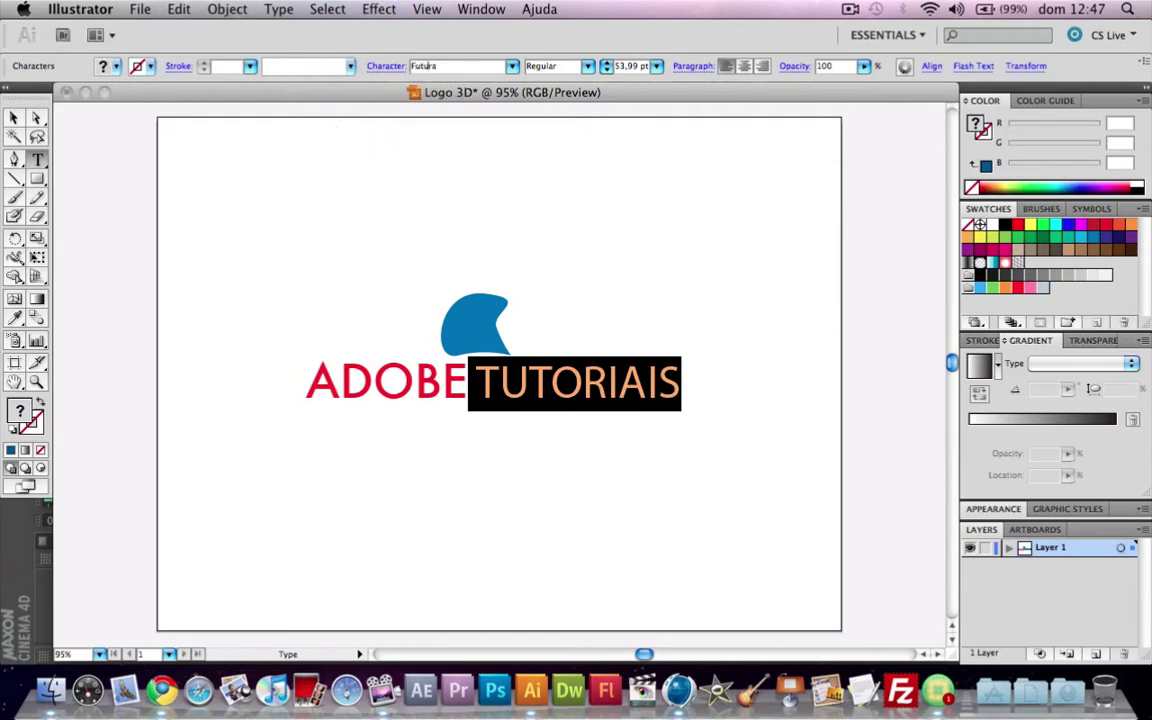
pyautogui.write('Medium')
pyautogui.press('Return')
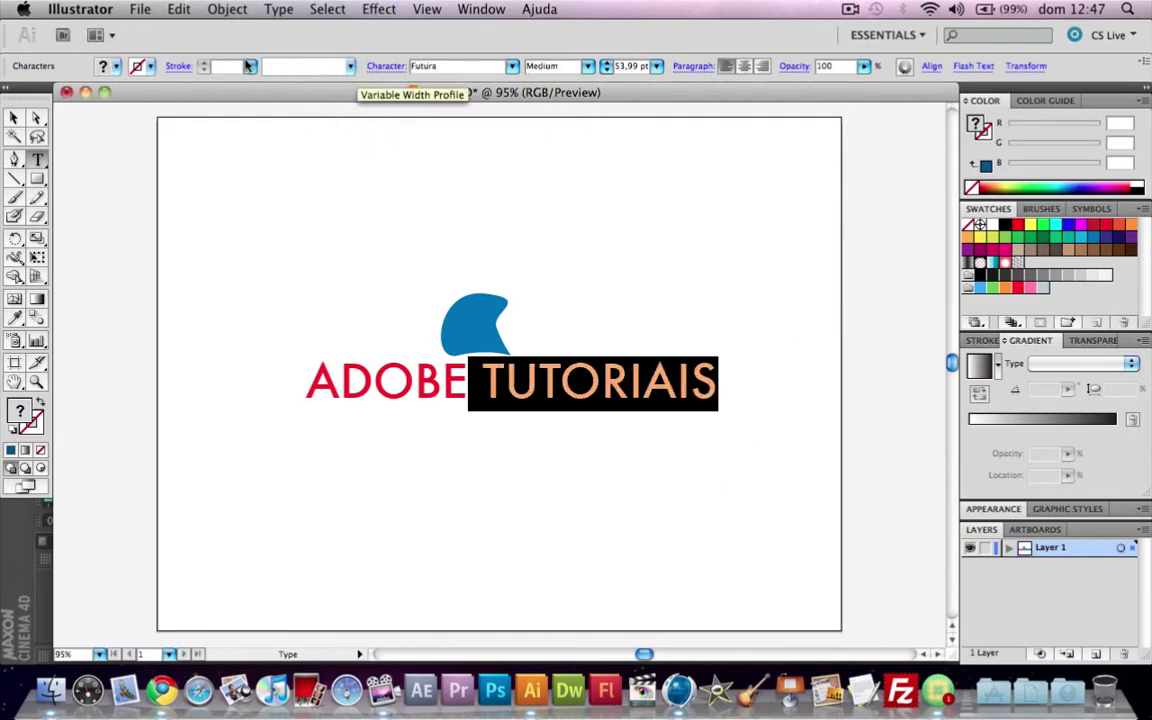
pyautogui.click(14, 119)
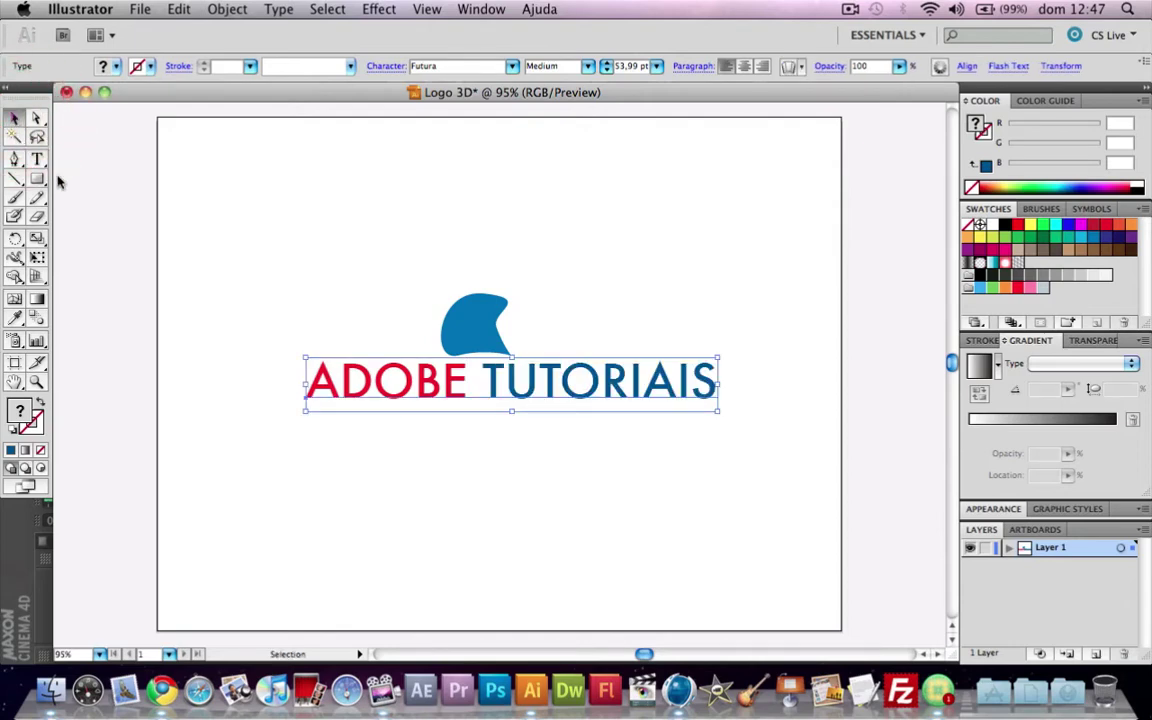
# Step: Copy-paste the blue fin, nudge the copy up two steps, and fill it white
pyautogui.moveTo(481, 336); pyautogui.dragTo(483, 335)
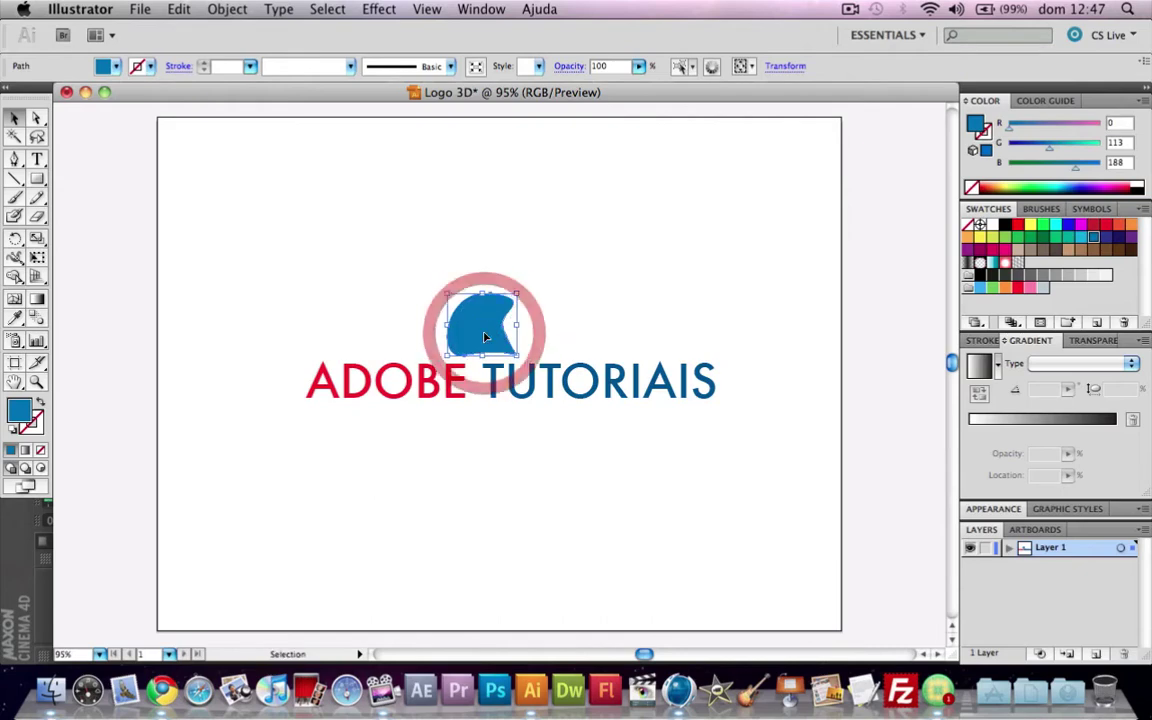
pyautogui.press('super+c')
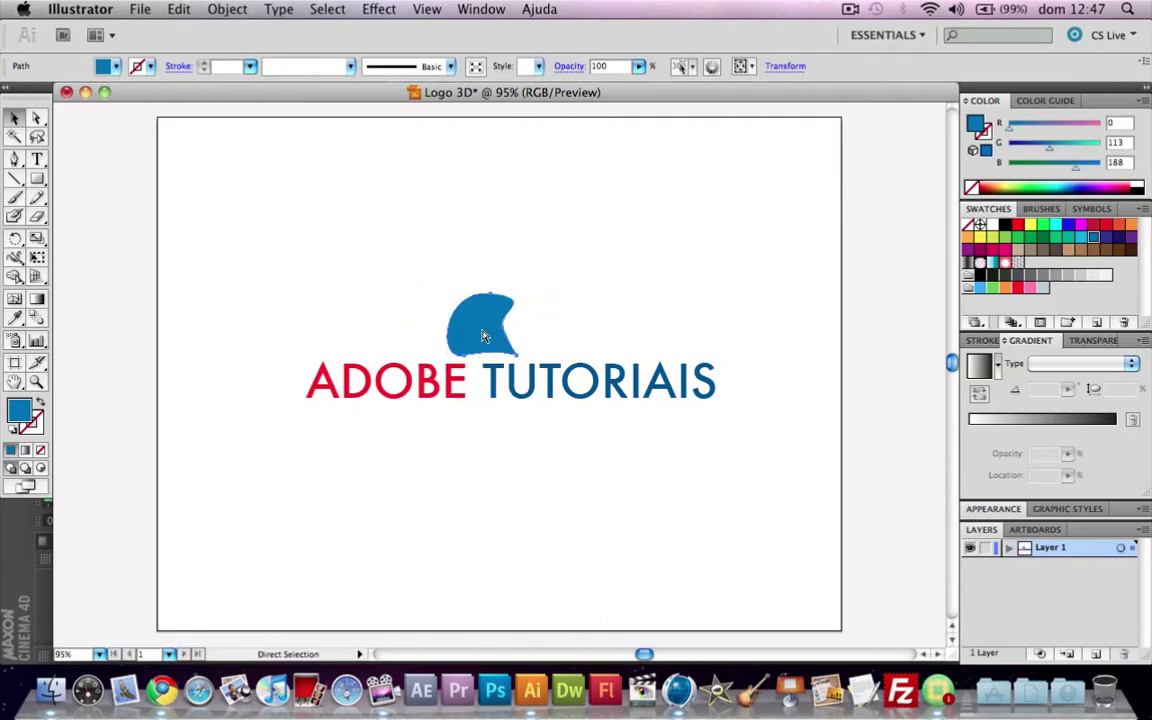
pyautogui.press('super+v')
pyautogui.hotkey('shift', 'Up')
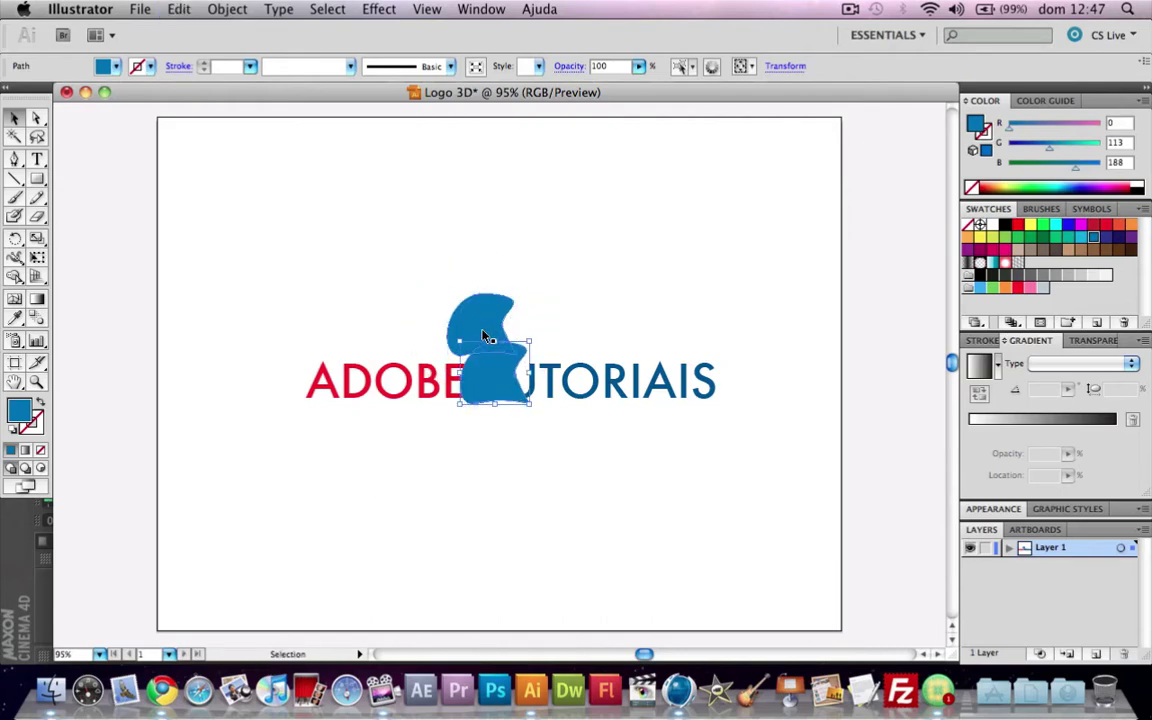
pyautogui.hotkey('shift', 'Up')
pyautogui.hotkey('shift', 'Up')
pyautogui.hotkey('shift', 'Up')
pyautogui.hotkey('shift', 'Up')
pyautogui.hotkey('shift', 'Up')
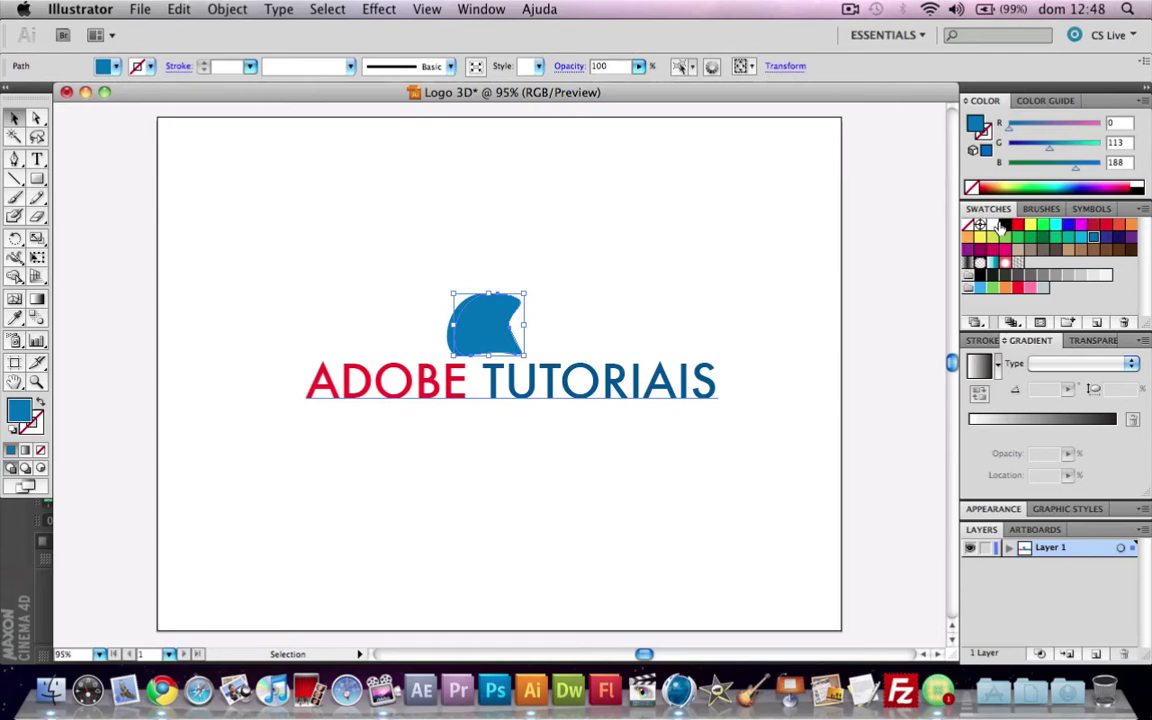
pyautogui.click(993, 224)
pyautogui.click(530, 309)
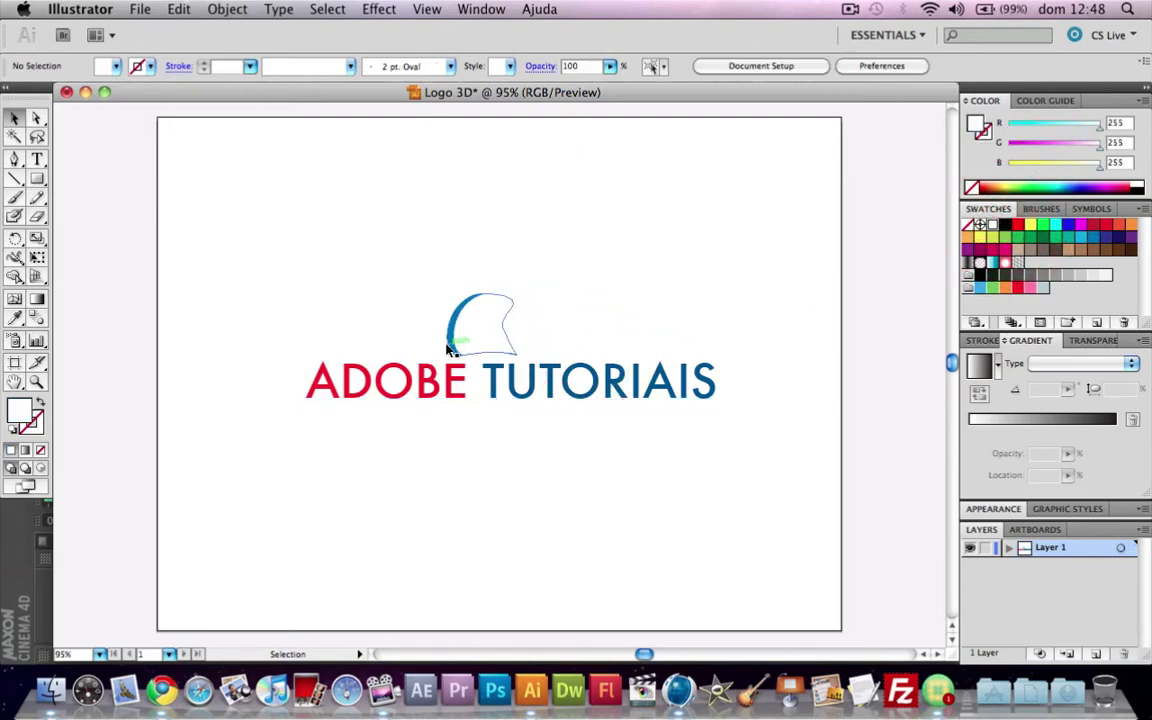
# Step: Add a Drop Shadow to the white fin: Multiply 75%, X -7 px, Y 7 px, 5 px blur
pyautogui.click(449, 347)
pyautogui.click(379, 9)
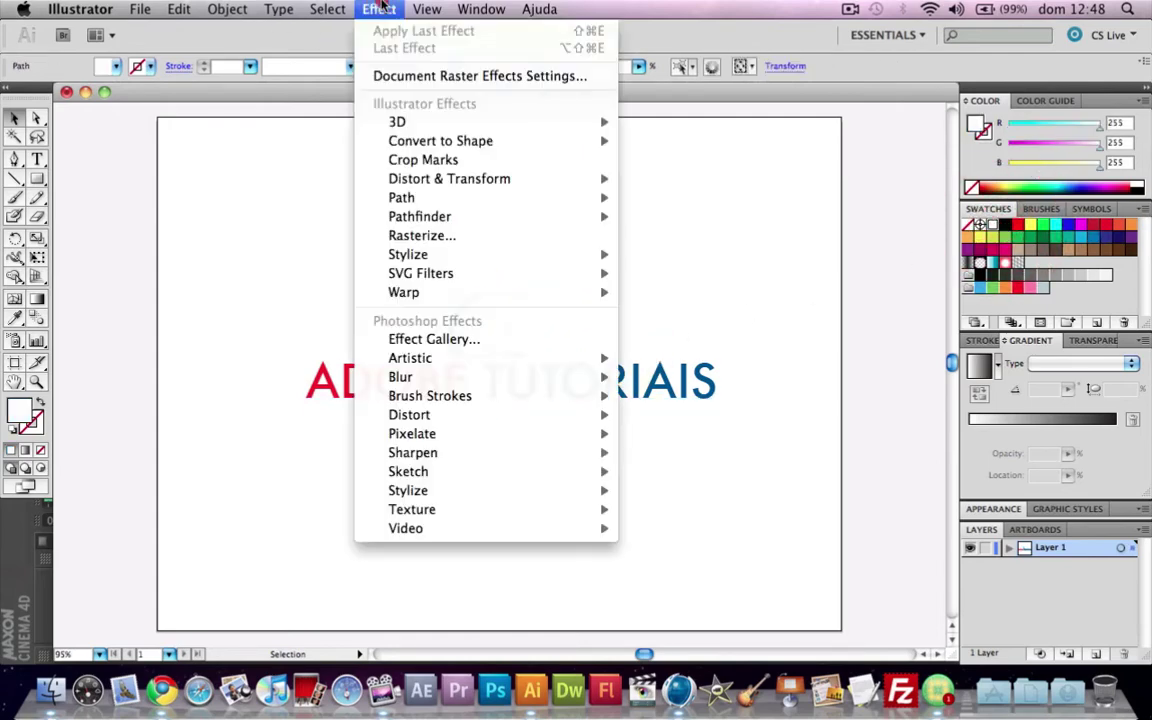
pyautogui.moveTo(408, 254)
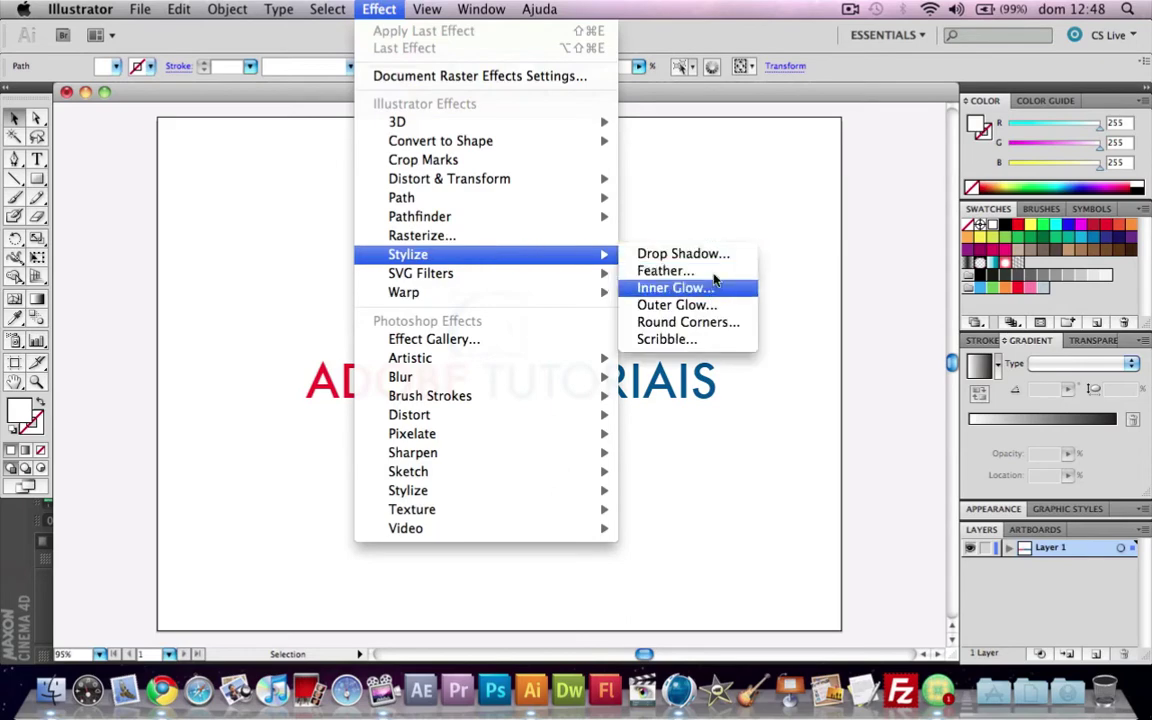
pyautogui.click(726, 253)
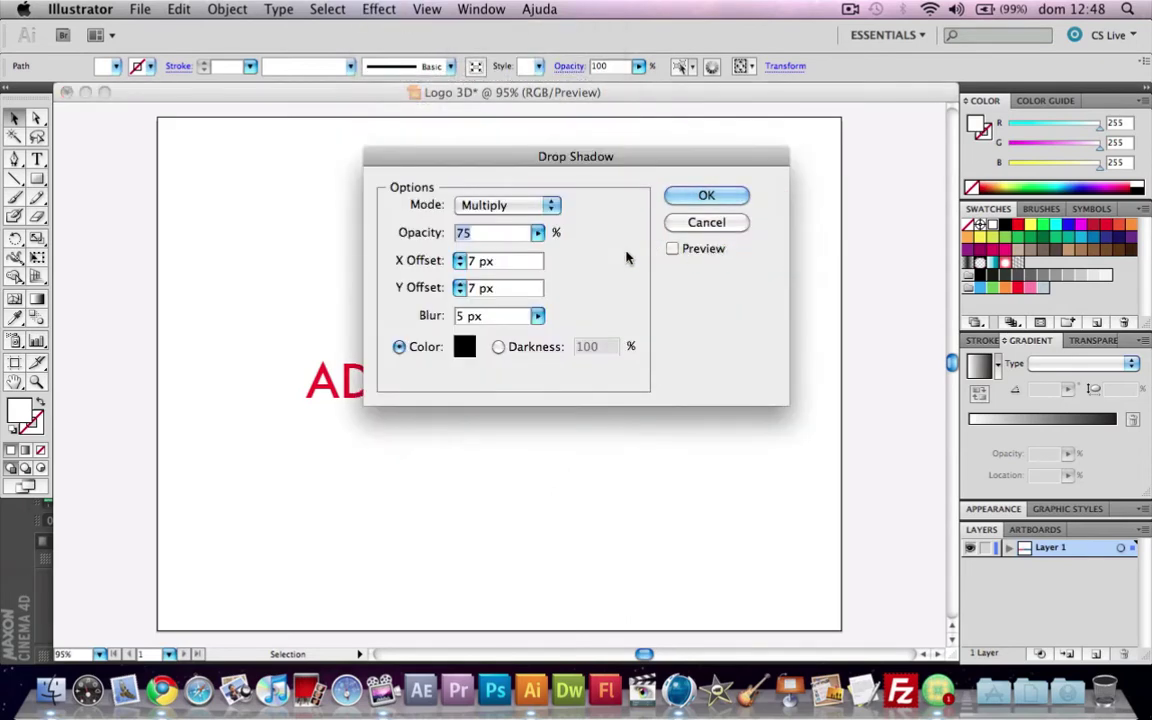
pyautogui.moveTo(640, 160); pyautogui.dragTo(949, 191)
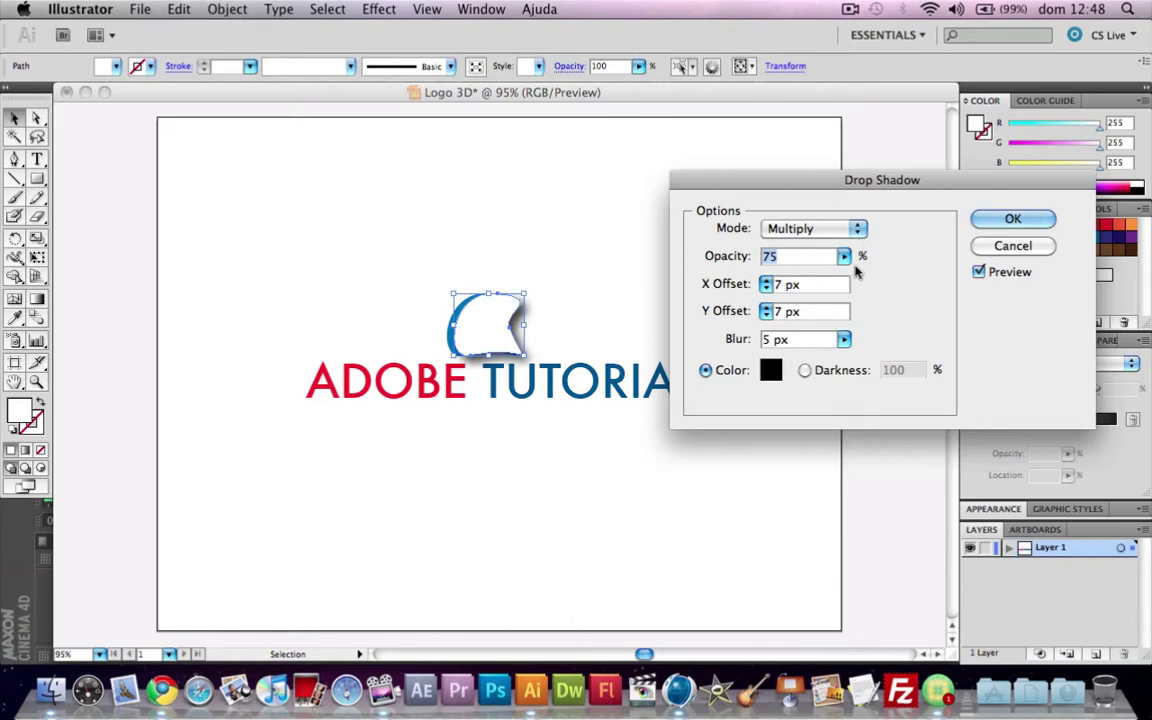
pyautogui.click(766, 289)
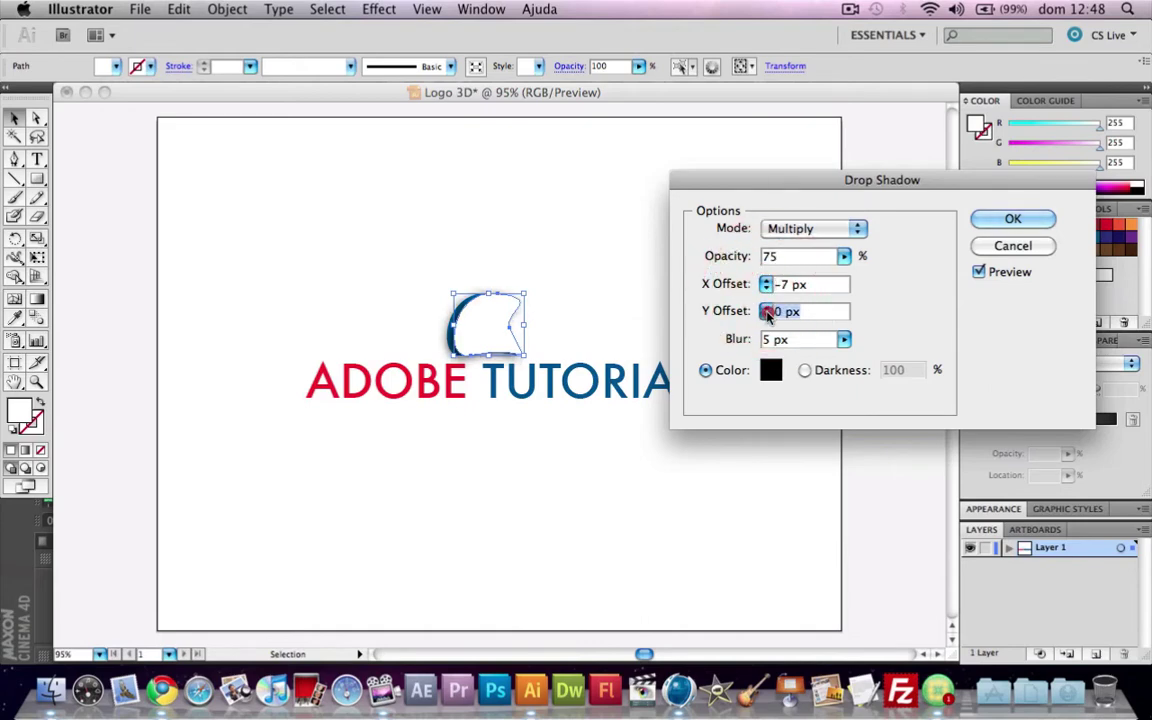
pyautogui.click(767, 315)
pyautogui.click(767, 315)
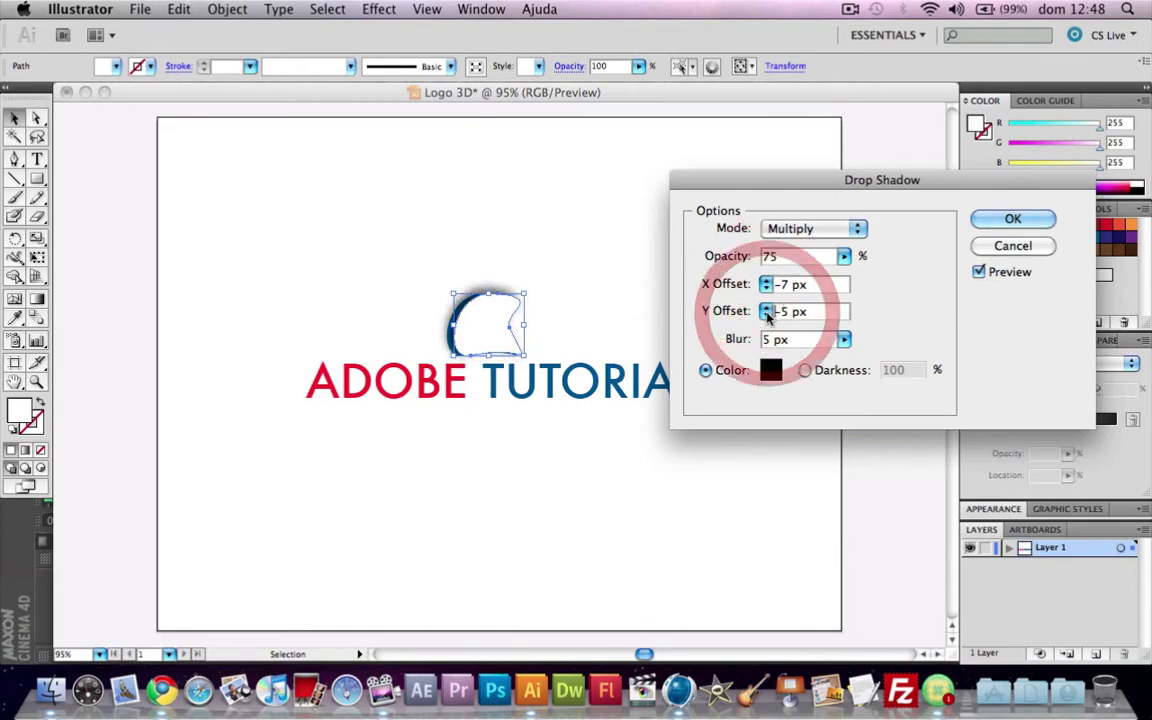
pyautogui.click(767, 315)
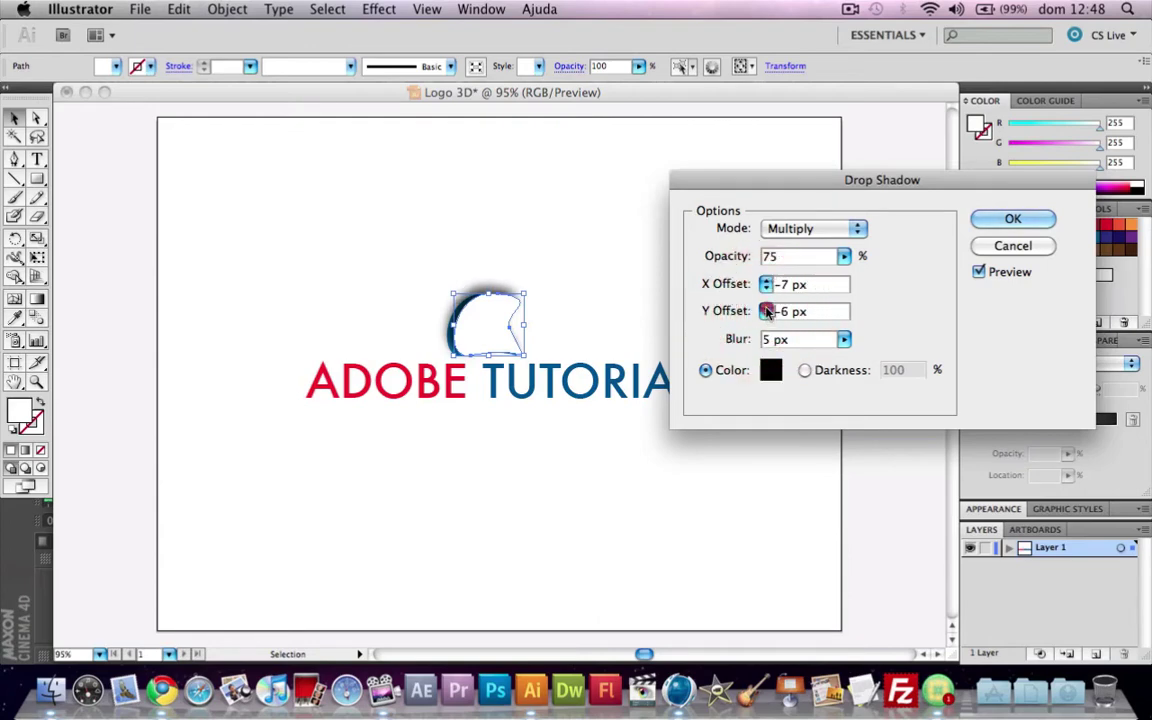
pyautogui.click(767, 309)
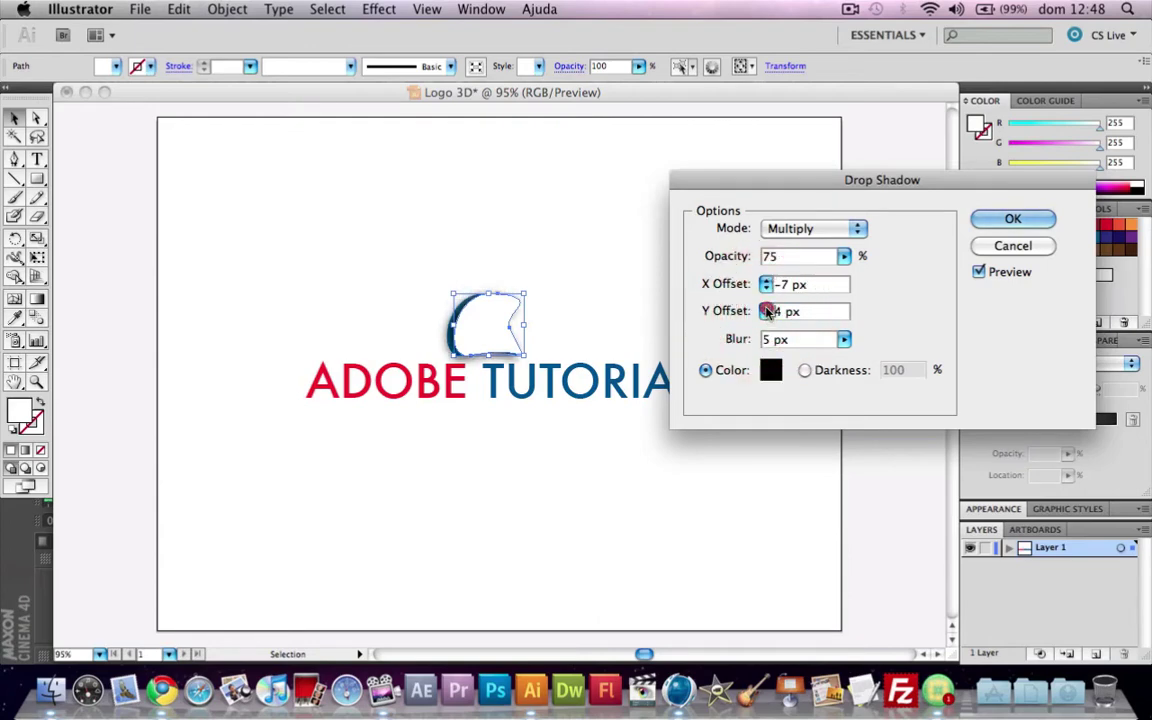
pyautogui.click(766, 308)
pyautogui.click(766, 308)
pyautogui.click(766, 308)
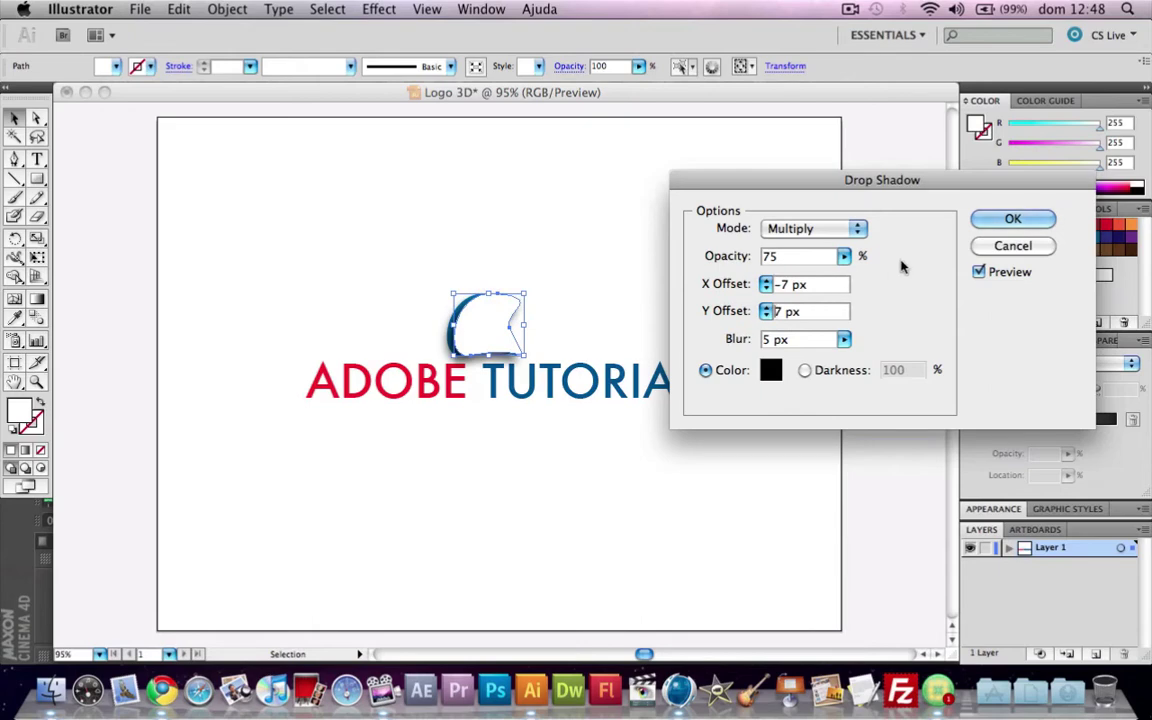
pyautogui.click(1036, 213)
# Step: Shift the white fin copy right over the blue fin to widen the crescent
pyautogui.click(672, 278)
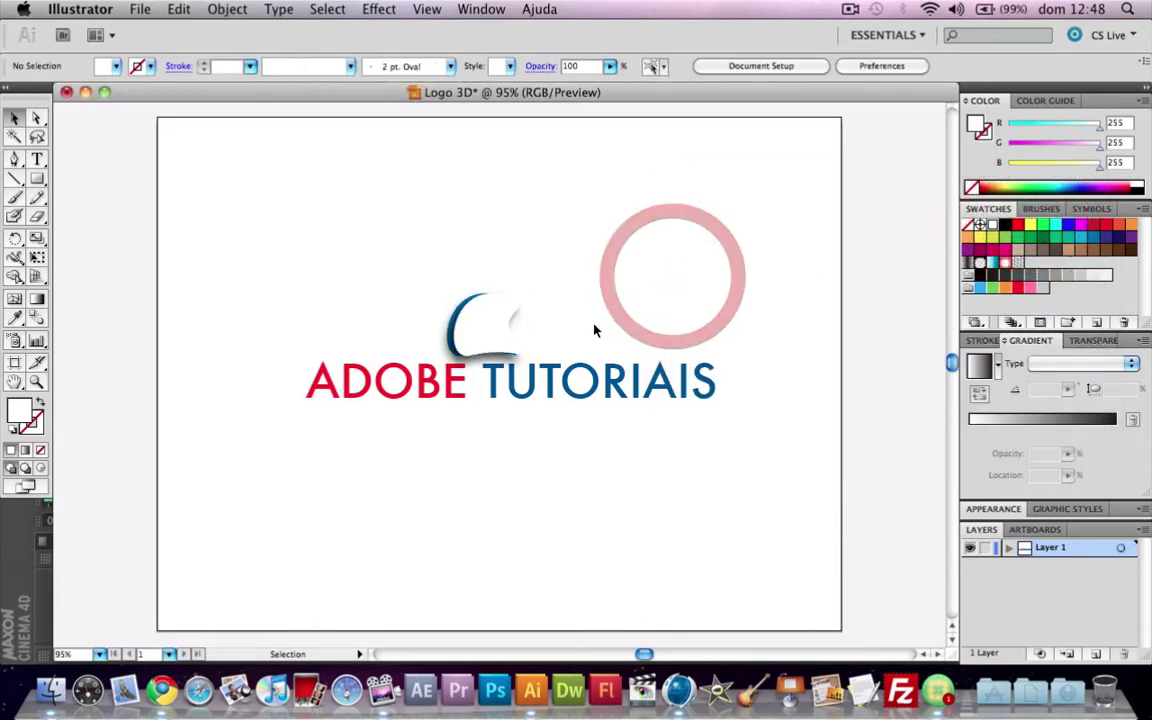
pyautogui.click(481, 338)
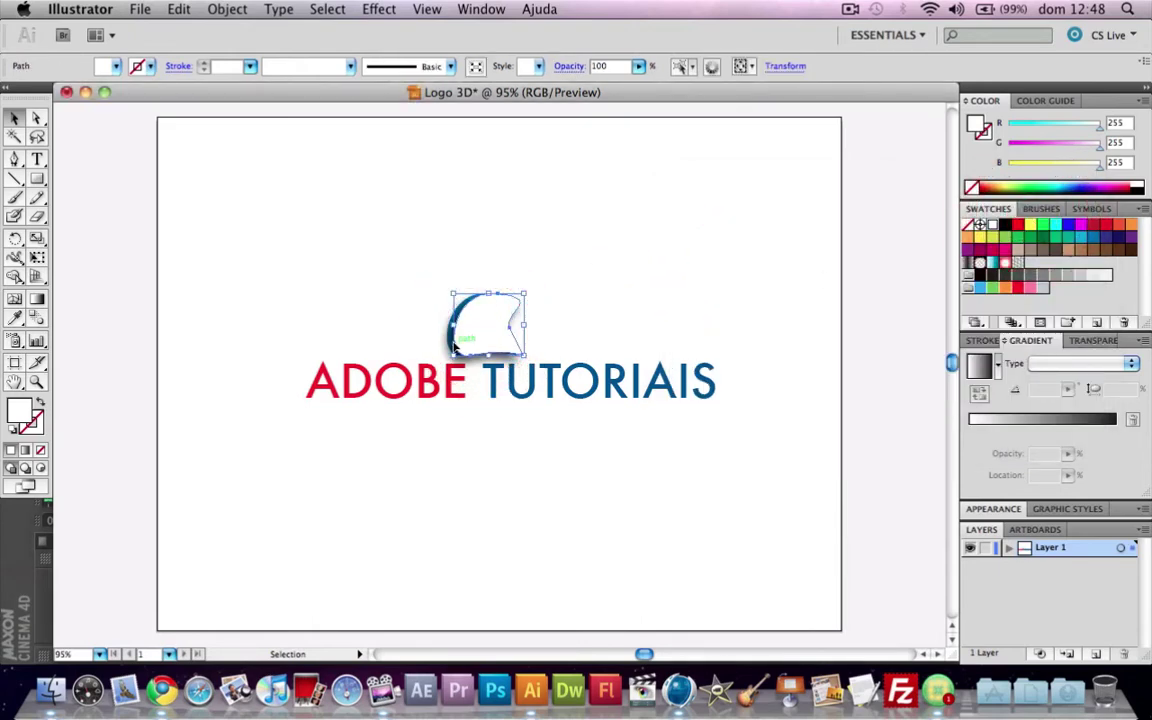
pyautogui.click(462, 340)
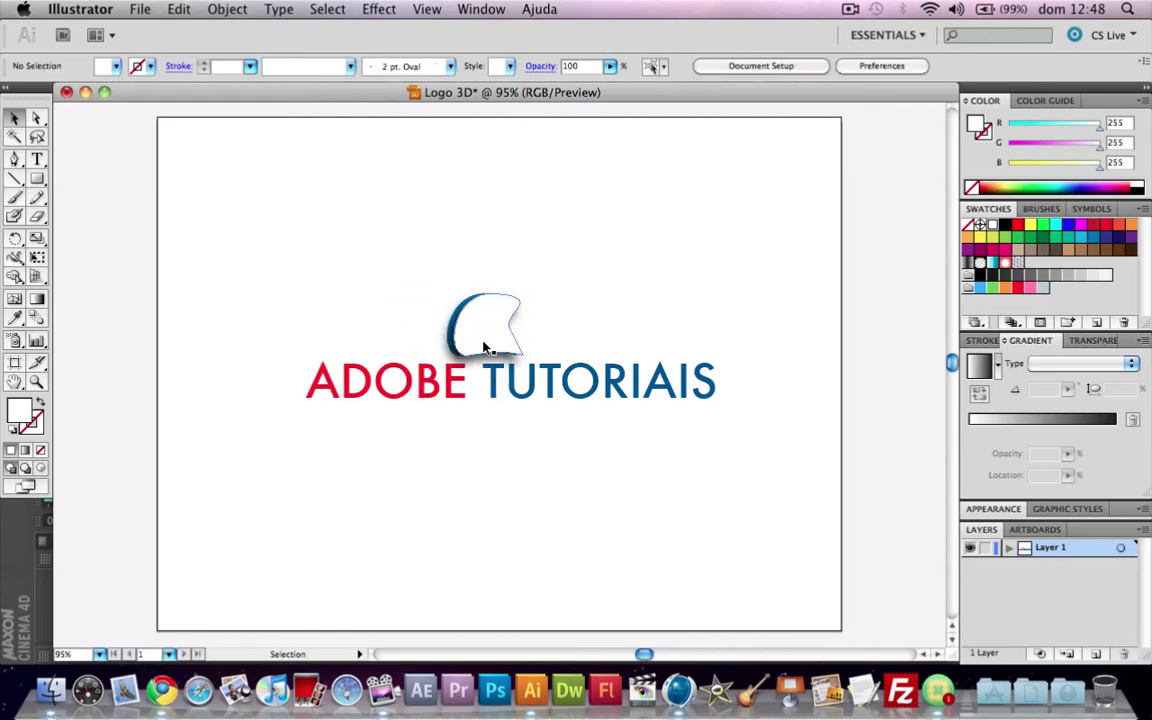
pyautogui.click(482, 345)
pyautogui.moveTo(482, 345); pyautogui.dragTo(446, 342)
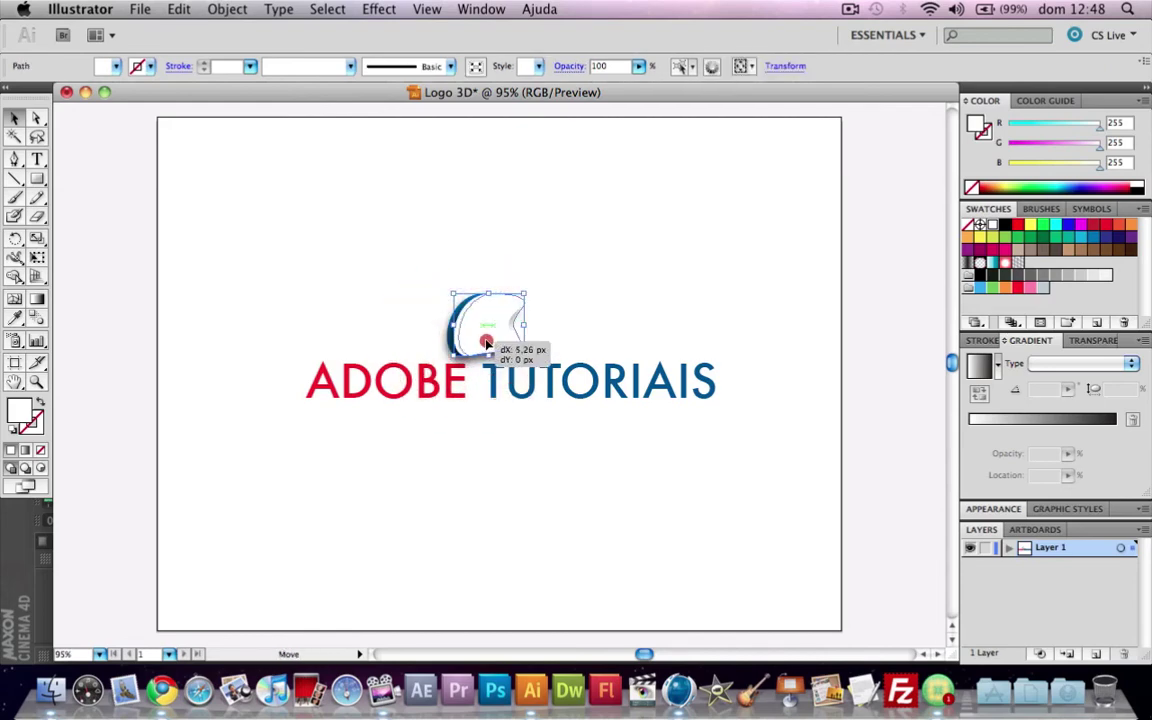
pyautogui.click(450, 342)
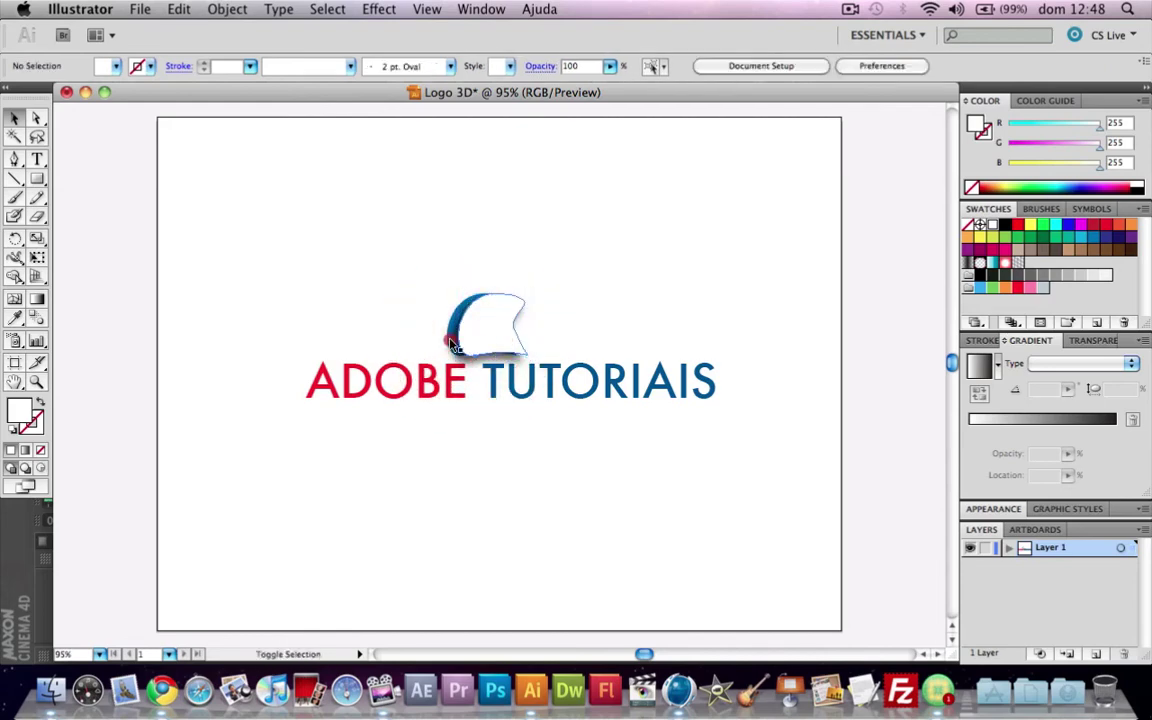
pyautogui.click(452, 342)
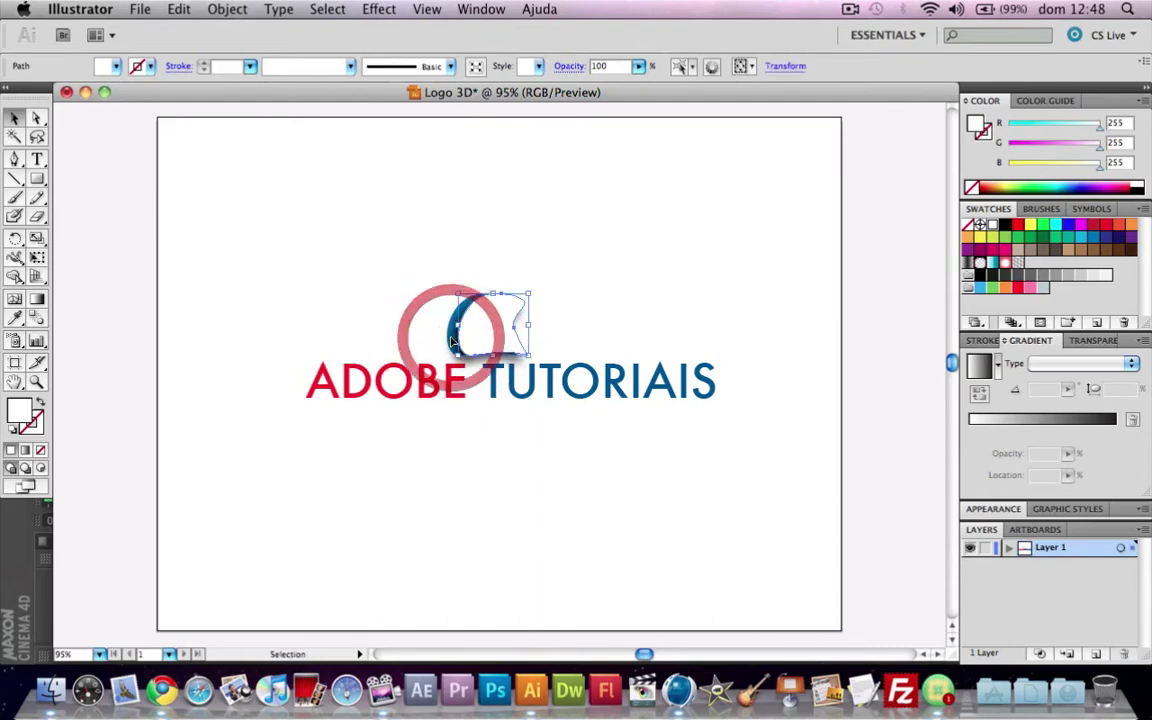
pyautogui.keyDown('alt'); pyautogui.scroll(1, 424, 338); pyautogui.keyUp('alt')
pyautogui.keyDown('alt'); pyautogui.scroll(4, 424, 338); pyautogui.keyUp('alt')
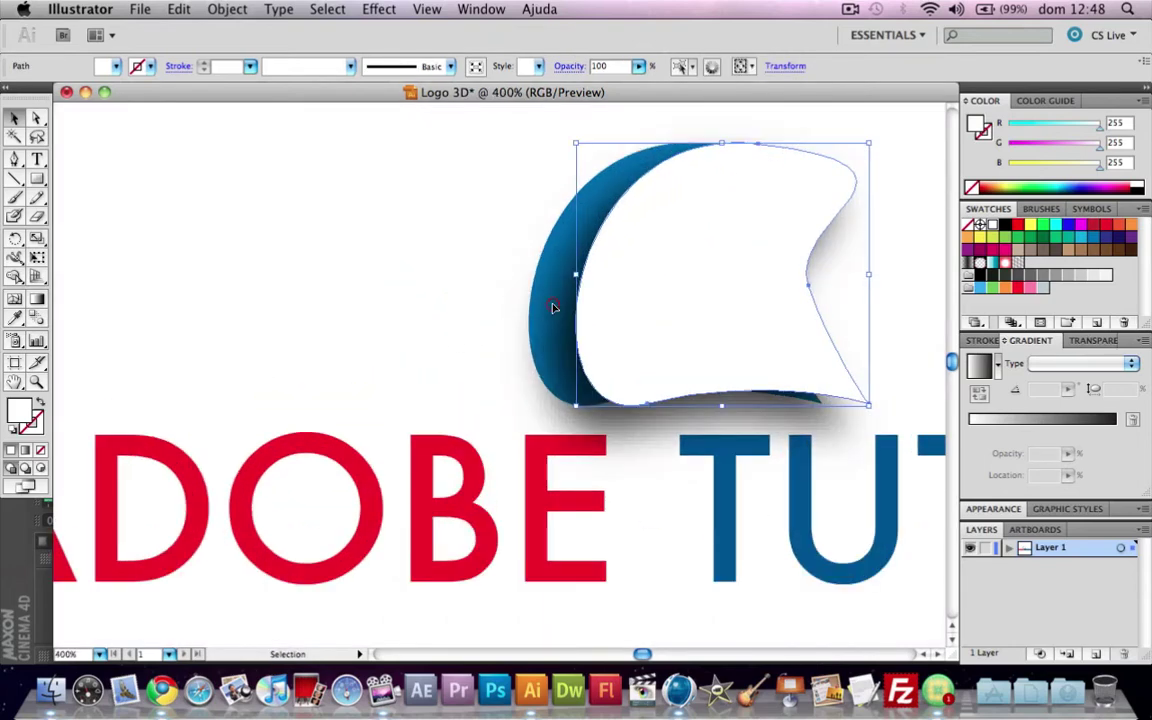
pyautogui.click(476, 334)
pyautogui.click(538, 284)
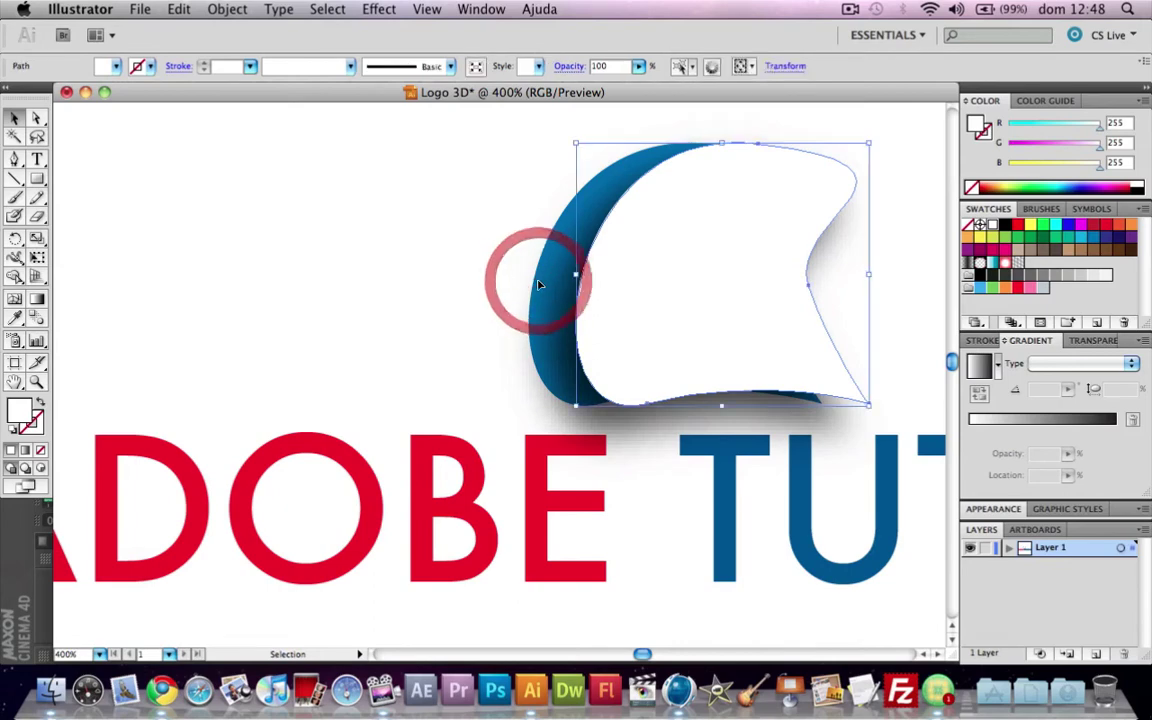
pyautogui.moveTo(614, 293); pyautogui.dragTo(643, 294)
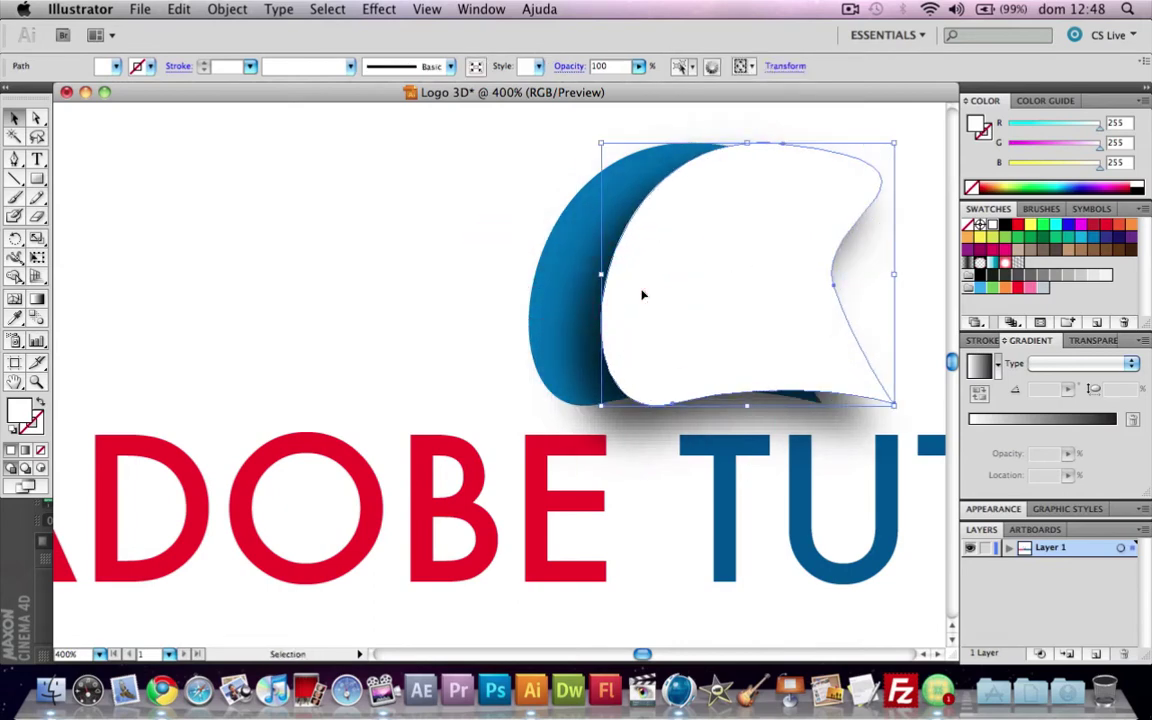
# Step: Group the blue and white fin shapes into one object
pyautogui.click(535, 298)
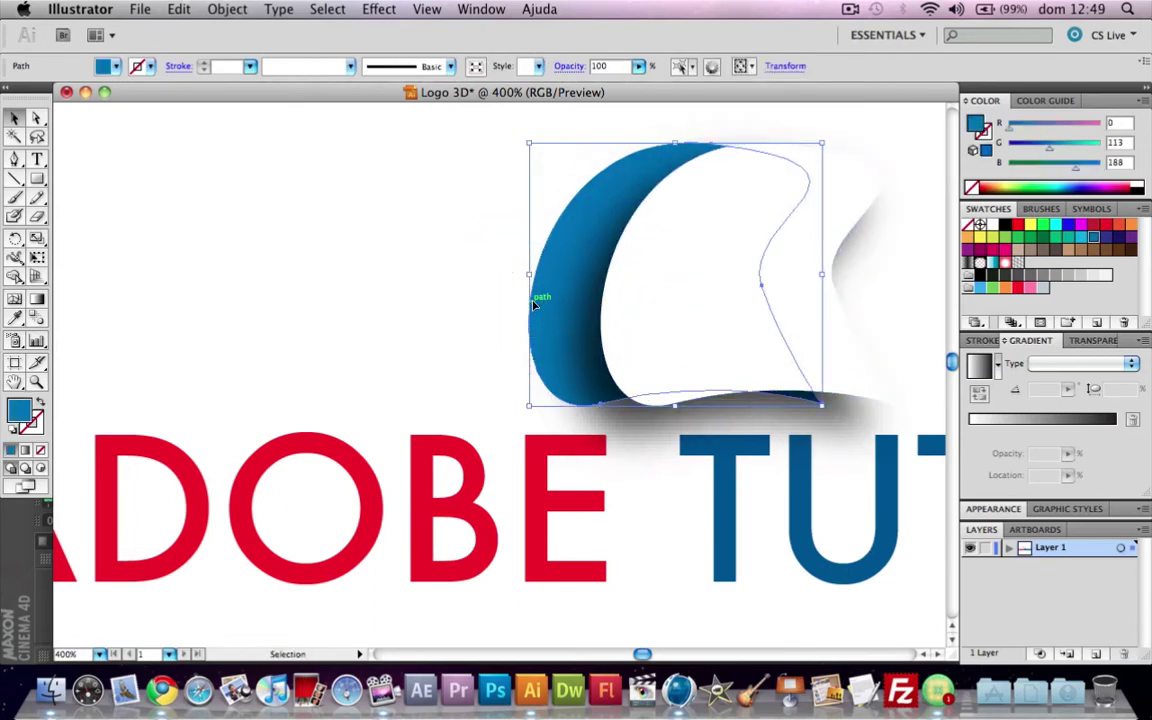
pyautogui.keyDown('shift'); pyautogui.click(857, 361); pyautogui.keyUp('shift')
pyautogui.rightClick(697, 306)
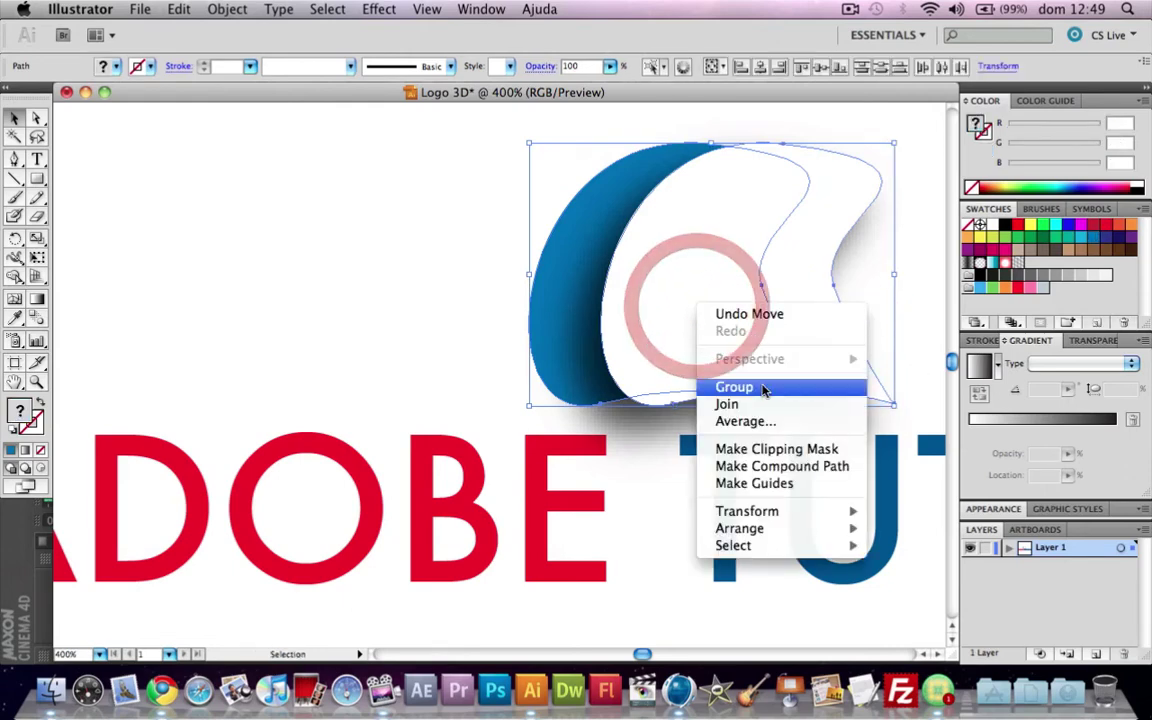
pyautogui.click(763, 387)
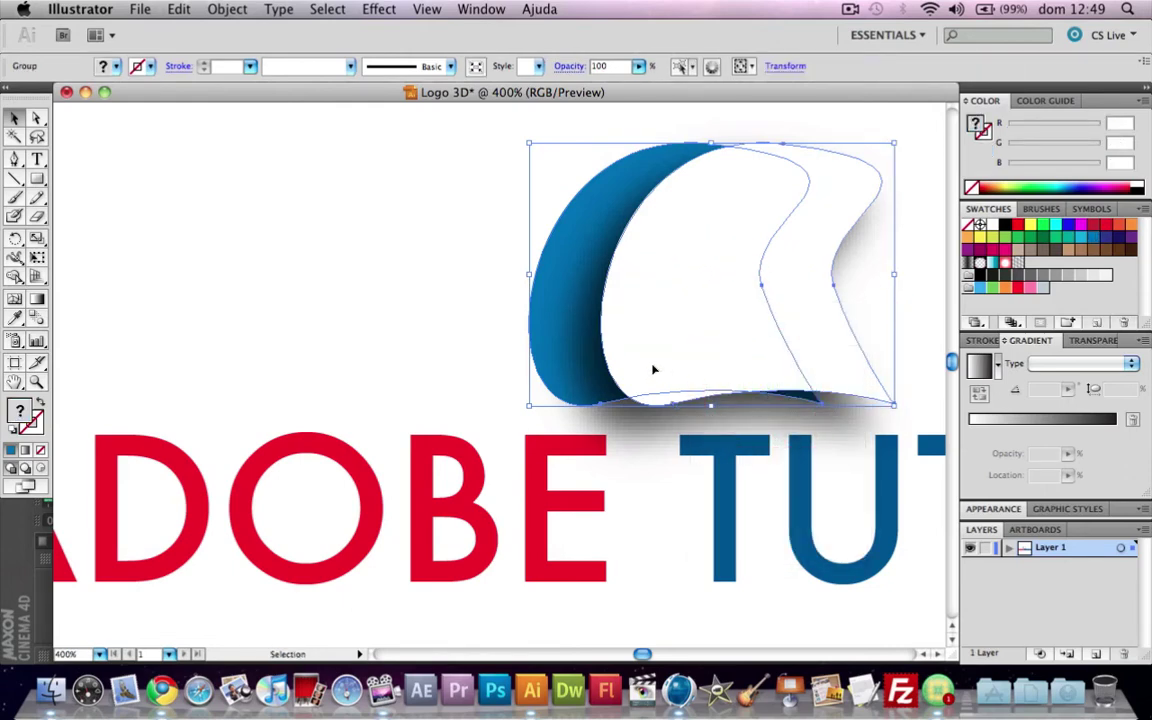
pyautogui.click(442, 459)
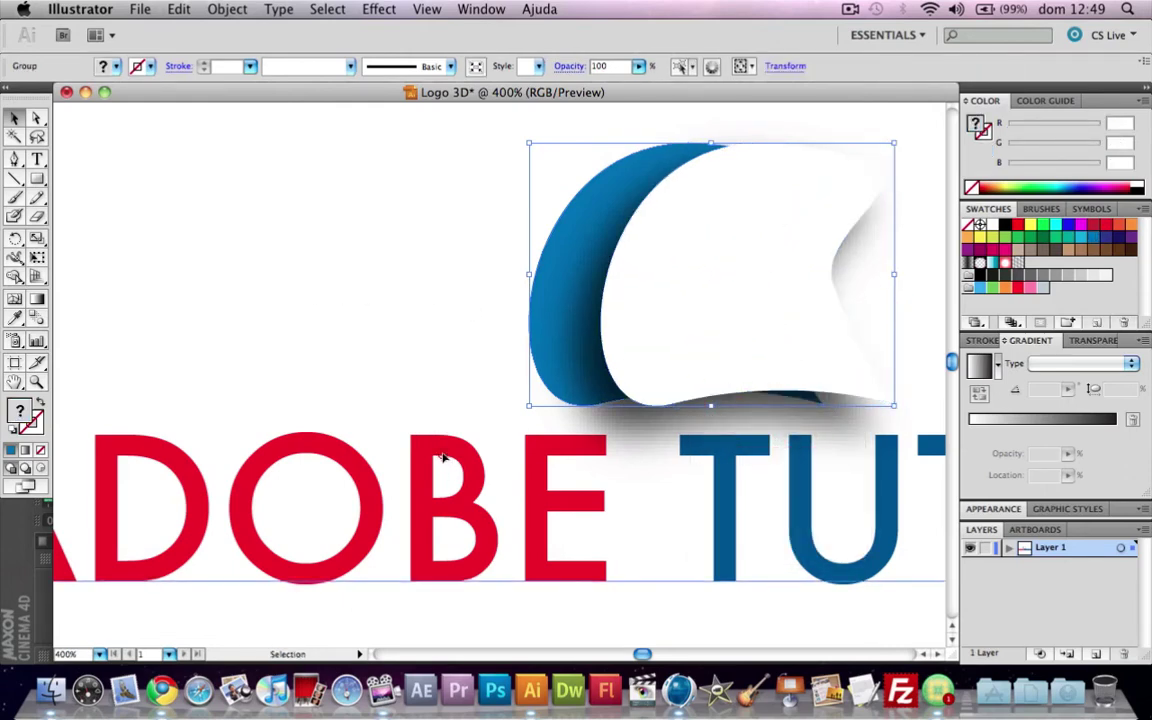
# Step: Convert the ADOBE TUTORIAIS text to outline paths with Create Outlines
pyautogui.click(279, 9)
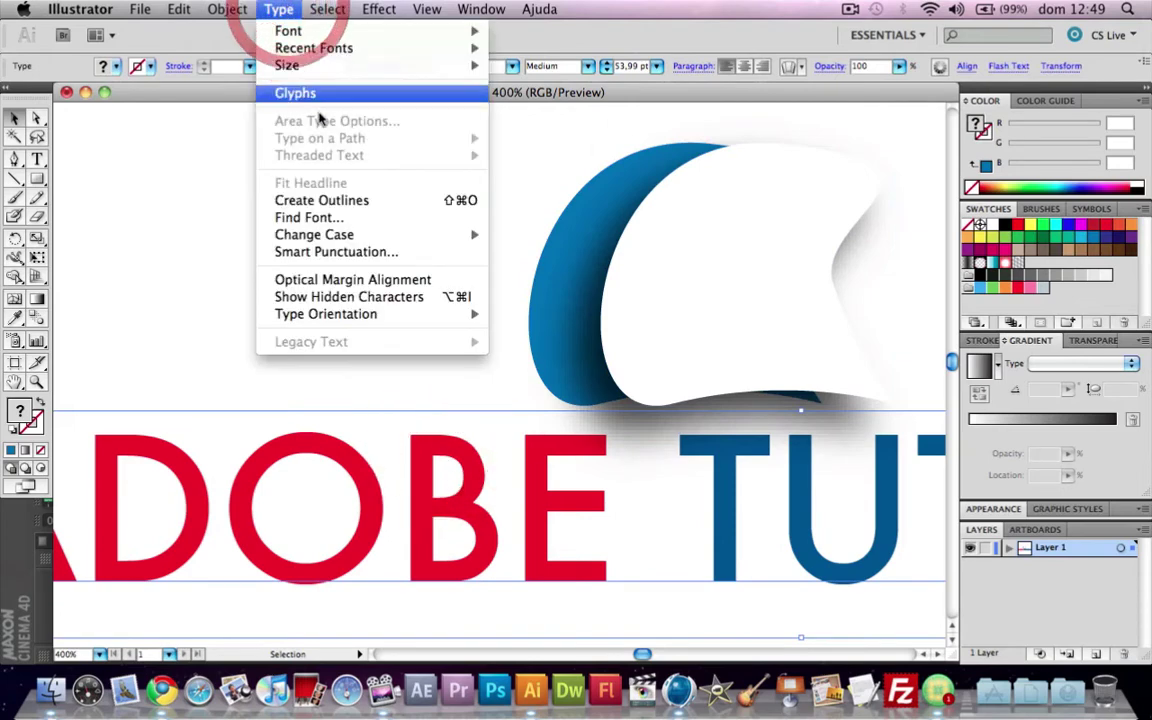
pyautogui.click(321, 198)
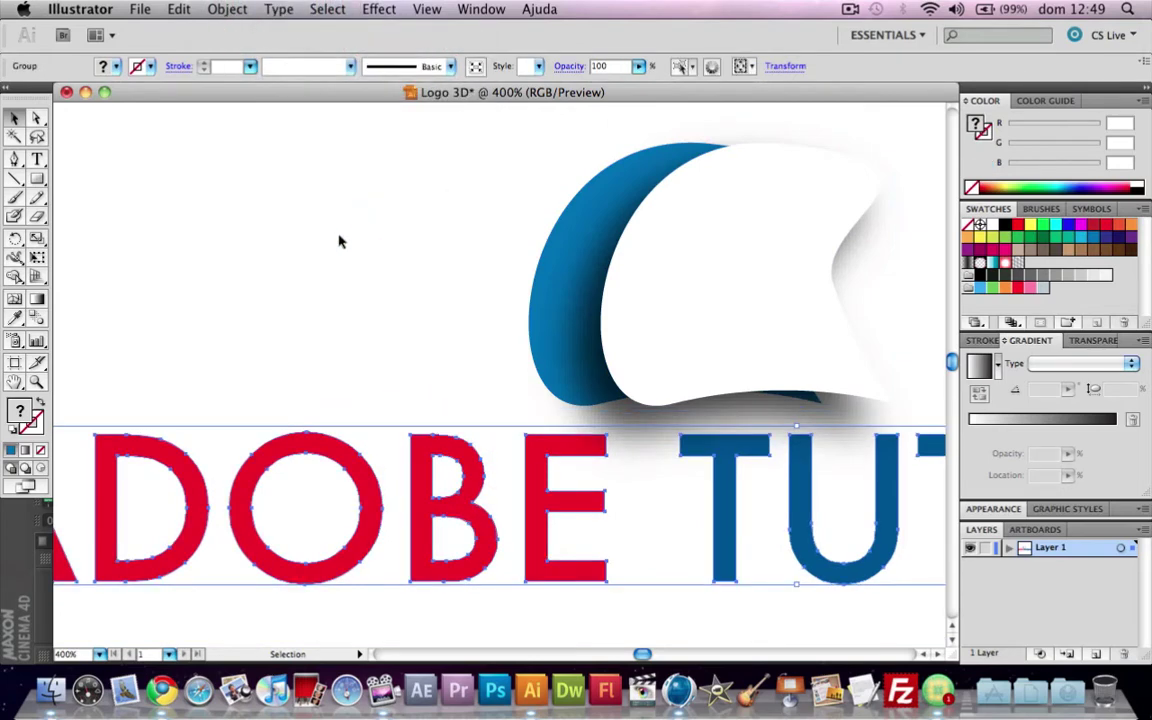
pyautogui.click(340, 241)
pyautogui.keyDown('alt'); pyautogui.scroll(-2, 340, 240); pyautogui.keyUp('alt')
pyautogui.keyDown('alt'); pyautogui.scroll(-1, 340, 240); pyautogui.keyUp('alt')
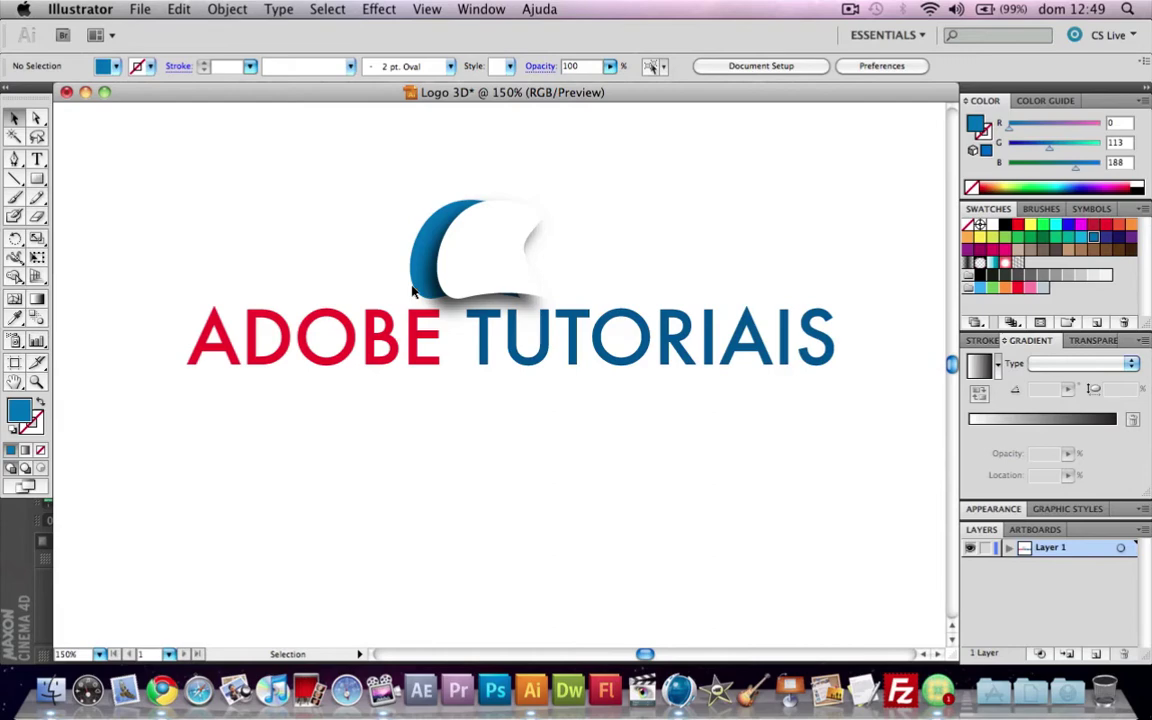
pyautogui.click(572, 340)
# Step: Delete the grouped blue-and-white swoosh above the lettering
pyautogui.keyDown('alt'); pyautogui.scroll(-1, 600, 270); pyautogui.keyUp('alt')
pyautogui.keyDown('alt'); pyautogui.scroll(-1, 609, 260); pyautogui.keyUp('alt')
pyautogui.scroll(1, 657, 258)
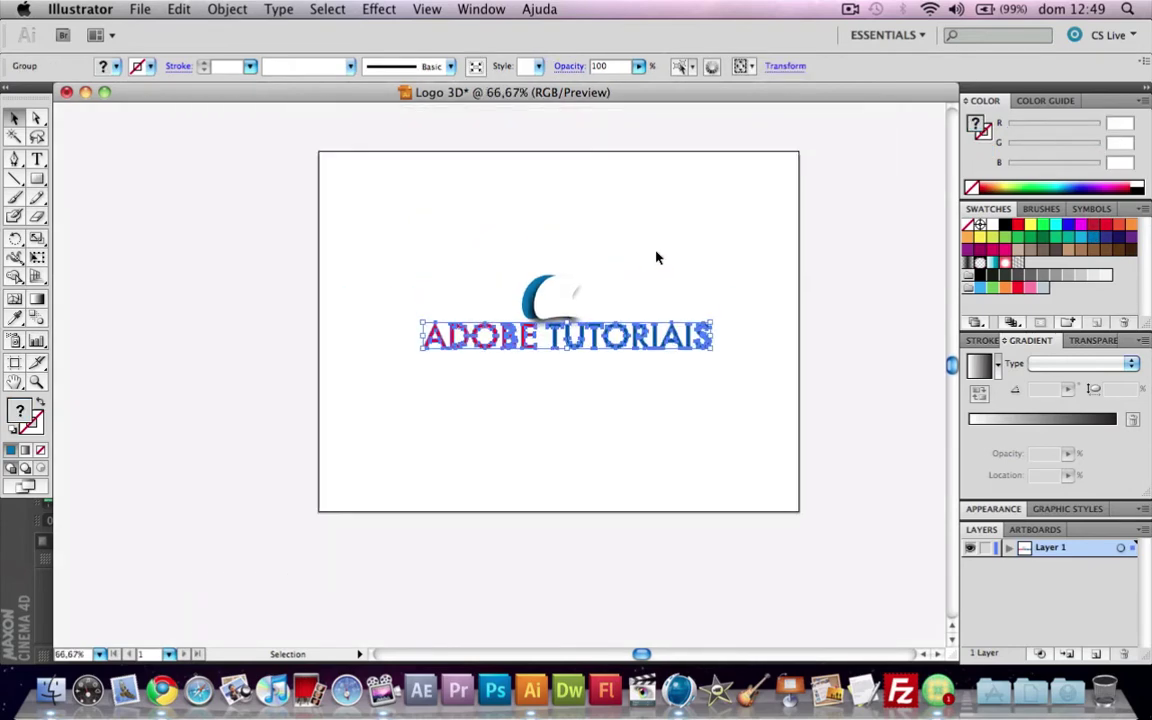
pyautogui.keyDown('alt'); pyautogui.scroll(2, 660, 272); pyautogui.keyUp('alt')
pyautogui.keyDown('alt'); pyautogui.scroll(1, 600, 340); pyautogui.keyUp('alt')
pyautogui.moveTo(581, 355); pyautogui.dragTo(645, 304)
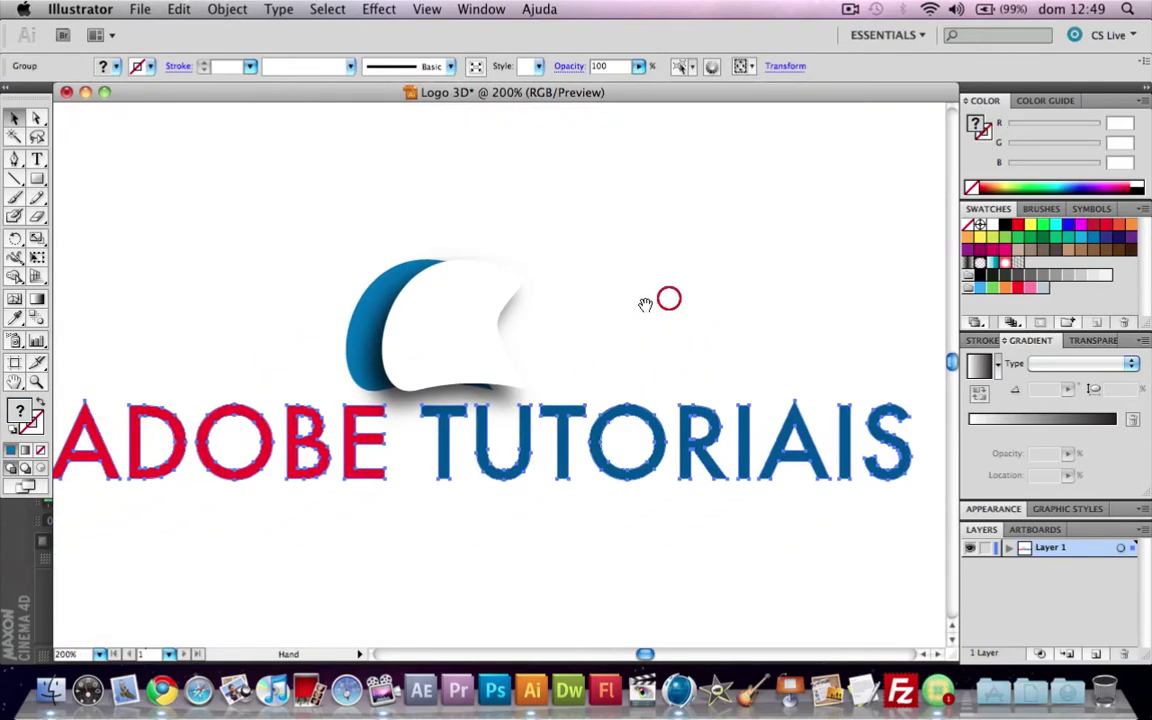
pyautogui.click(415, 310)
pyautogui.press('Delete')
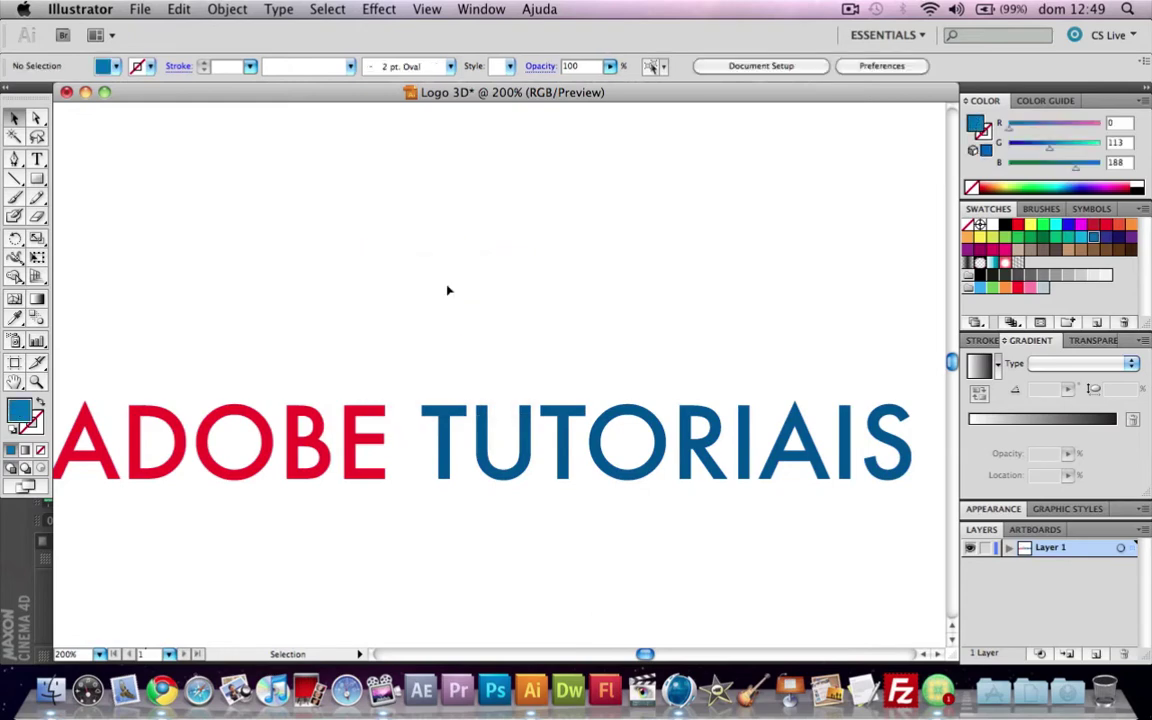
pyautogui.click(15, 159)
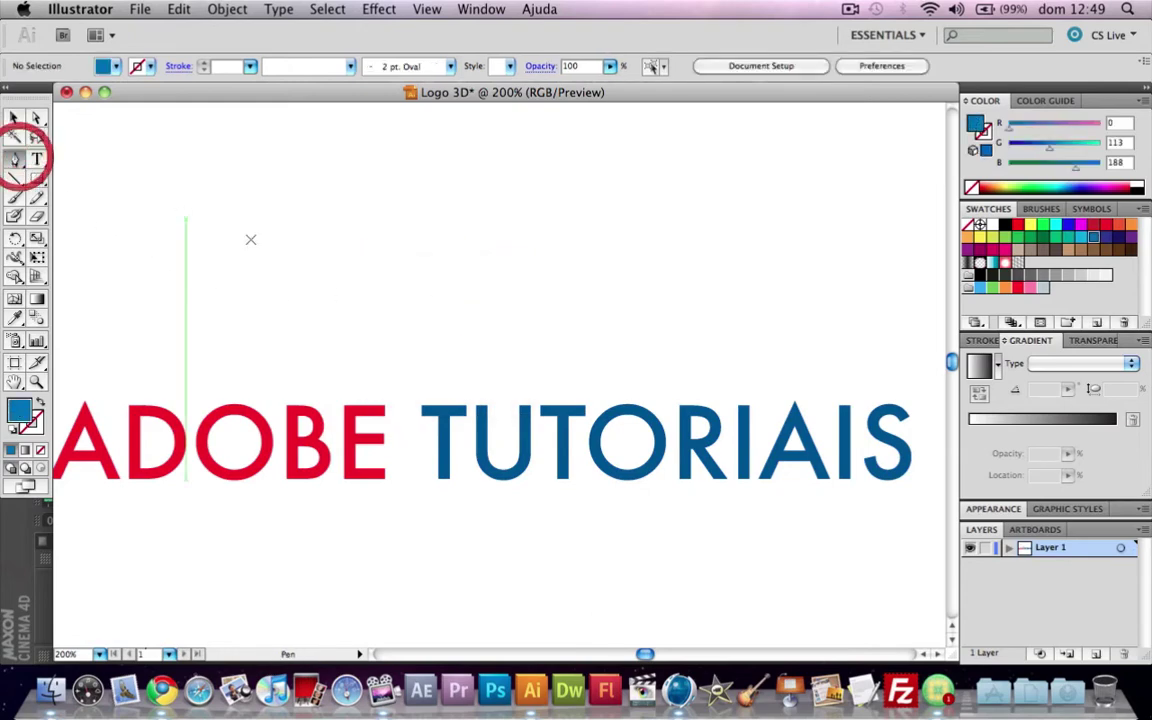
# Step: Draw a closed, curved blob path with the Pen tool above the lettering
pyautogui.click(488, 349)
pyautogui.moveTo(362, 330); pyautogui.dragTo(311, 347)
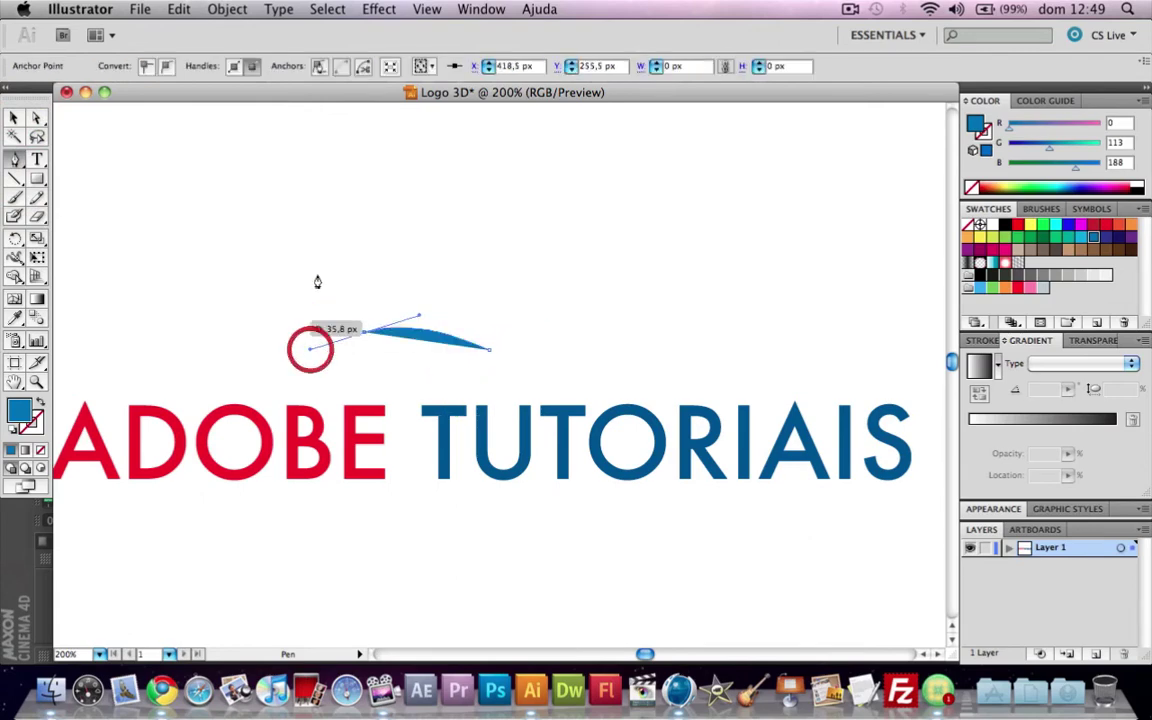
pyautogui.moveTo(399, 215)
pyautogui.mouseDown()
pyautogui.moveTo(507, 203)
pyautogui.moveTo(540, 236)
pyautogui.mouseUp()
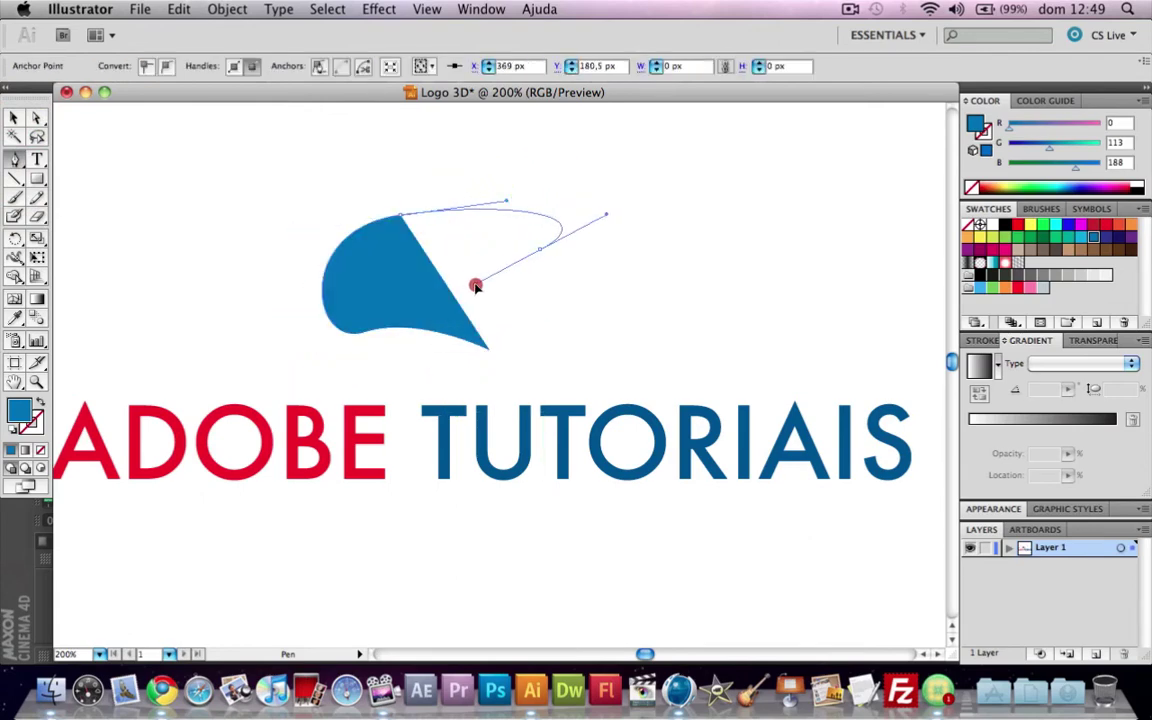
pyautogui.moveTo(475, 283)
pyautogui.mouseDown()
pyautogui.moveTo(528, 310)
pyautogui.moveTo(524, 352)
pyautogui.mouseUp()
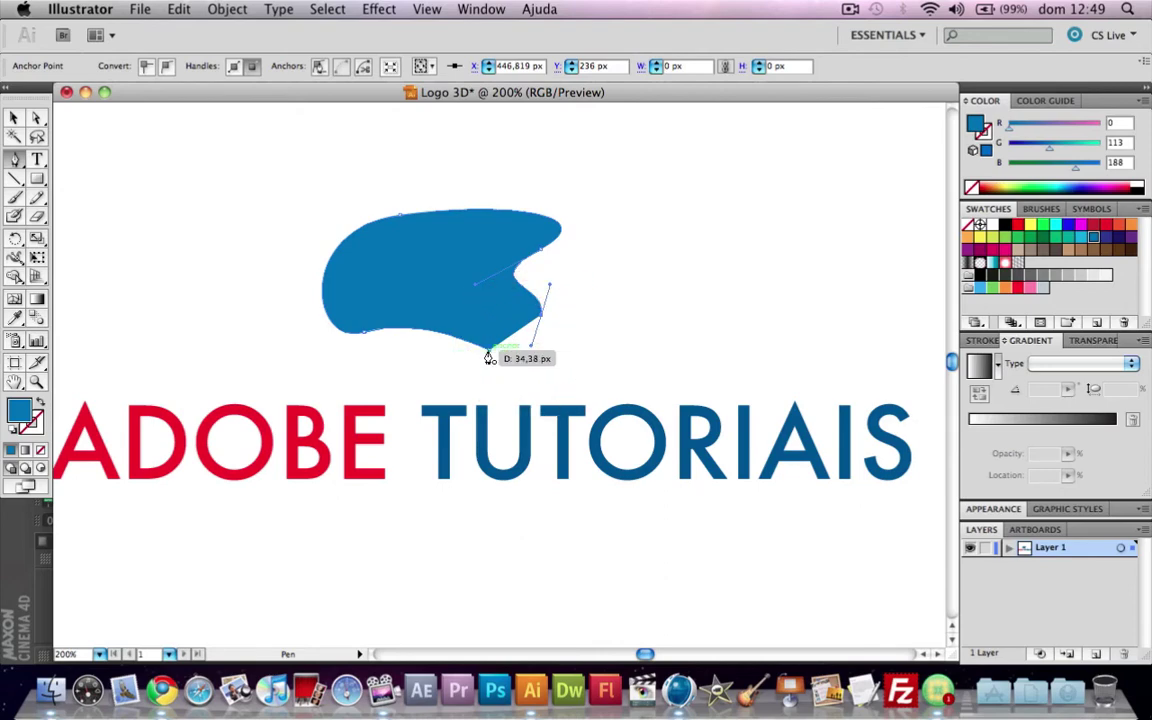
pyautogui.click(488, 352)
# Step: Reshape the blob's anchors with Direct Selection and move it just above the ADOBE TUTORIAIS text
pyautogui.press('a')
pyautogui.moveTo(446, 283); pyautogui.dragTo(467, 298)
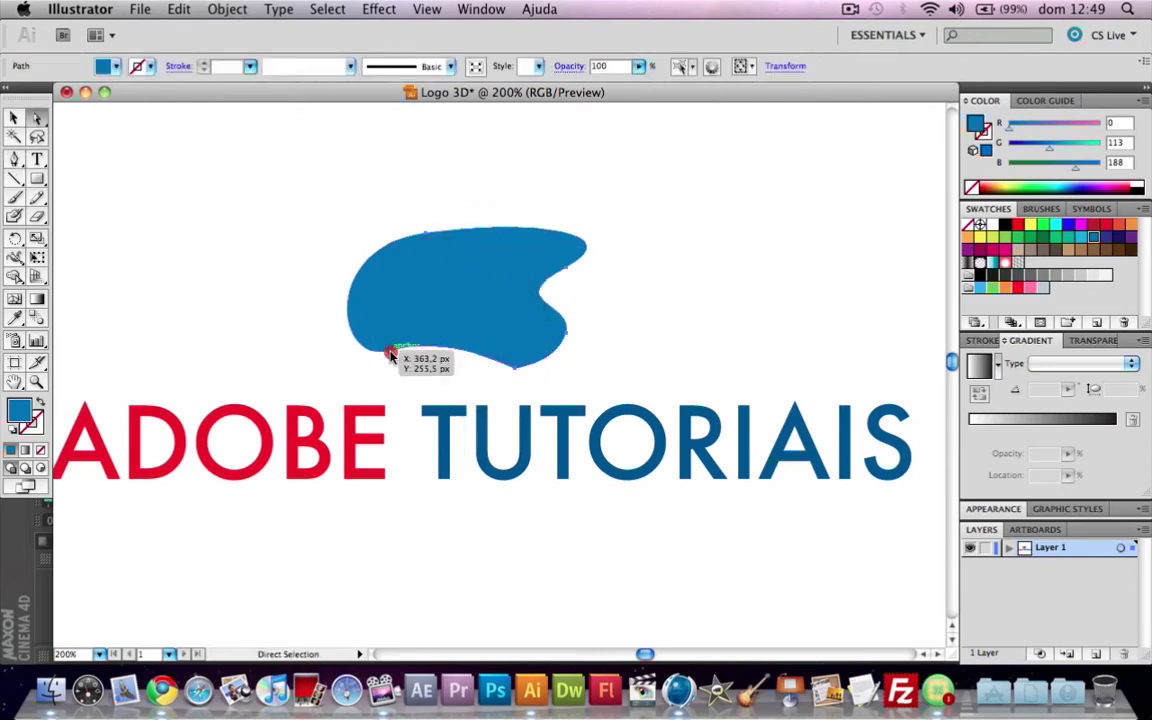
pyautogui.moveTo(391, 357); pyautogui.dragTo(393, 373)
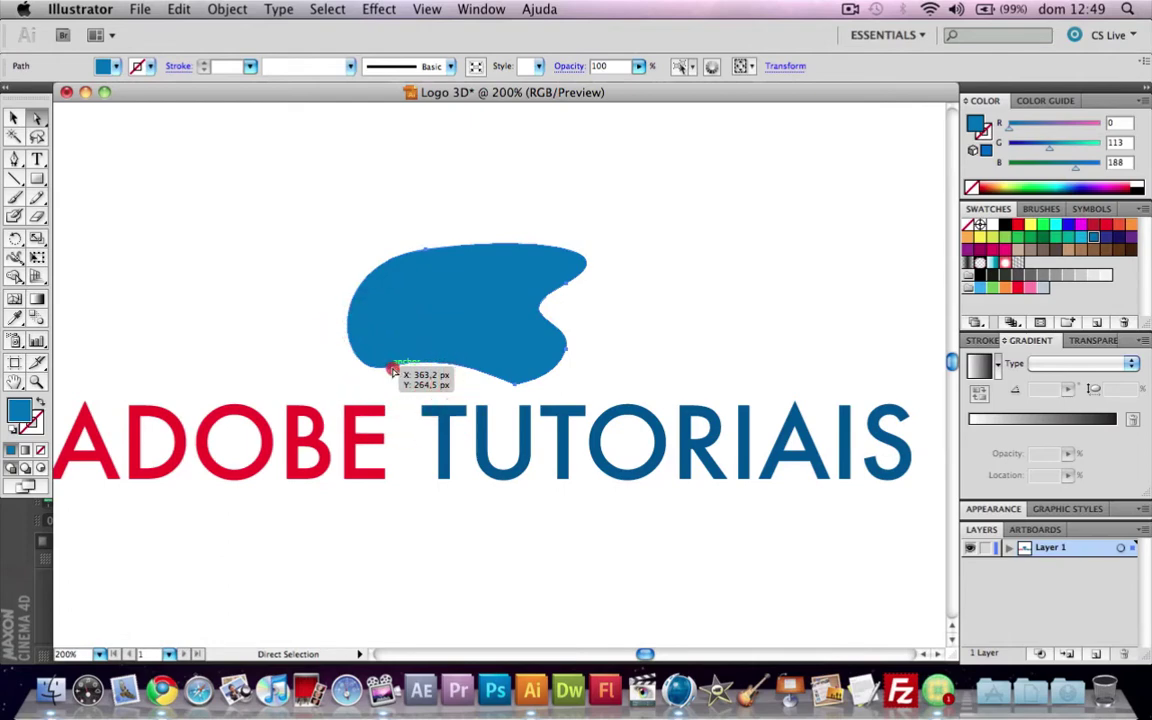
pyautogui.click(393, 372)
pyautogui.moveTo(390, 375); pyautogui.dragTo(391, 375)
pyautogui.moveTo(521, 388)
pyautogui.mouseDown()
pyautogui.moveTo(473, 388)
pyautogui.moveTo(561, 362)
pyautogui.moveTo(516, 345)
pyautogui.mouseUp()
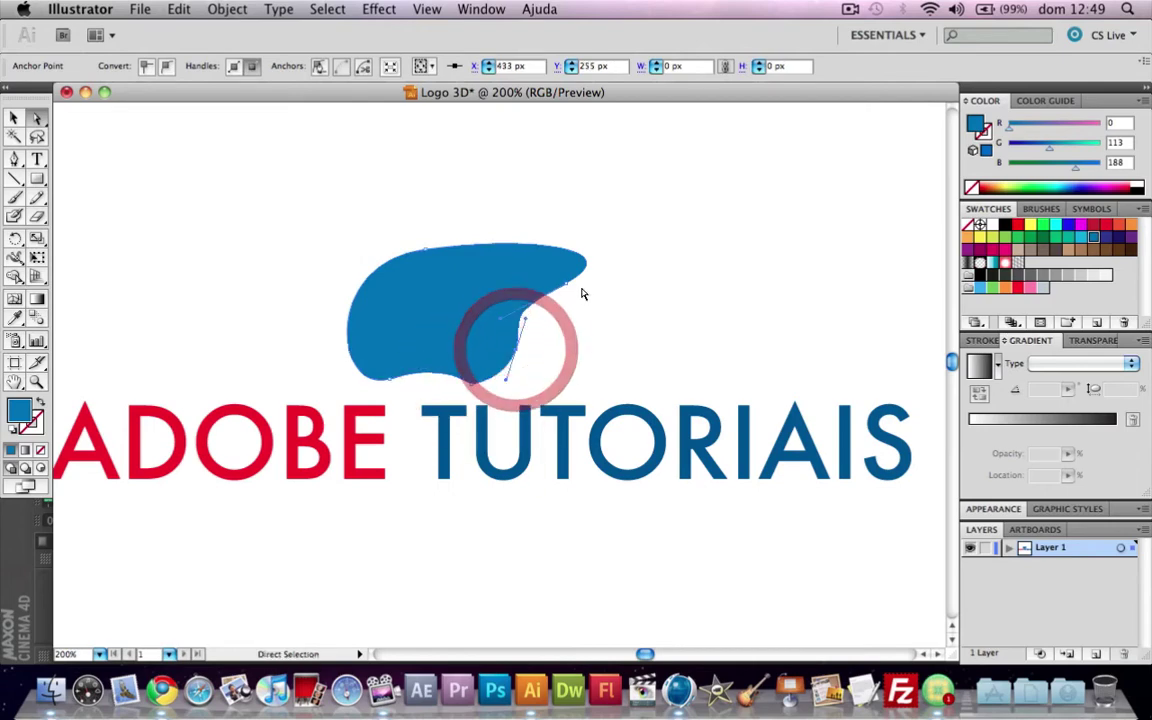
pyautogui.moveTo(570, 290); pyautogui.dragTo(484, 288)
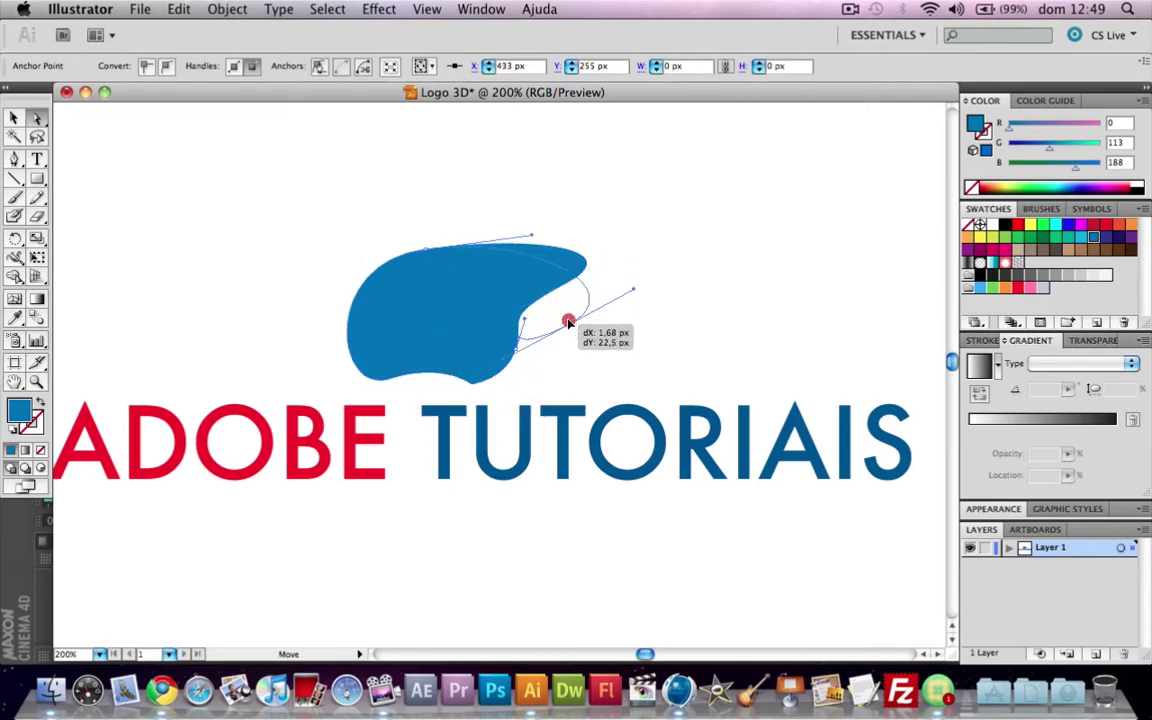
pyautogui.click(580, 305)
pyautogui.moveTo(358, 293); pyautogui.dragTo(428, 332)
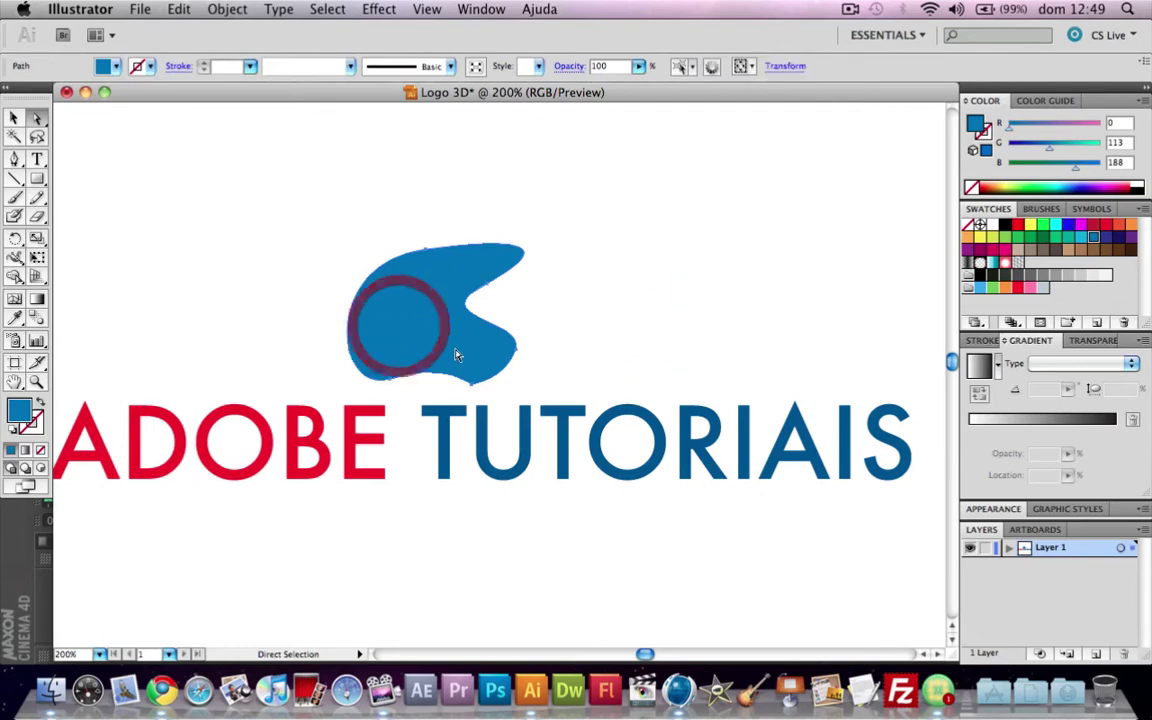
pyautogui.click(465, 180)
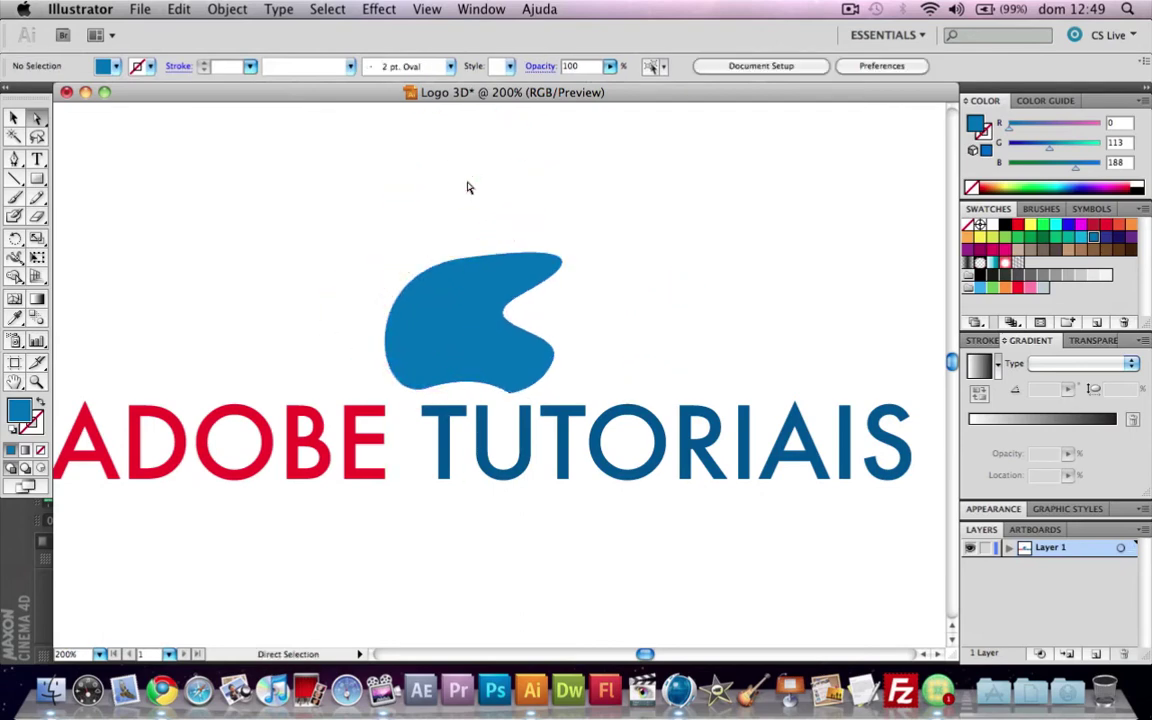
# Step: Save the artwork under the file name Logo 3D.ai
pyautogui.keyDown('alt'); pyautogui.scroll(-1, 468, 184); pyautogui.keyUp('alt')
pyautogui.keyDown('alt'); pyautogui.scroll(-1, 468, 184); pyautogui.keyUp('alt')
pyautogui.moveTo(468, 185); pyautogui.dragTo(491, 311)
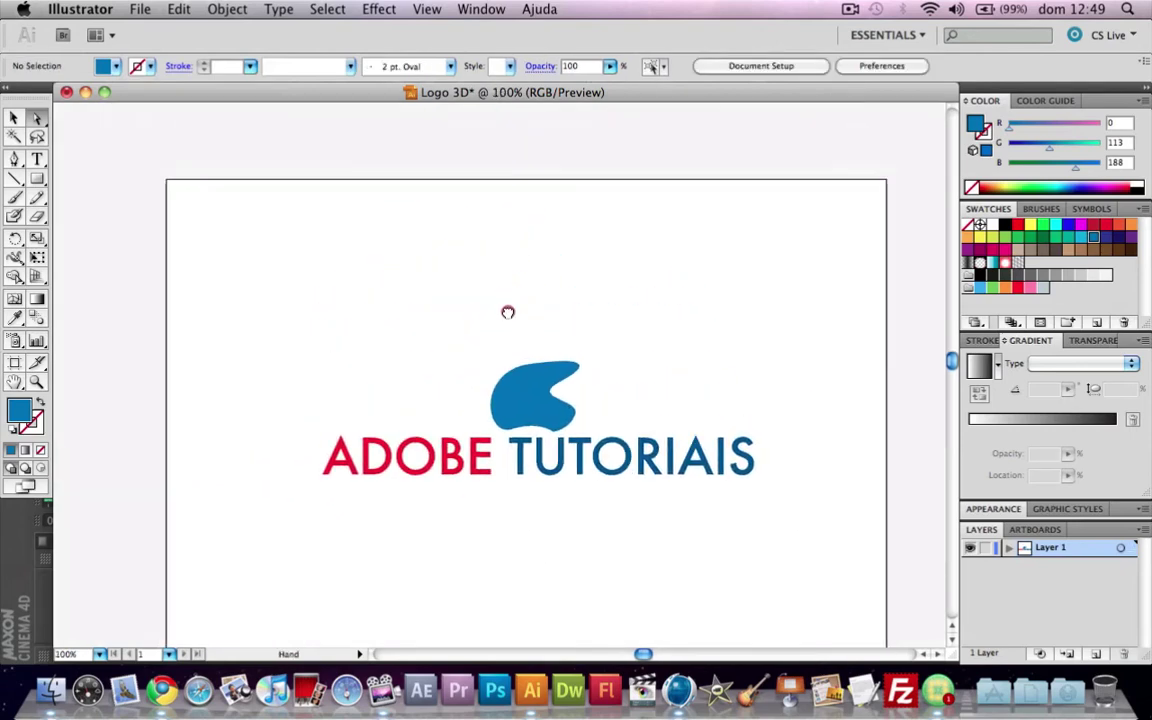
pyautogui.click(140, 9)
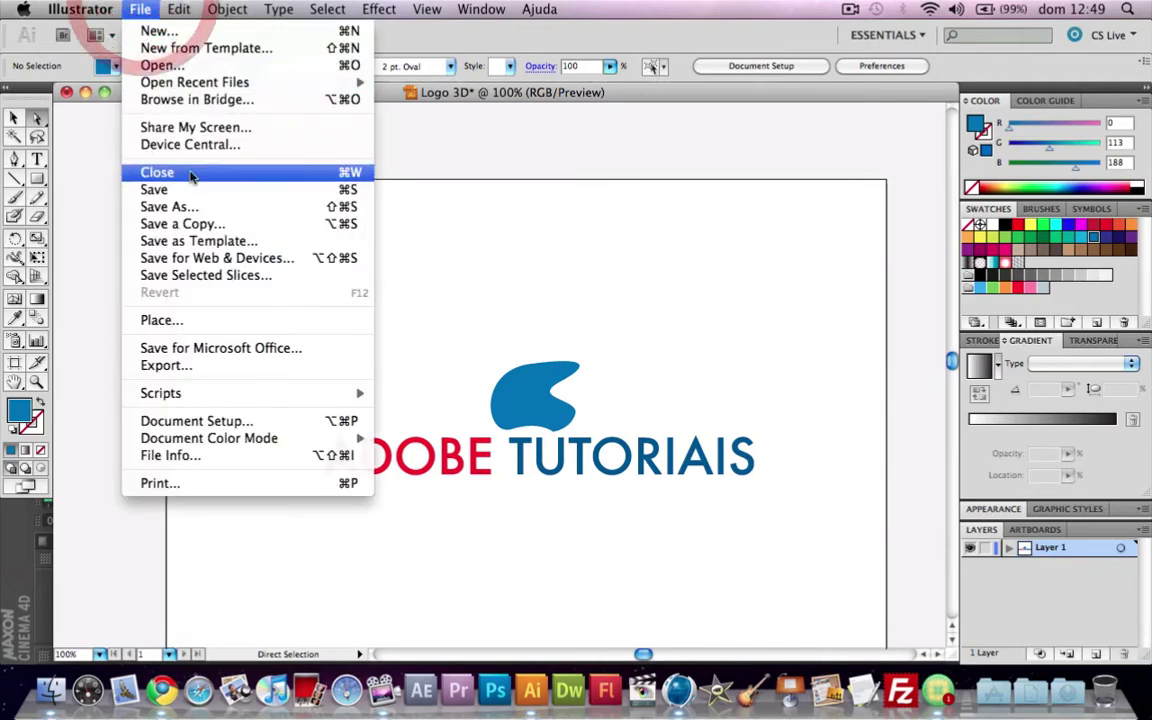
pyautogui.click(196, 210)
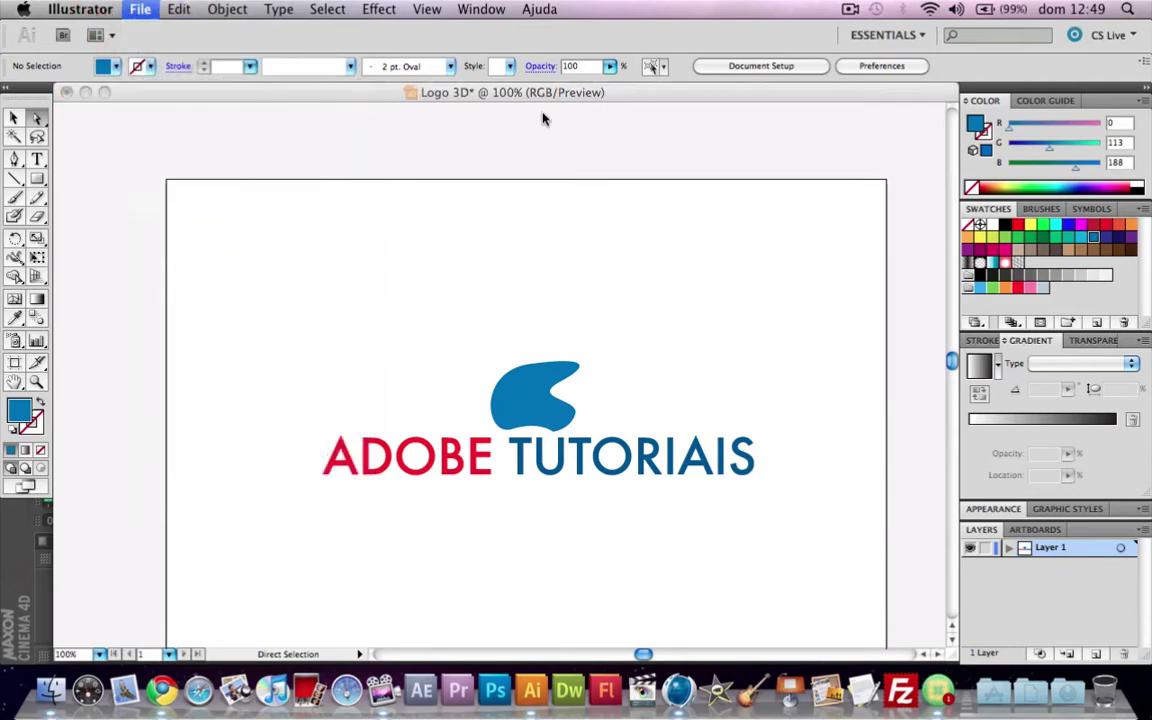
pyautogui.click(861, 10)
pyautogui.click(935, 121)
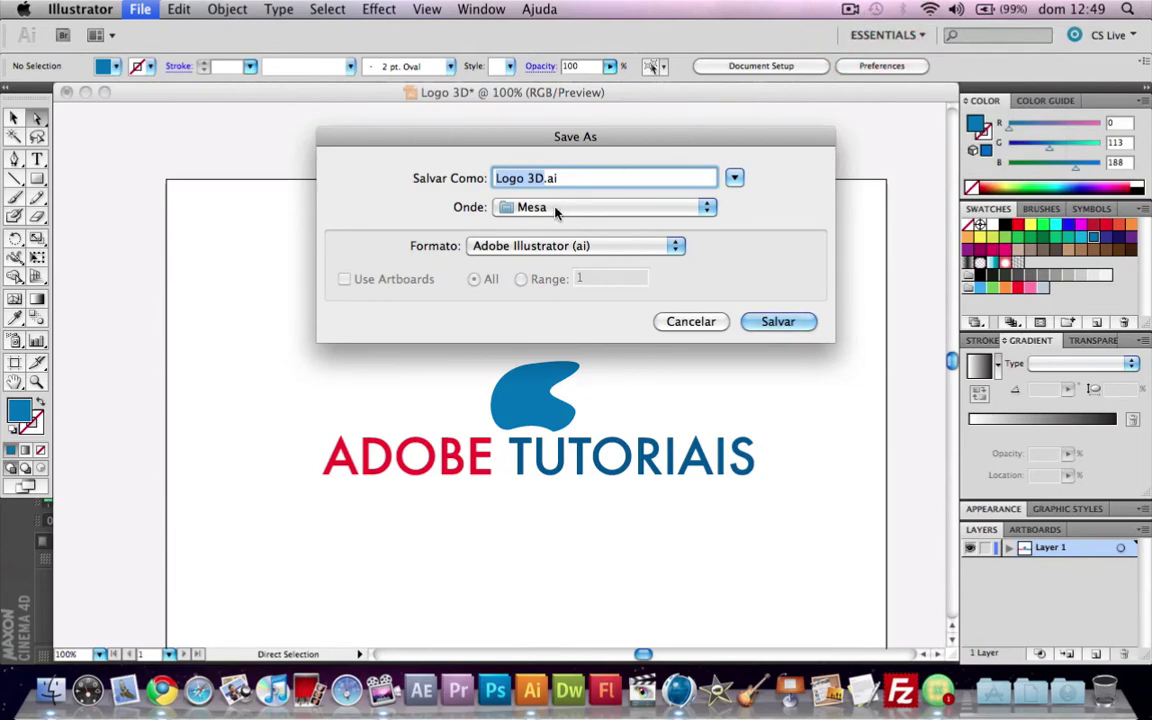
pyautogui.click(773, 321)
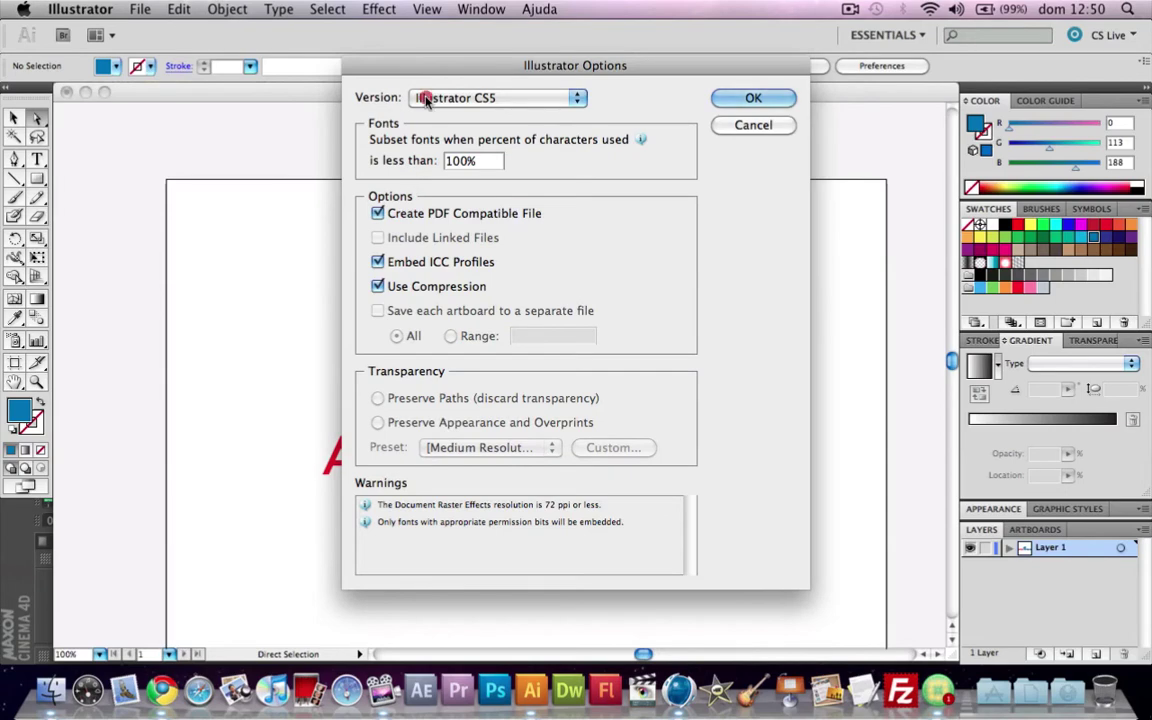
# Step: Set the Illustrator Options version to Illustrator 8 and confirm the save
pyautogui.click(386, 94)
pyautogui.click(420, 237)
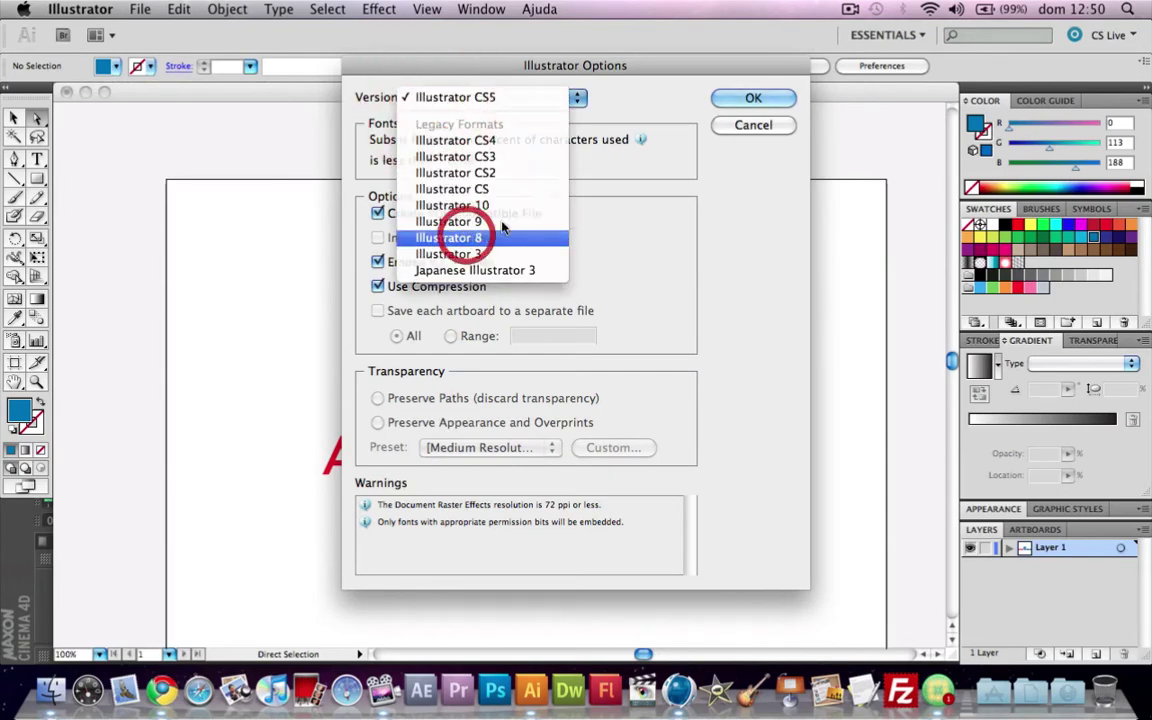
pyautogui.click(718, 100)
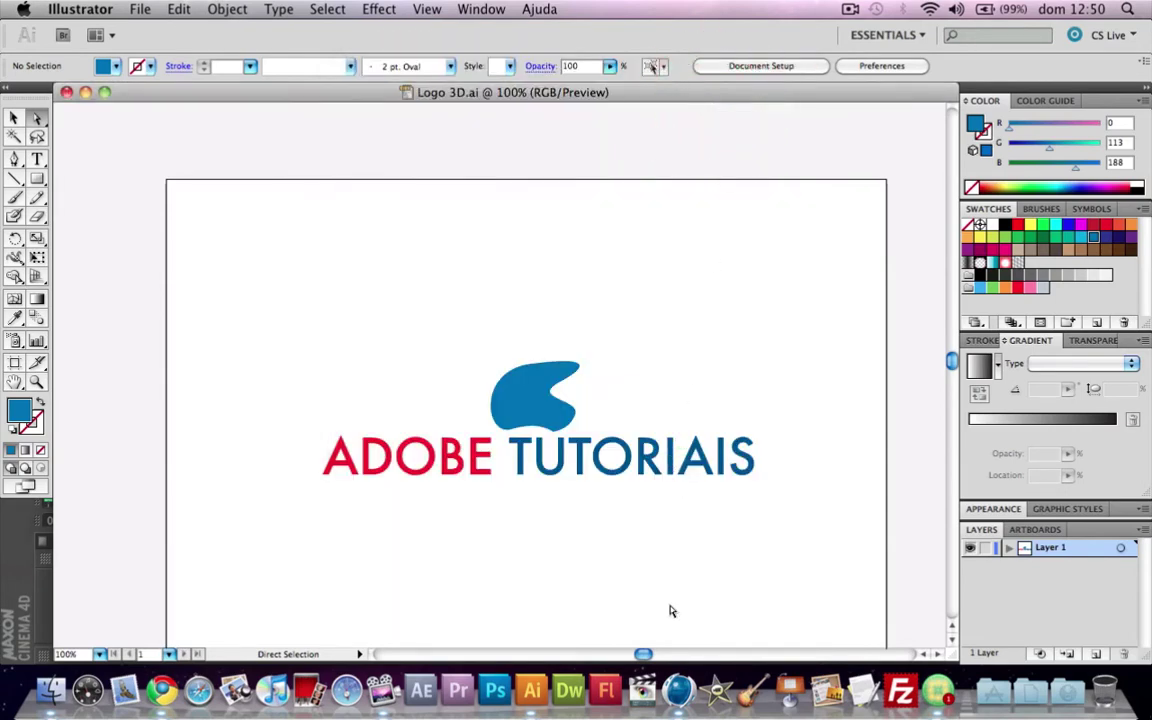
pyautogui.click(677, 690)
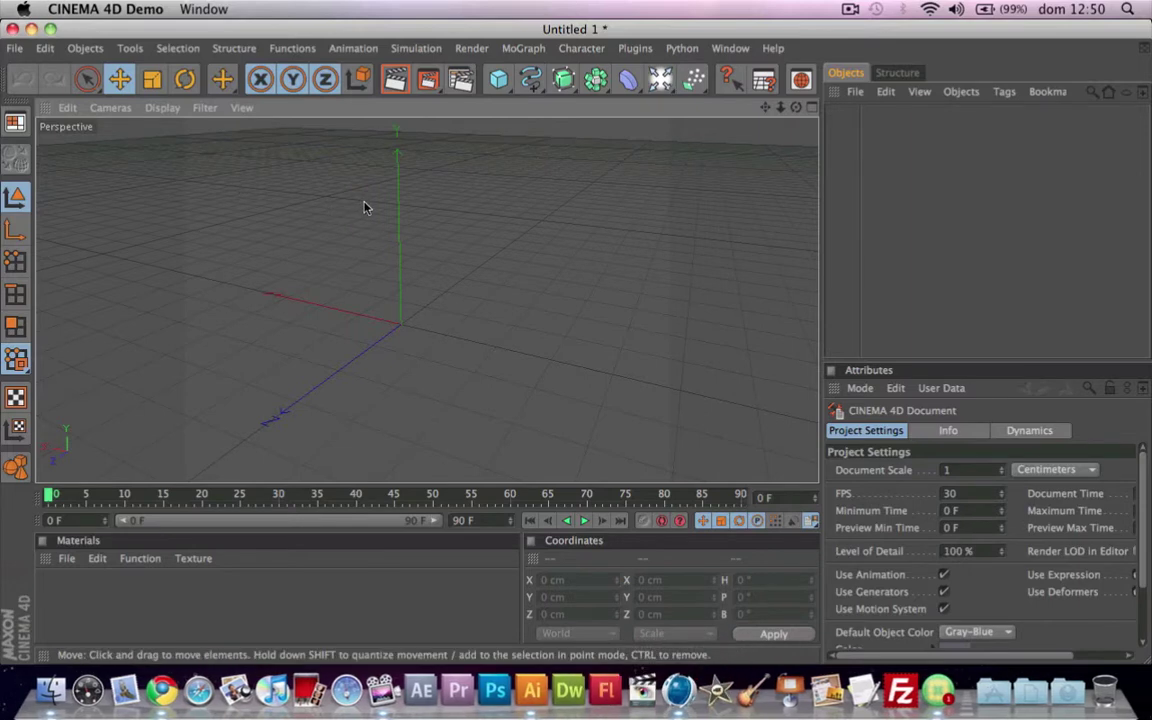
# Step: Merge Logo 3D.ai into the Cinema 4D scene at the default import scale
pyautogui.scroll(1, 359, 164)
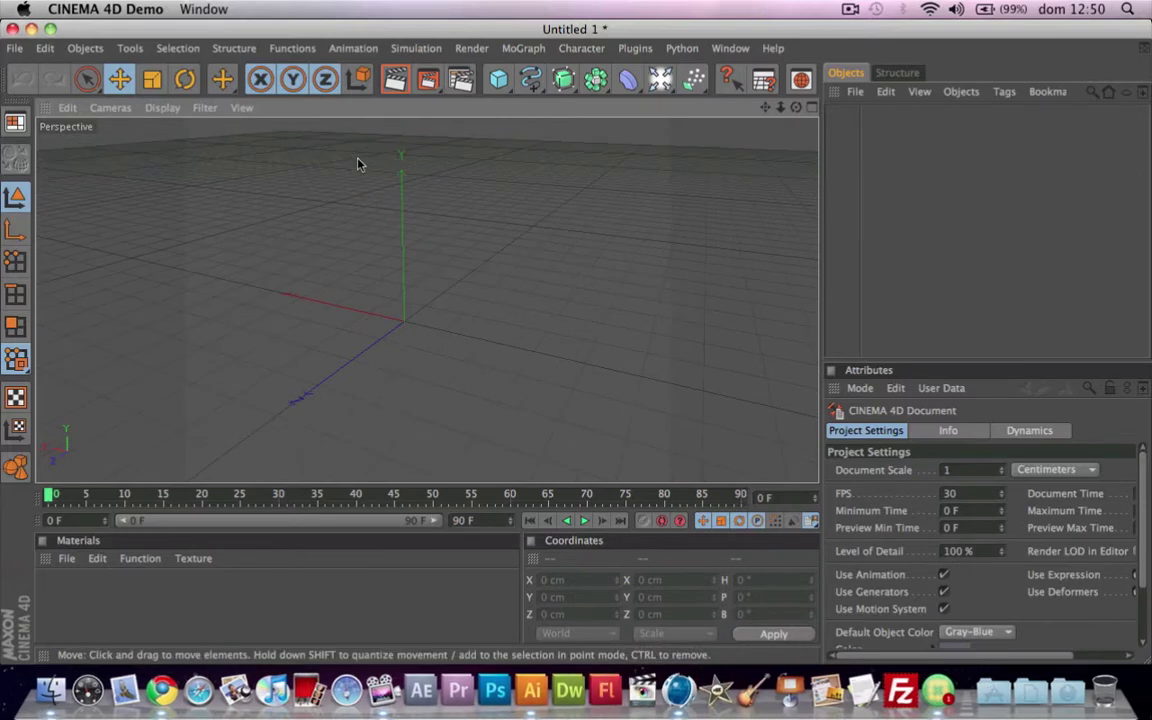
pyautogui.scroll(2, 359, 164)
pyautogui.scroll(2, 359, 164)
pyautogui.moveTo(359, 300)
pyautogui.keyDown('alt'); pyautogui.mouseDown()
pyautogui.moveTo(420, 260)
pyautogui.moveTo(360, 300)
pyautogui.mouseUp(); pyautogui.keyUp('alt')
pyautogui.moveTo(128, 210)
pyautogui.keyDown('alt'); pyautogui.mouseDown()
pyautogui.moveTo(380, 219)
pyautogui.moveTo(543, 321)
pyautogui.moveTo(391, 208)
pyautogui.moveTo(391, 283)
pyautogui.moveTo(380, 300)
pyautogui.moveTo(360, 280)
pyautogui.mouseUp(); pyautogui.keyUp('alt')
pyautogui.click(14, 48)
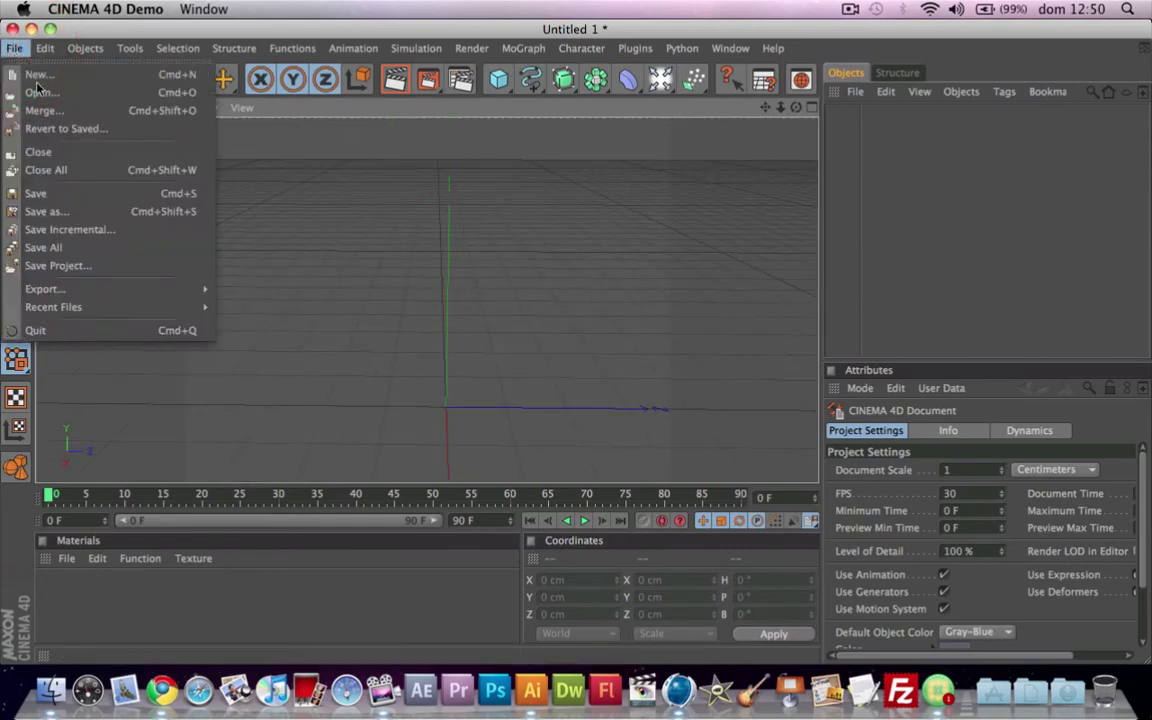
pyautogui.click(95, 112)
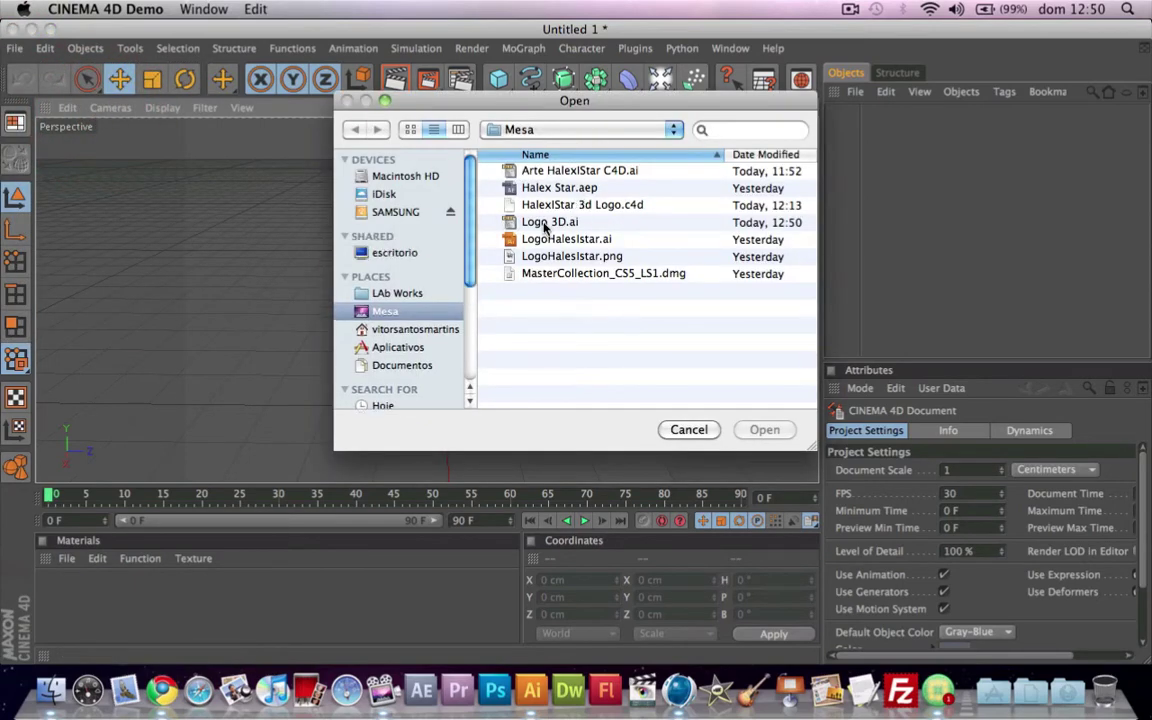
pyautogui.doubleClick(545, 222)
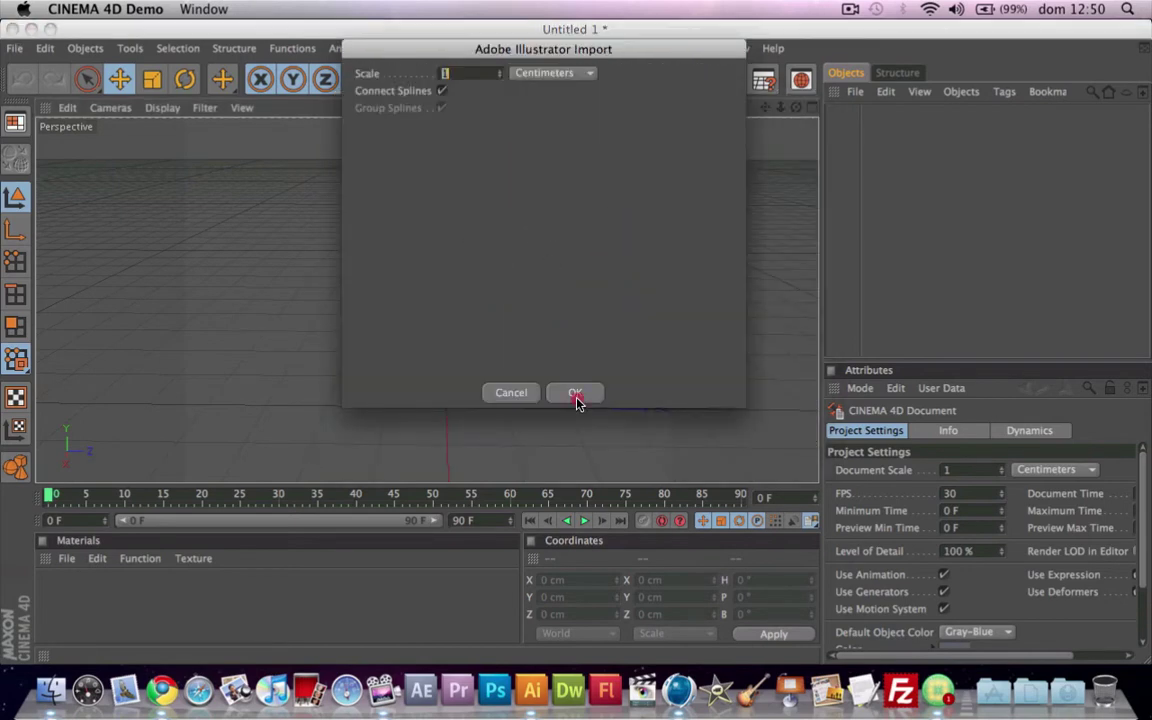
pyautogui.click(576, 395)
# Step: Raise the Logo 3D null to Y 288.122 cm and orbit so the text faces the camera
pyautogui.press('h')
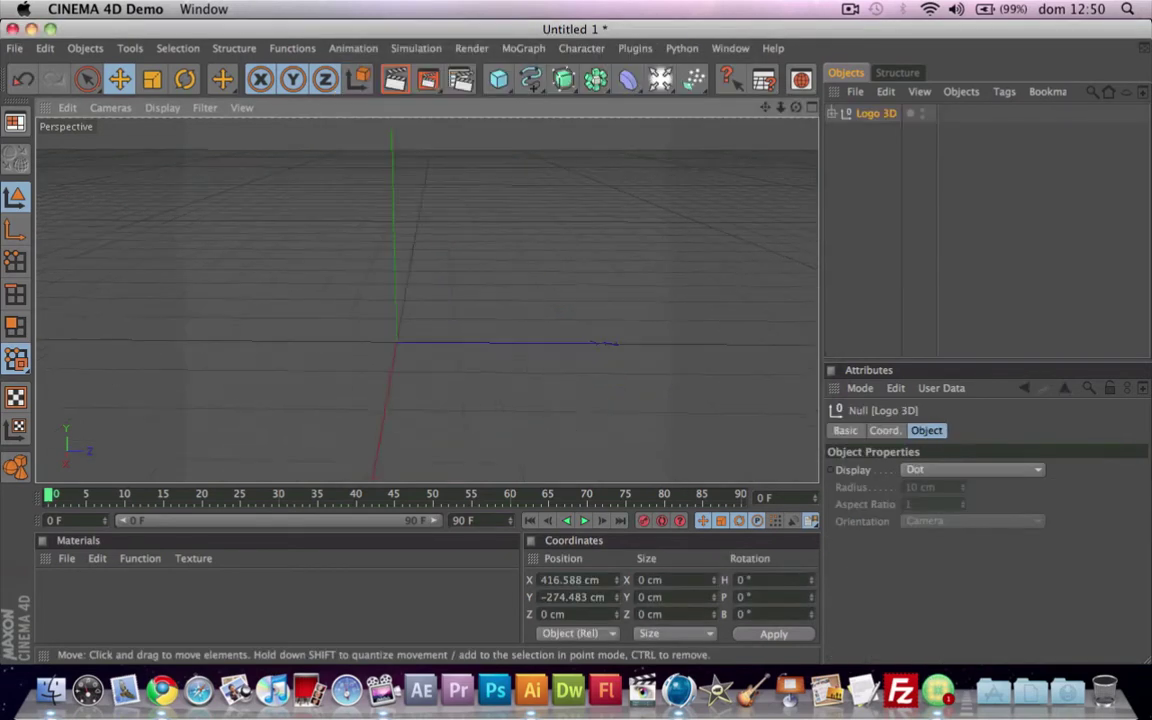
pyautogui.keyDown('alt'); pyautogui.moveTo(400, 378); pyautogui.dragTo(483, 362); pyautogui.keyUp('alt')
pyautogui.moveTo(396, 337)
pyautogui.mouseDown()
pyautogui.moveTo(403, 347)
pyautogui.moveTo(410, 336)
pyautogui.mouseUp()
pyautogui.scroll(2, 410, 336)
pyautogui.scroll(2, 410, 336)
pyautogui.scroll(2, 415, 335)
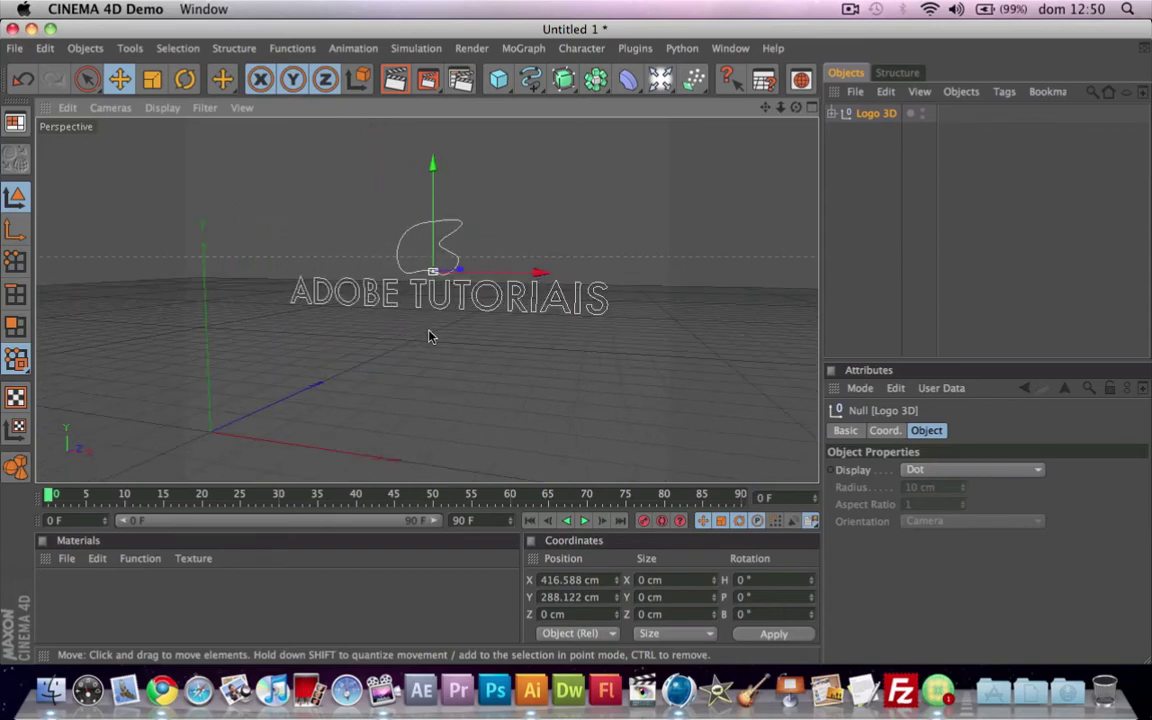
pyautogui.scroll(3, 428, 334)
pyautogui.click(268, 332)
pyautogui.keyDown('alt'); pyautogui.moveTo(330, 370); pyautogui.dragTo(300, 368); pyautogui.keyUp('alt')
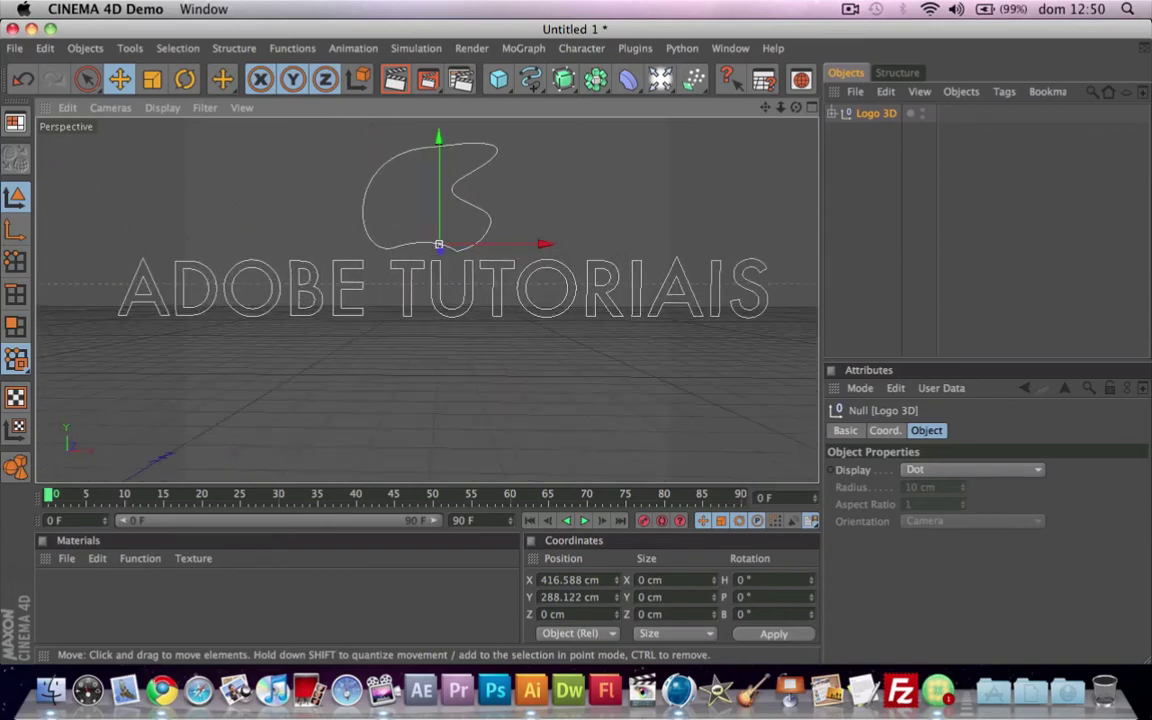
pyautogui.keyDown('alt'); pyautogui.moveTo(337, 357); pyautogui.dragTo(380, 350); pyautogui.keyUp('alt')
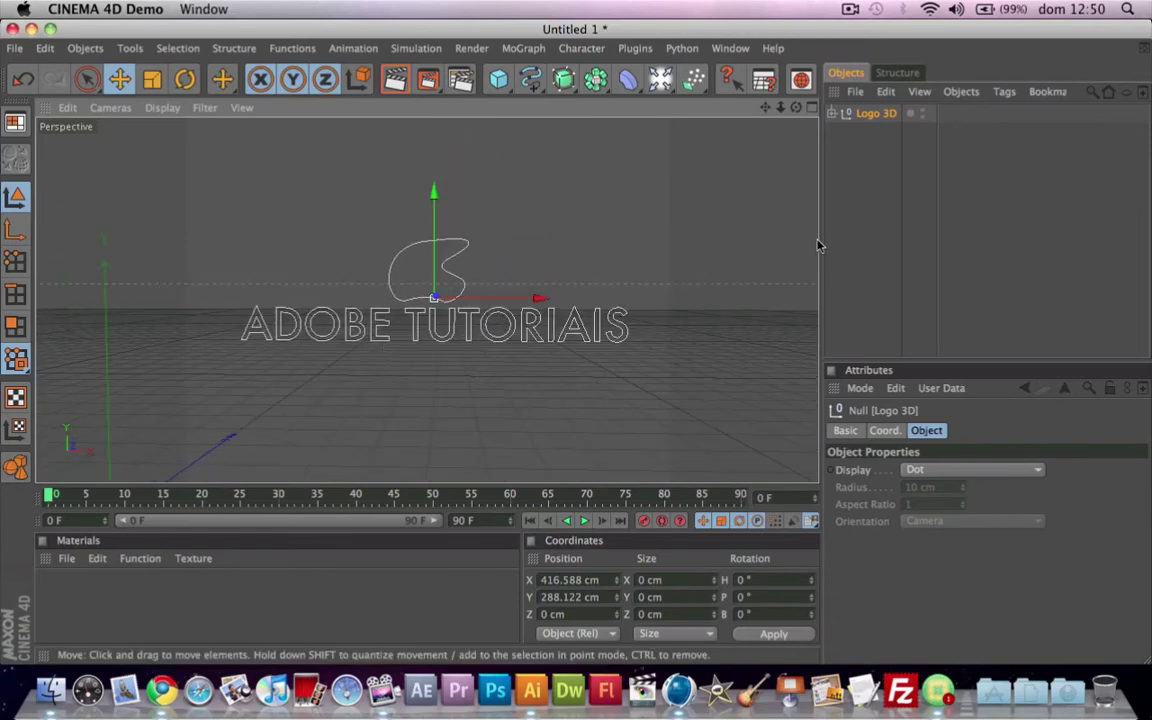
# Step: Expand Logo 3D, step through its letter Path children, then collapse it again
pyautogui.click(849, 182)
pyautogui.click(830, 114)
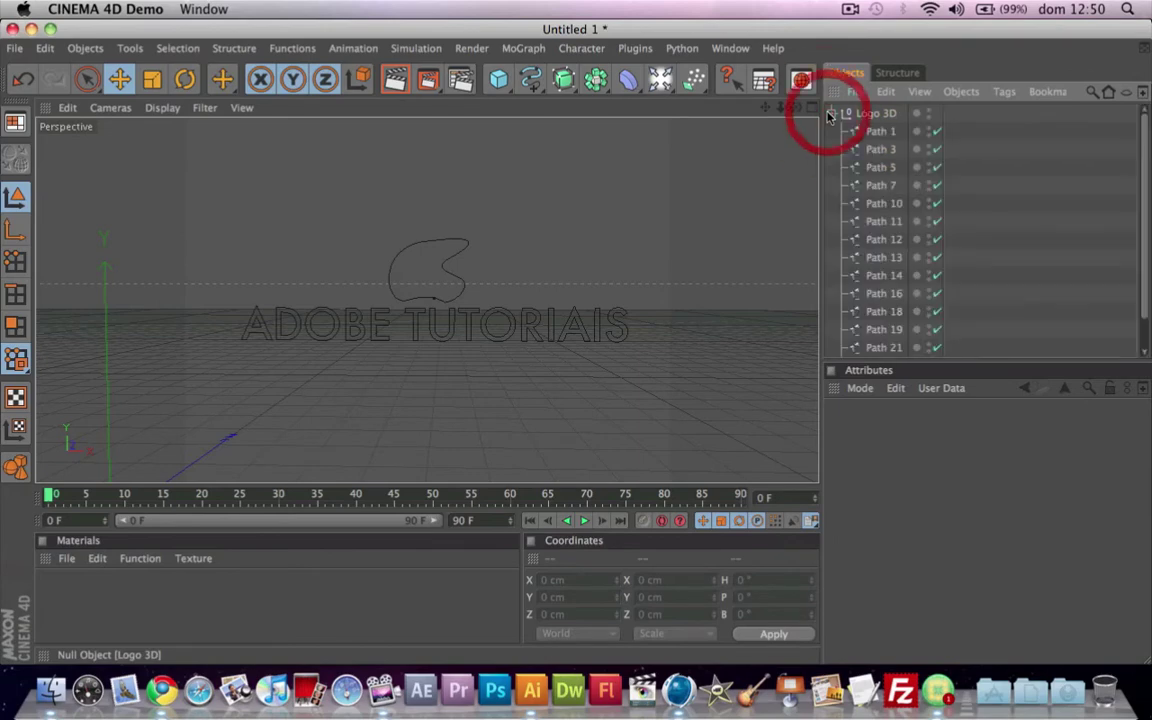
pyautogui.scroll(-2, 872, 279)
pyautogui.scroll(2, 859, 200)
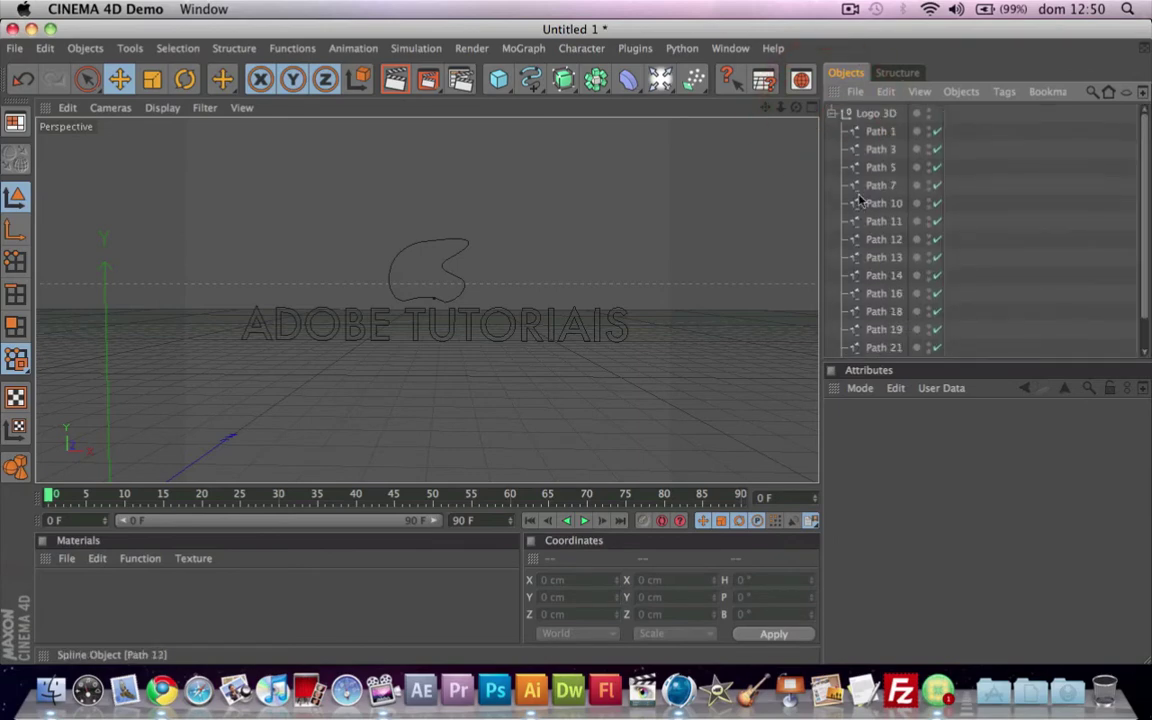
pyautogui.click(879, 131)
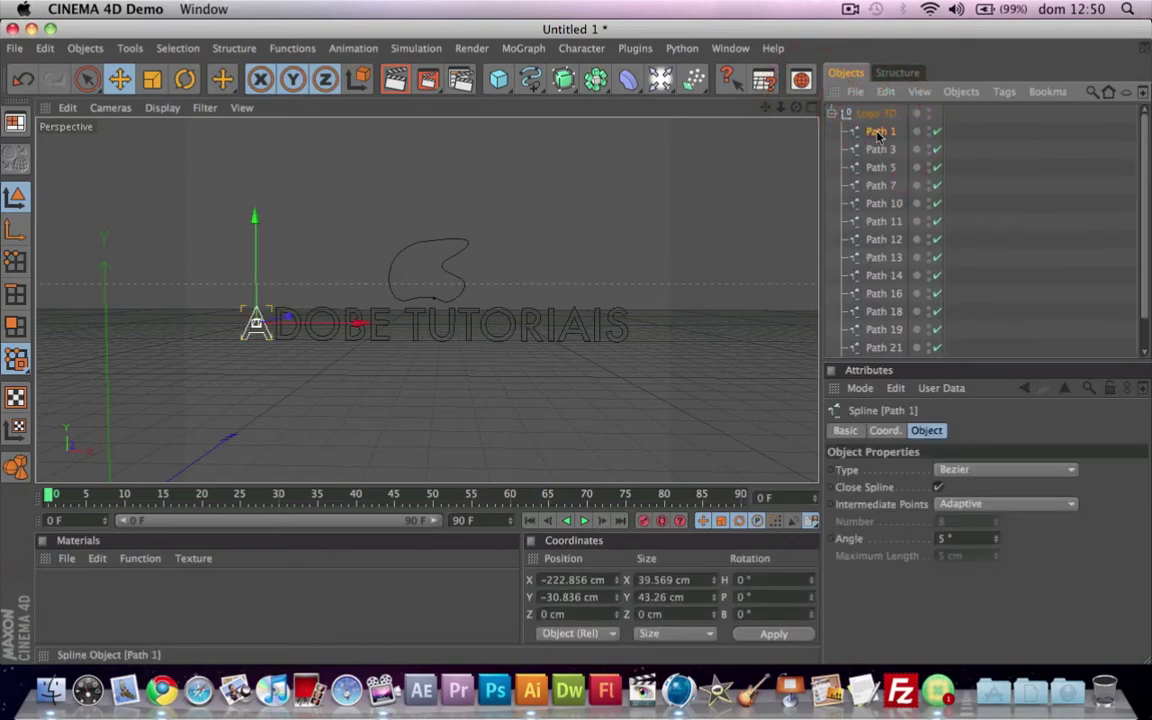
pyautogui.keyDown('shift'); pyautogui.click(879, 149); pyautogui.keyUp('shift')
pyautogui.keyDown('shift'); pyautogui.click(879, 167); pyautogui.keyUp('shift')
pyautogui.press('Down')
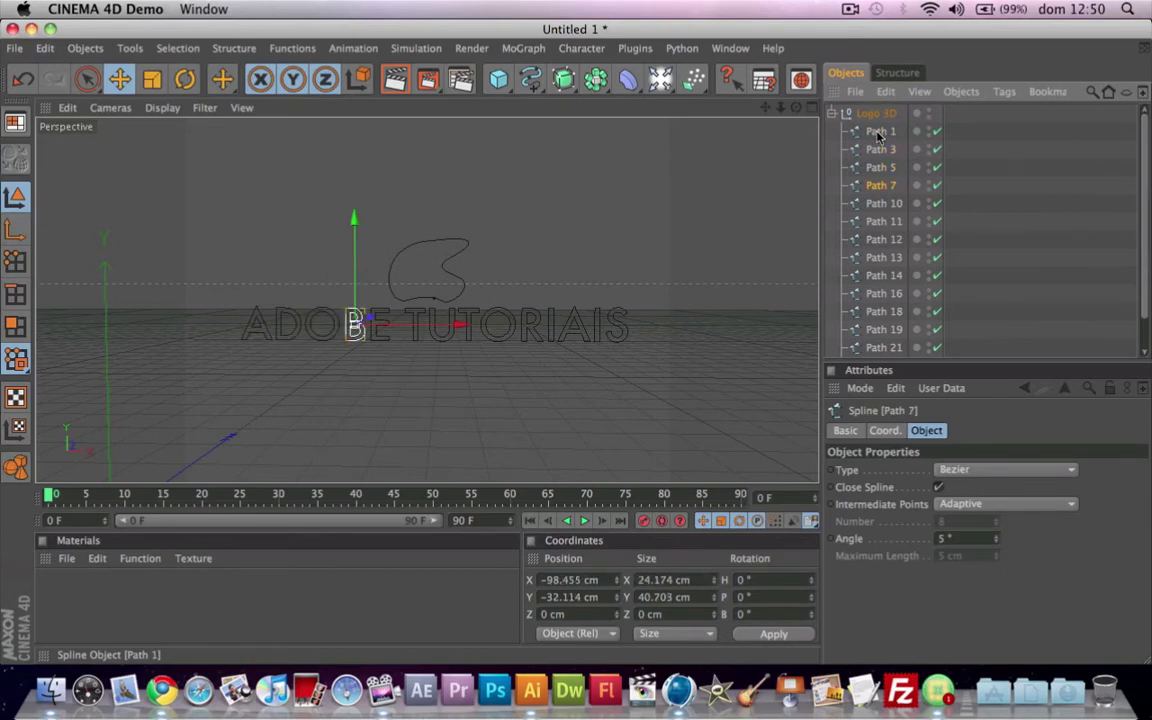
pyautogui.press('Down')
pyautogui.press('Down')
pyautogui.press('Down')
pyautogui.press('Down')
pyautogui.press('Down')
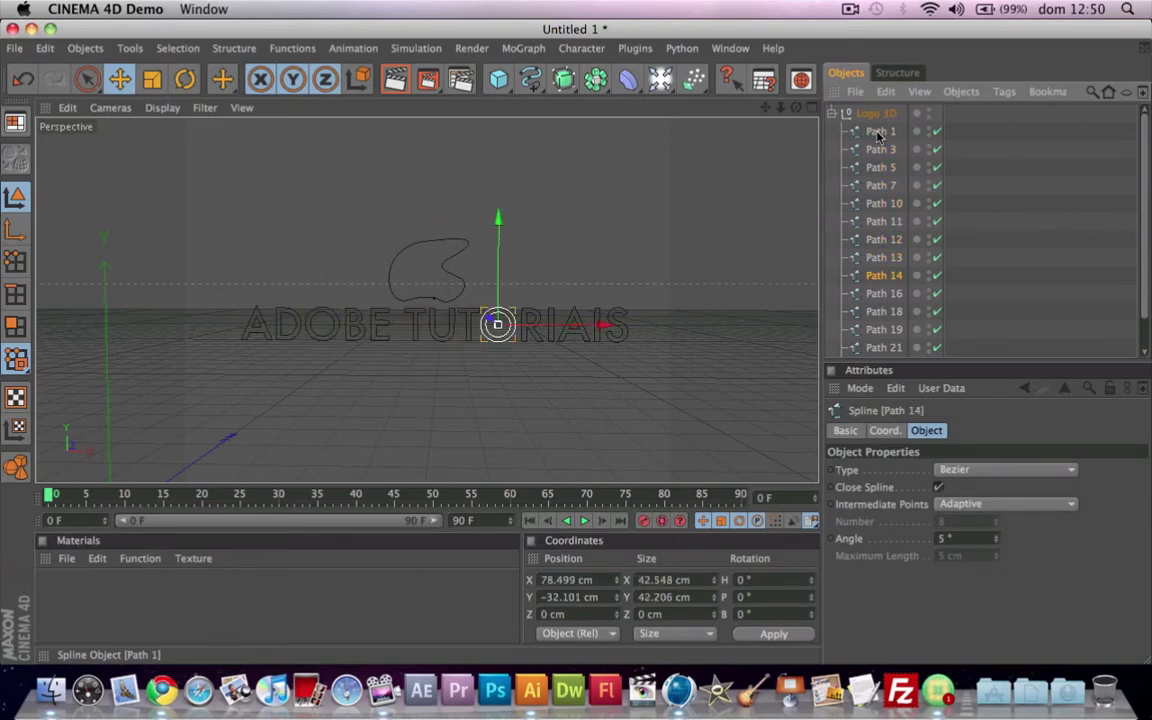
pyautogui.press('Down')
pyautogui.press('Down')
pyautogui.press('Down')
pyautogui.press('Down')
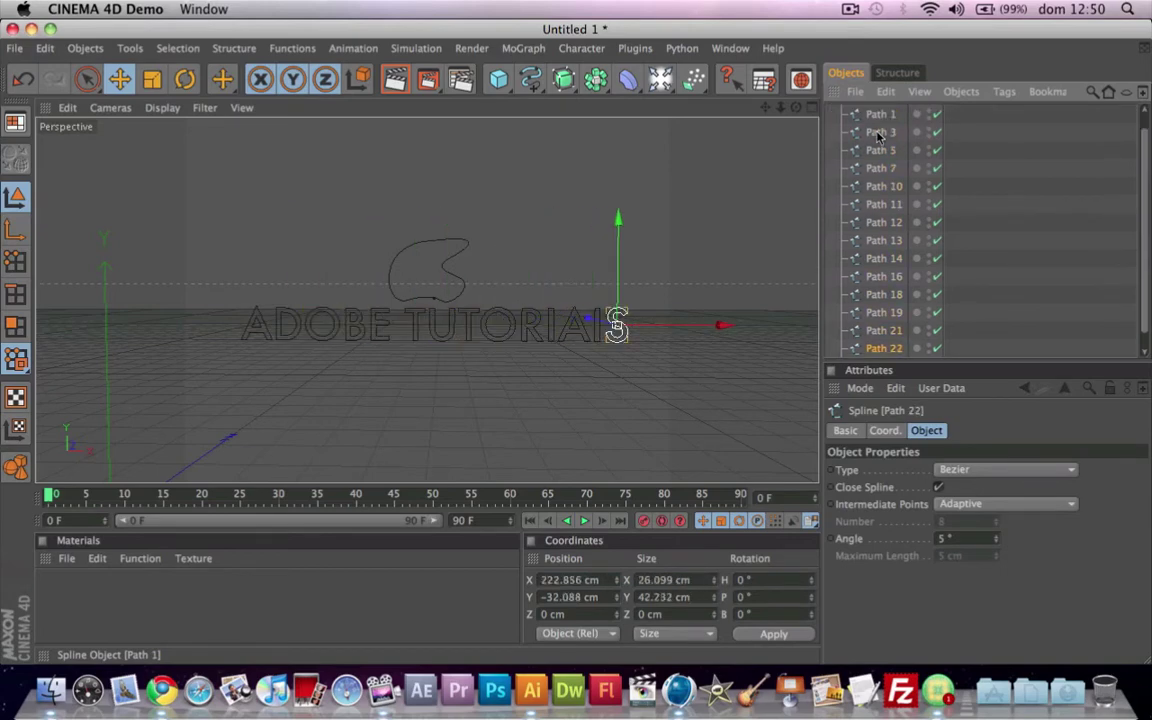
pyautogui.press('Down')
pyautogui.press('Down')
pyautogui.press('Up')
pyautogui.press('Up')
pyautogui.press('Up')
pyautogui.press('Up')
pyautogui.press('Up')
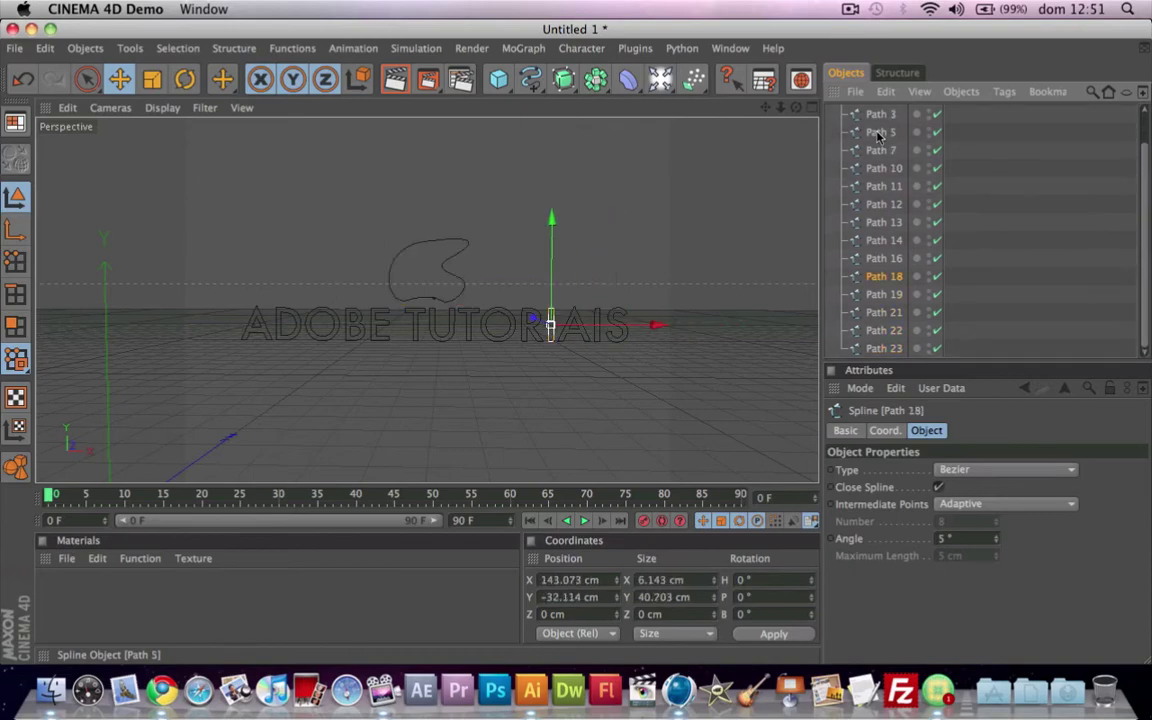
pyautogui.press('Up')
pyautogui.press('Up')
pyautogui.press('Up')
pyautogui.press('Up')
pyautogui.press('Up')
pyautogui.press('Up')
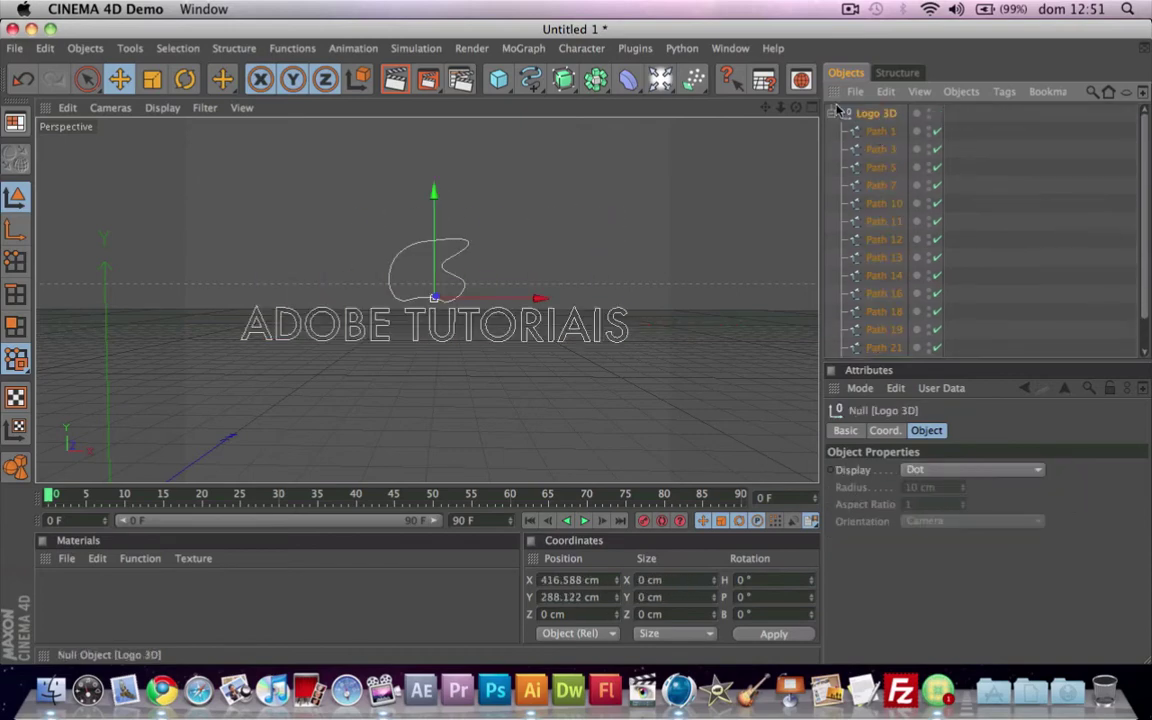
pyautogui.click(829, 115)
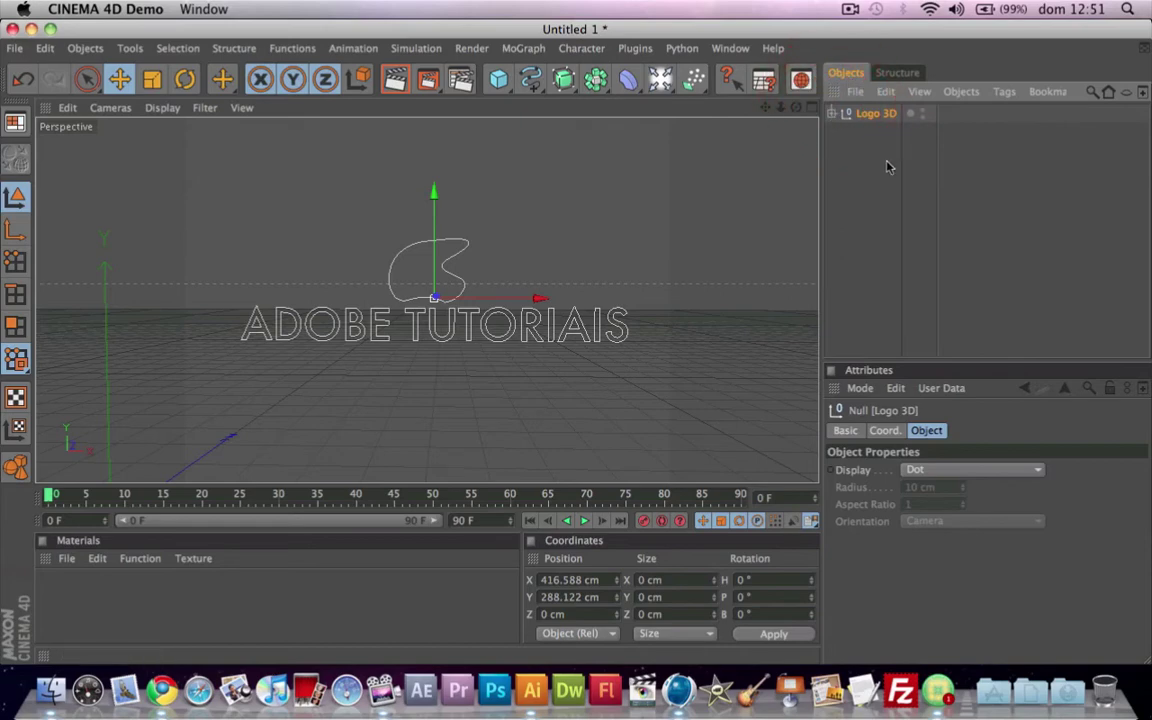
# Step: Open a second Objects manager floating over the viewport and enlarge it
pyautogui.click(1144, 91)
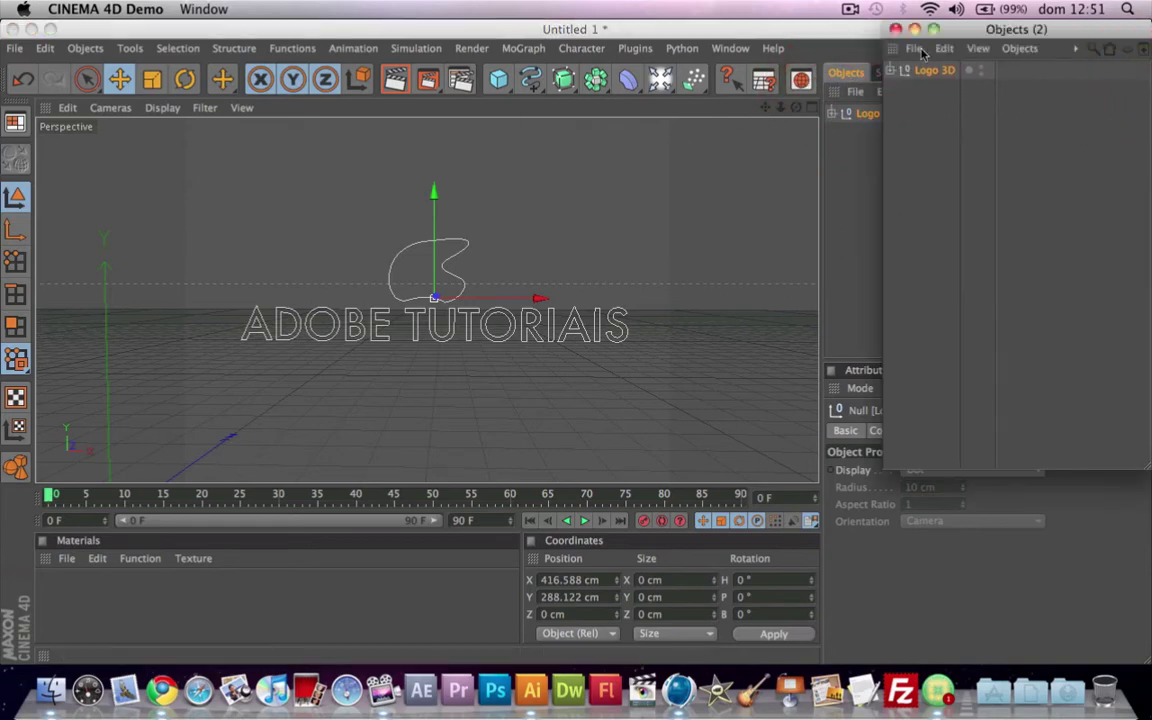
pyautogui.moveTo(942, 44)
pyautogui.mouseDown()
pyautogui.moveTo(295, 90)
pyautogui.moveTo(243, 25)
pyautogui.mouseUp()
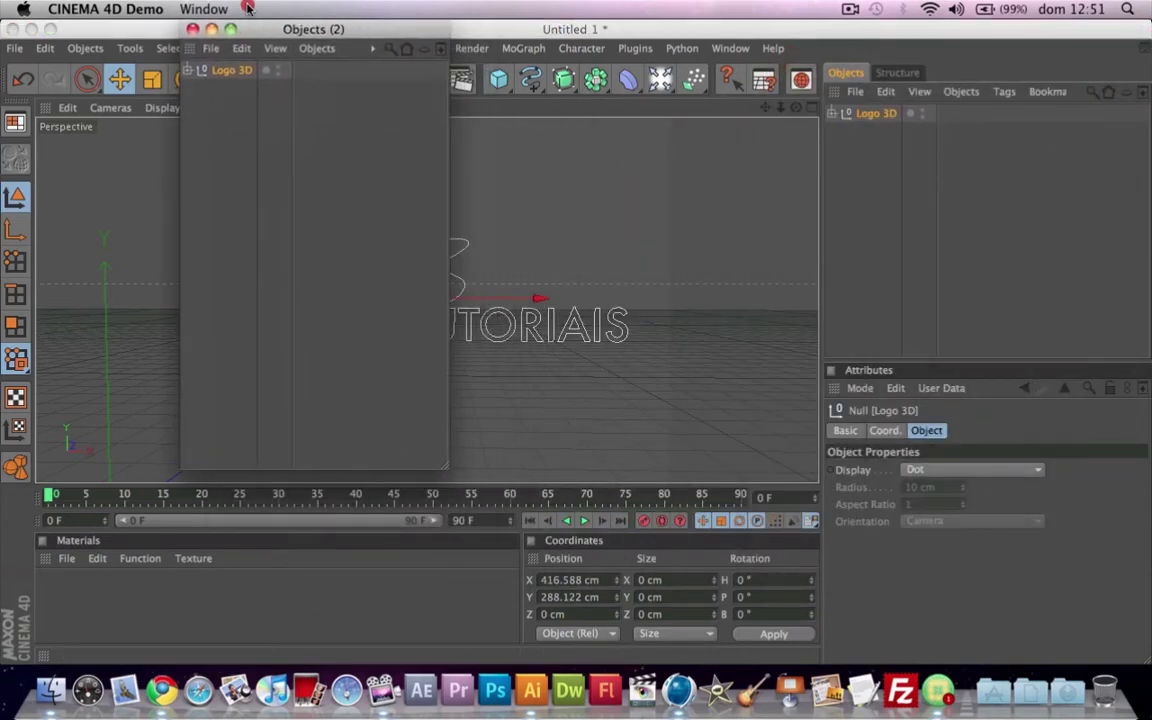
pyautogui.moveTo(443, 474); pyautogui.dragTo(495, 660)
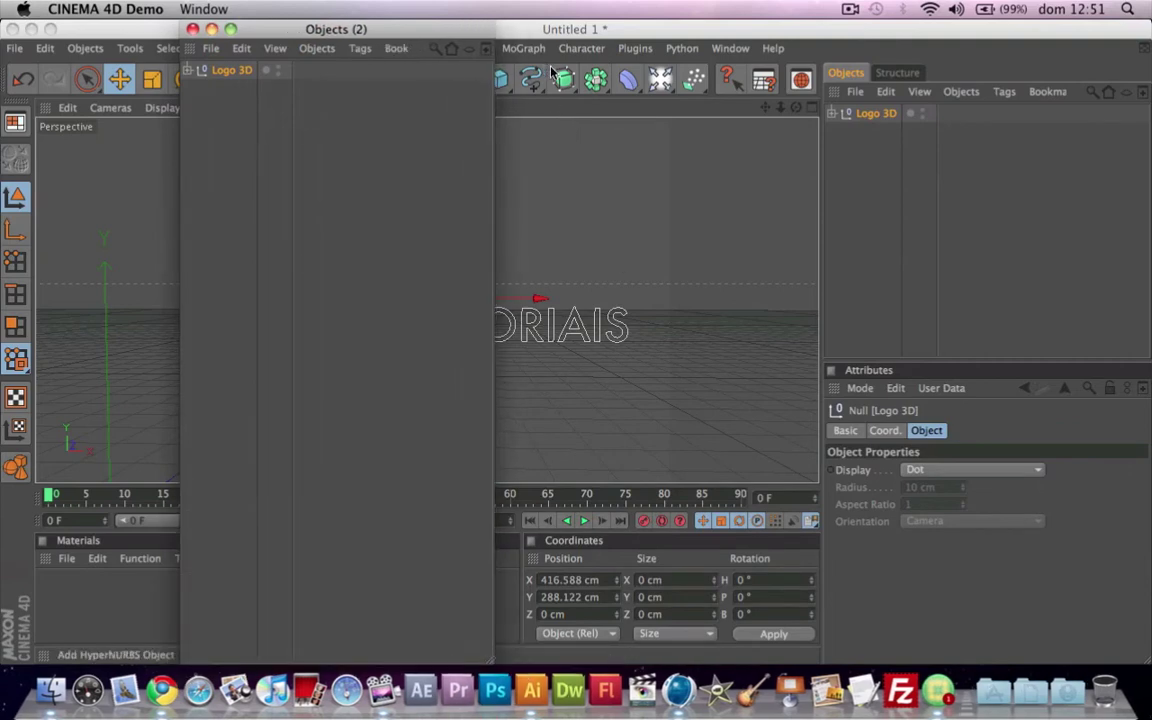
# Step: Add an Extrude NURBS and paste copies up to Extrude NURBS.8
pyautogui.moveTo(552, 72); pyautogui.dragTo(750, 100)
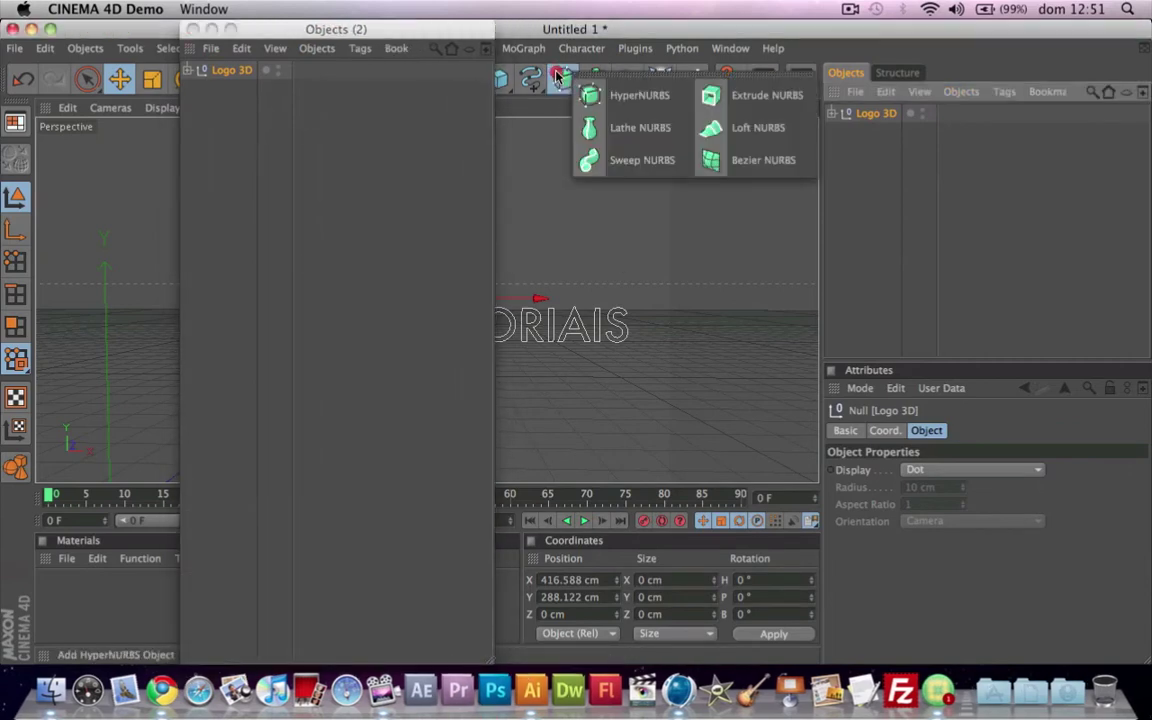
pyautogui.click(366, 141)
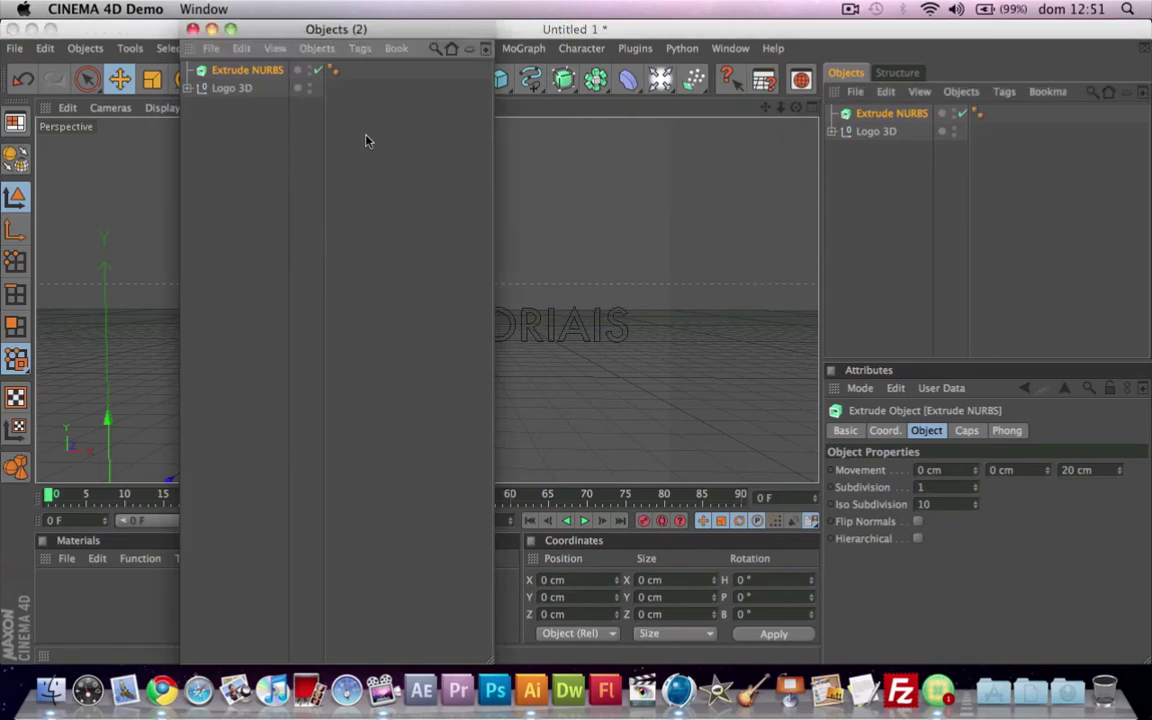
pyautogui.press('super+c')
pyautogui.press('super+v')
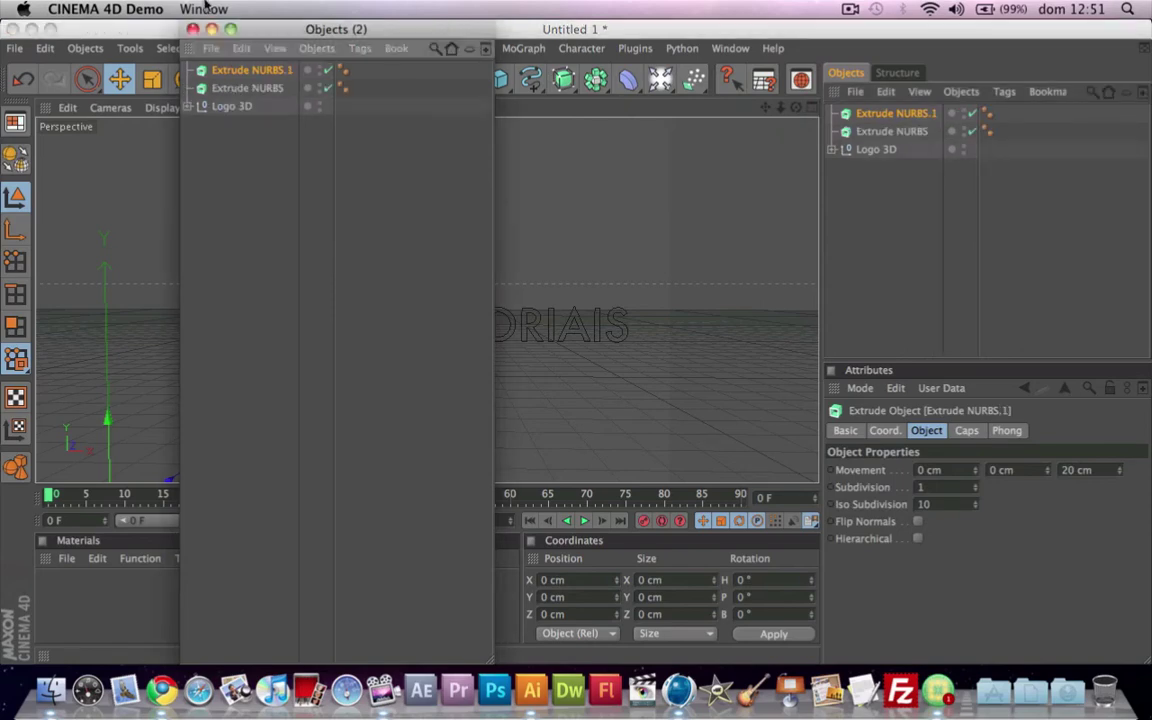
pyautogui.hotkey('ctrl', 'v')
pyautogui.hotkey('ctrl', 'v')
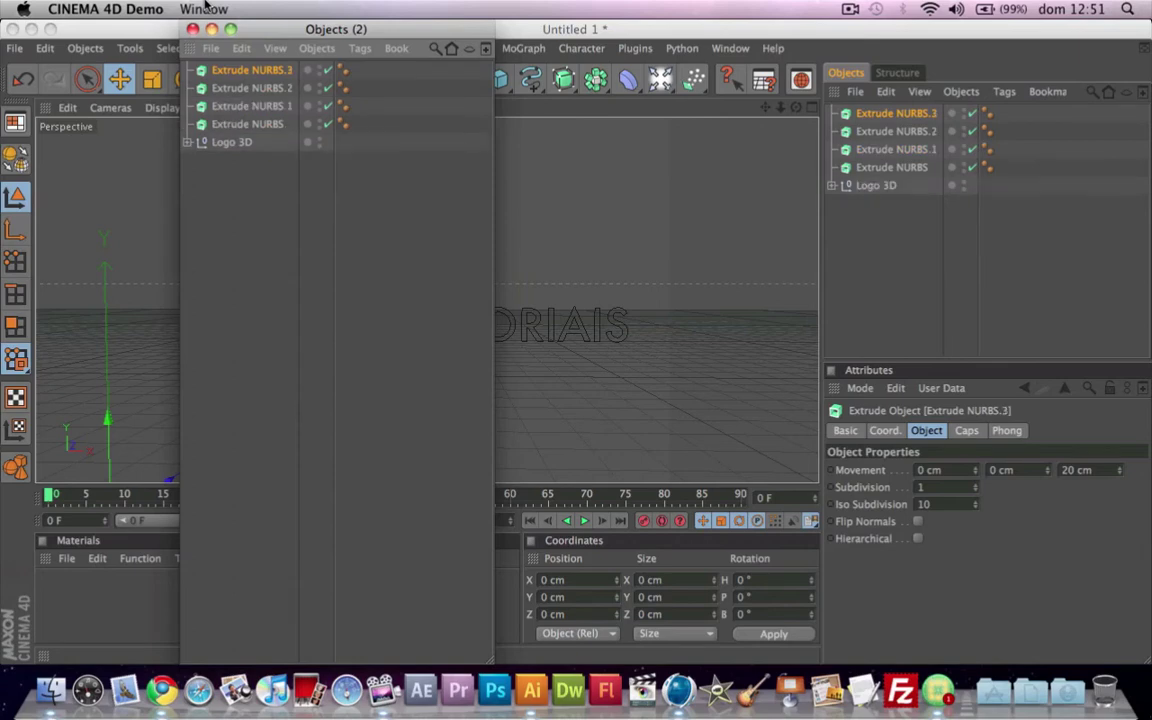
pyautogui.hotkey('ctrl', 'v')
pyautogui.hotkey('ctrl', 'v')
pyautogui.hotkey('ctrl', 'v')
pyautogui.hotkey('ctrl', 'v')
pyautogui.hotkey('ctrl', 'v')
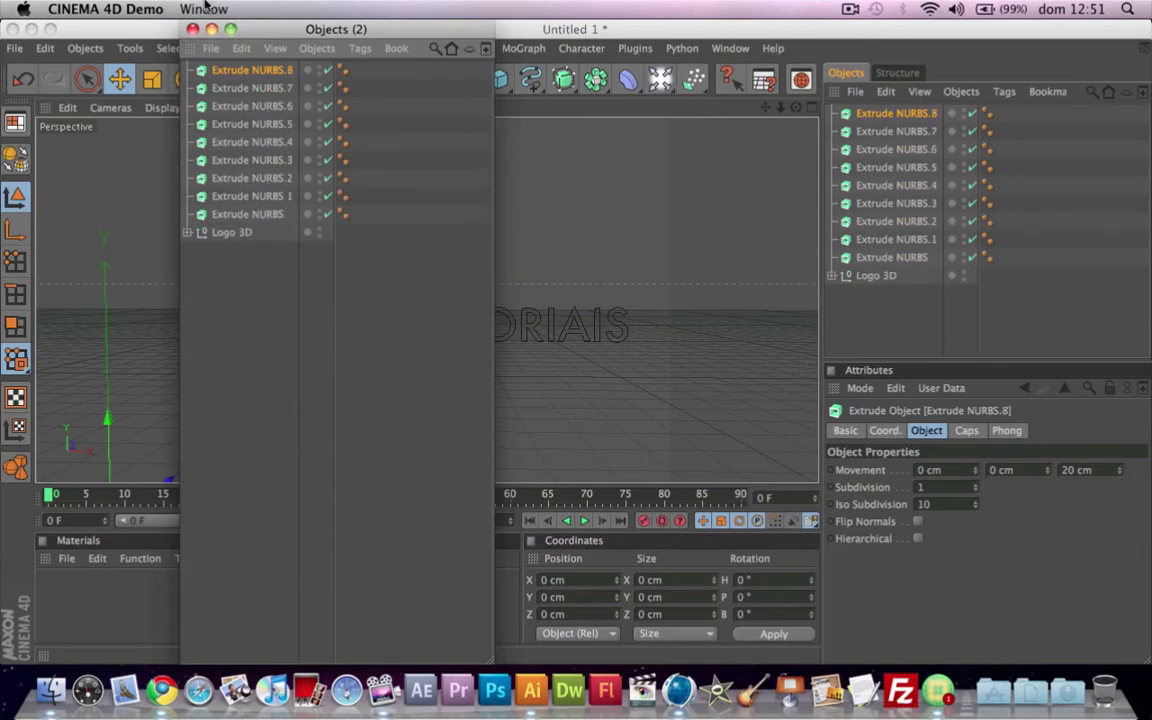
pyautogui.hotkey('ctrl', 'v')
pyautogui.hotkey('ctrl', 'v')
pyautogui.hotkey('ctrl', 'v')
pyautogui.hotkey('ctrl', 'v')
pyautogui.hotkey('ctrl', 'v')
pyautogui.hotkey('ctrl', 'v')
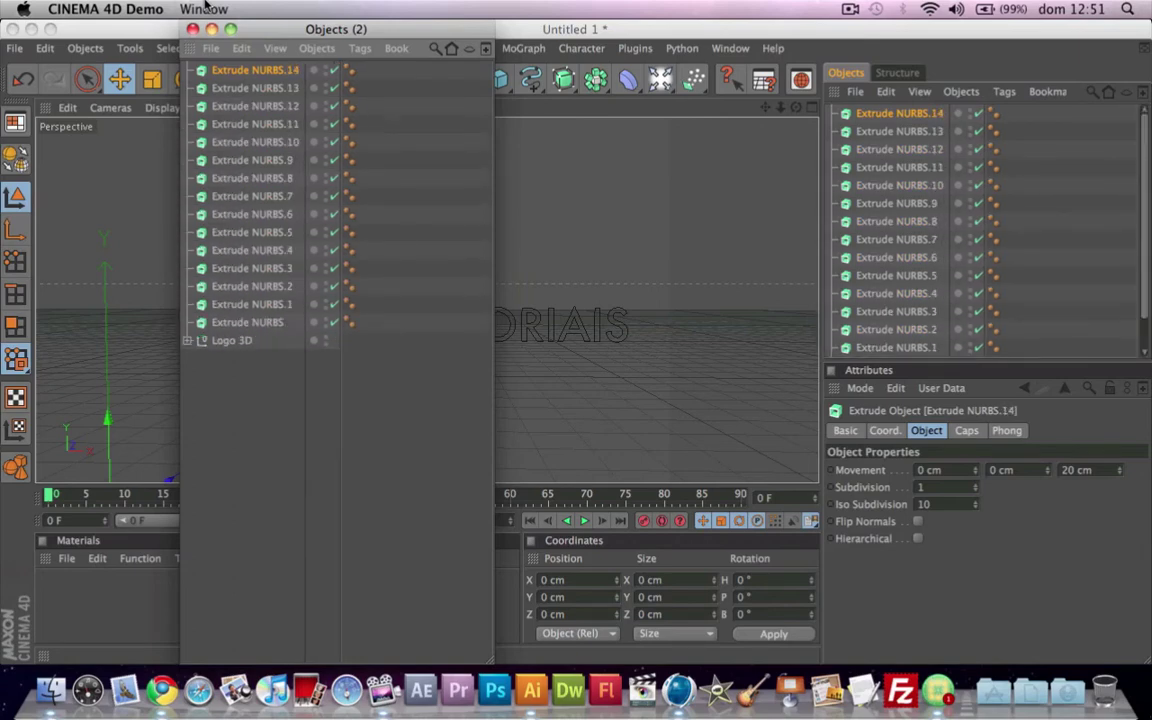
# Step: Expand Logo 3D and put Paths 1, 5, 7, 11, 13, 14 into Extrude NURBS through .8
pyautogui.click(195, 350)
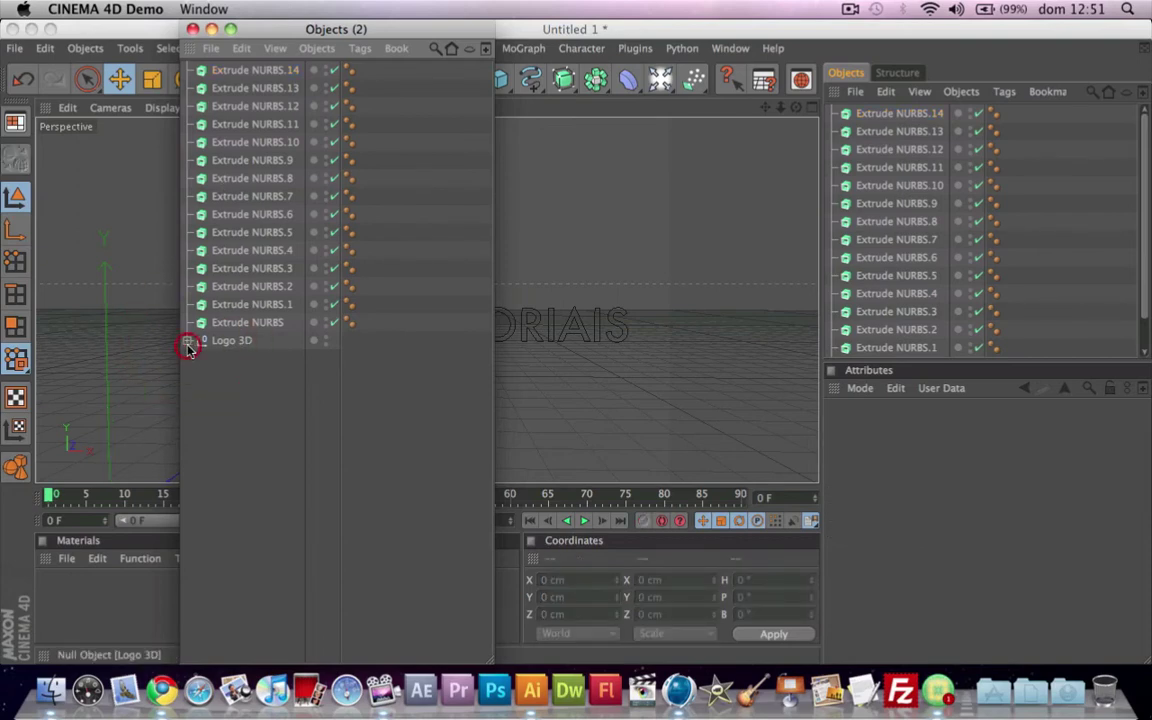
pyautogui.click(188, 342)
pyautogui.moveTo(249, 357); pyautogui.dragTo(246, 306)
pyautogui.moveTo(237, 400); pyautogui.dragTo(242, 288)
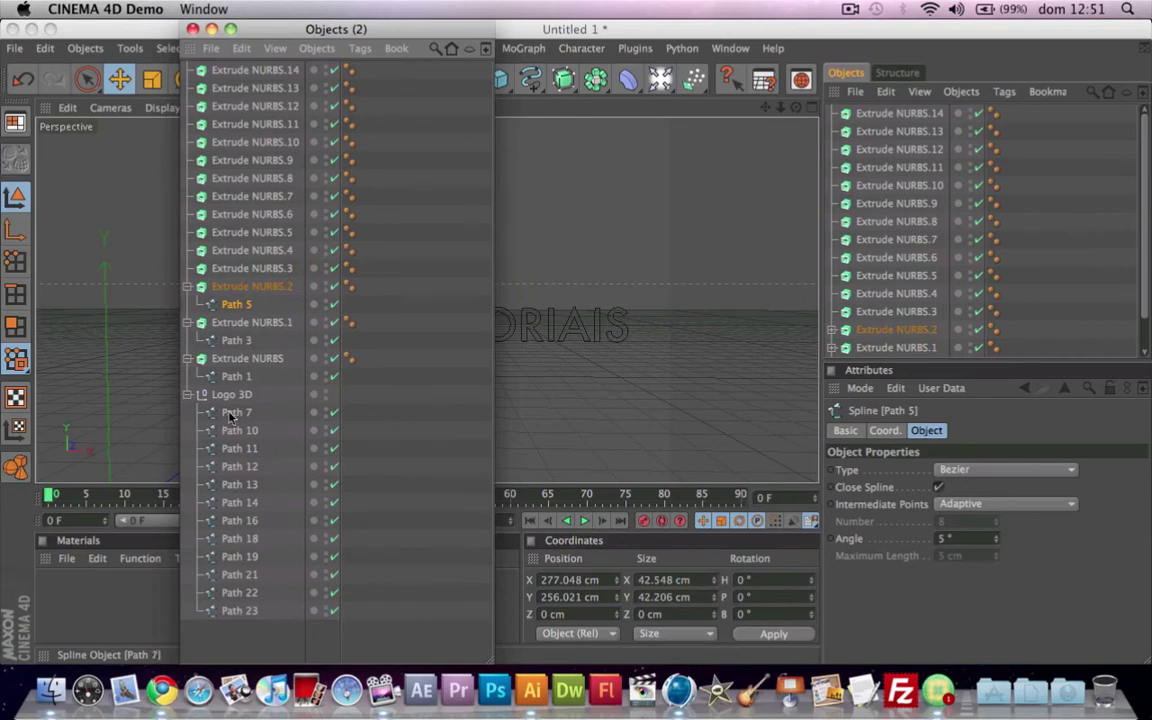
pyautogui.moveTo(230, 415)
pyautogui.mouseDown()
pyautogui.moveTo(252, 266)
pyautogui.moveTo(224, 236)
pyautogui.mouseUp()
pyautogui.moveTo(240, 466); pyautogui.dragTo(256, 220)
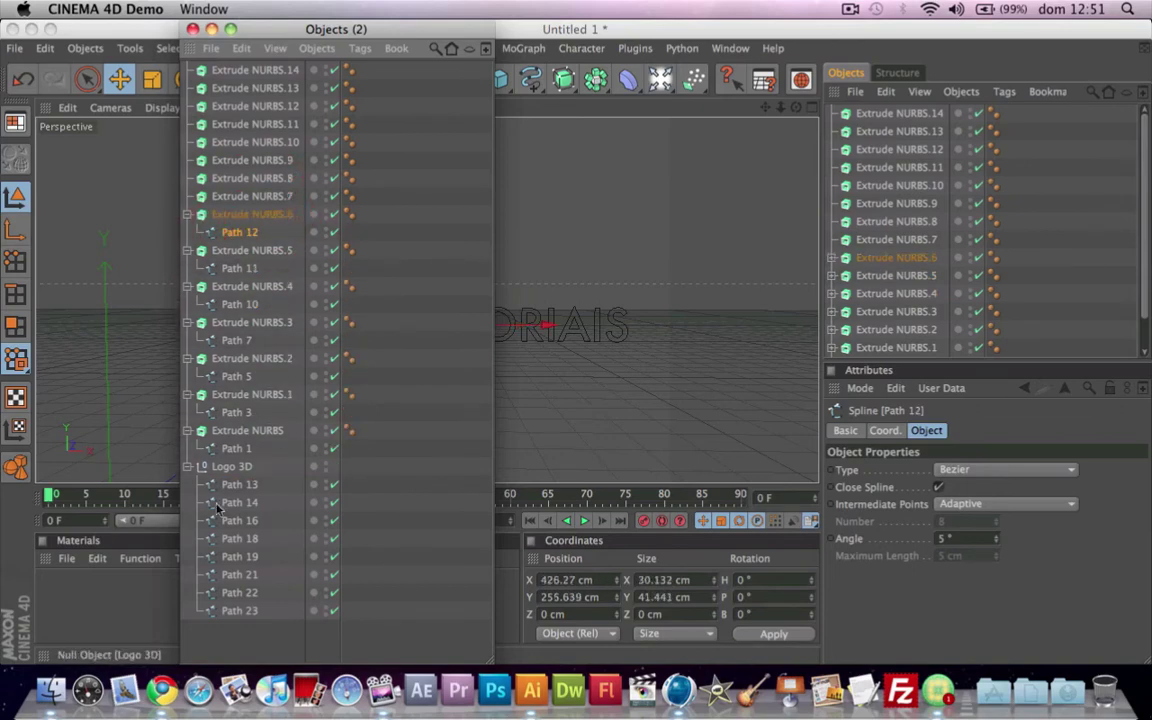
pyautogui.moveTo(240, 484); pyautogui.dragTo(245, 197)
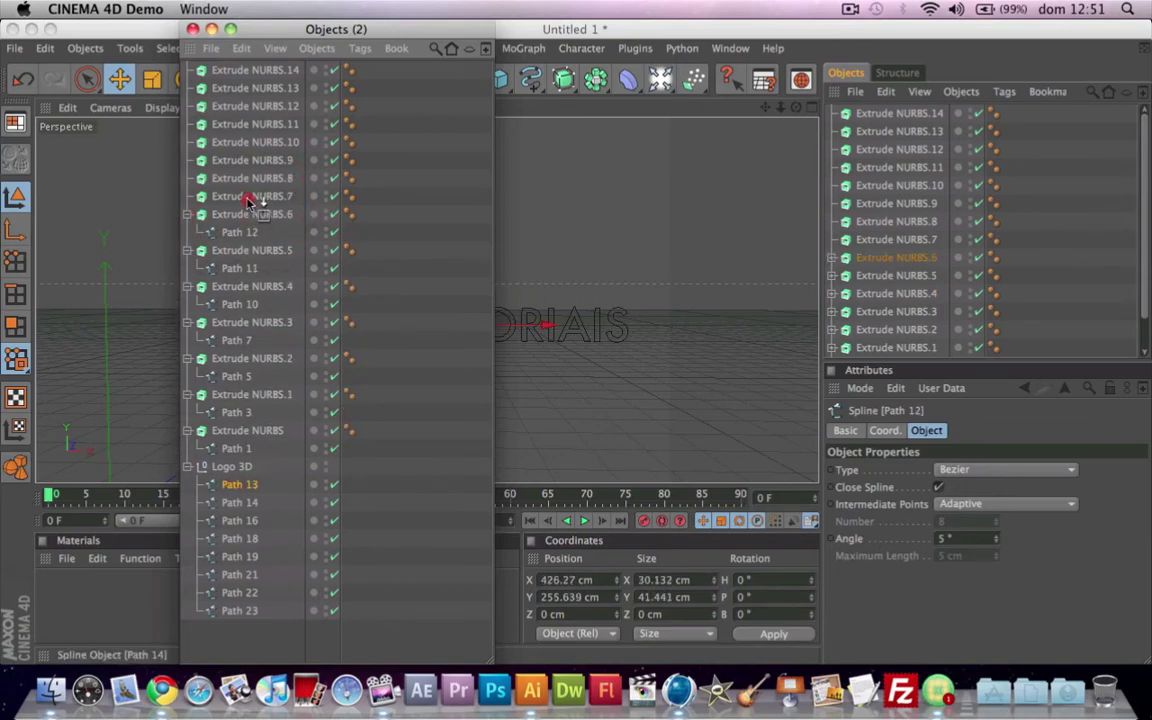
pyautogui.moveTo(240, 502); pyautogui.dragTo(250, 178)
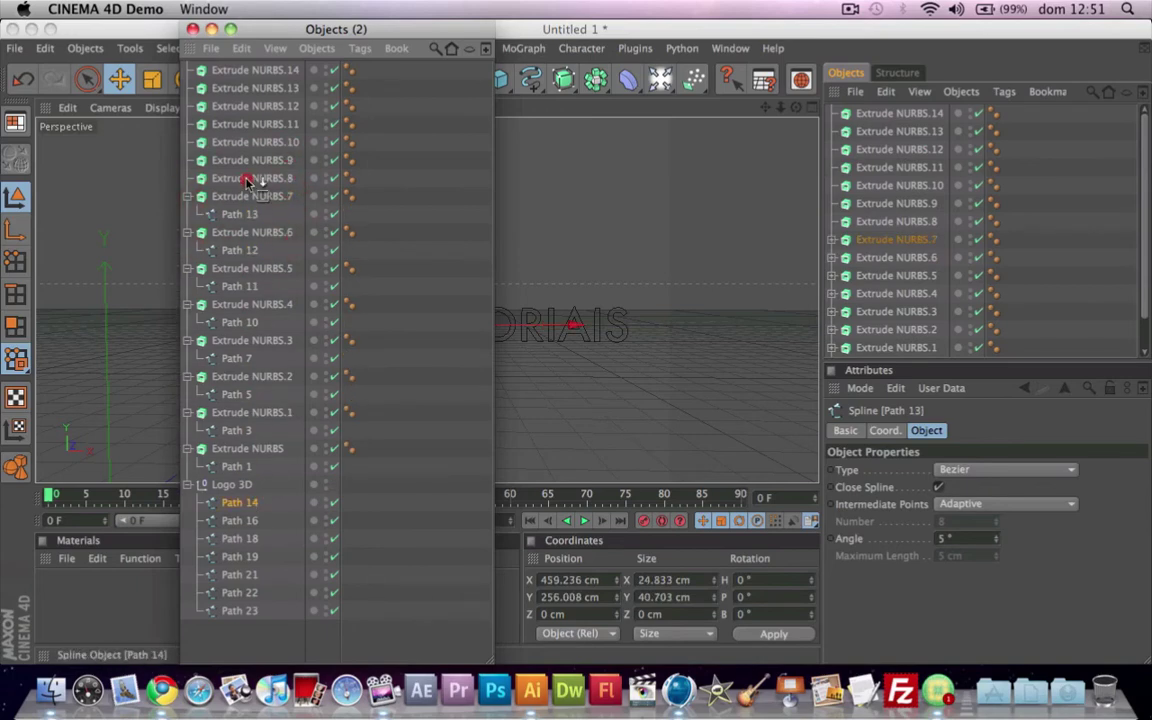
# Step: Put Paths 16, 18, 19, 21, 22, 23 into Extrude NURBS.9 through .14 and close Objects (2)
pyautogui.click(240, 520)
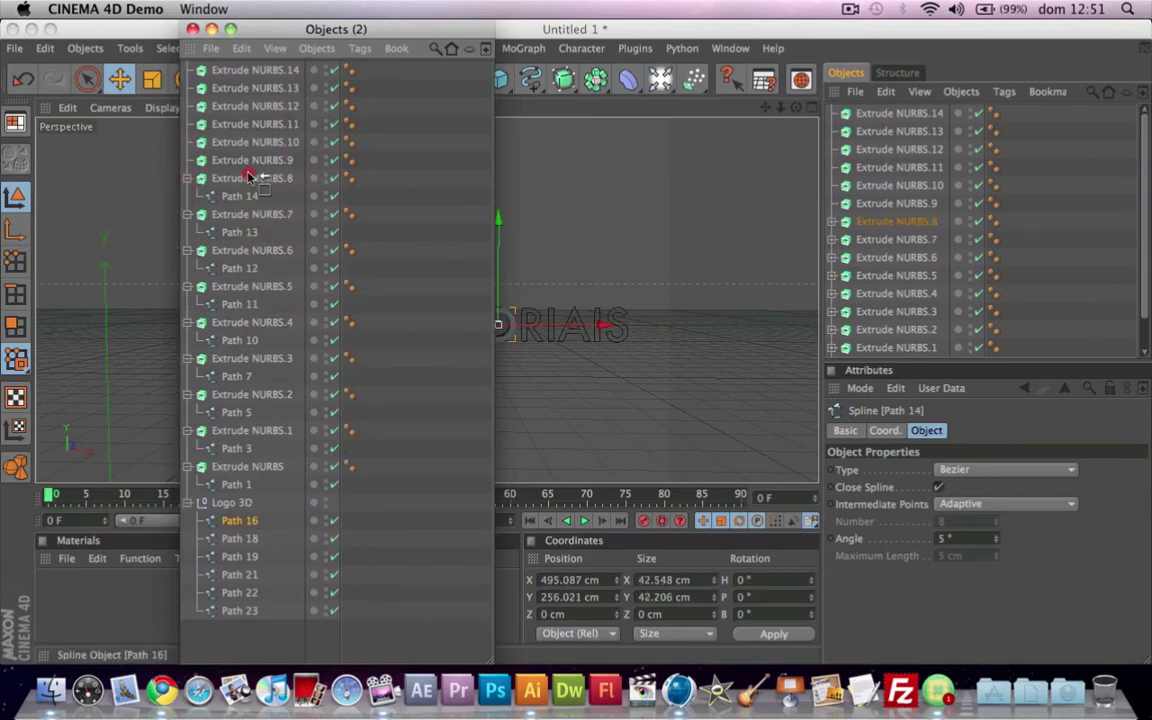
pyautogui.moveTo(250, 163); pyautogui.dragTo(250, 163)
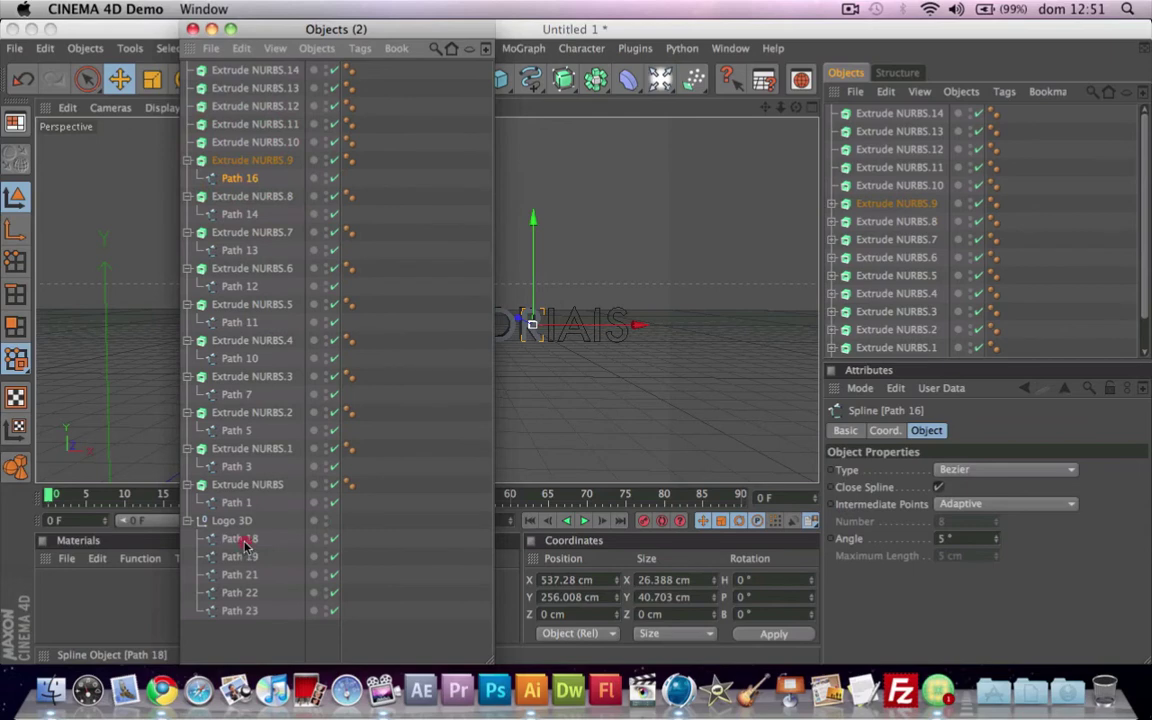
pyautogui.moveTo(242, 540); pyautogui.dragTo(250, 145)
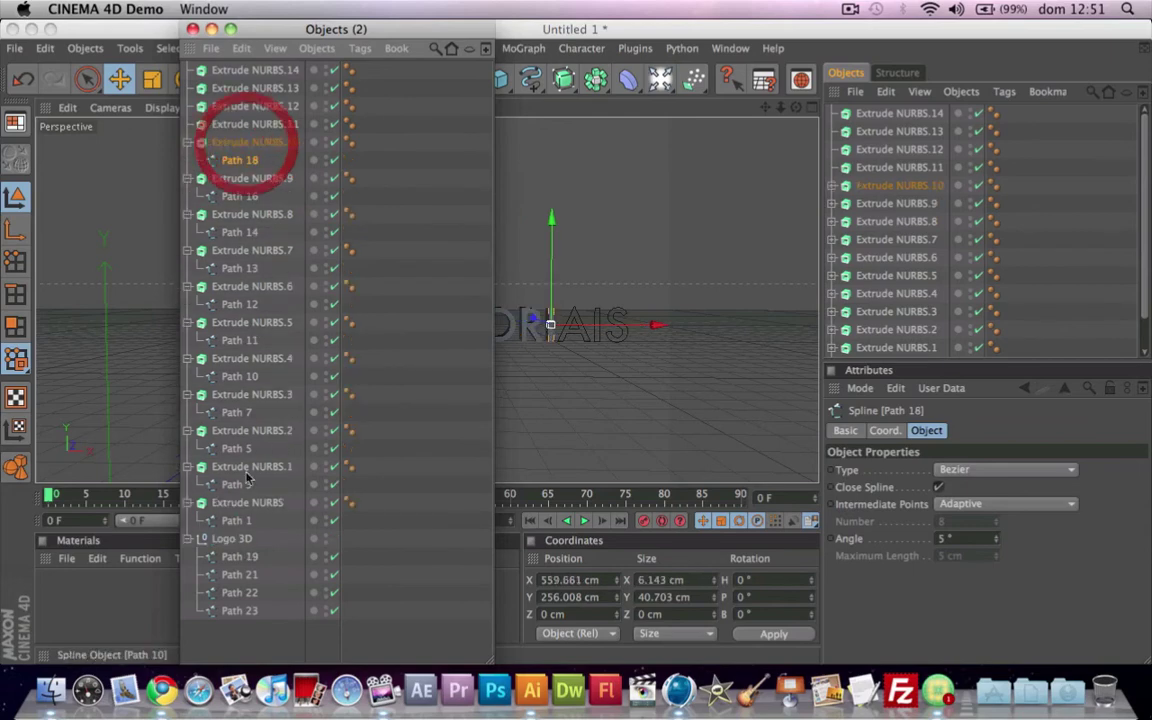
pyautogui.moveTo(240, 556); pyautogui.dragTo(245, 125)
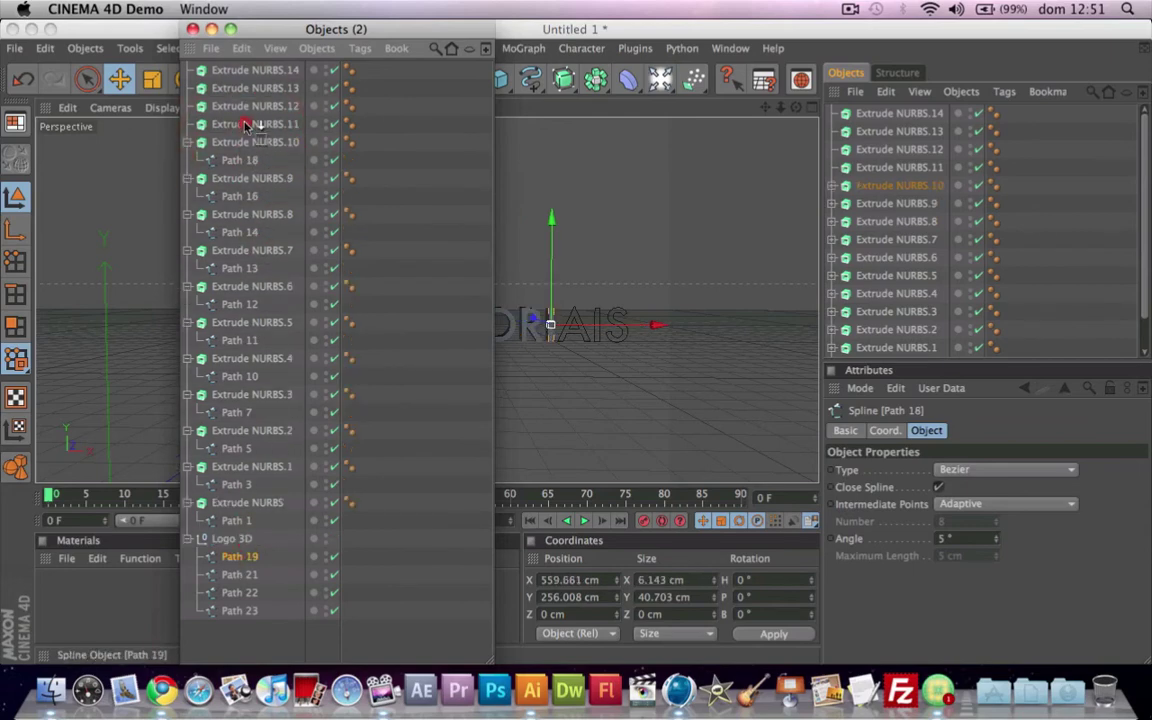
pyautogui.moveTo(239, 574)
pyautogui.mouseDown()
pyautogui.moveTo(245, 98)
pyautogui.moveTo(244, 122)
pyautogui.mouseUp()
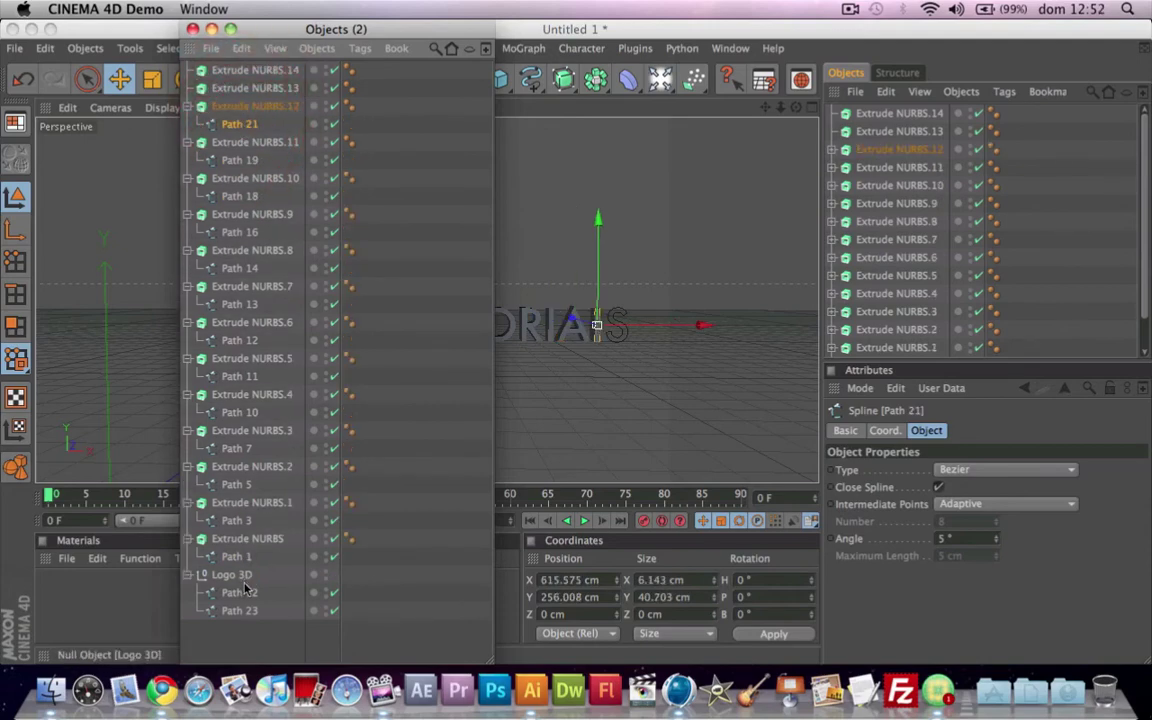
pyautogui.moveTo(240, 592); pyautogui.dragTo(252, 82)
pyautogui.moveTo(240, 610); pyautogui.dragTo(250, 72)
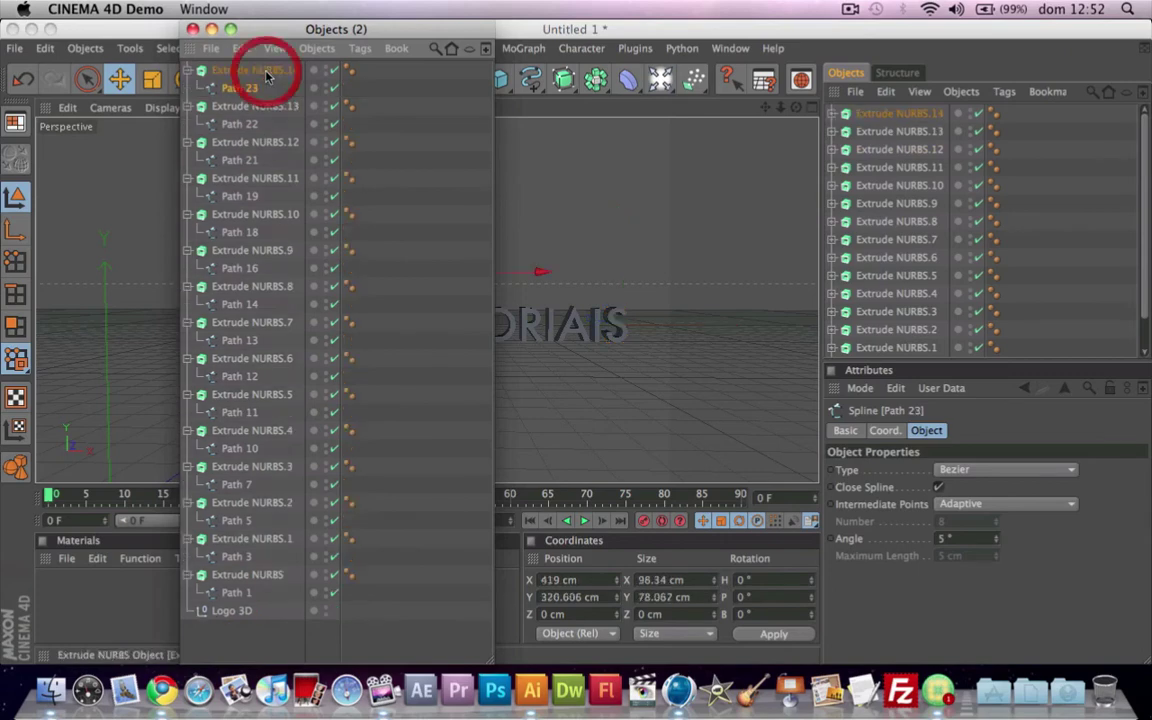
pyautogui.click(192, 29)
pyautogui.scroll(-1, 886, 232)
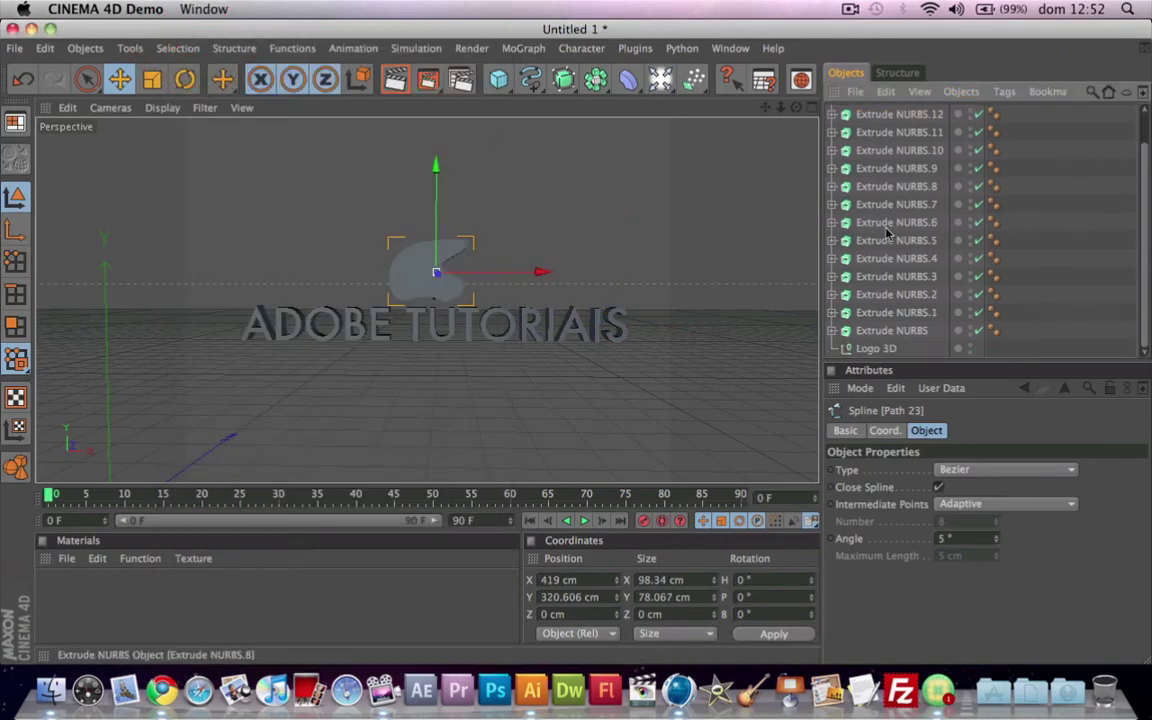
pyautogui.scroll(1, 868, 330)
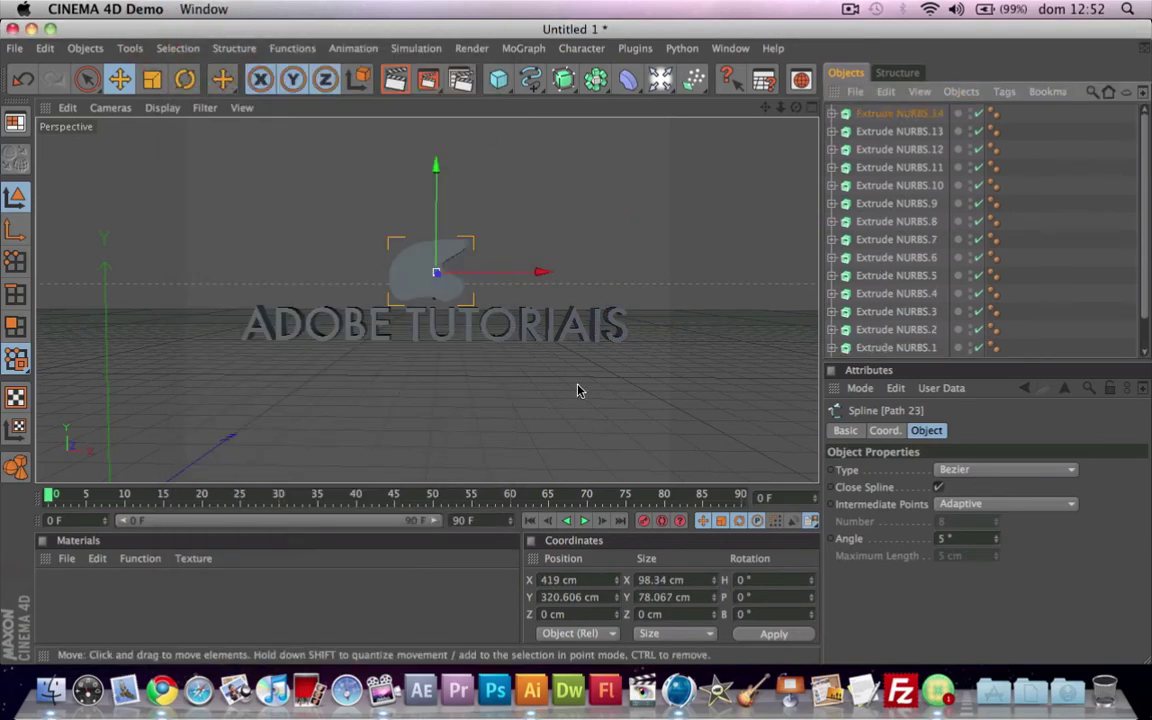
pyautogui.keyDown('alt'); pyautogui.moveTo(438, 361); pyautogui.dragTo(800, 361); pyautogui.keyUp('alt')
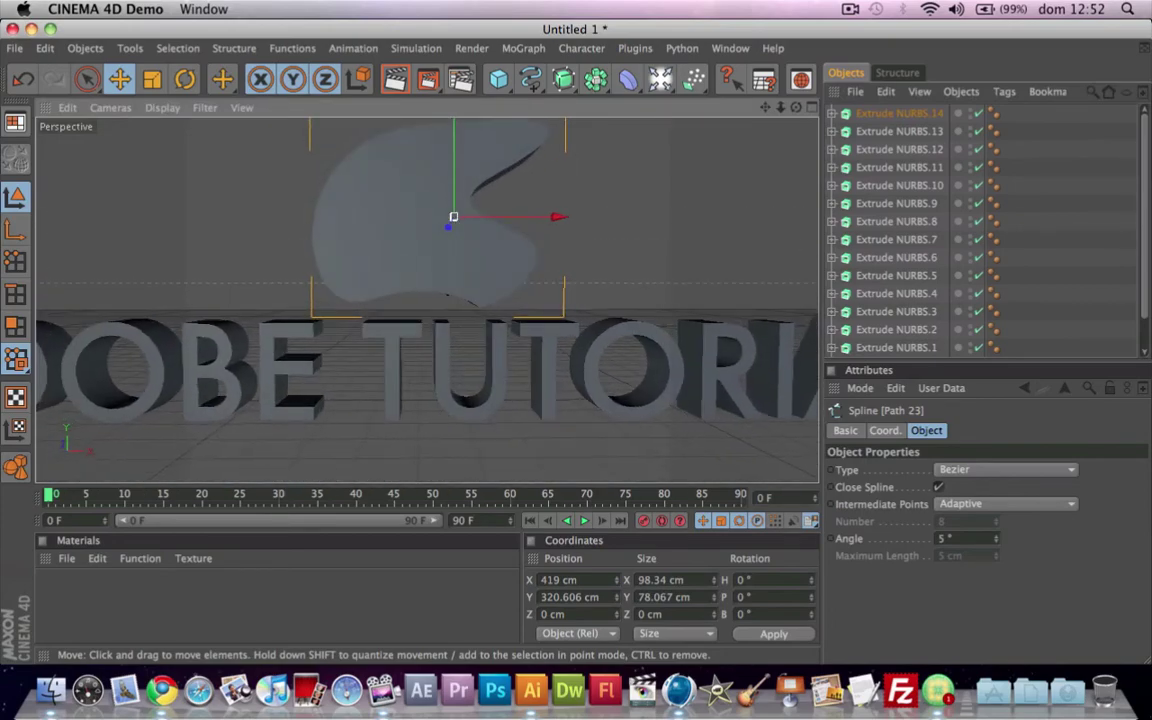
pyautogui.scroll(-2, 443, 327)
pyautogui.scroll(-3, 443, 327)
pyautogui.scroll(-1, 443, 327)
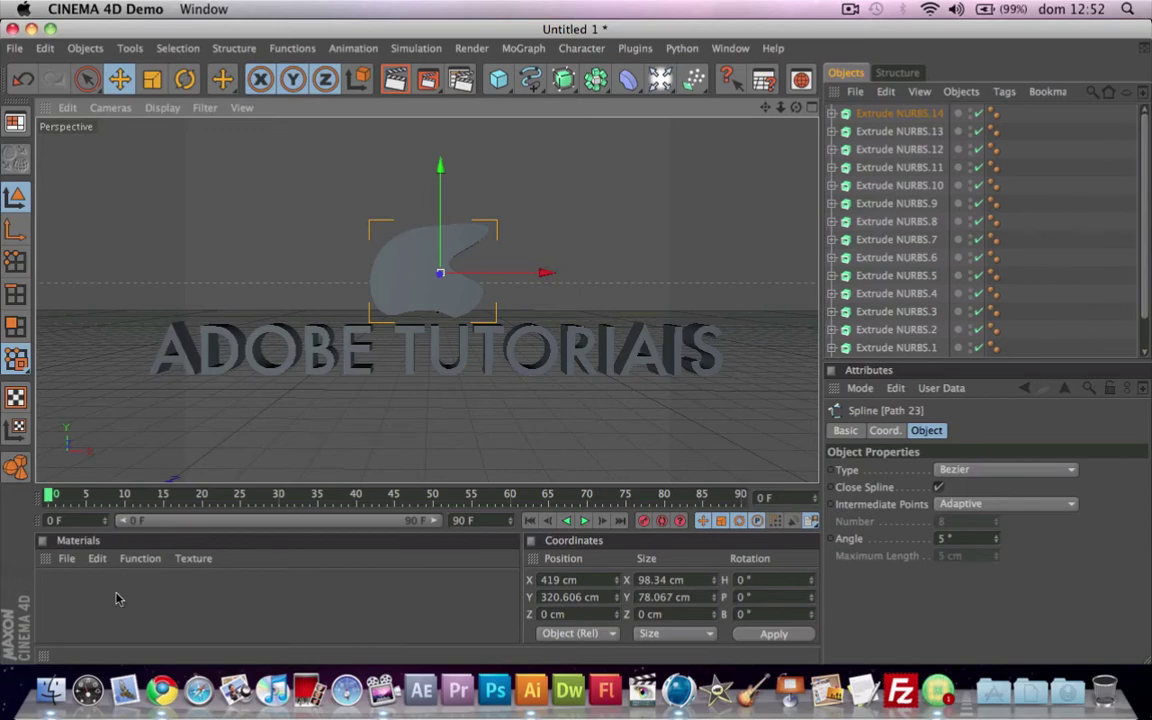
pyautogui.hotkey('ctrl', 'r')
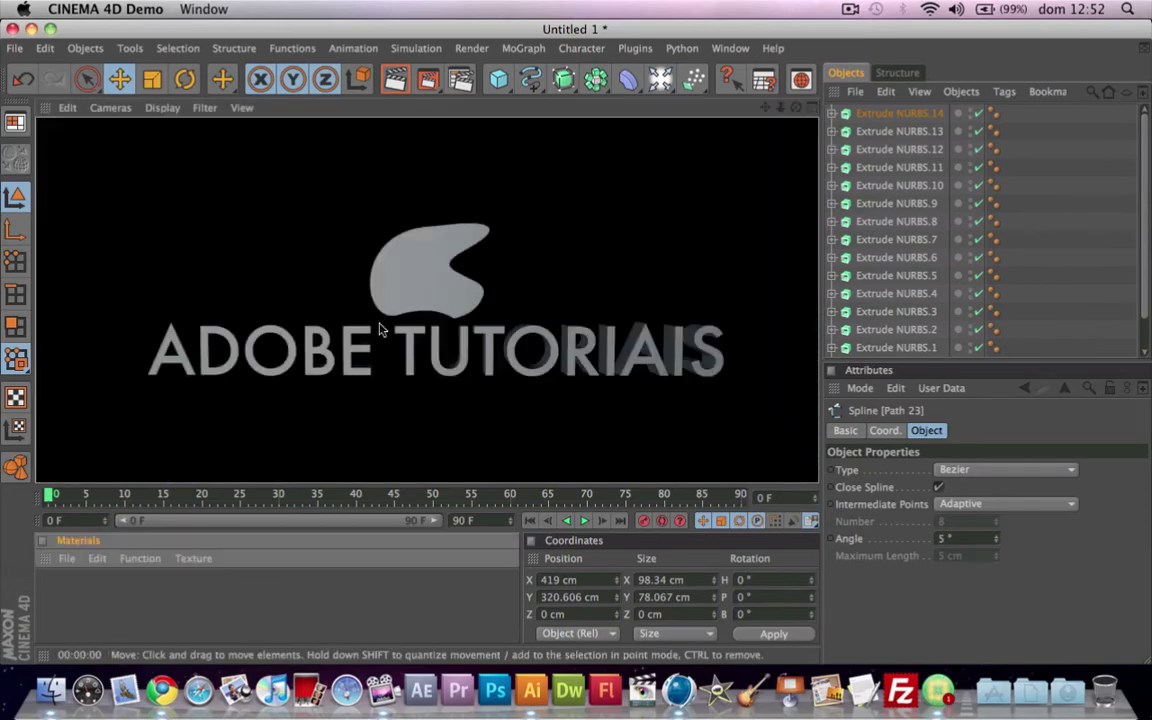
pyautogui.click(417, 422)
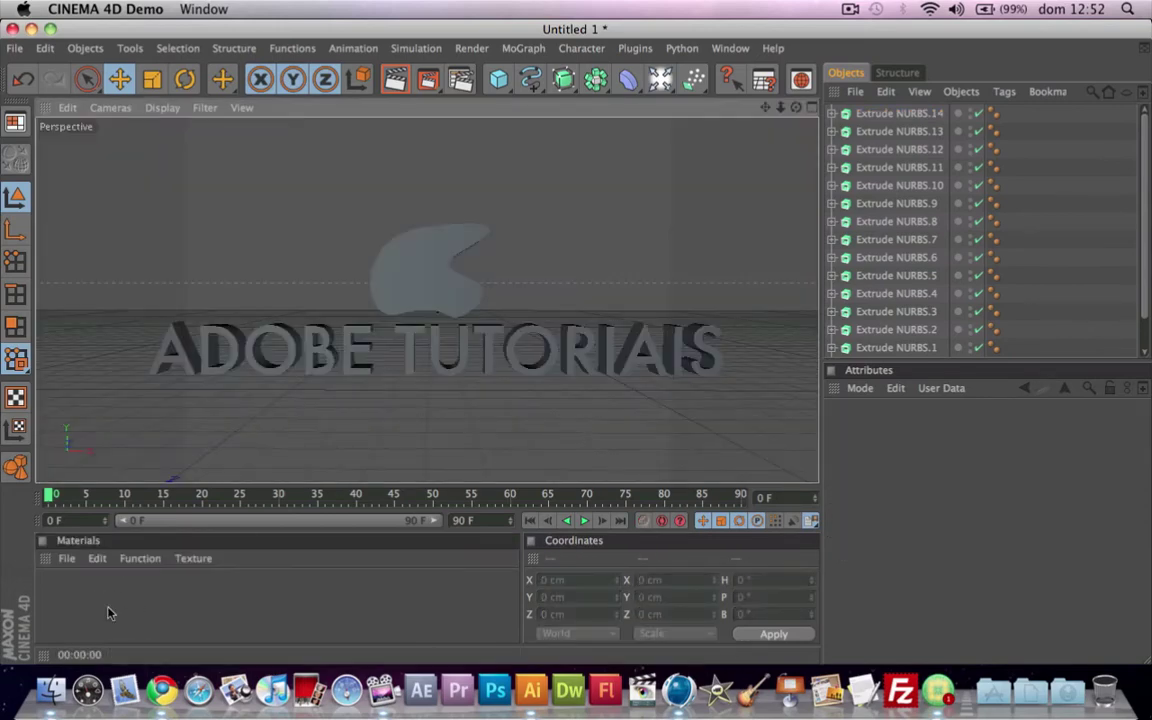
# Step: Create a new material and rename it ADOBE
pyautogui.doubleClick(50, 615)
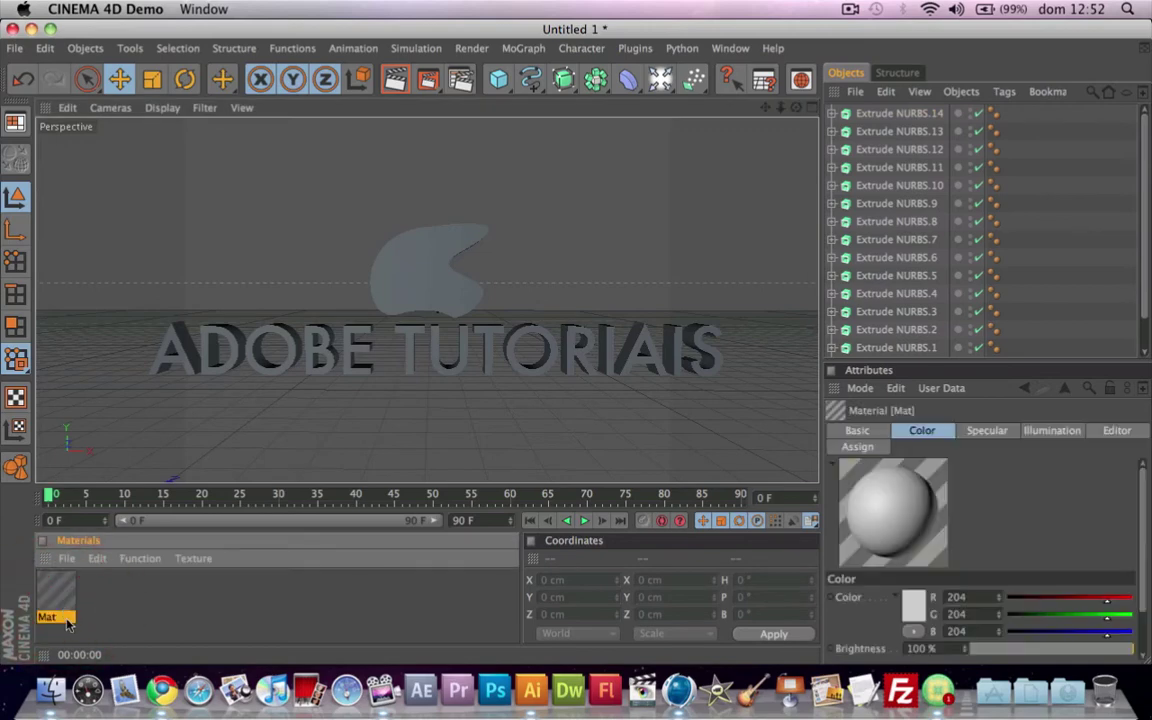
pyautogui.doubleClick(47, 617)
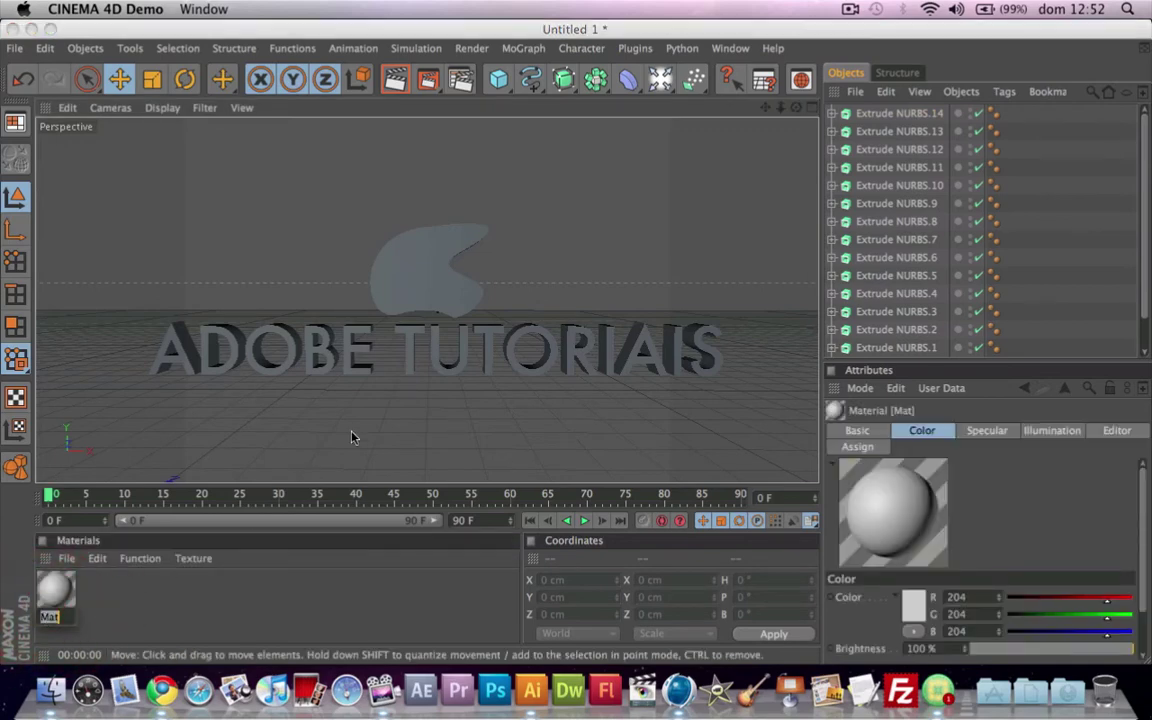
pyautogui.write('ADOBE')
pyautogui.click(257, 596)
# Step: Select the extruded A, D, O, B and E letters together
pyautogui.click(192, 345)
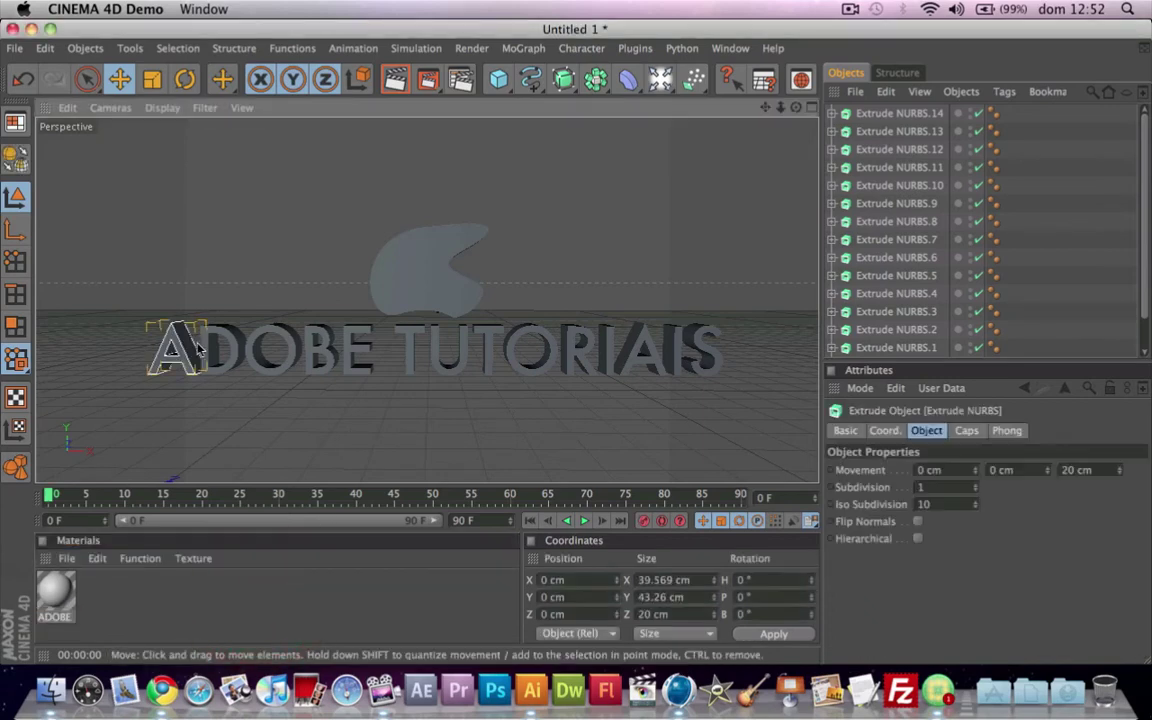
pyautogui.keyDown('shift'); pyautogui.click(225, 350); pyautogui.keyUp('shift')
pyautogui.keyDown('shift'); pyautogui.click(268, 362); pyautogui.keyUp('shift')
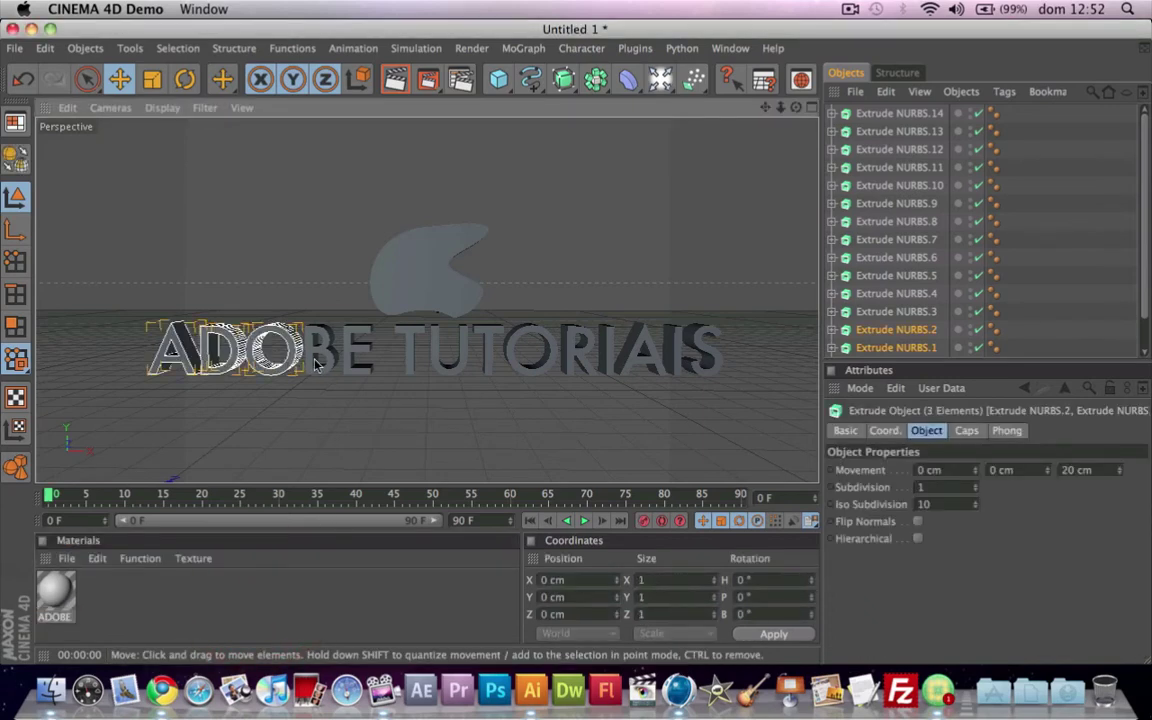
pyautogui.keyDown('shift'); pyautogui.click(316, 362); pyautogui.keyUp('shift')
pyautogui.keyDown('shift'); pyautogui.click(352, 360); pyautogui.keyUp('shift')
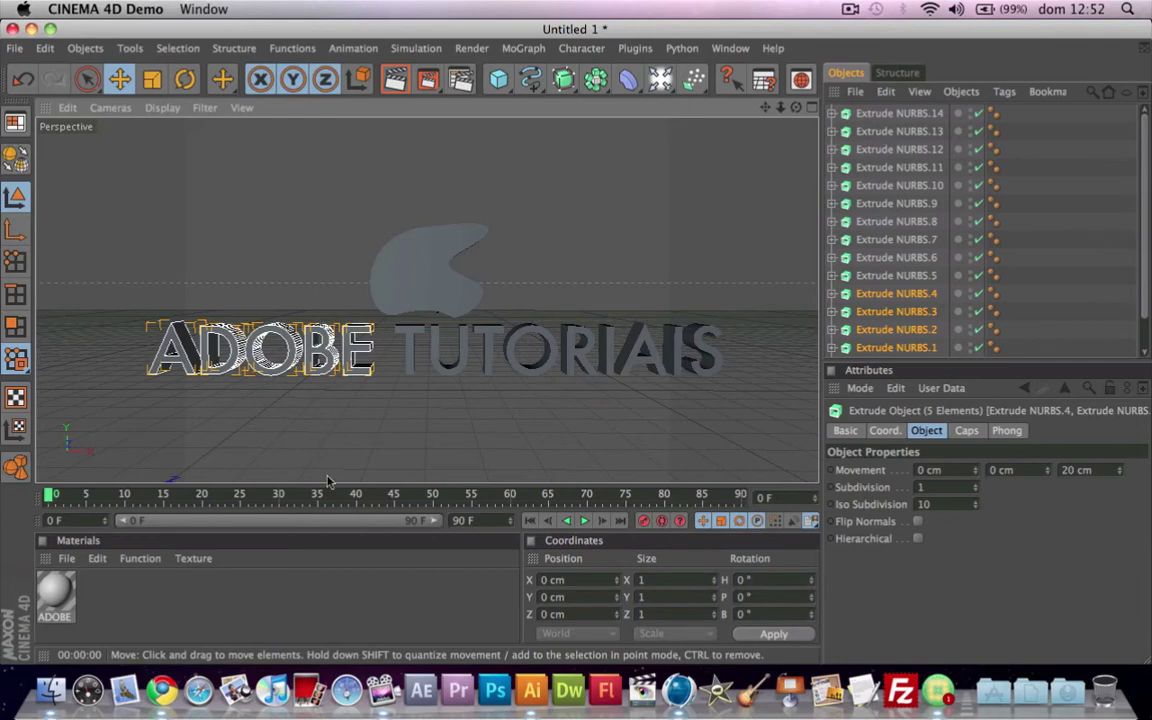
# Step: Enable Reflection on the ADOBE material with a Fresnel texture
pyautogui.doubleClick(55, 595)
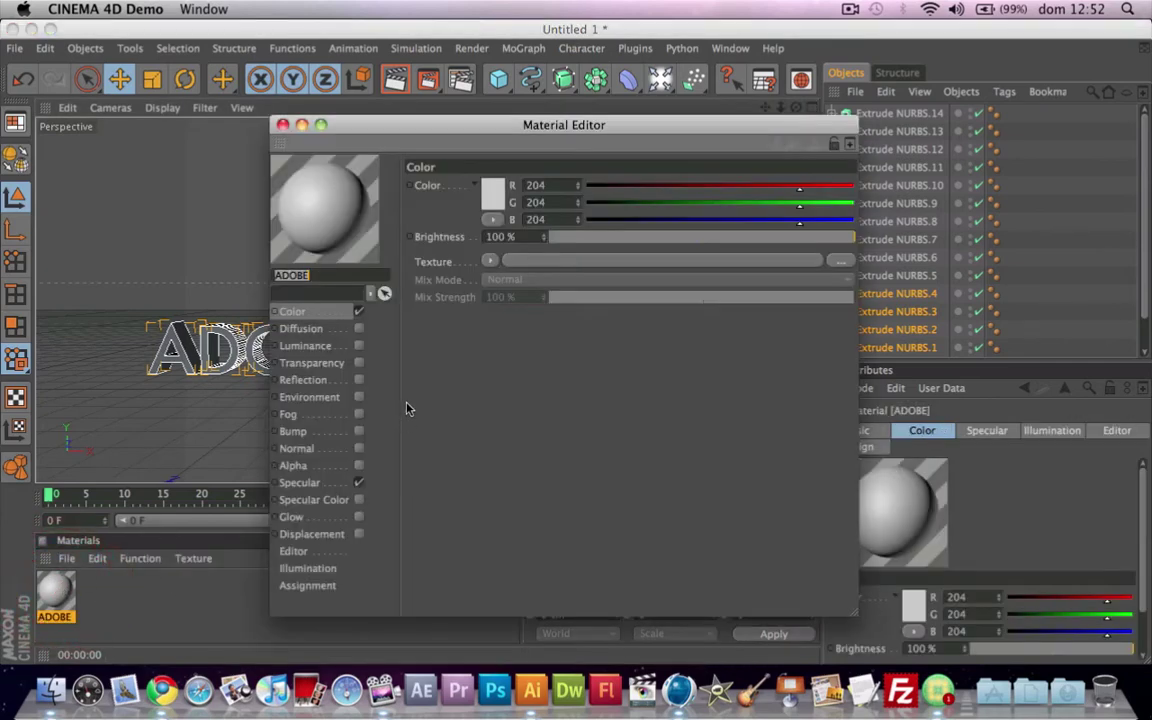
pyautogui.click(358, 380)
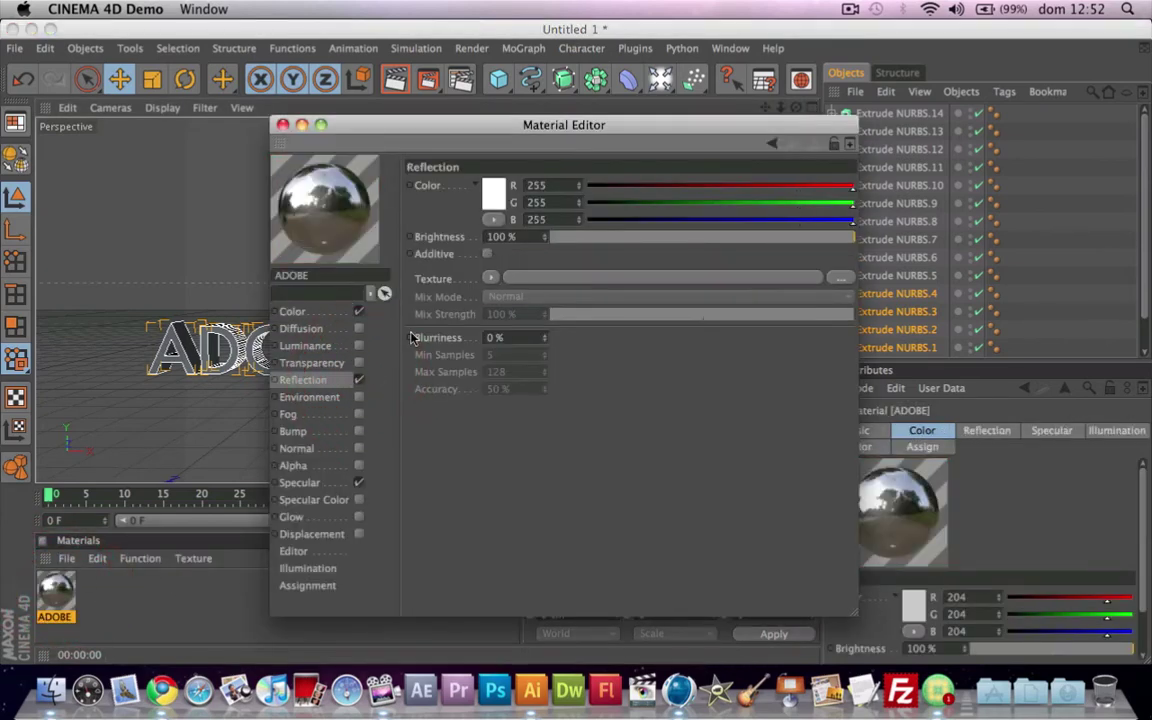
pyautogui.click(491, 277)
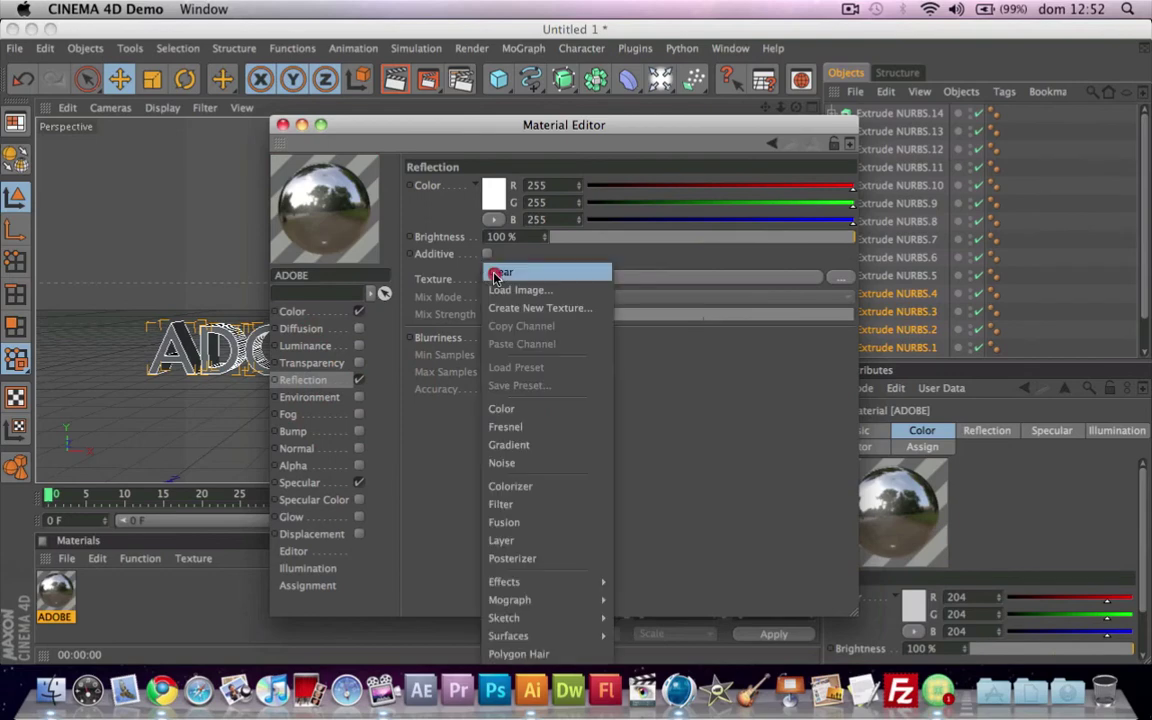
pyautogui.click(514, 427)
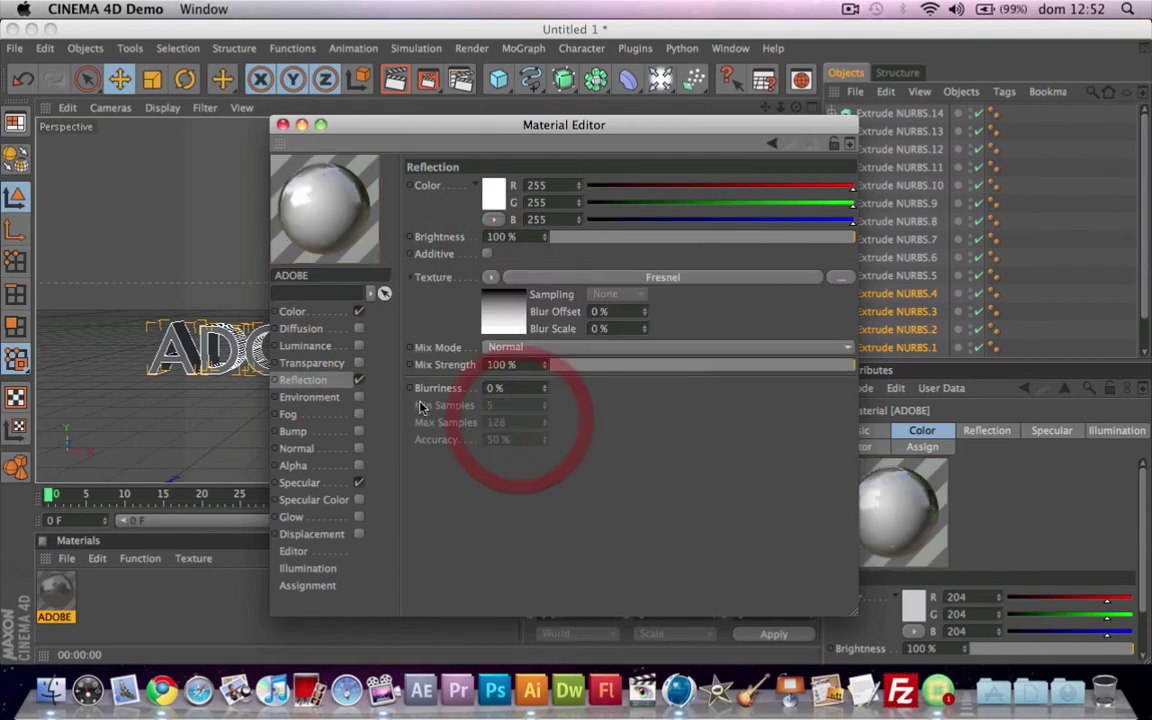
# Step: Enable Glow and bring up the Color channel's colour picker
pyautogui.click(360, 348)
pyautogui.click(360, 353)
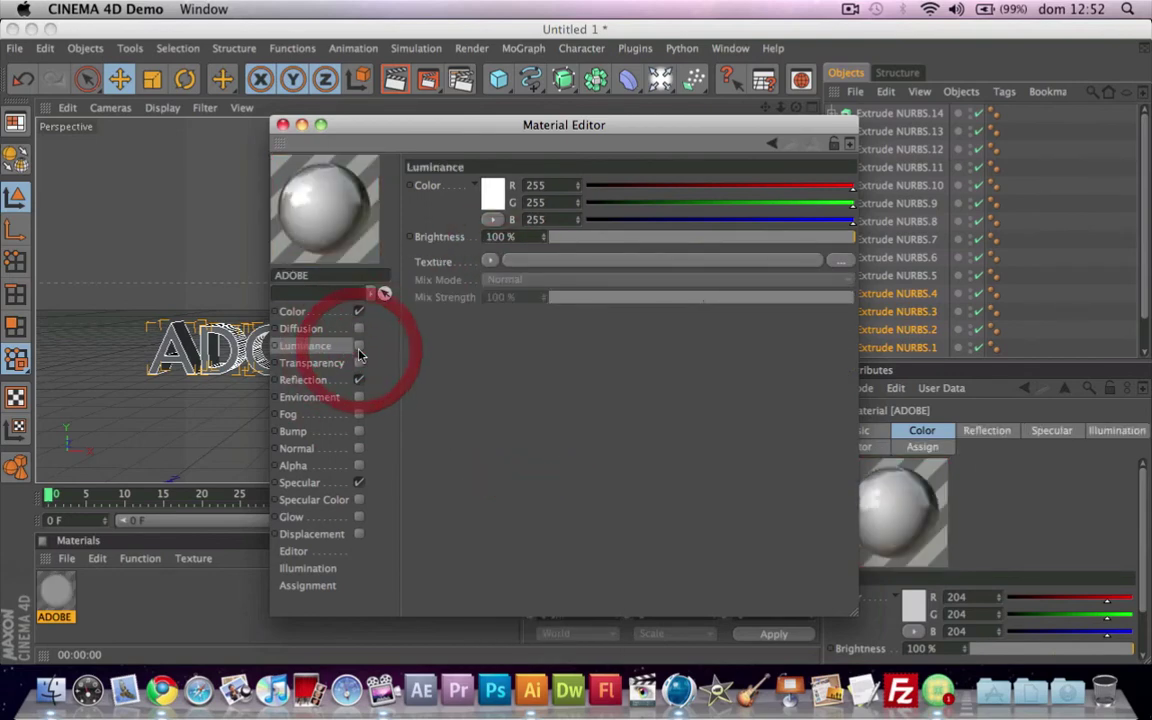
pyautogui.click(359, 517)
pyautogui.click(296, 312)
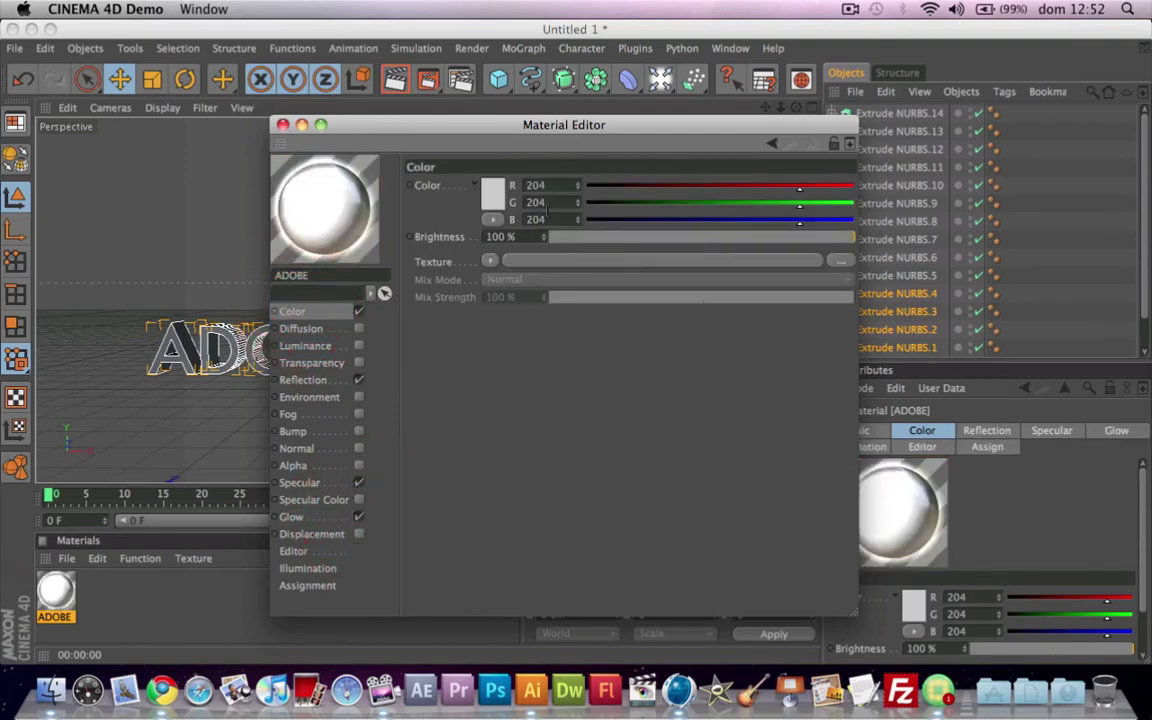
pyautogui.click(484, 196)
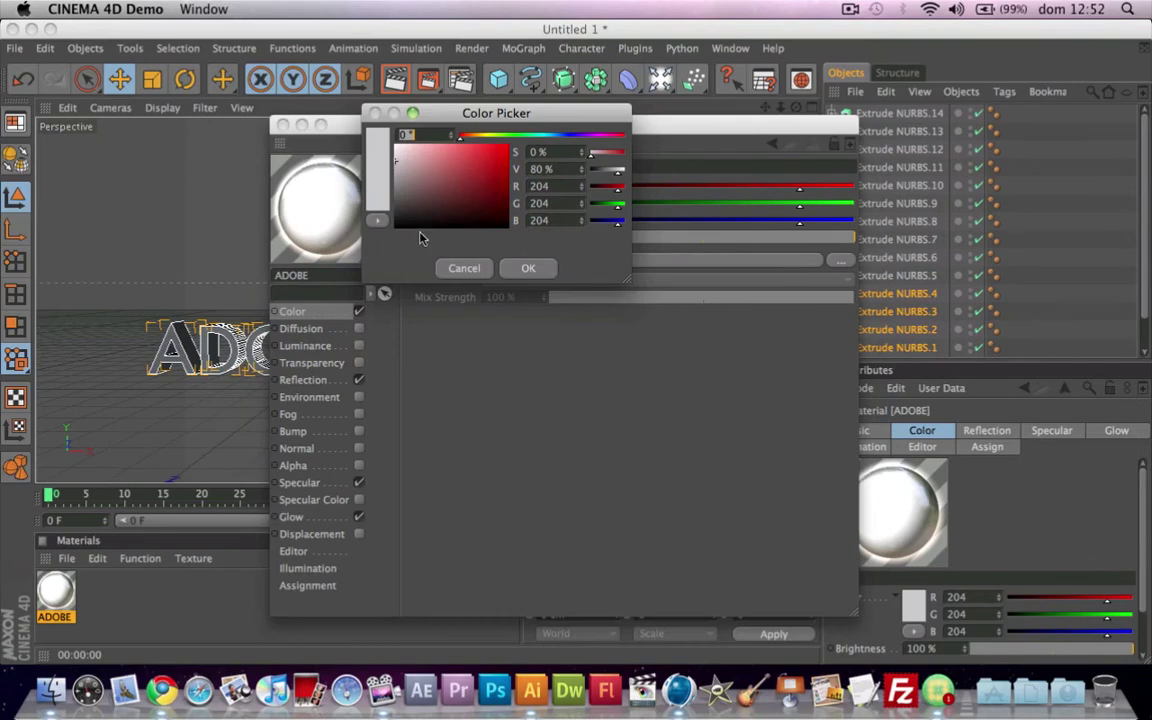
pyautogui.click(532, 690)
# Step: Select the ADOBE lettering in Illustrator to read its red R 237, G 28, B 37
pyautogui.click(428, 463)
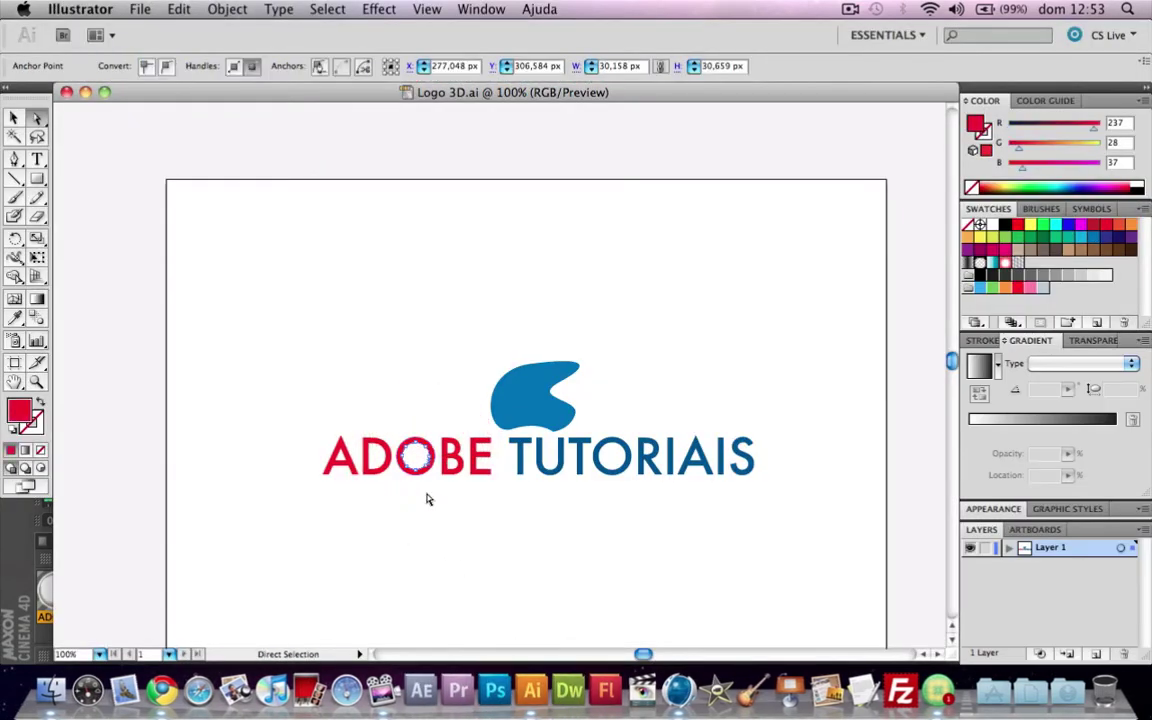
pyautogui.click(430, 496)
pyautogui.moveTo(259, 446); pyautogui.dragTo(340, 467)
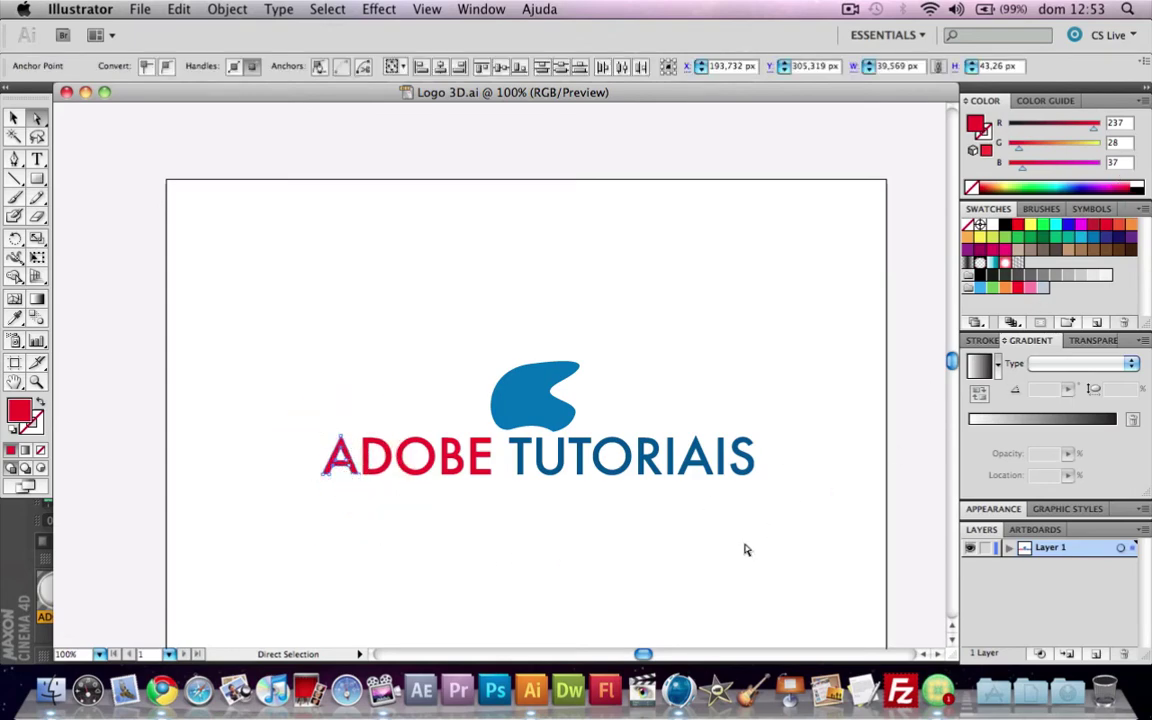
pyautogui.click(672, 705)
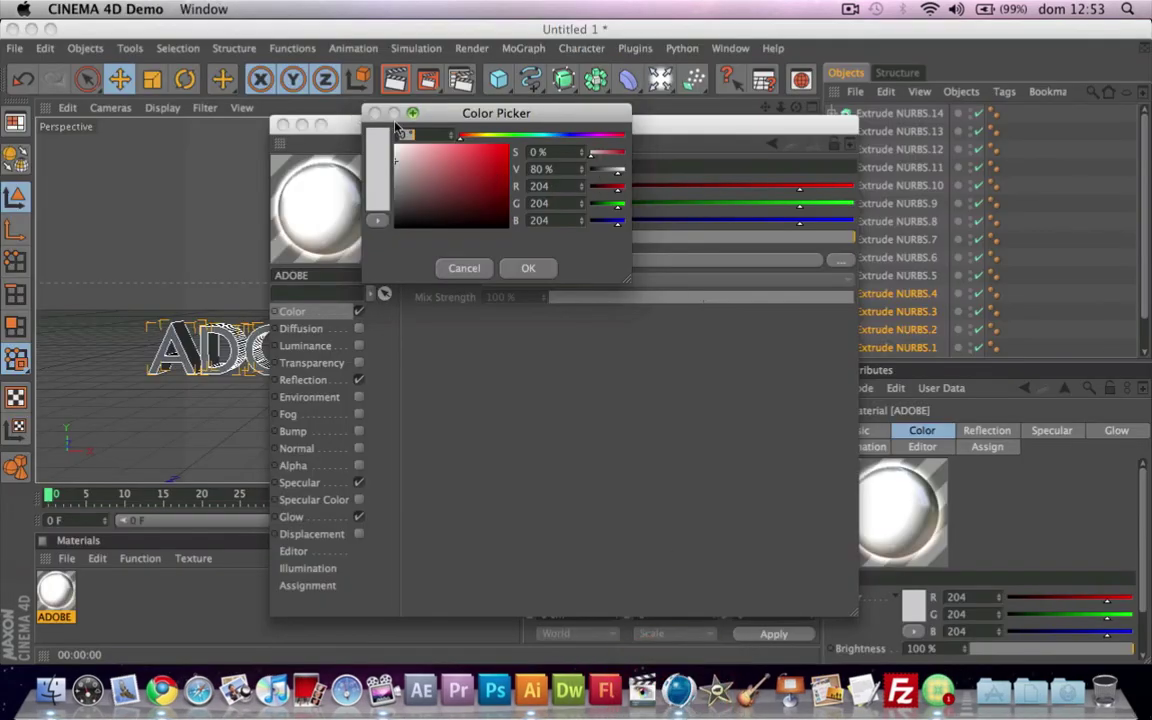
# Step: Enter R 237, G 28, B 37 as the ADOBE material's colour
pyautogui.click(488, 268)
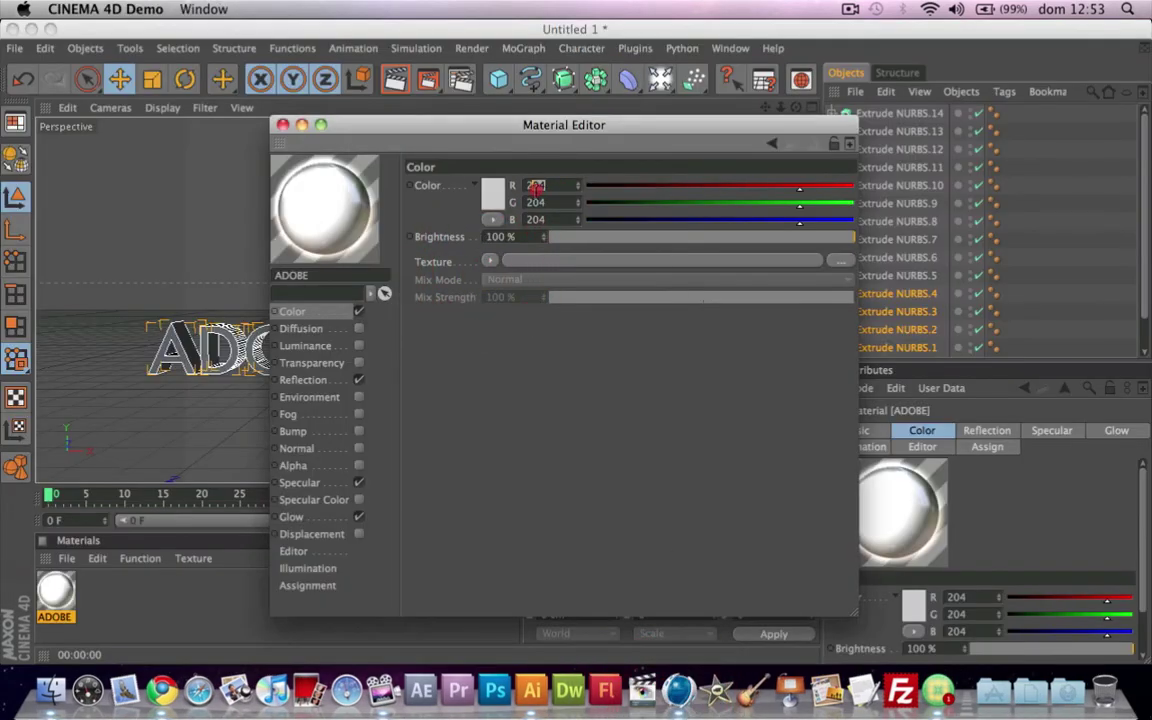
pyautogui.write('237')
pyautogui.press('Return')
pyautogui.write('28')
pyautogui.press('Tab')
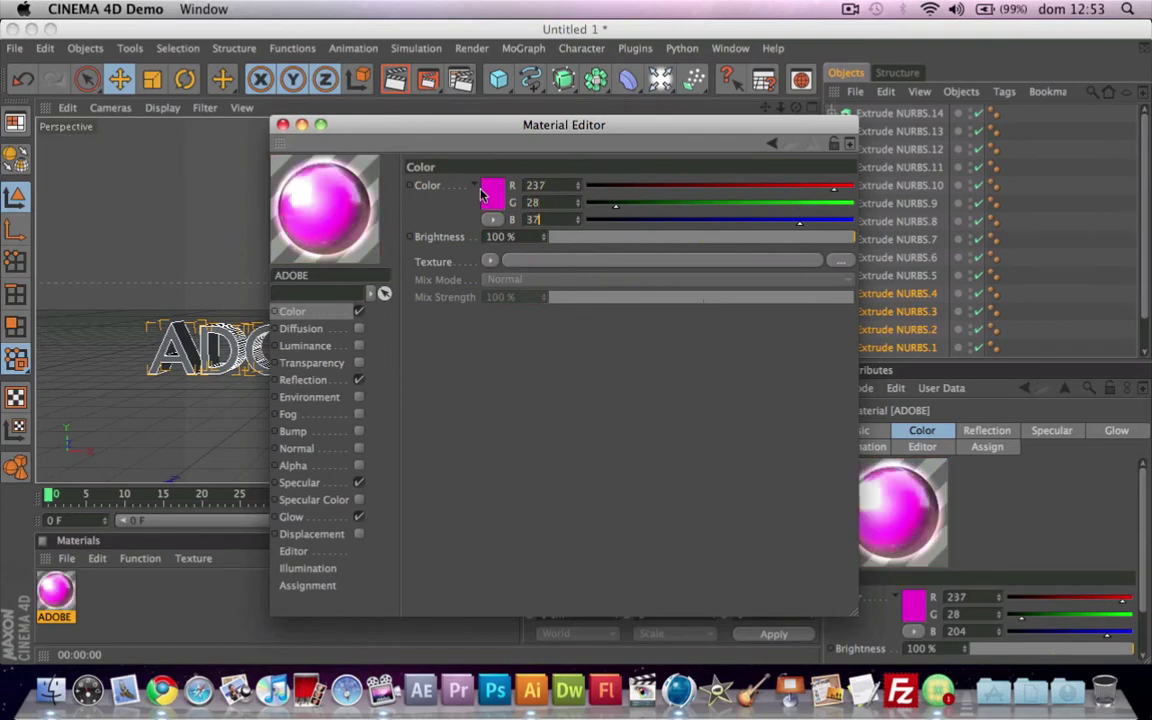
pyautogui.click(573, 397)
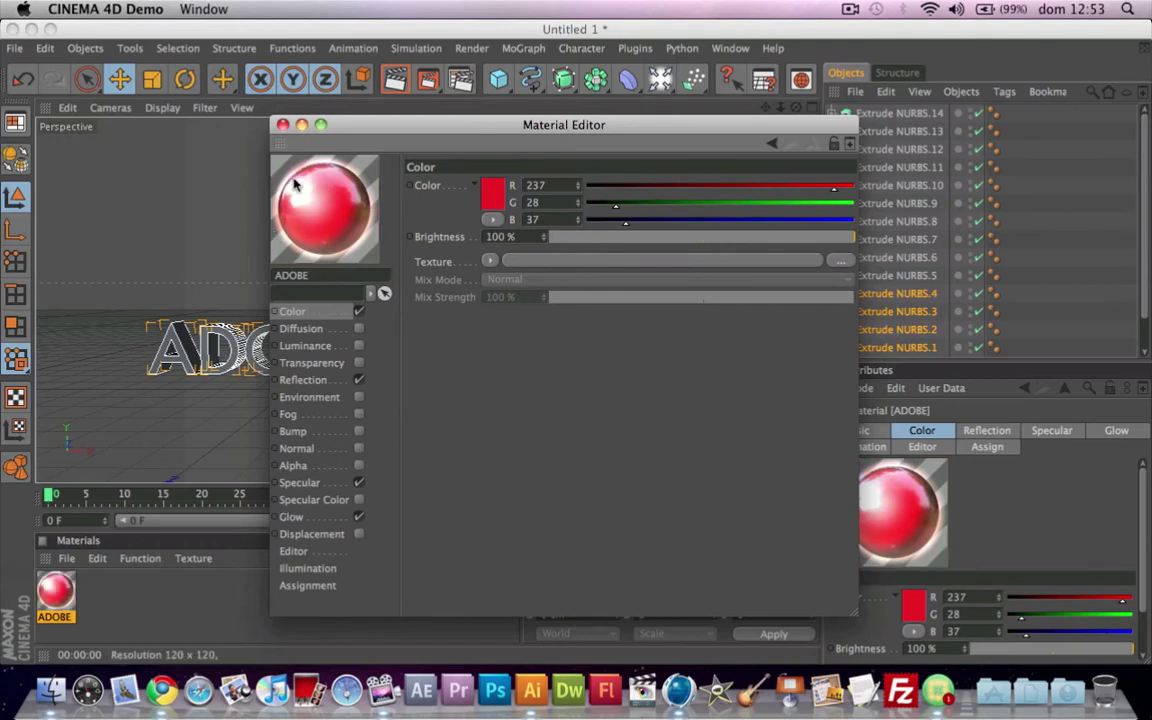
# Step: Close the Material Editor and drag the ADOBE material onto the ADOBE letters
pyautogui.click(284, 125)
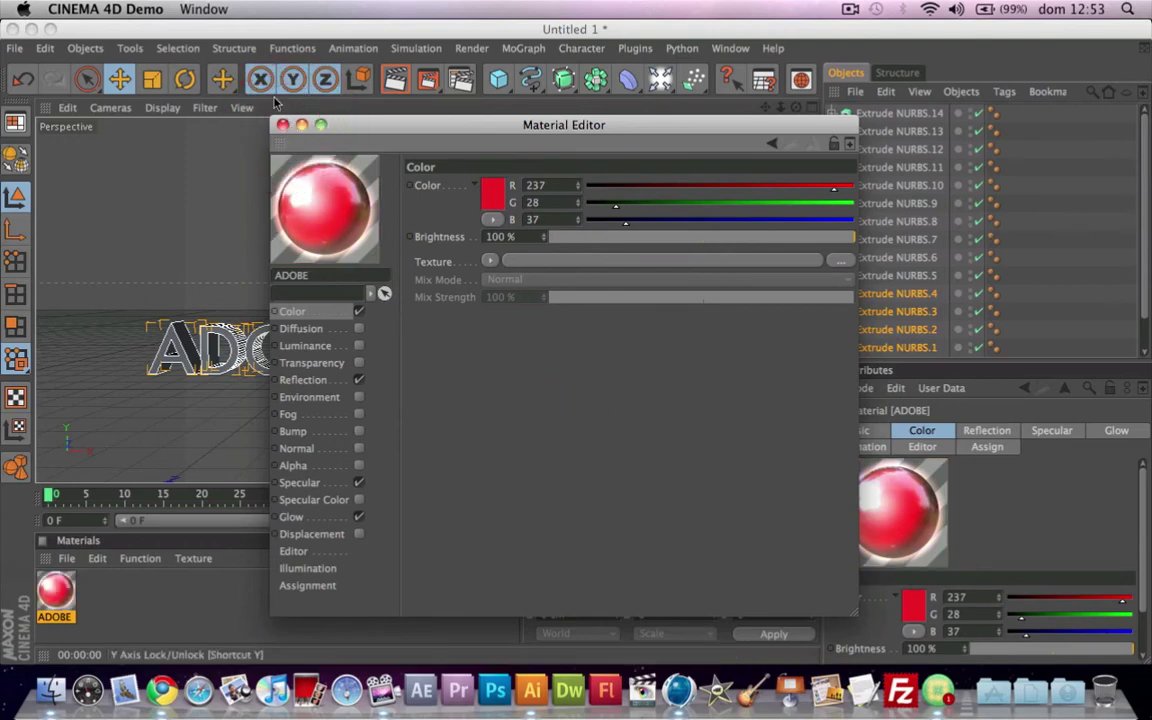
pyautogui.click(283, 126)
pyautogui.moveTo(60, 592); pyautogui.dragTo(257, 342)
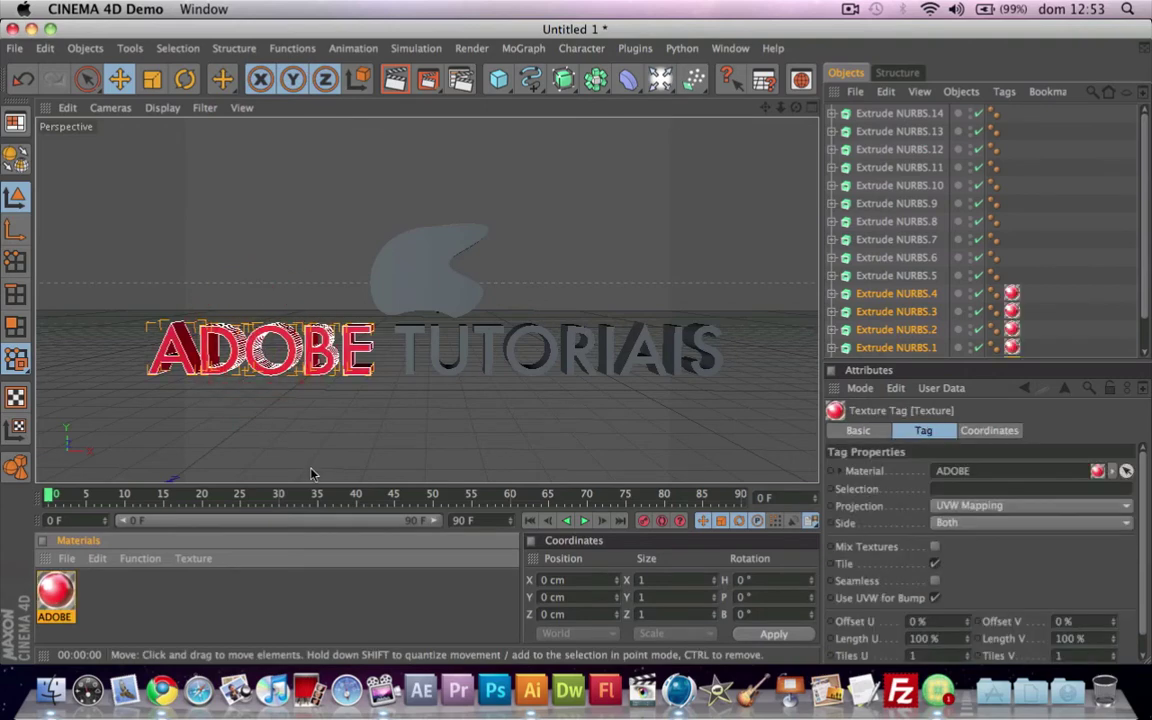
# Step: Deselect everything and render a quick Ctrl+R preview of the red glowing ADOBE, then clear it
pyautogui.click(314, 440)
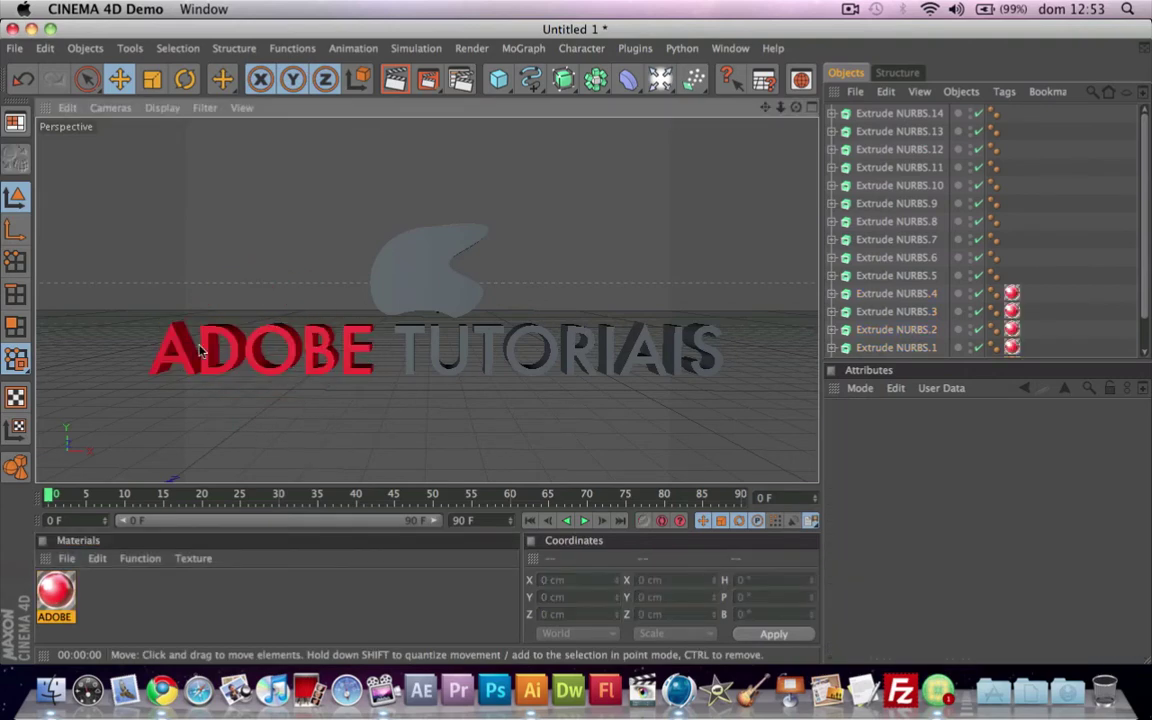
pyautogui.hotkey('ctrl', 'r')
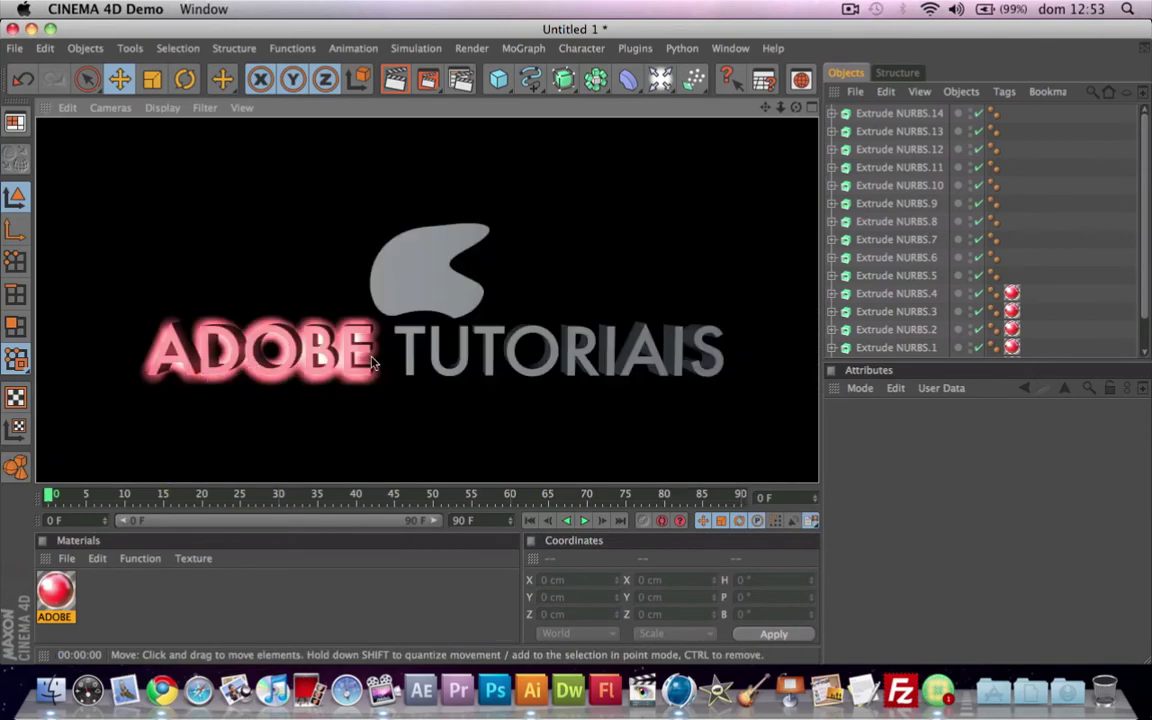
pyautogui.click(491, 435)
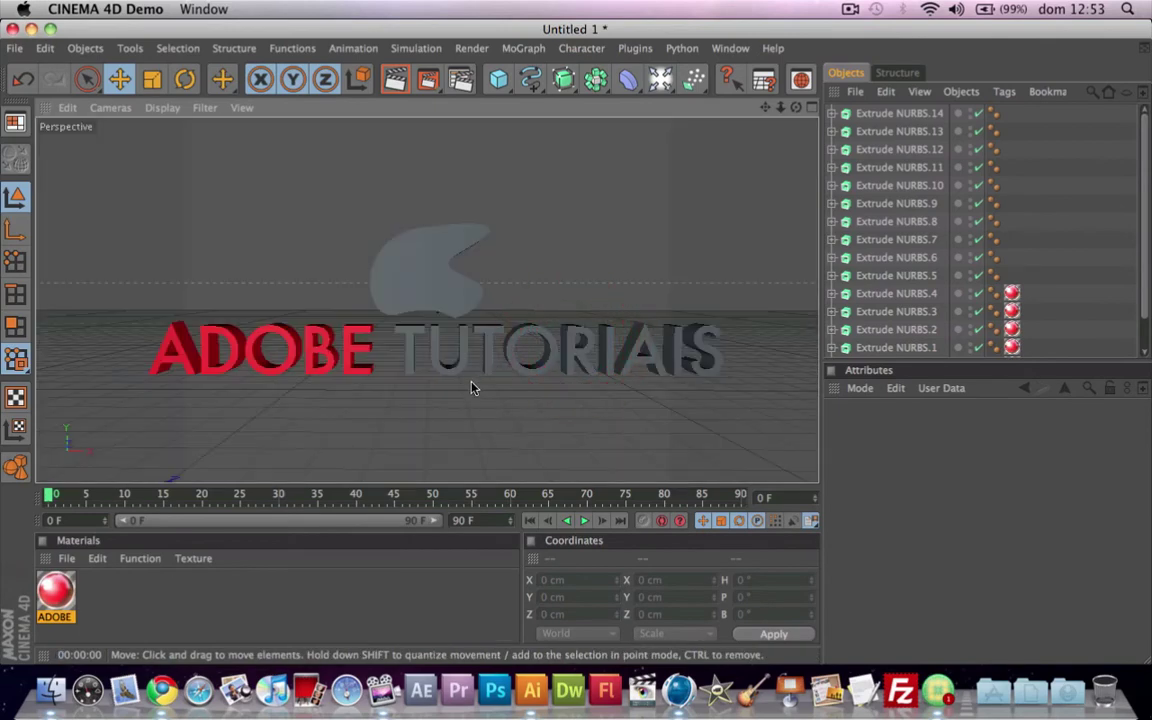
# Step: Select the blob plus every TUTORIAIS letter: T, U, T, O, R, I, A, S, I
pyautogui.click(420, 286)
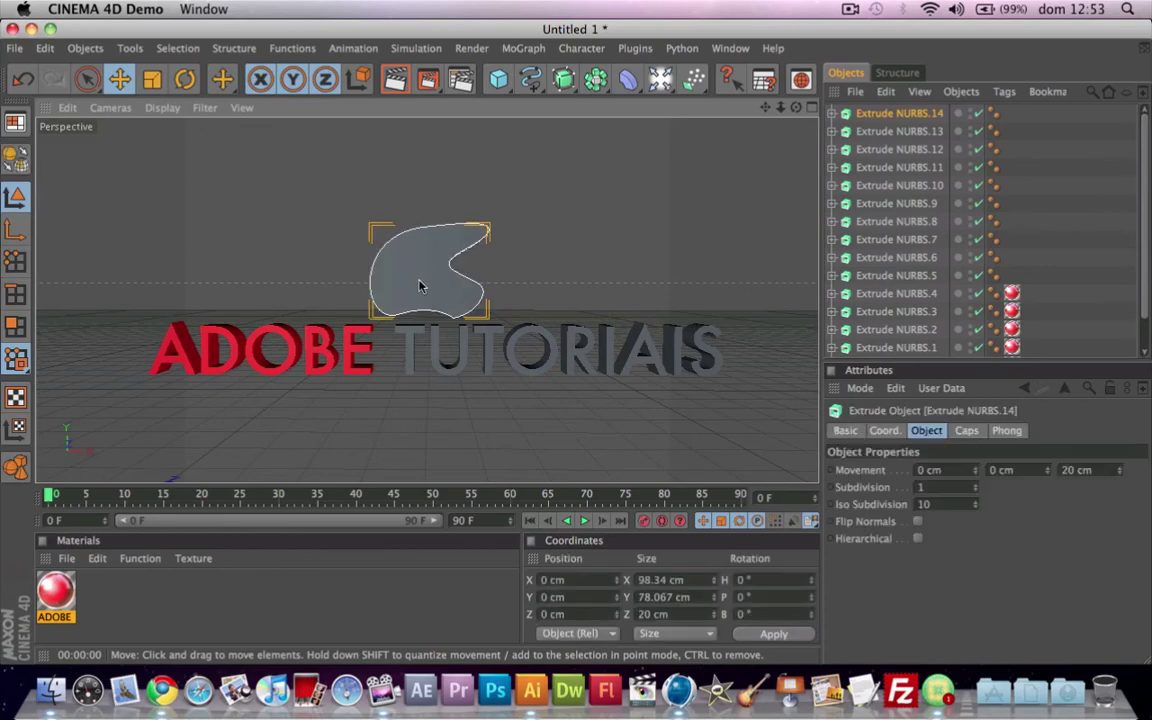
pyautogui.keyDown('shift'); pyautogui.click(411, 348); pyautogui.keyUp('shift')
pyautogui.keyDown('shift'); pyautogui.click(447, 368); pyautogui.keyUp('shift')
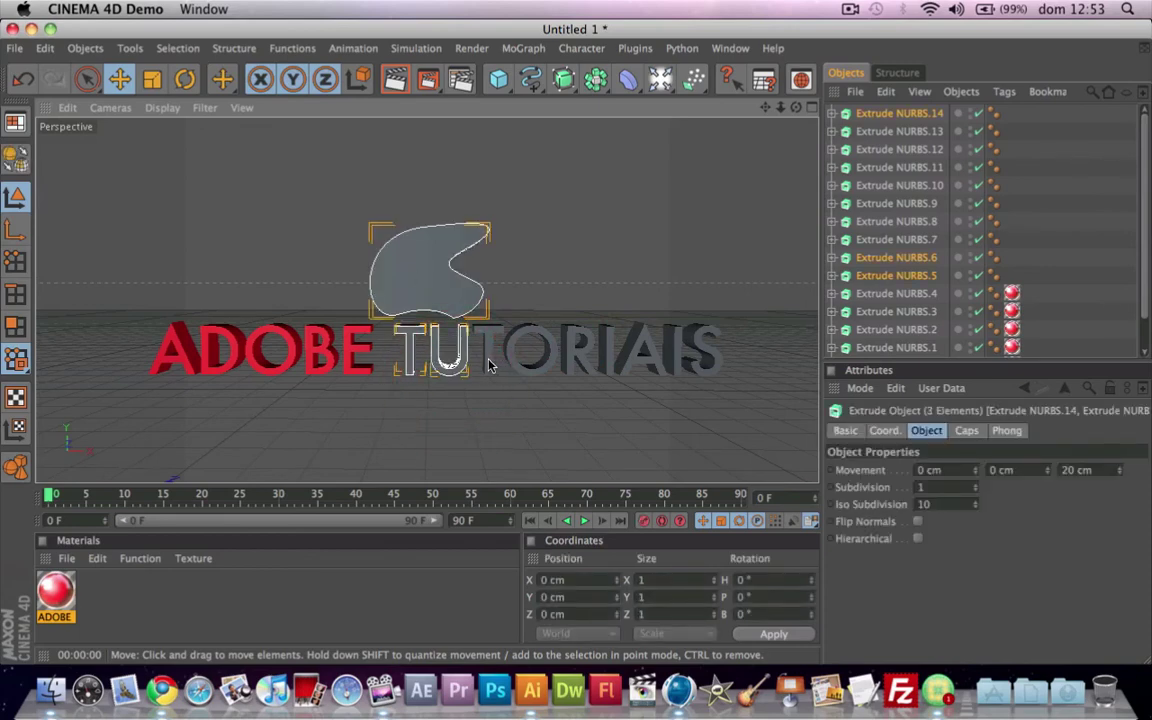
pyautogui.keyDown('shift'); pyautogui.click(476, 352); pyautogui.keyUp('shift')
pyautogui.keyDown('shift'); pyautogui.click(530, 350); pyautogui.keyUp('shift')
pyautogui.keyDown('shift'); pyautogui.click(582, 352); pyautogui.keyUp('shift')
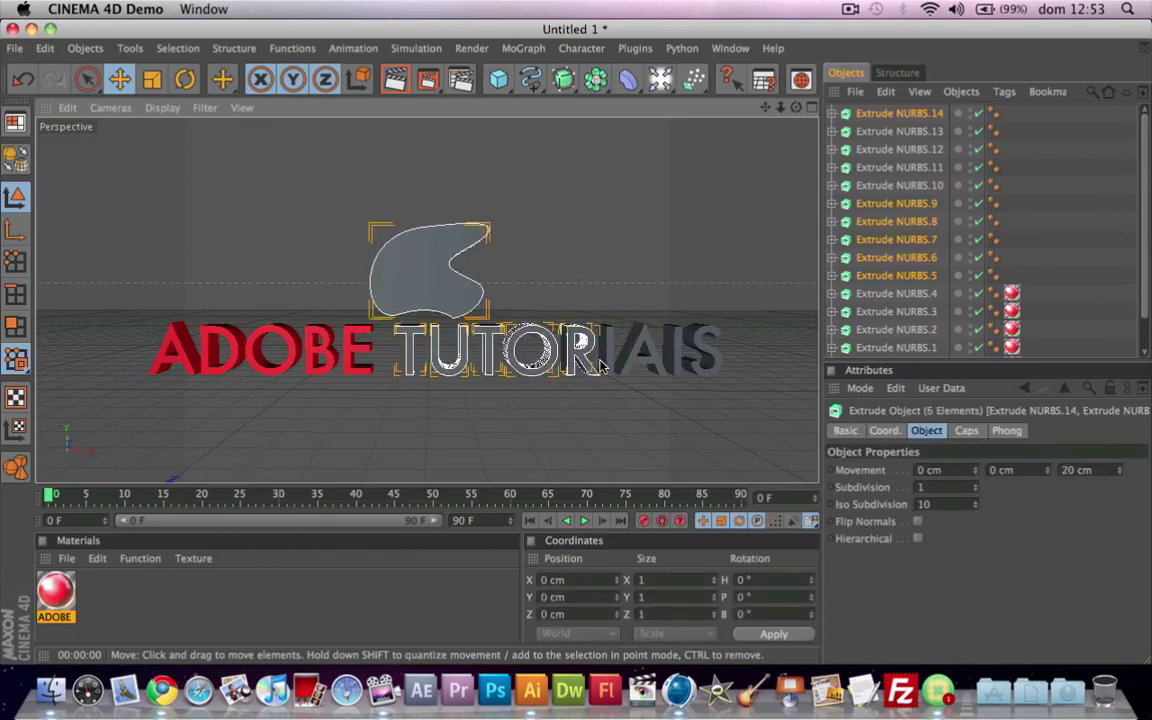
pyautogui.keyDown('shift'); pyautogui.click(612, 361); pyautogui.keyUp('shift')
pyautogui.keyDown('shift'); pyautogui.click(648, 355); pyautogui.keyUp('shift')
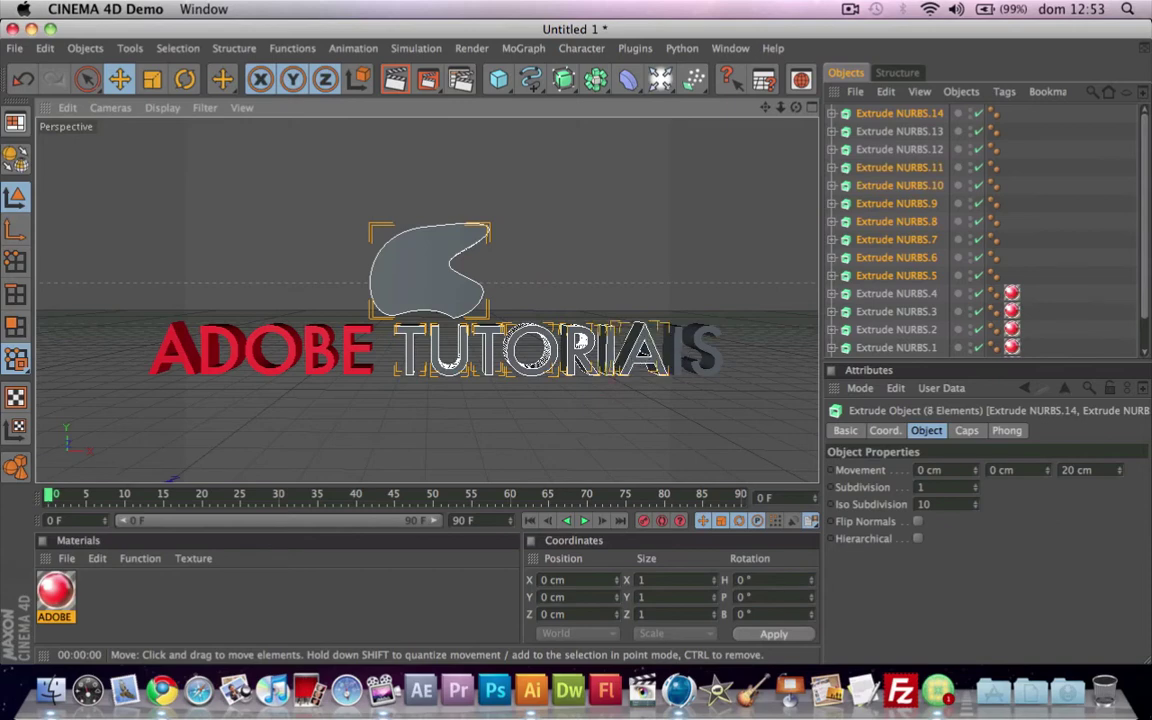
pyautogui.keyDown('shift'); pyautogui.click(710, 353); pyautogui.keyUp('shift')
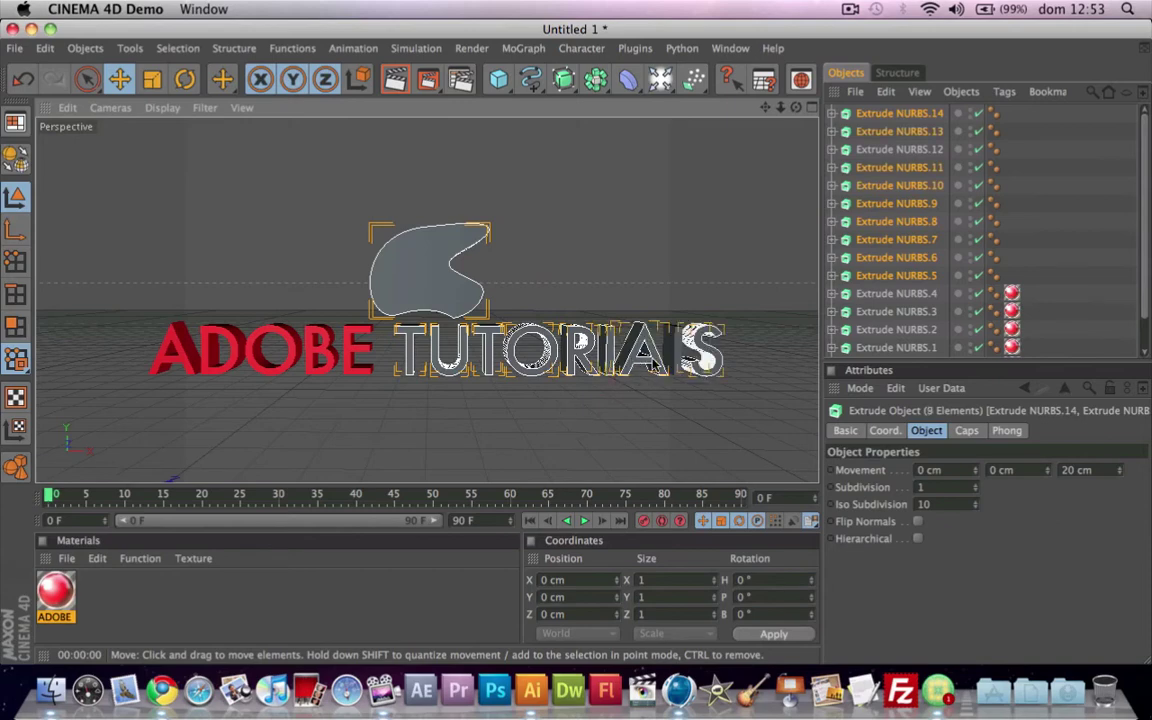
pyautogui.keyDown('shift'); pyautogui.click(673, 349); pyautogui.keyUp('shift')
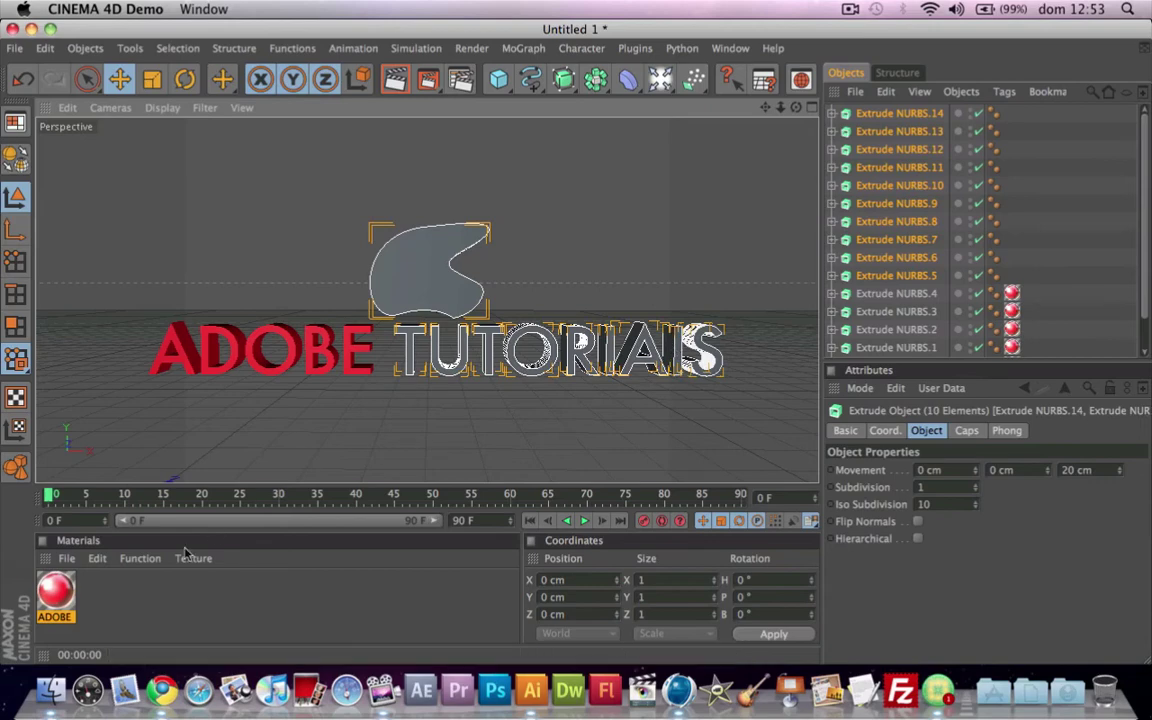
# Step: Create a new material named Outros and set its colour to R 0, G 82, B 149
pyautogui.doubleClick(117, 598)
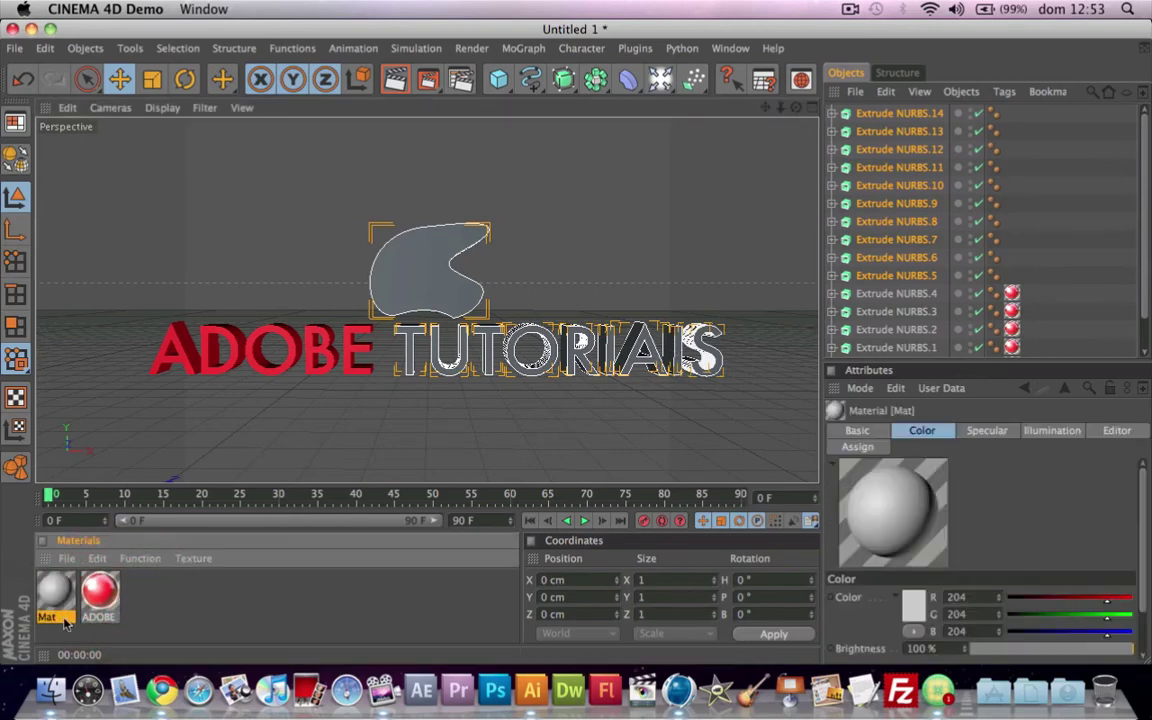
pyautogui.doubleClick(48, 618)
pyautogui.write('Outros')
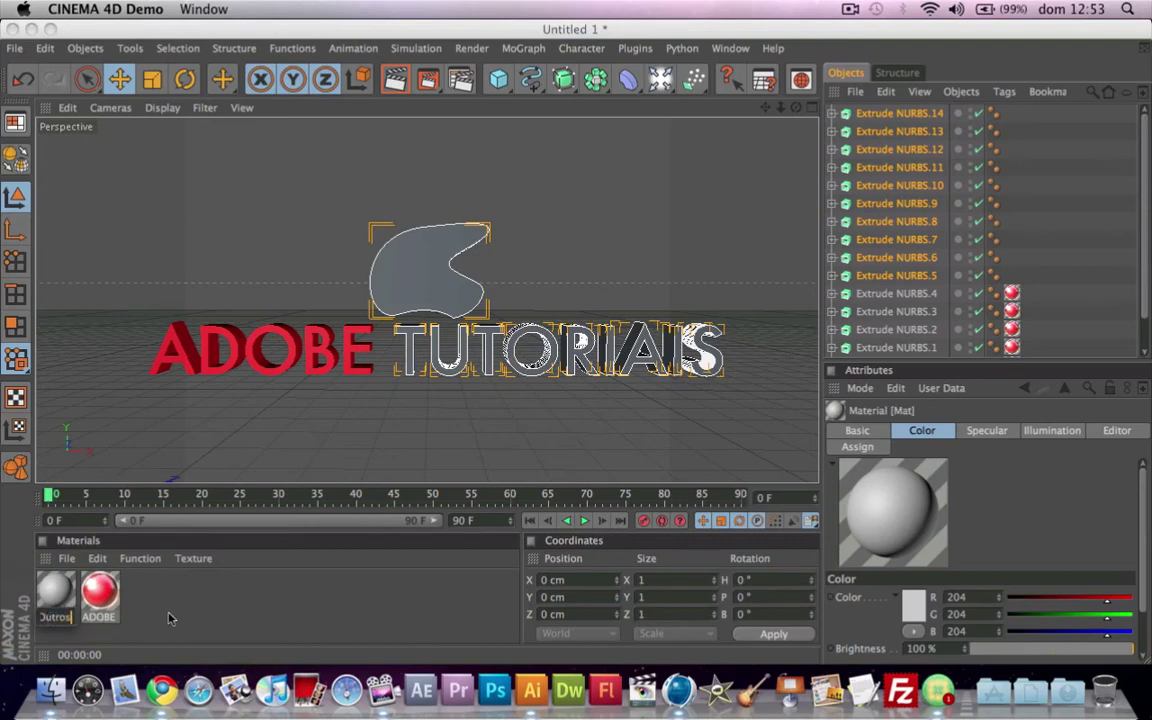
pyautogui.click(194, 618)
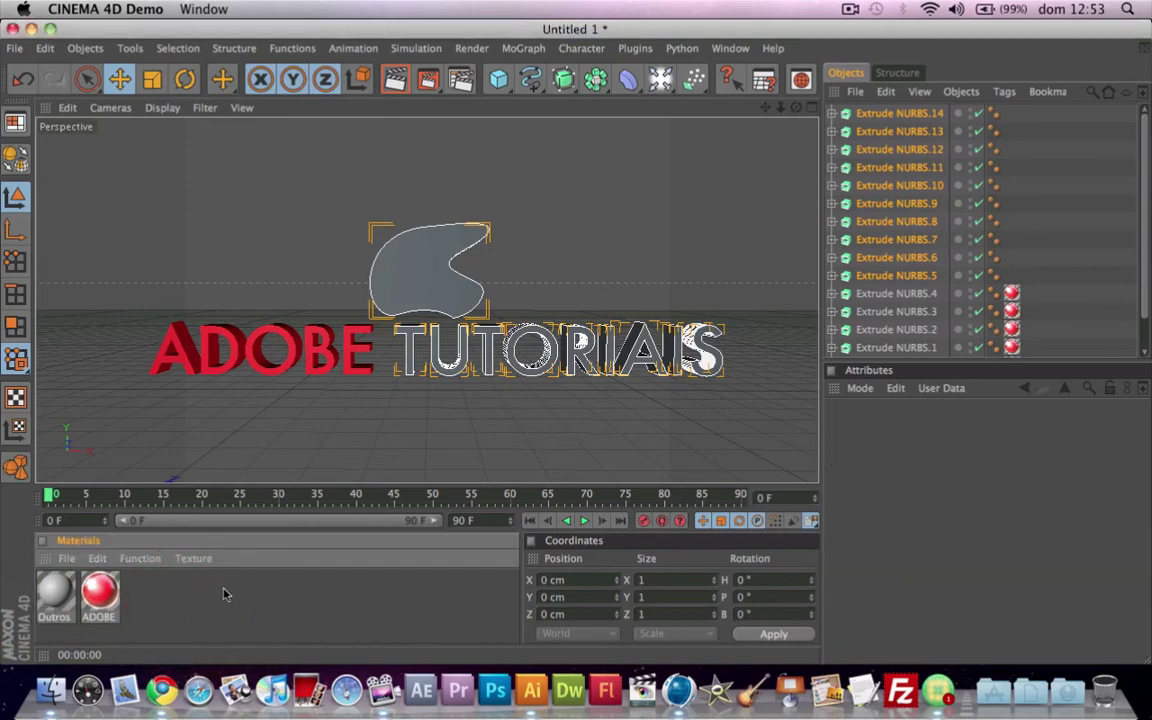
pyautogui.doubleClick(55, 600)
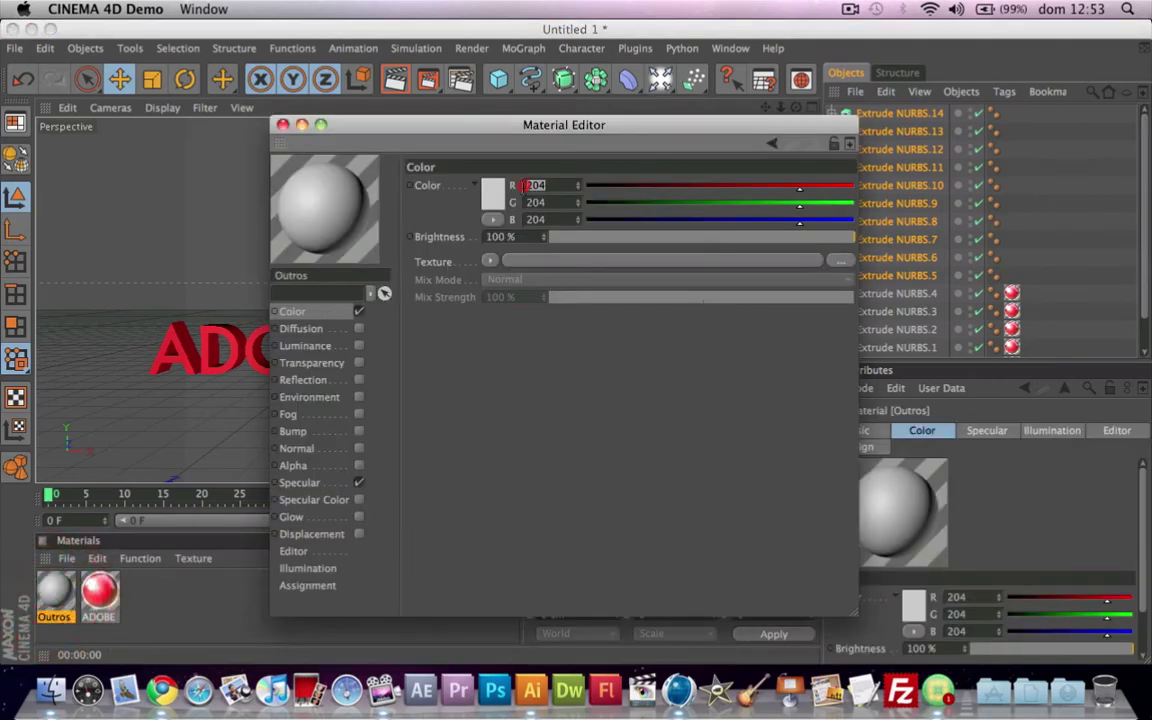
pyautogui.click(540, 185)
pyautogui.press('Tab')
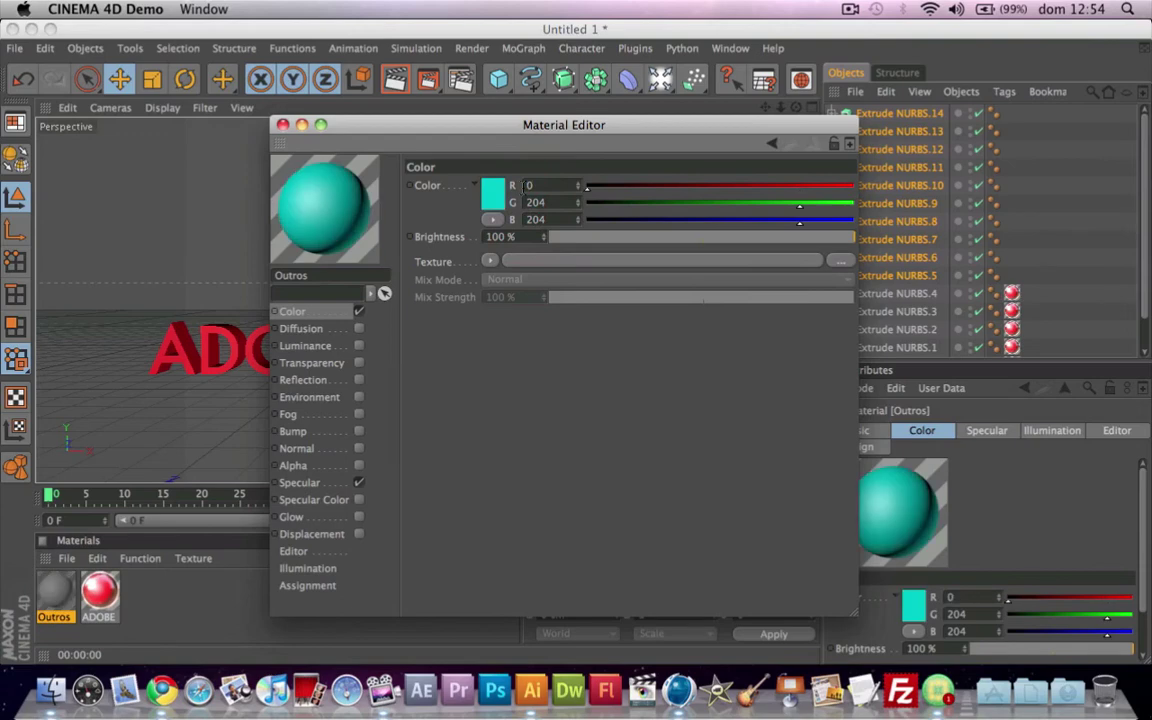
pyautogui.write('82')
pyautogui.press('Tab')
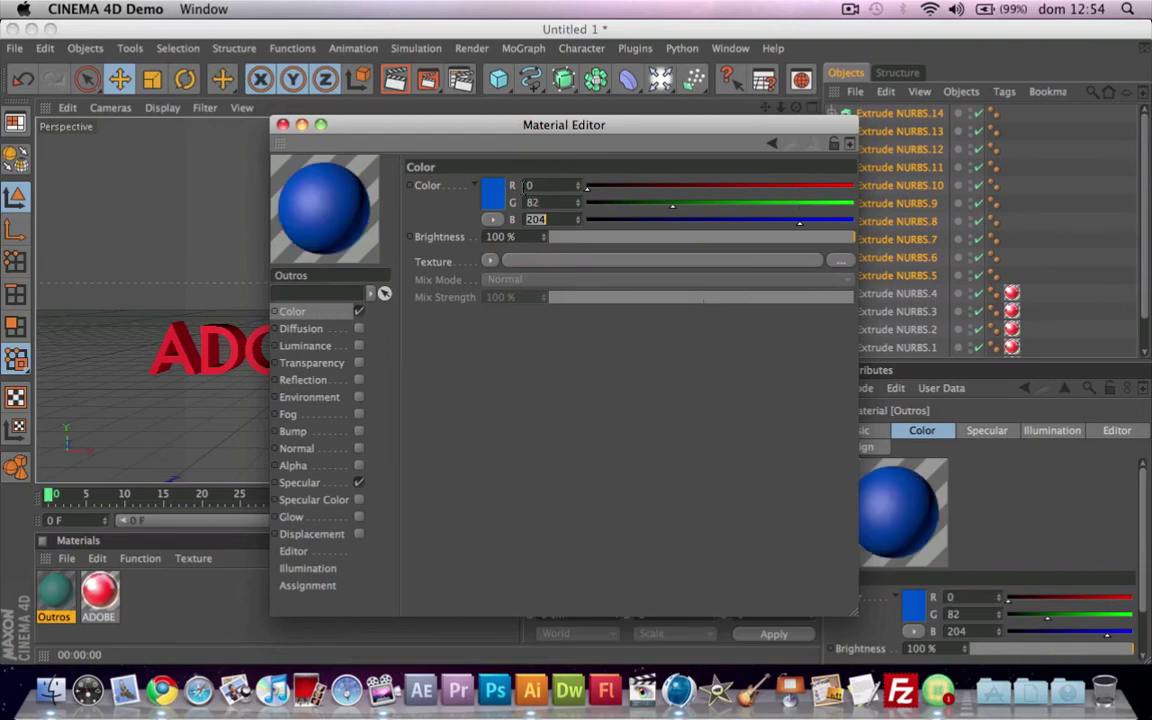
pyautogui.write('149')
pyautogui.click(503, 345)
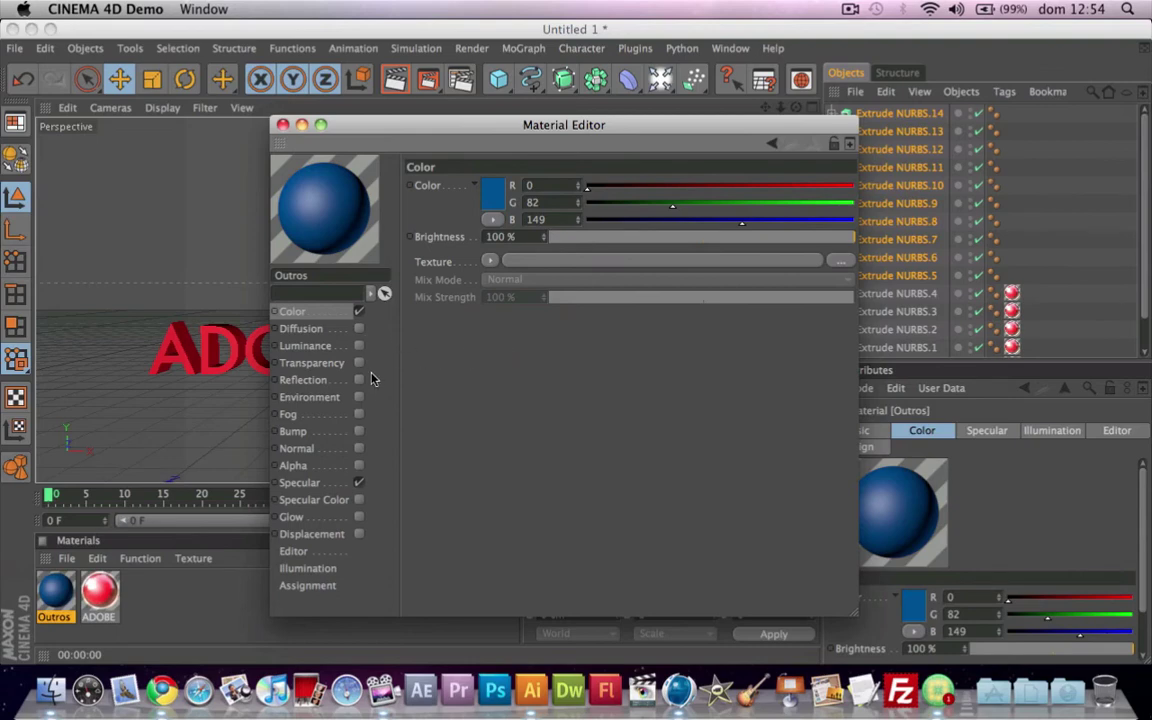
# Step: Enable Reflection with a Fresnel texture and turn on Glow for Outros
pyautogui.click(358, 379)
pyautogui.click(491, 285)
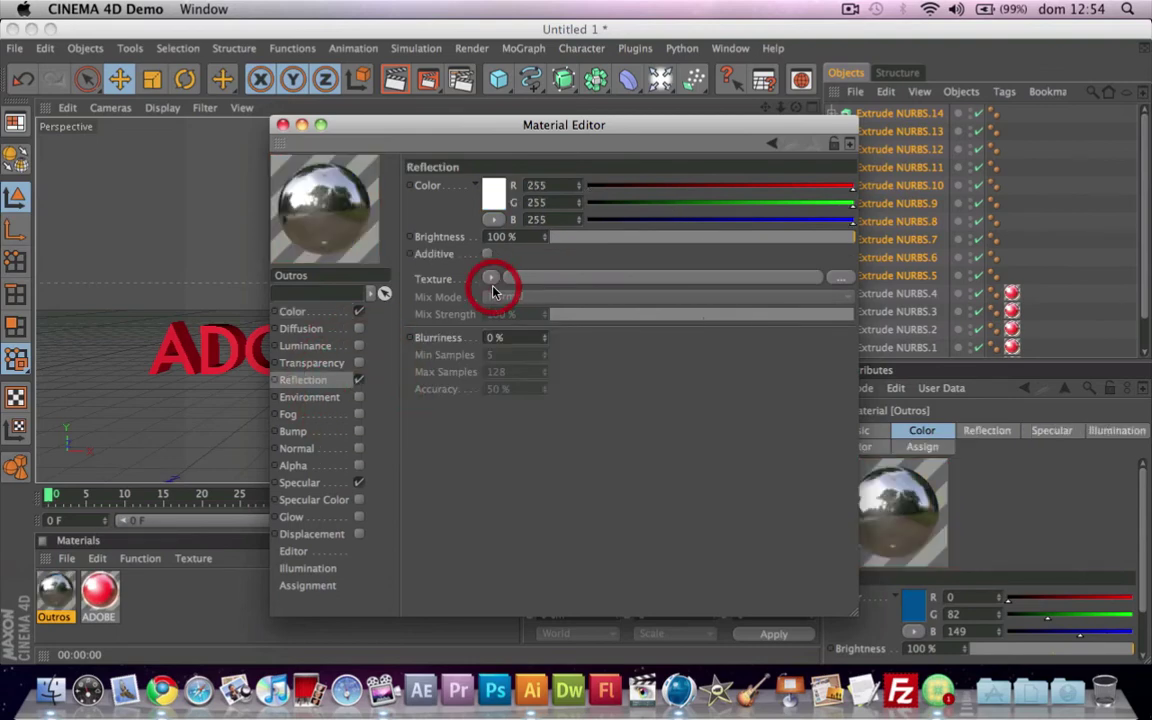
pyautogui.click(507, 428)
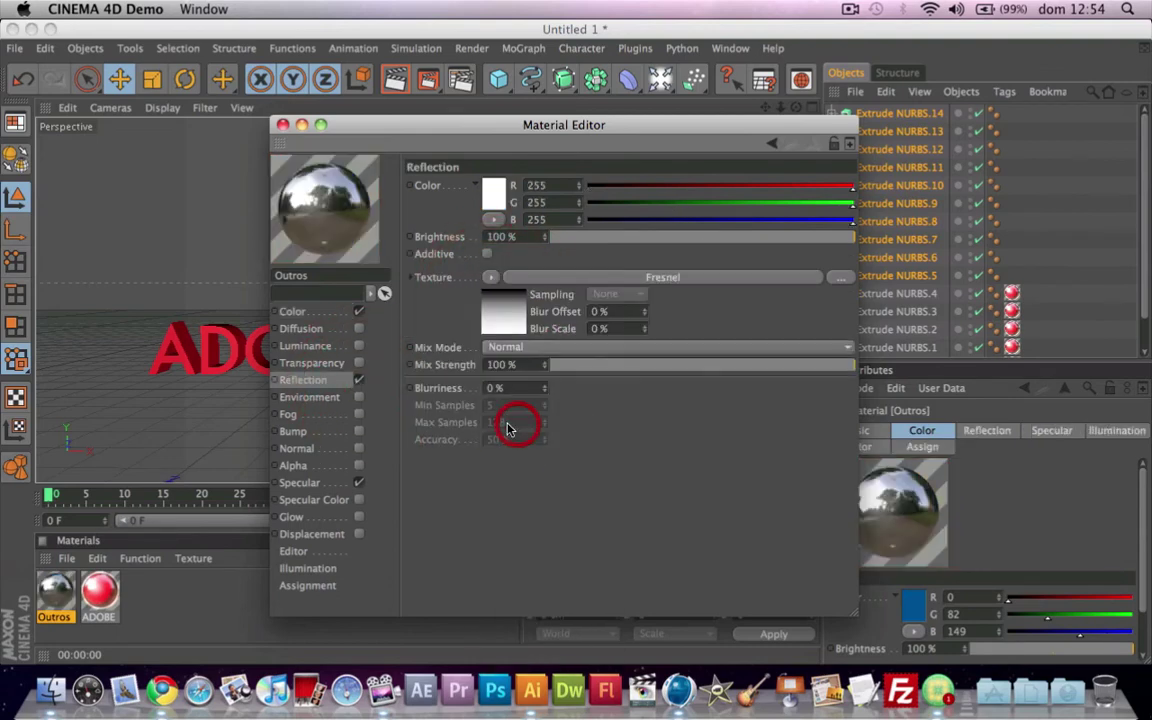
pyautogui.click(848, 9)
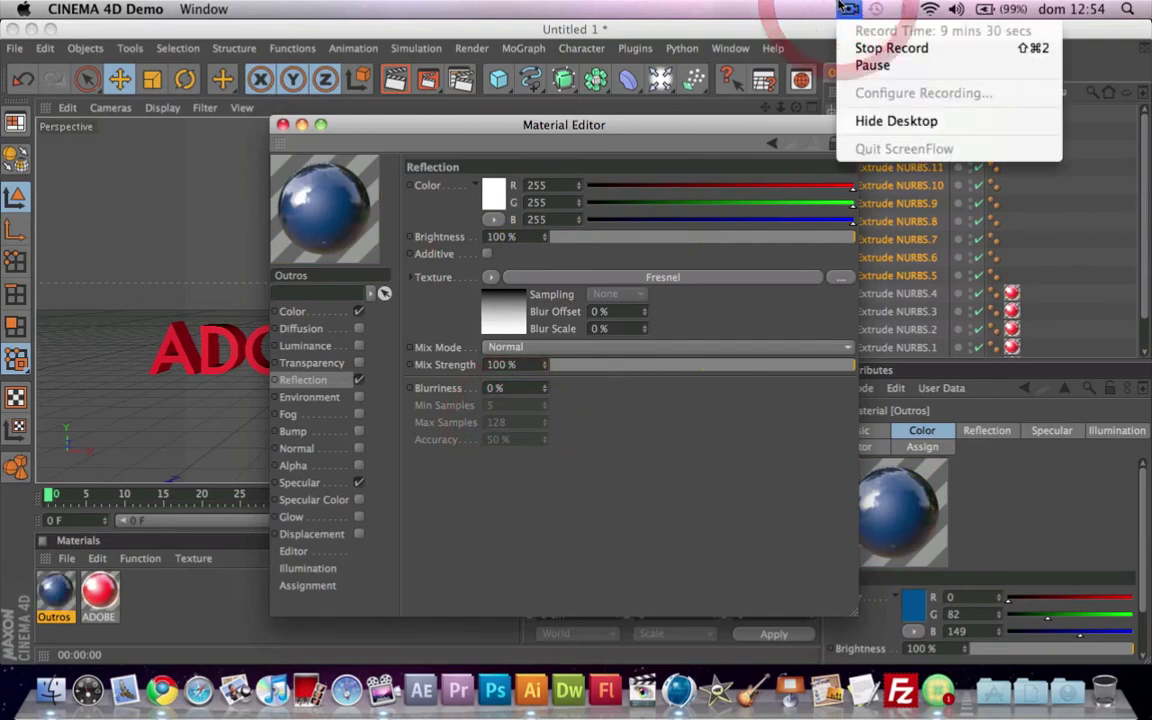
pyautogui.click(461, 547)
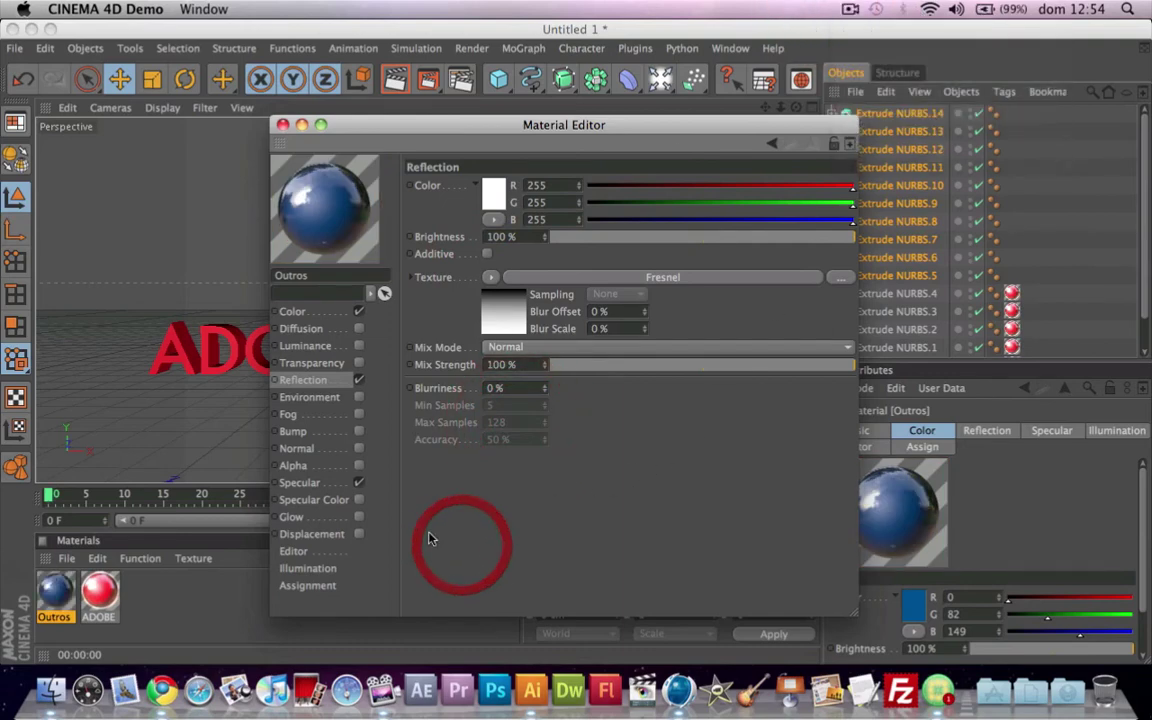
pyautogui.click(360, 518)
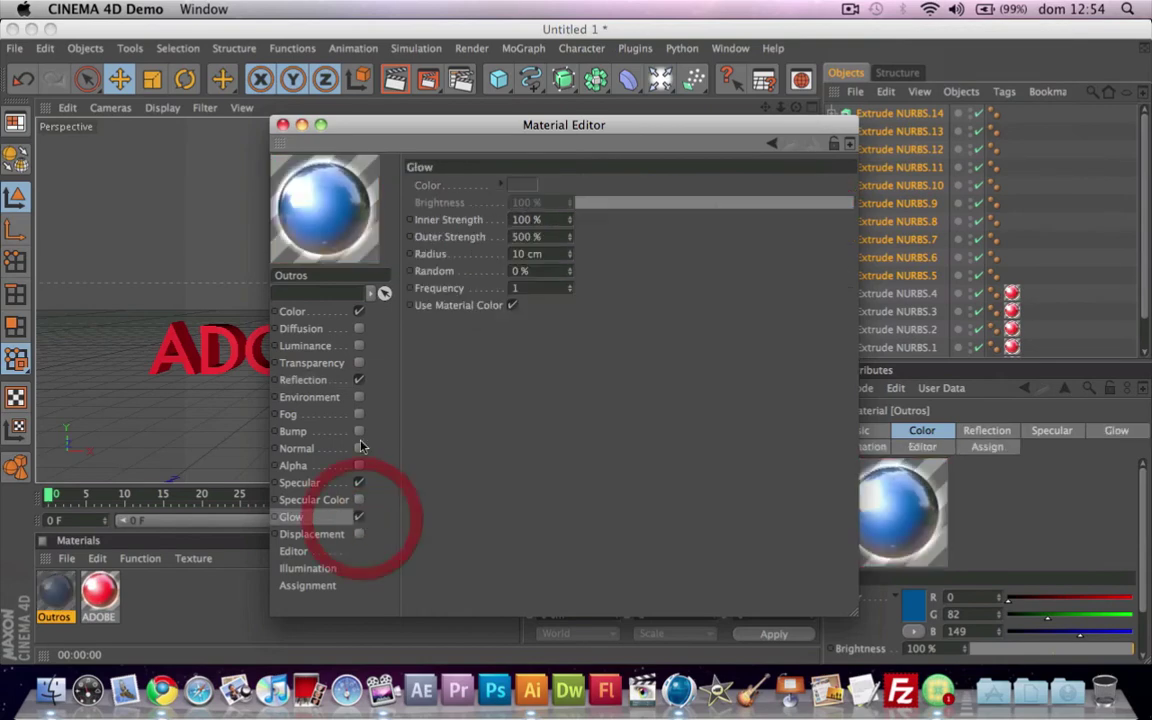
pyautogui.click(283, 126)
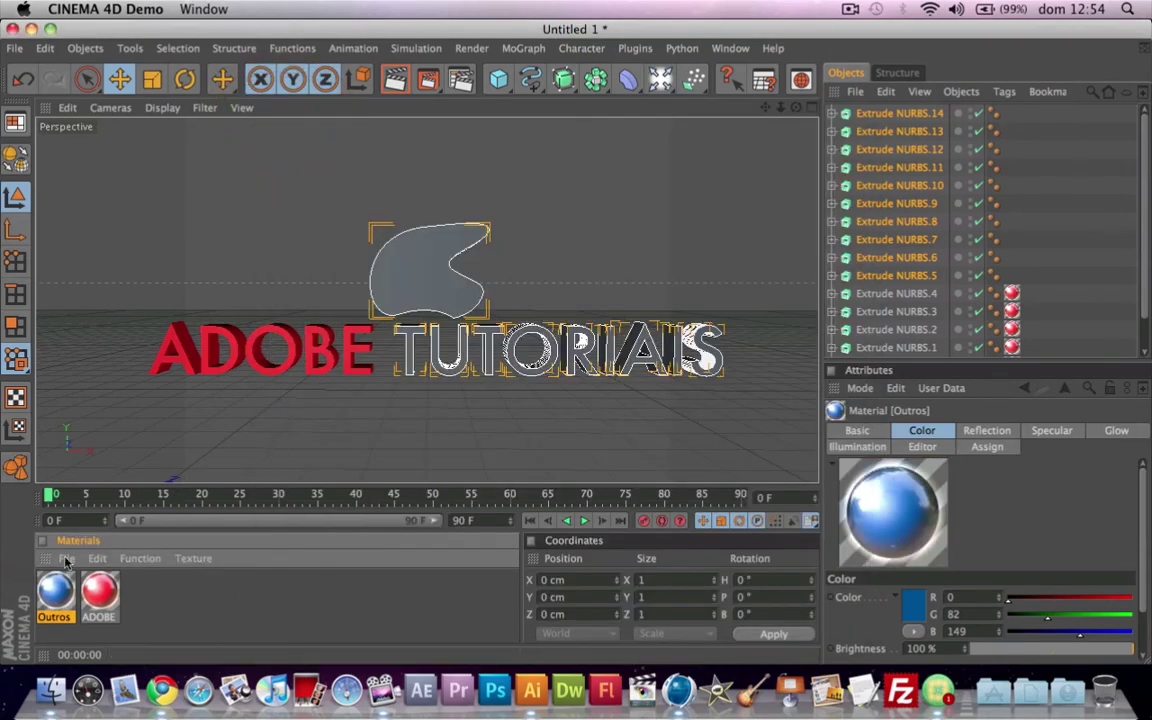
pyautogui.moveTo(55, 590); pyautogui.dragTo(377, 258)
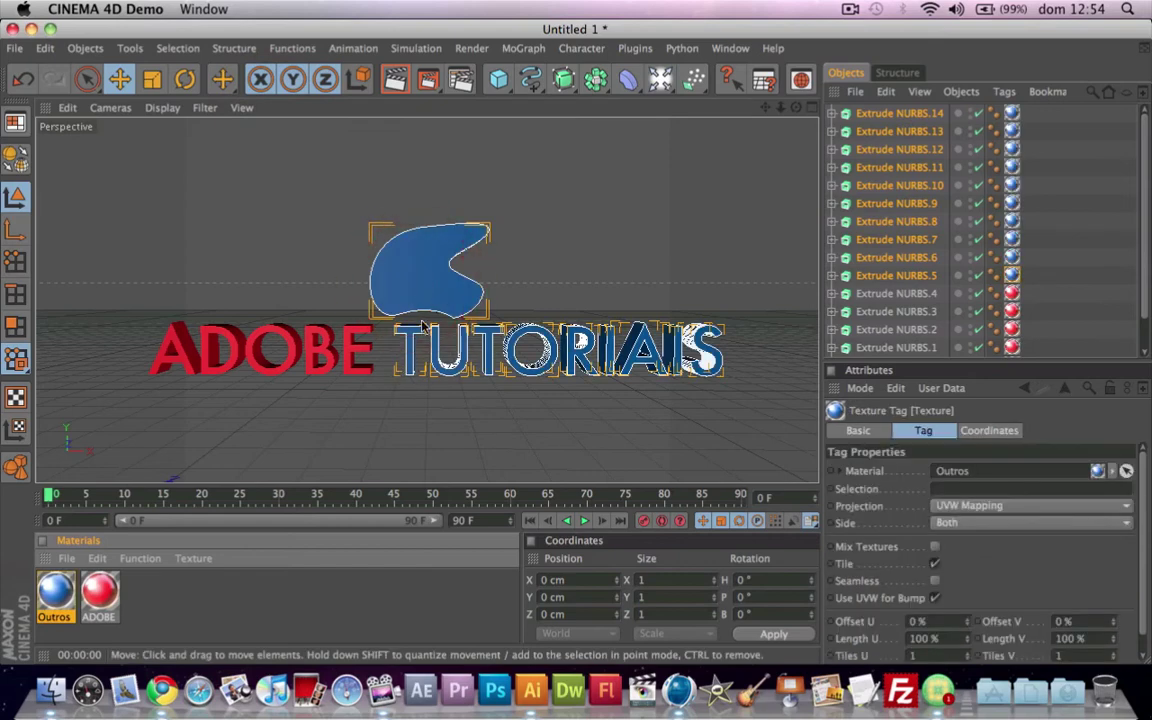
pyautogui.click(541, 381)
pyautogui.moveTo(541, 381)
pyautogui.keyDown('alt'); pyautogui.mouseDown()
pyautogui.moveTo(610, 385)
pyautogui.moveTo(604, 429)
pyautogui.mouseUp(); pyautogui.keyUp('alt')
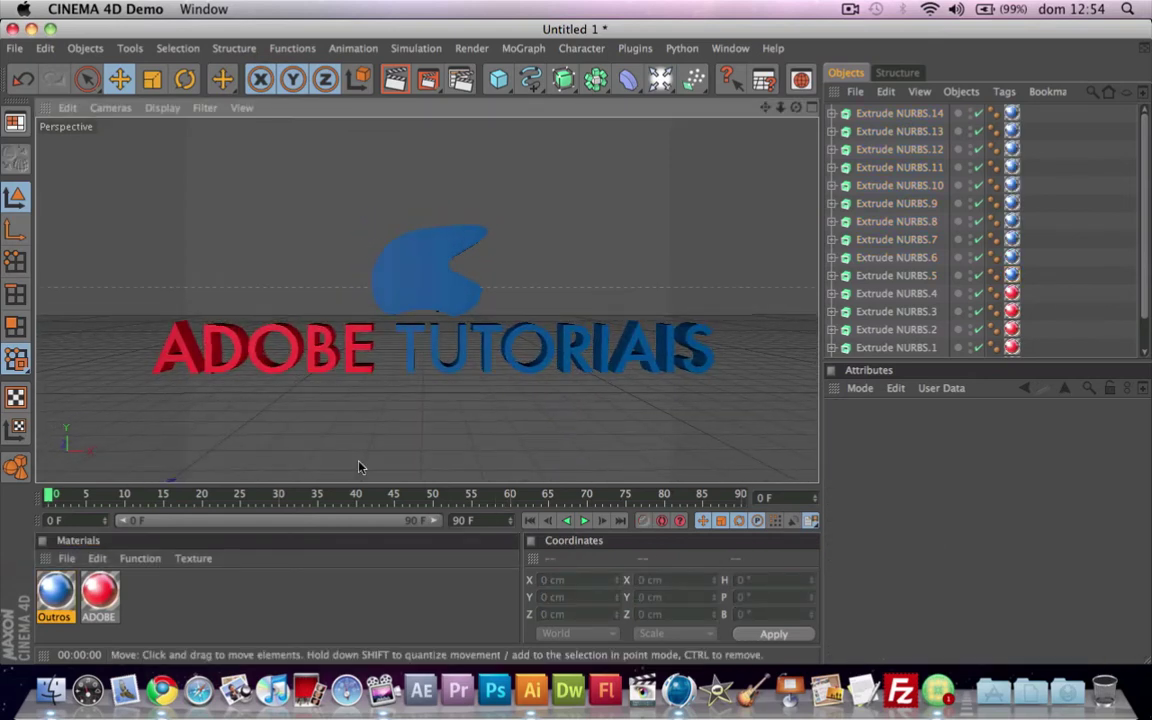
pyautogui.keyDown('alt'); pyautogui.moveTo(575, 323); pyautogui.dragTo(418, 412); pyautogui.keyUp('alt')
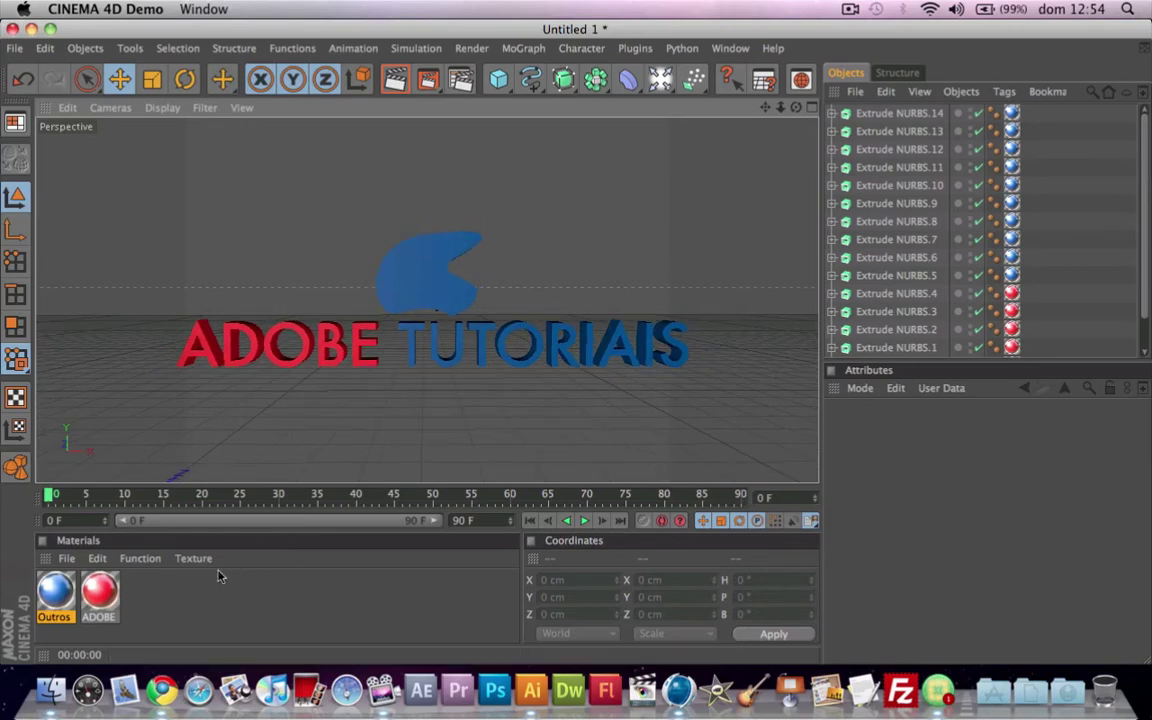
pyautogui.hotkey('ctrl', 'r')
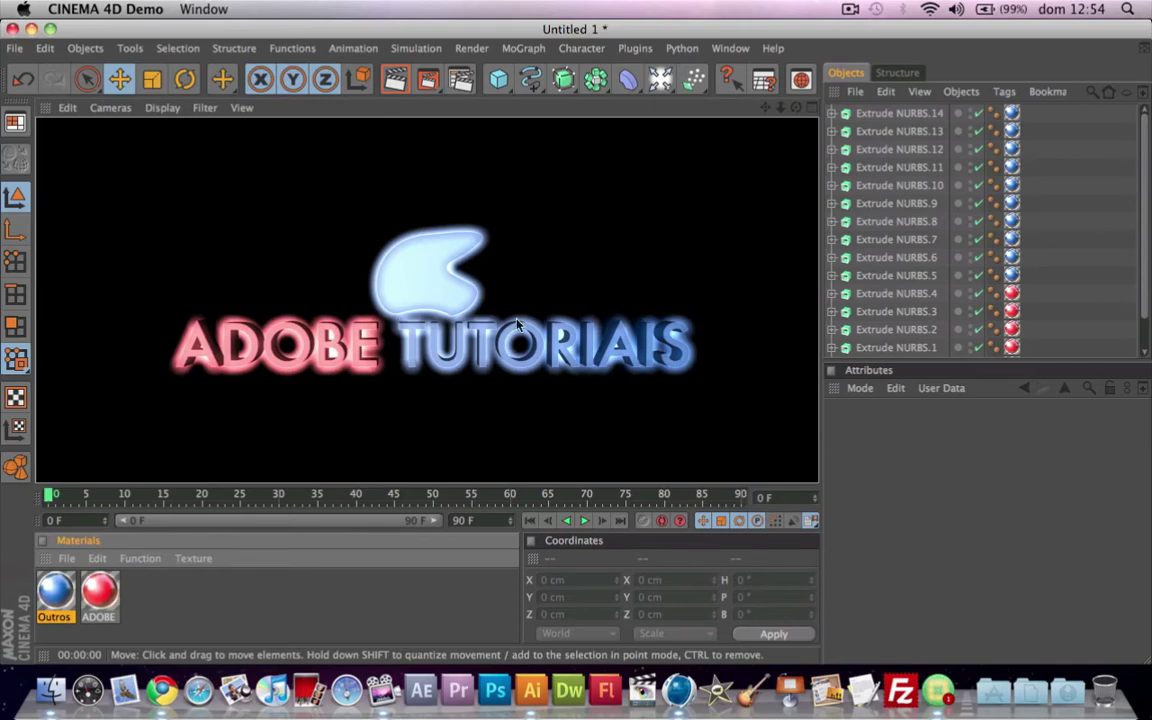
pyautogui.keyDown('alt'); pyautogui.moveTo(437, 400); pyautogui.dragTo(433, 407); pyautogui.keyUp('alt')
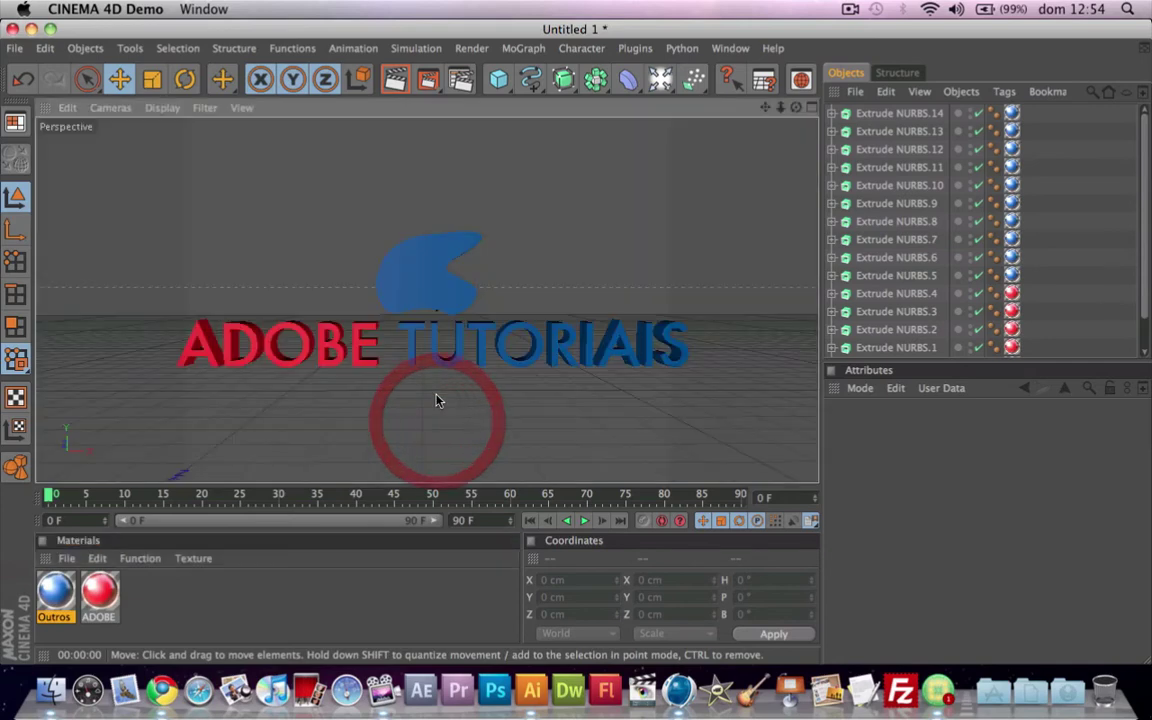
# Step: Add an Omni light and move it along X and up above the logo's right side
pyautogui.click(193, 590)
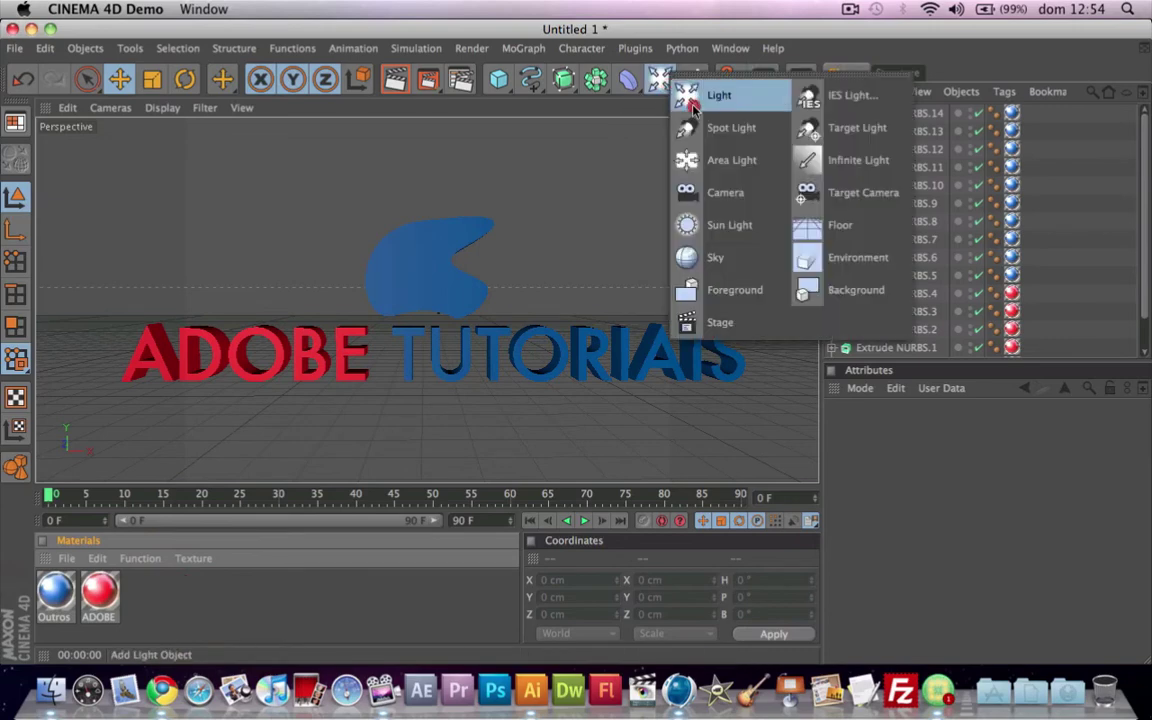
pyautogui.moveTo(667, 88); pyautogui.dragTo(692, 100)
pyautogui.keyDown('alt'); pyautogui.moveTo(594, 283); pyautogui.dragTo(700, 300); pyautogui.keyUp('alt')
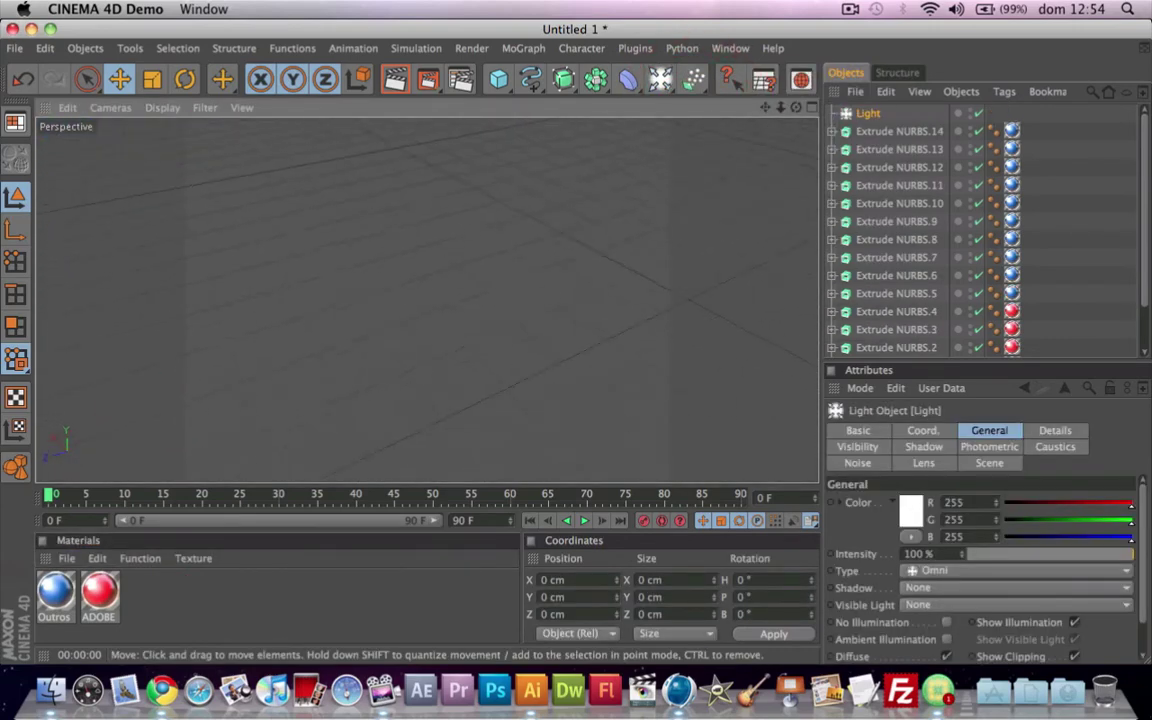
pyautogui.moveTo(427, 290)
pyautogui.keyDown('alt'); pyautogui.mouseDown()
pyautogui.moveTo(500, 300)
pyautogui.moveTo(450, 339)
pyautogui.mouseUp(); pyautogui.keyUp('alt')
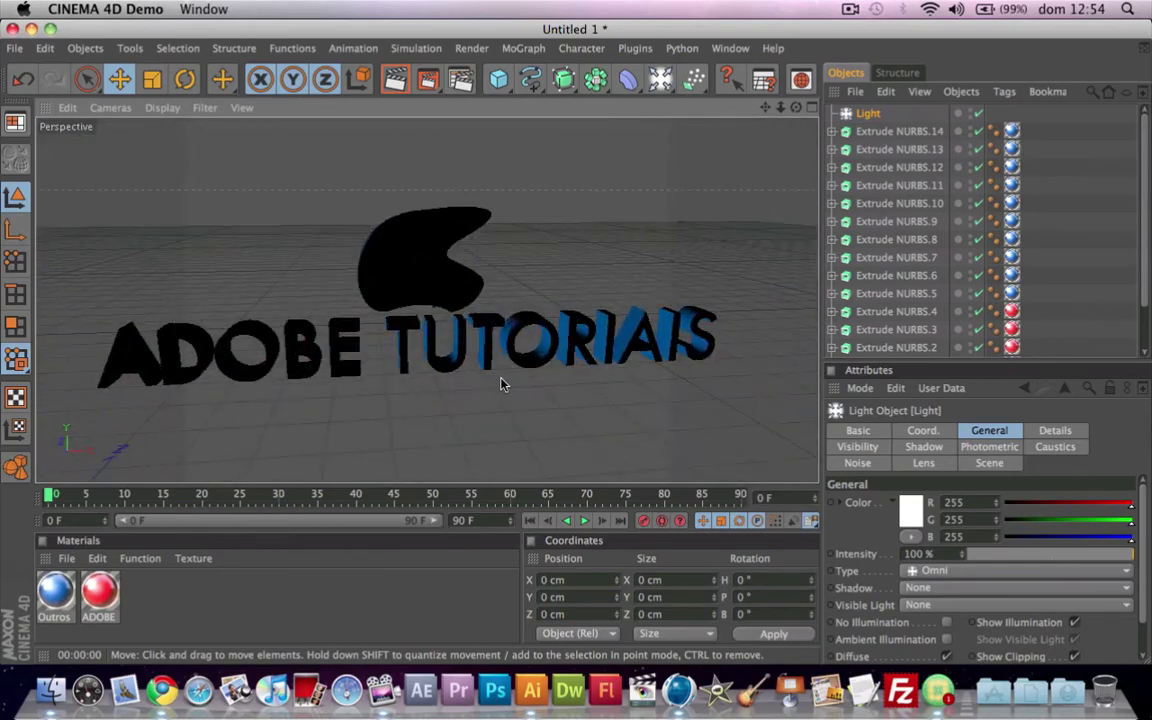
pyautogui.scroll(-5, 425, 390)
pyautogui.moveTo(365, 395)
pyautogui.mouseDown()
pyautogui.moveTo(432, 388)
pyautogui.moveTo(428, 320)
pyautogui.mouseUp()
pyautogui.scroll(1, 442, 378)
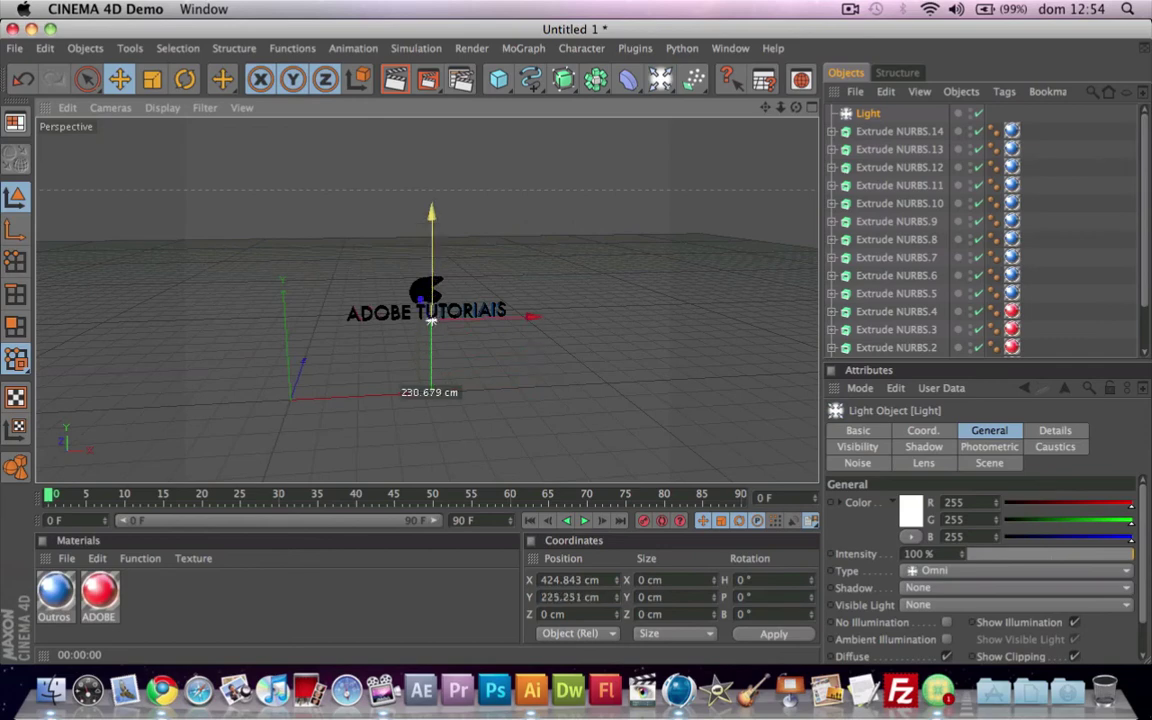
pyautogui.moveTo(434, 404)
pyautogui.keyDown('alt'); pyautogui.mouseDown()
pyautogui.moveTo(431, 308)
pyautogui.moveTo(420, 348)
pyautogui.moveTo(549, 378)
pyautogui.mouseUp(); pyautogui.keyUp('alt')
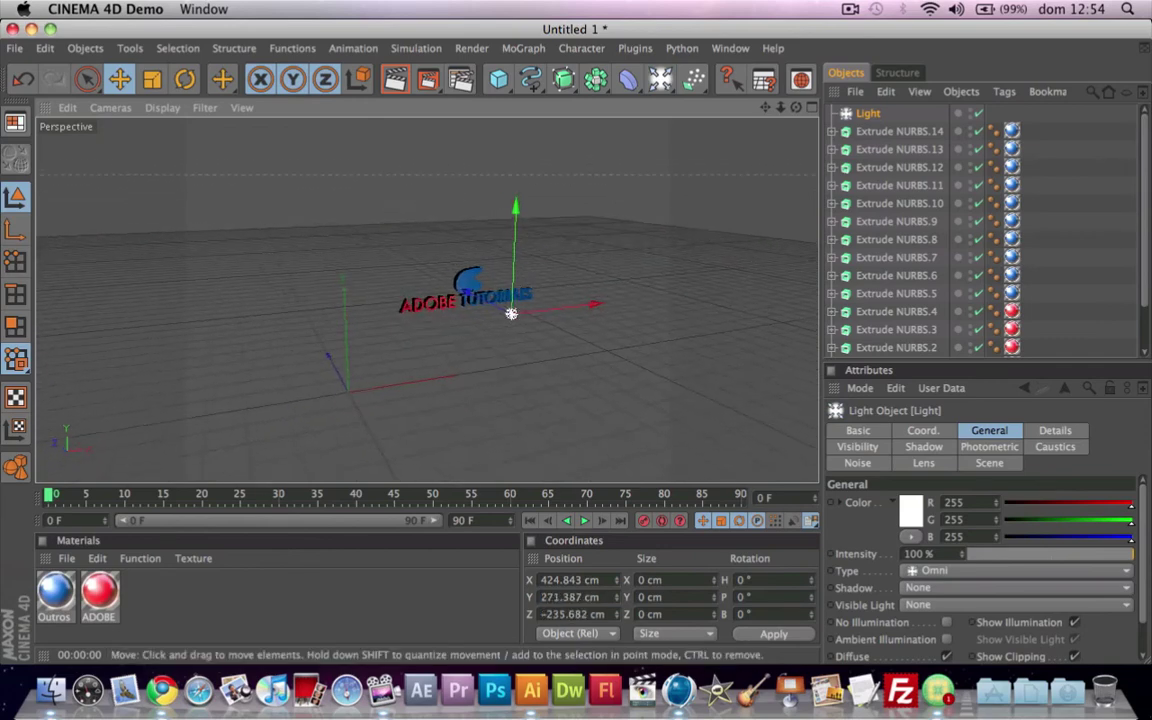
# Step: Duplicate the light three times, moving copies along Z and X to surround the logo
pyautogui.hotkey('ctrl', 'c')
pyautogui.hotkey('ctrl', 'v')
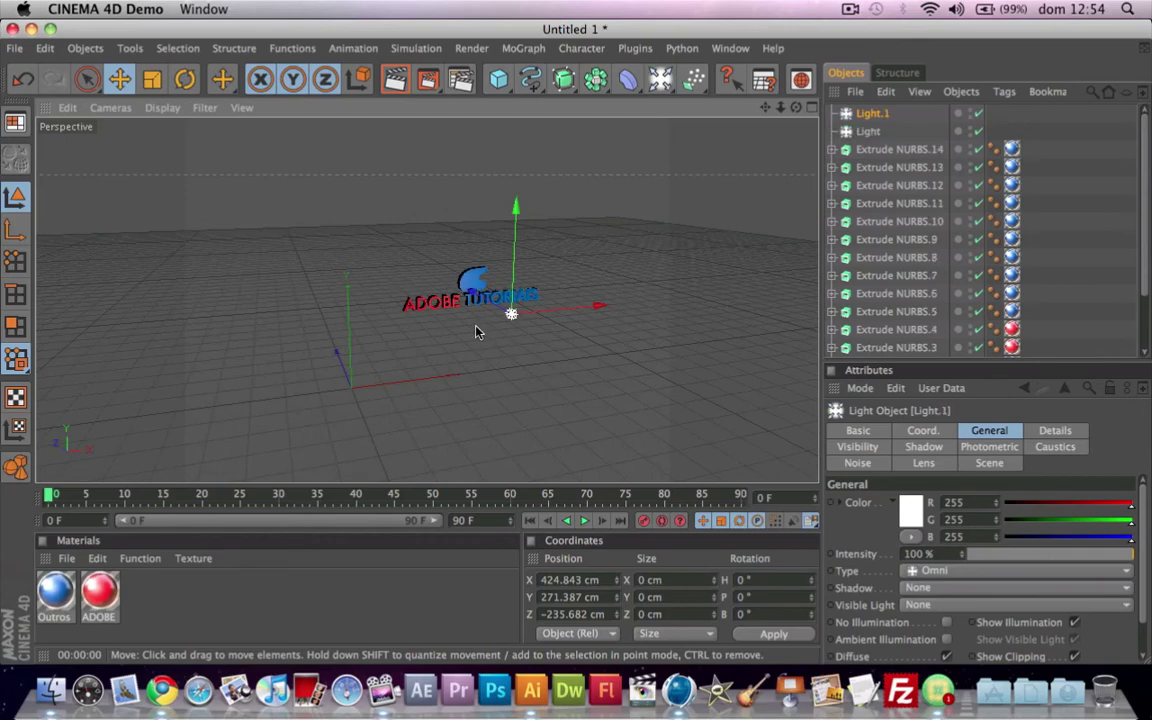
pyautogui.moveTo(513, 318)
pyautogui.mouseDown()
pyautogui.moveTo(505, 313)
pyautogui.moveTo(549, 308)
pyautogui.moveTo(483, 313)
pyautogui.mouseUp()
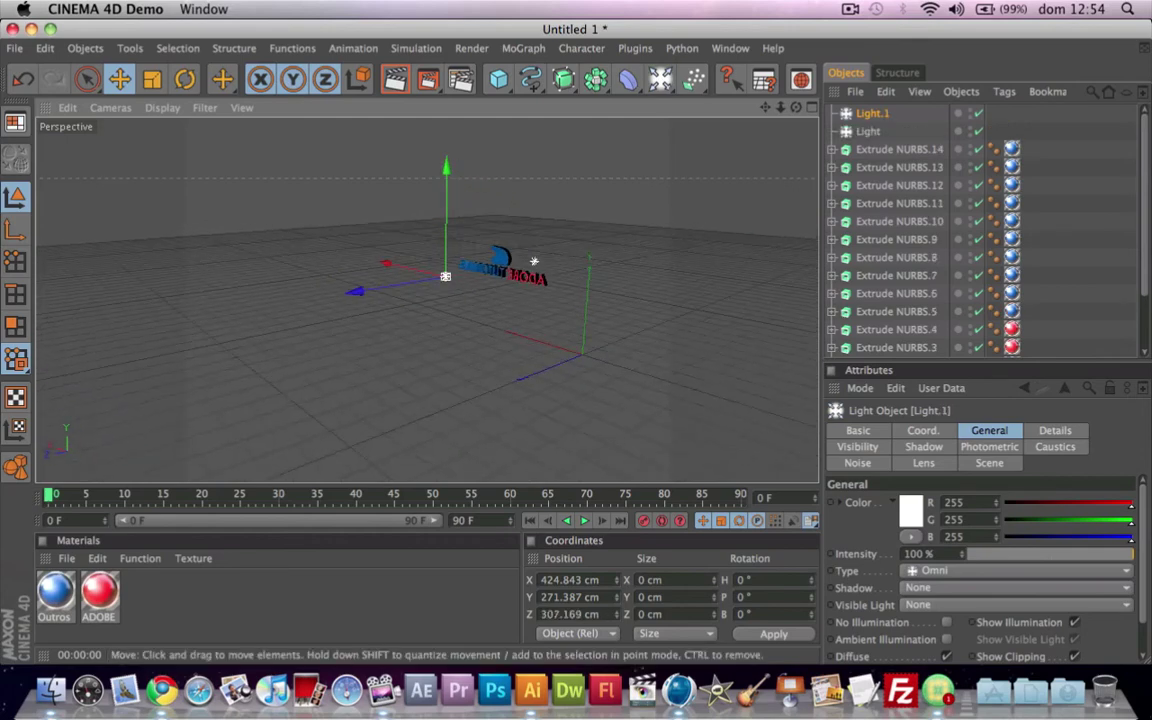
pyautogui.keyDown('alt'); pyautogui.moveTo(543, 399); pyautogui.dragTo(536, 401); pyautogui.keyUp('alt')
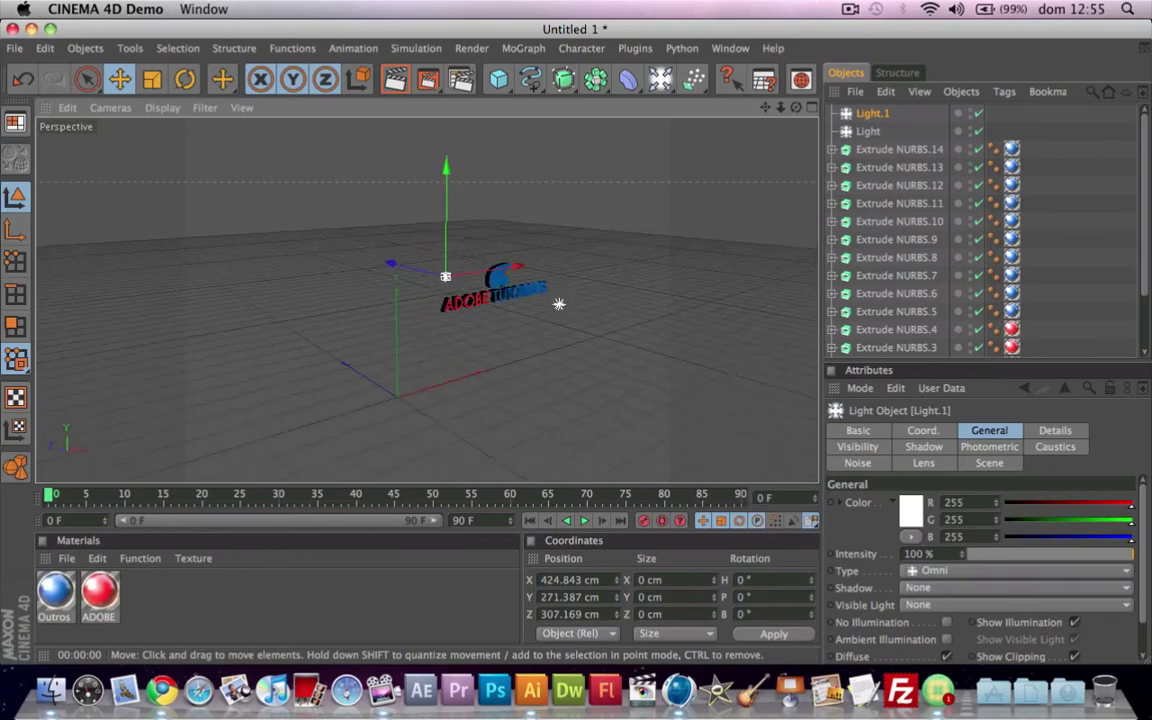
pyautogui.hotkey('ctrl', 'c')
pyautogui.hotkey('ctrl', 'v')
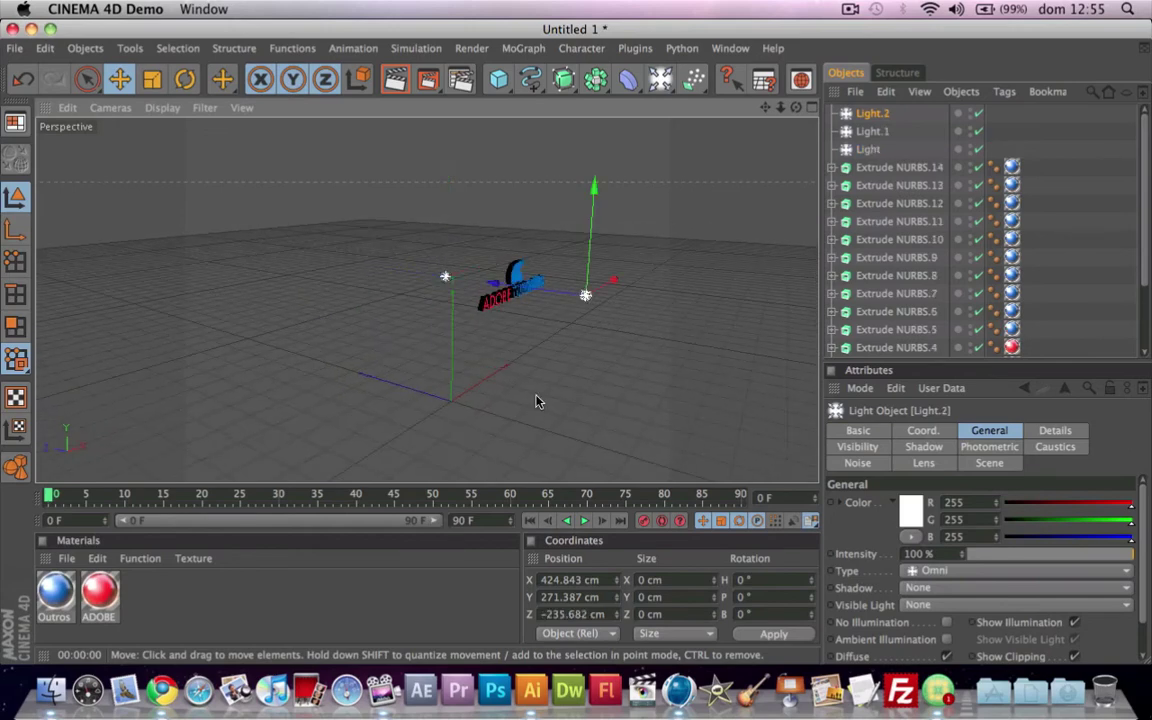
pyautogui.moveTo(615, 290)
pyautogui.mouseDown()
pyautogui.moveTo(555, 318)
pyautogui.moveTo(495, 320)
pyautogui.mouseUp()
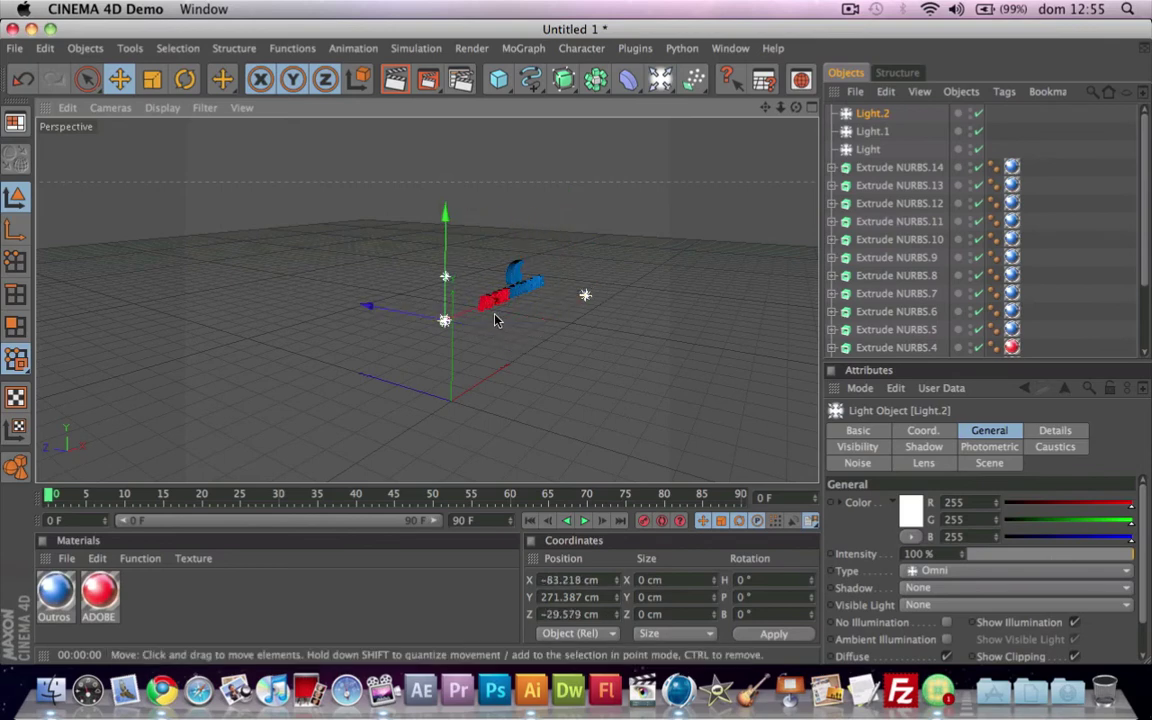
pyautogui.keyDown('alt'); pyautogui.moveTo(510, 376); pyautogui.dragTo(430, 372); pyautogui.keyUp('alt')
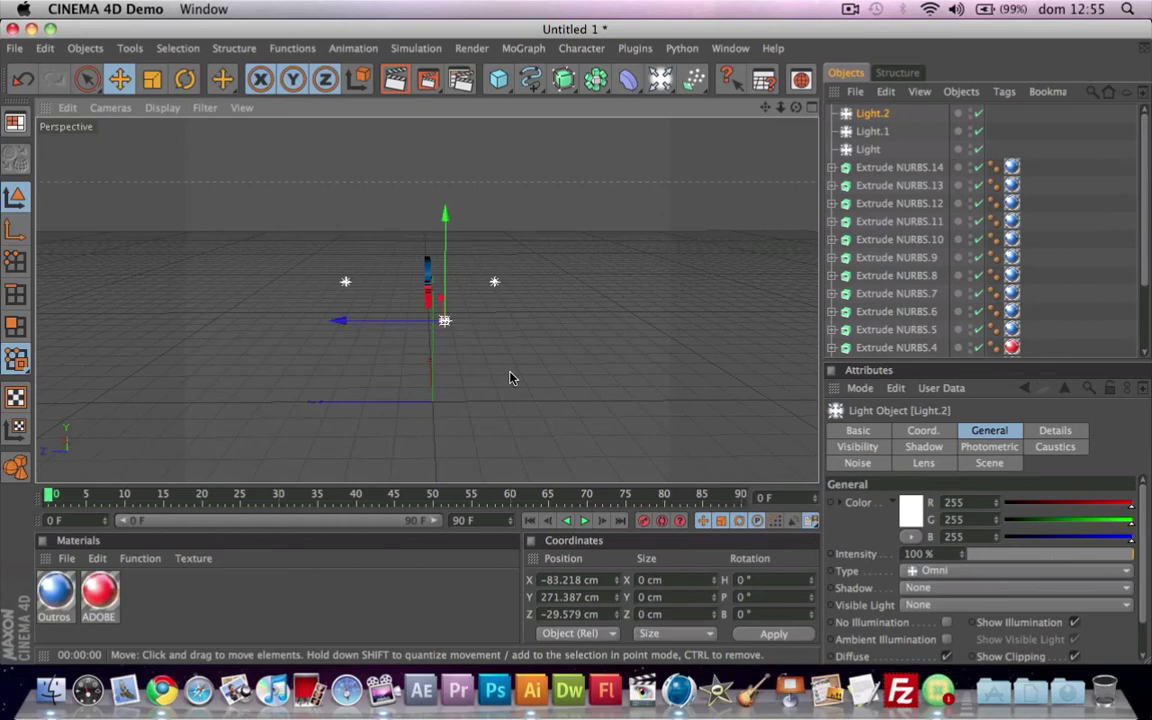
pyautogui.keyDown('ctrl'); pyautogui.moveTo(445, 307); pyautogui.dragTo(445, 305); pyautogui.keyUp('ctrl')
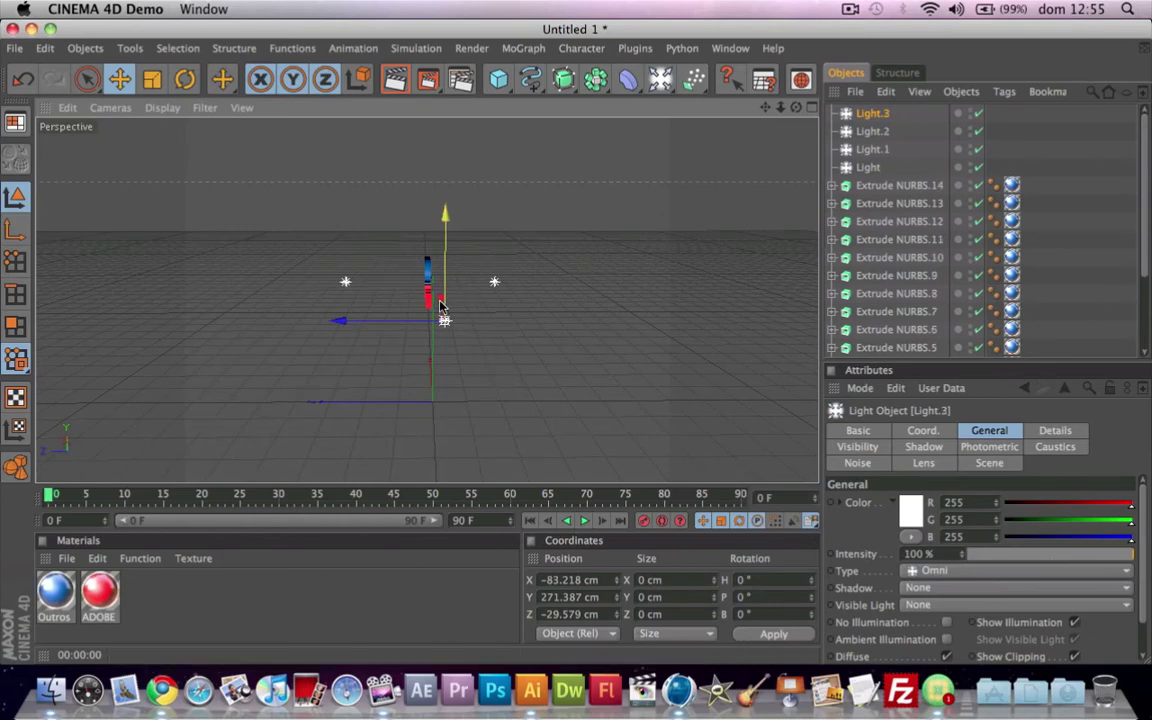
pyautogui.moveTo(566, 314)
pyautogui.keyDown('alt'); pyautogui.mouseDown()
pyautogui.moveTo(492, 330)
pyautogui.moveTo(612, 352)
pyautogui.moveTo(815, 311)
pyautogui.moveTo(468, 273)
pyautogui.moveTo(458, 340)
pyautogui.mouseUp(); pyautogui.keyUp('alt')
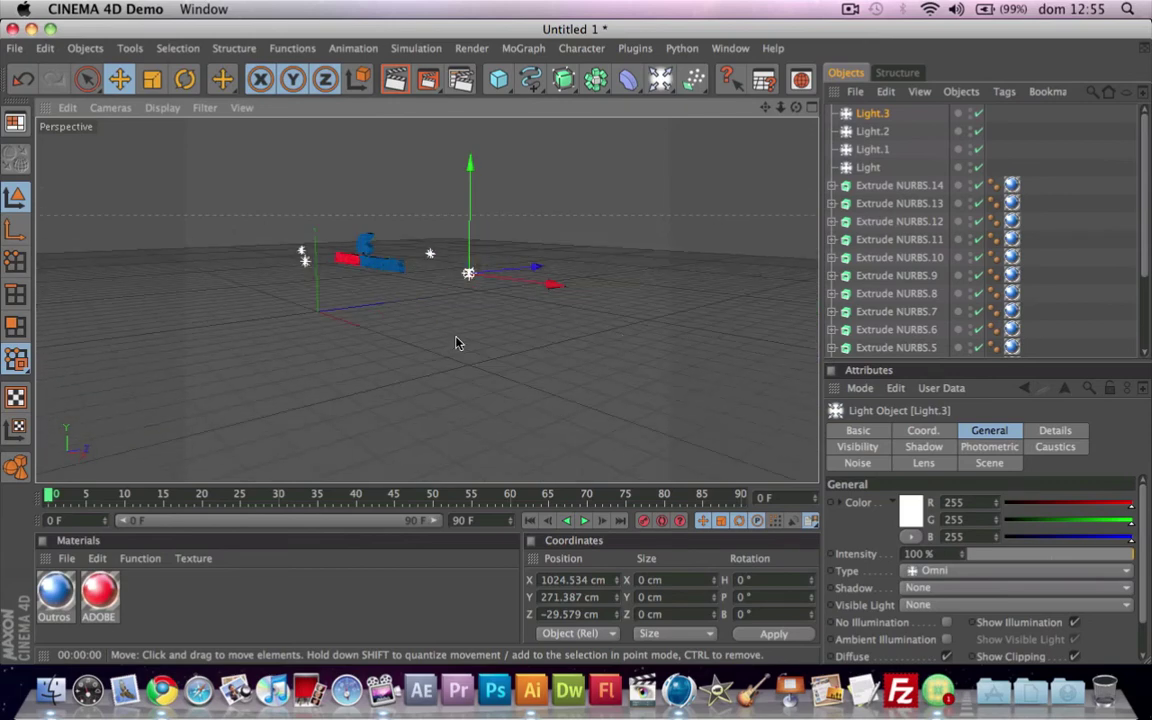
# Step: Copy the original light twice, raising one above the logo and moving one below it
pyautogui.keyDown('alt'); pyautogui.moveTo(468, 273); pyautogui.dragTo(418, 332); pyautogui.keyUp('alt')
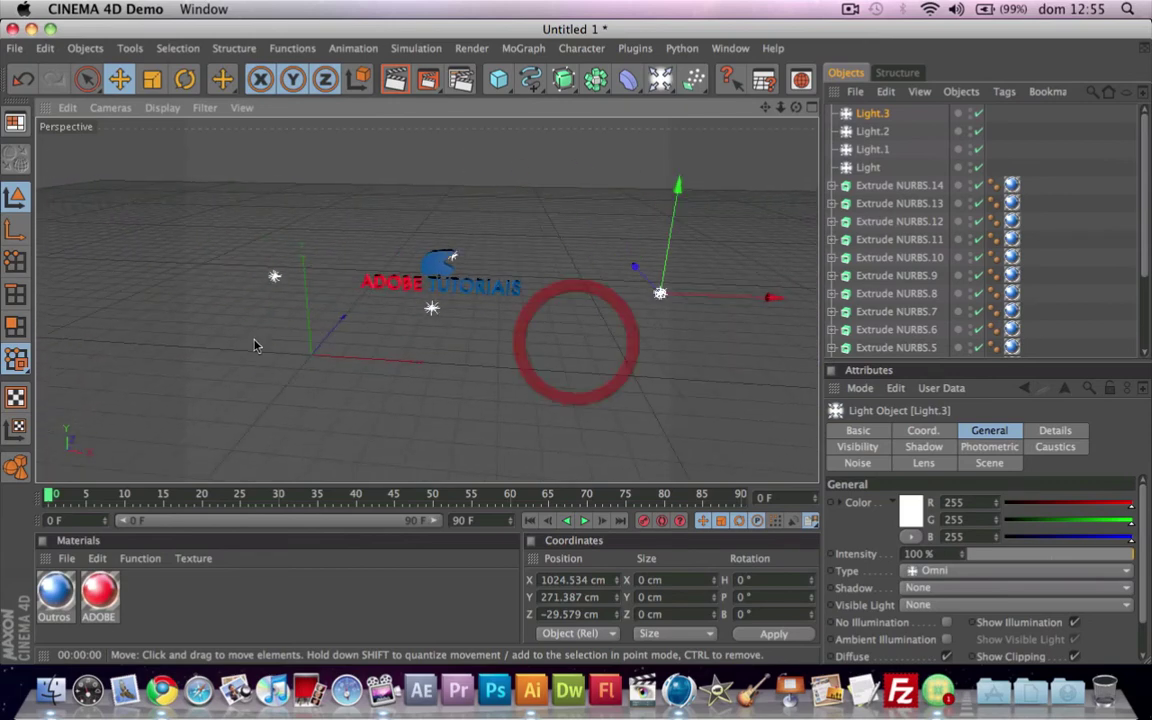
pyautogui.click(432, 311)
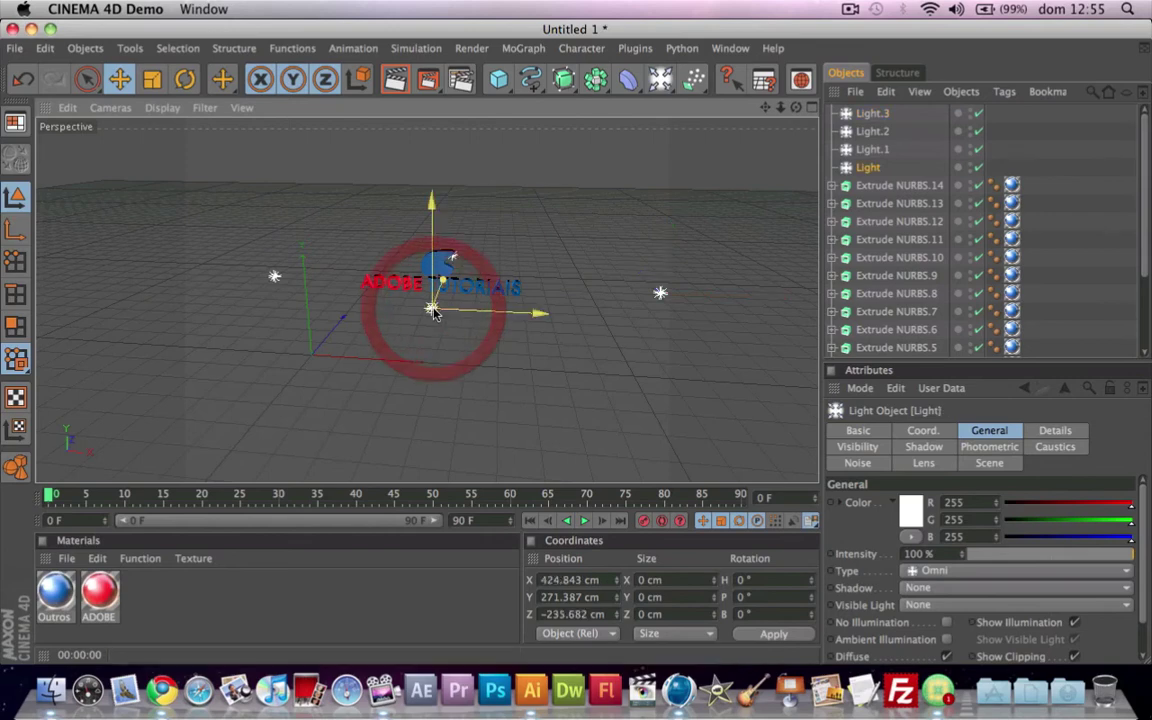
pyautogui.hotkey('ctrl', 'c')
pyautogui.hotkey('ctrl', 'v')
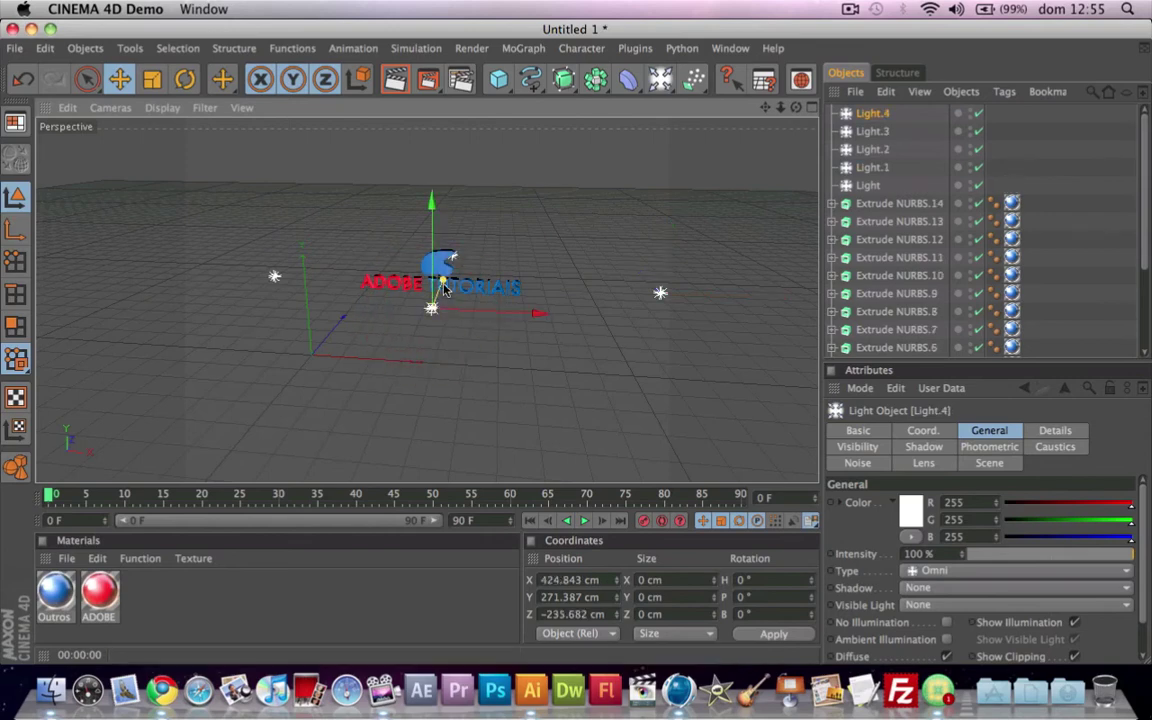
pyautogui.moveTo(436, 286); pyautogui.dragTo(442, 207)
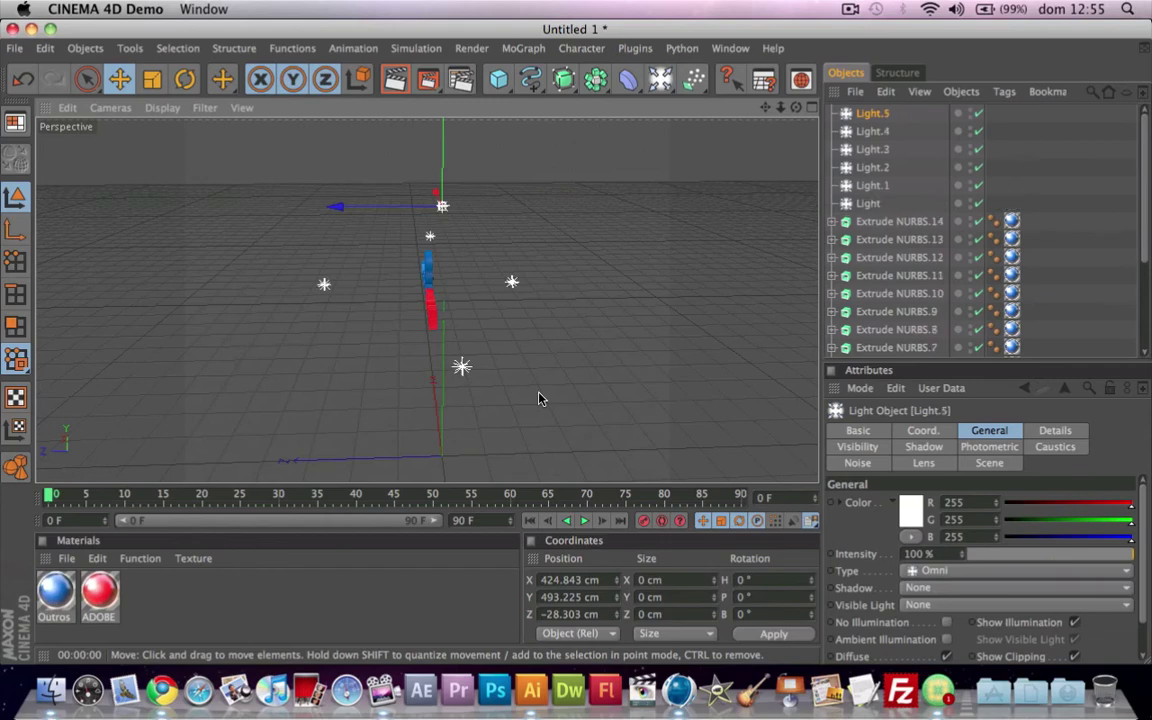
pyautogui.keyDown('ctrl'); pyautogui.moveTo(442, 205); pyautogui.dragTo(431, 377); pyautogui.keyUp('ctrl')
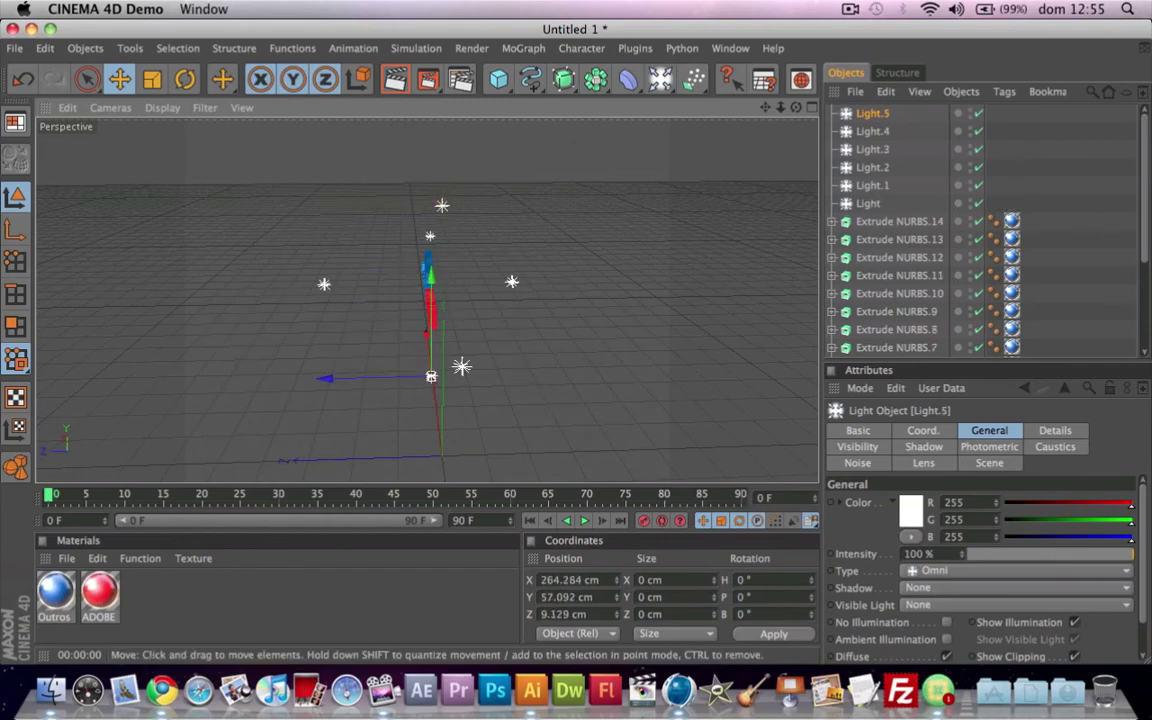
pyautogui.moveTo(517, 209)
pyautogui.keyDown('alt'); pyautogui.mouseDown()
pyautogui.moveTo(424, 359)
pyautogui.moveTo(390, 372)
pyautogui.moveTo(388, 326)
pyautogui.moveTo(470, 330)
pyautogui.moveTo(432, 329)
pyautogui.mouseUp(); pyautogui.keyUp('alt')
# Step: Render several previews of the six-light glow, then select the letter A
pyautogui.hotkey('ctrl', 'r')
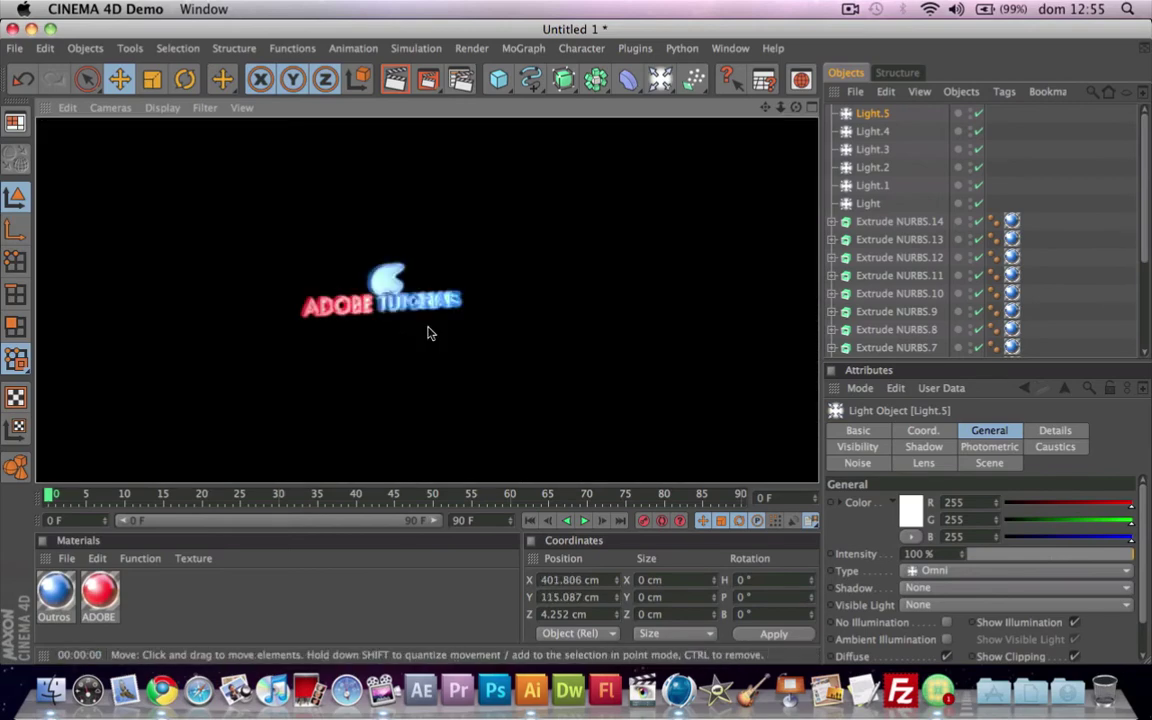
pyautogui.click(381, 350)
pyautogui.scroll(5, 381, 350)
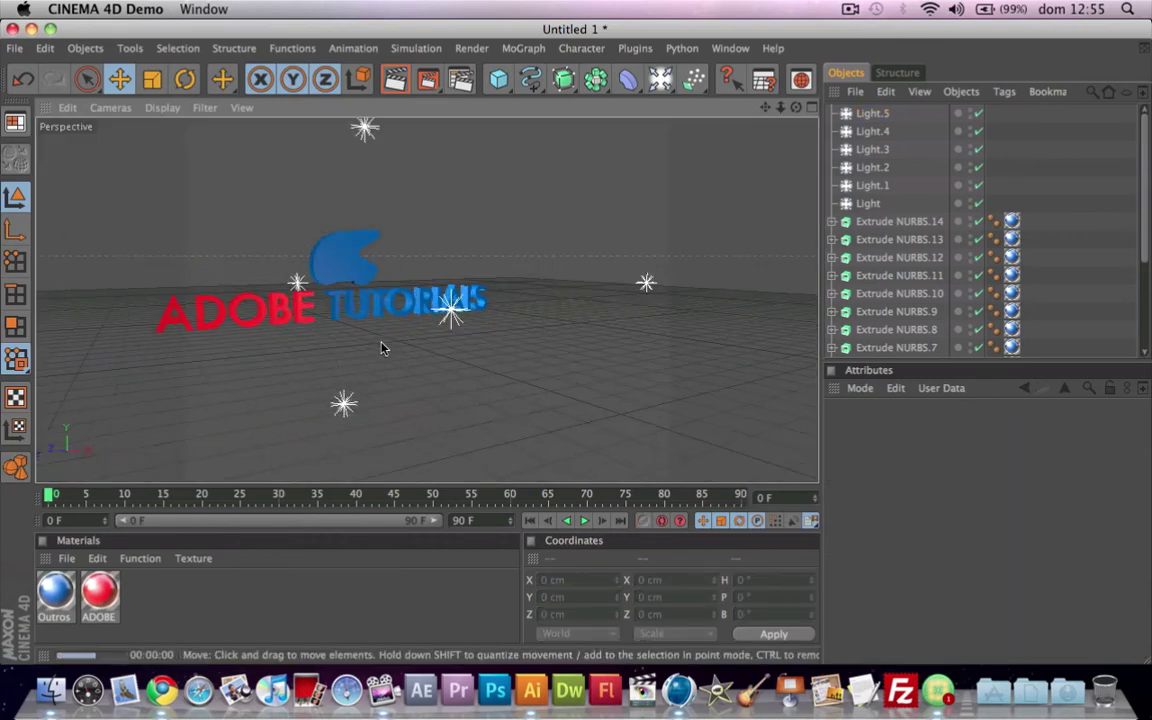
pyautogui.hotkey('ctrl', 'r')
pyautogui.keyDown('alt'); pyautogui.moveTo(372, 354); pyautogui.dragTo(363, 360); pyautogui.keyUp('alt')
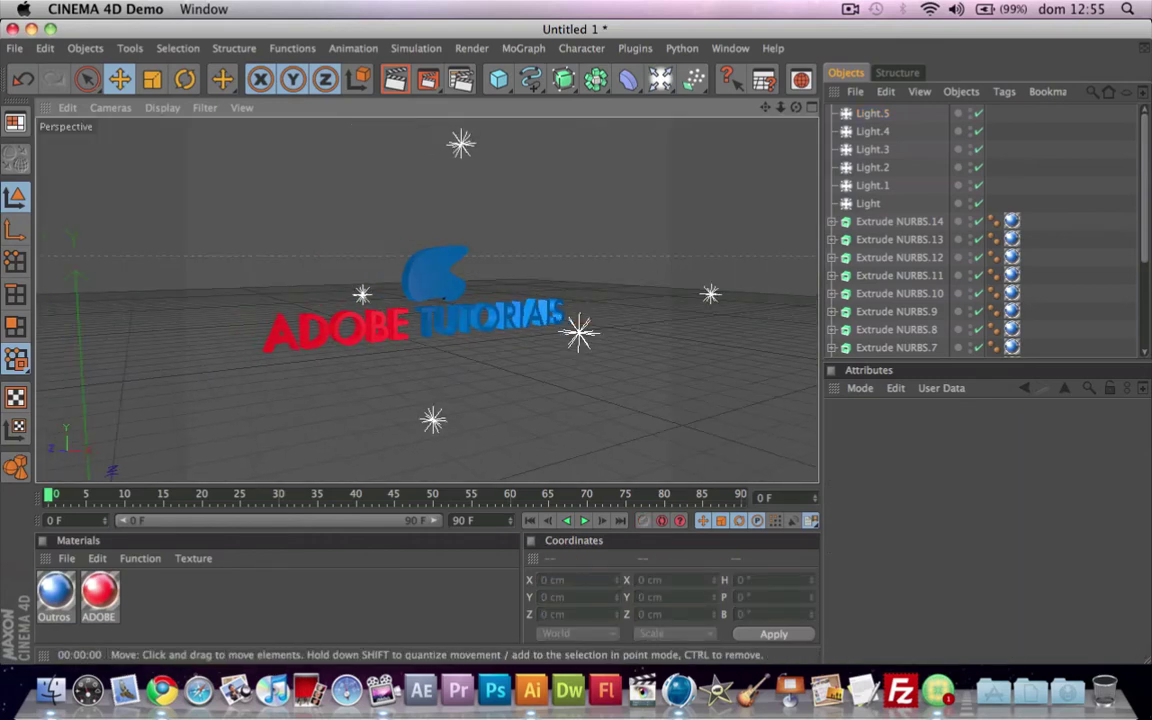
pyautogui.hotkey('ctrl', 'r')
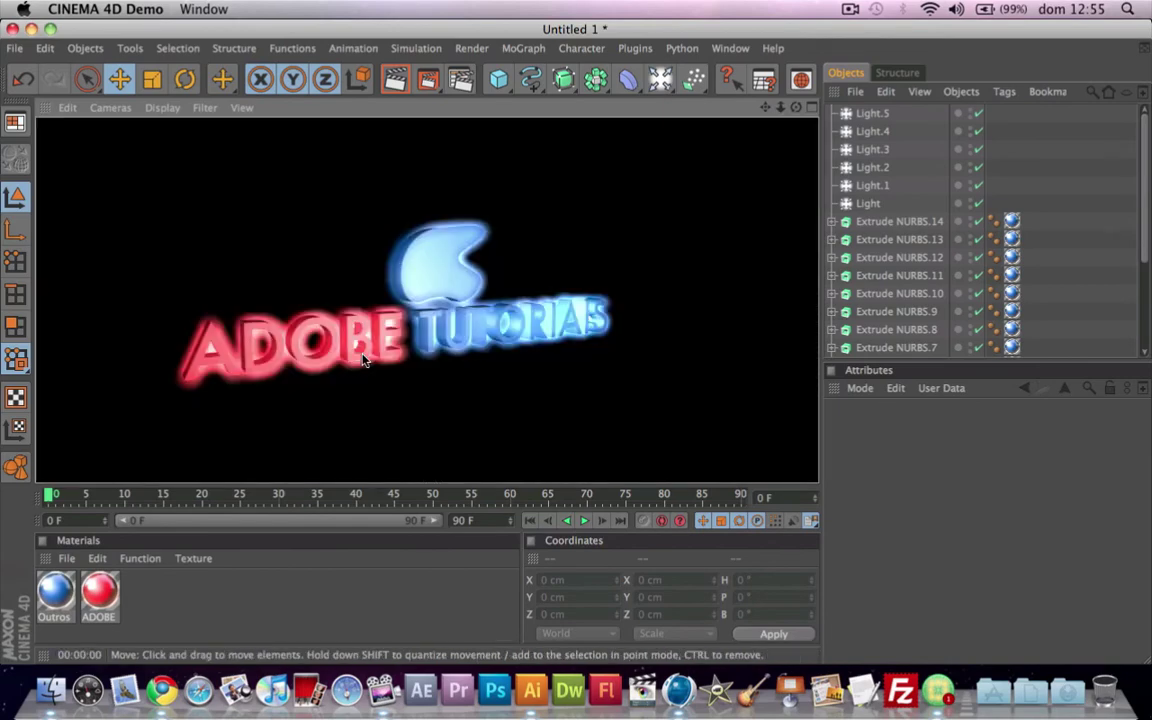
pyautogui.moveTo(470, 393)
pyautogui.keyDown('alt'); pyautogui.mouseDown()
pyautogui.moveTo(420, 390)
pyautogui.moveTo(520, 390)
pyautogui.mouseUp(); pyautogui.keyUp('alt')
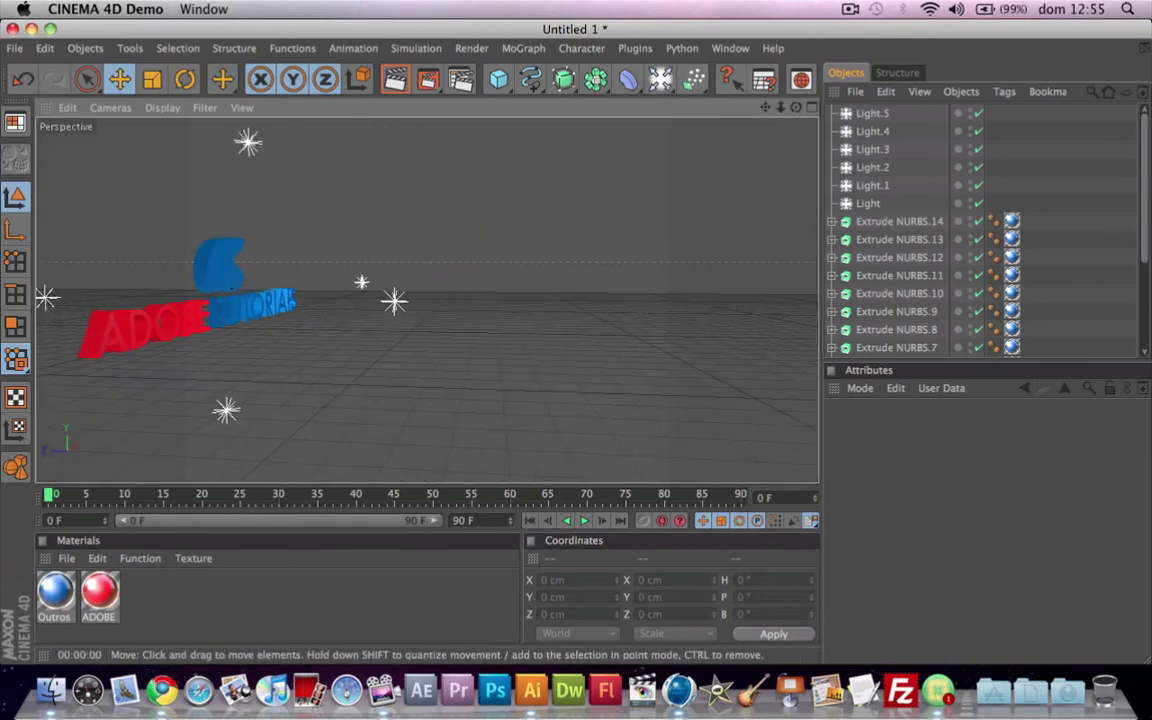
pyautogui.moveTo(378, 355)
pyautogui.keyDown('alt'); pyautogui.mouseDown()
pyautogui.moveTo(460, 355)
pyautogui.moveTo(378, 360)
pyautogui.mouseUp(); pyautogui.keyUp('alt')
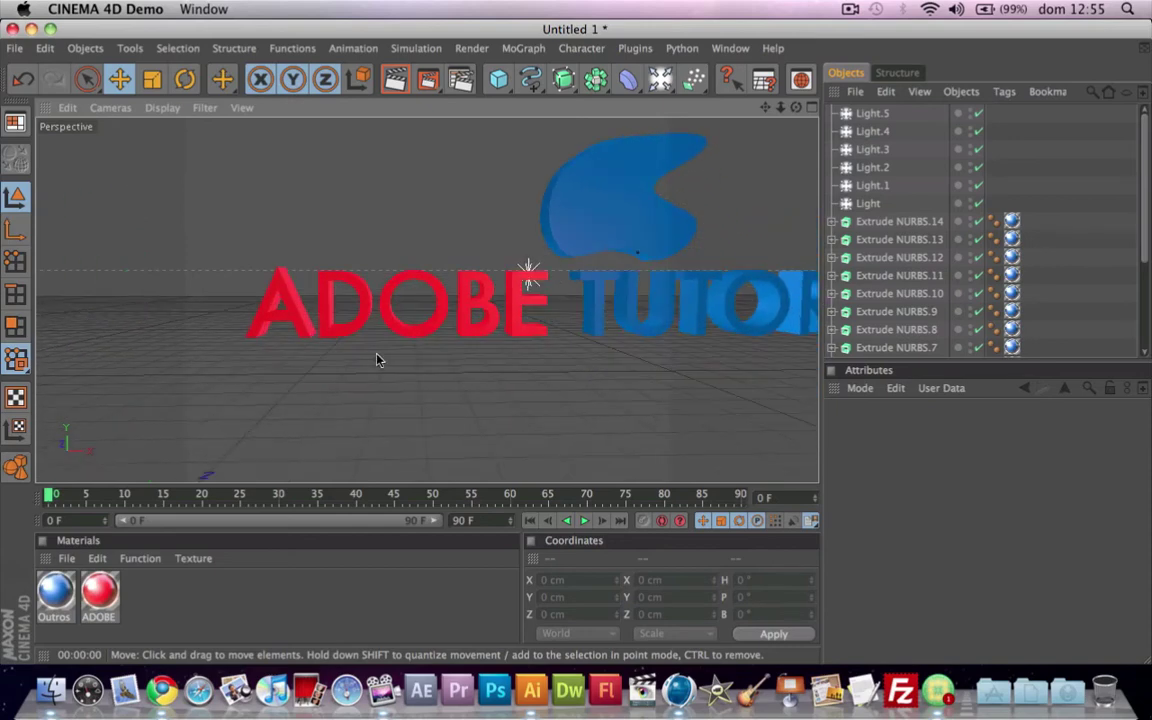
pyautogui.click(296, 318)
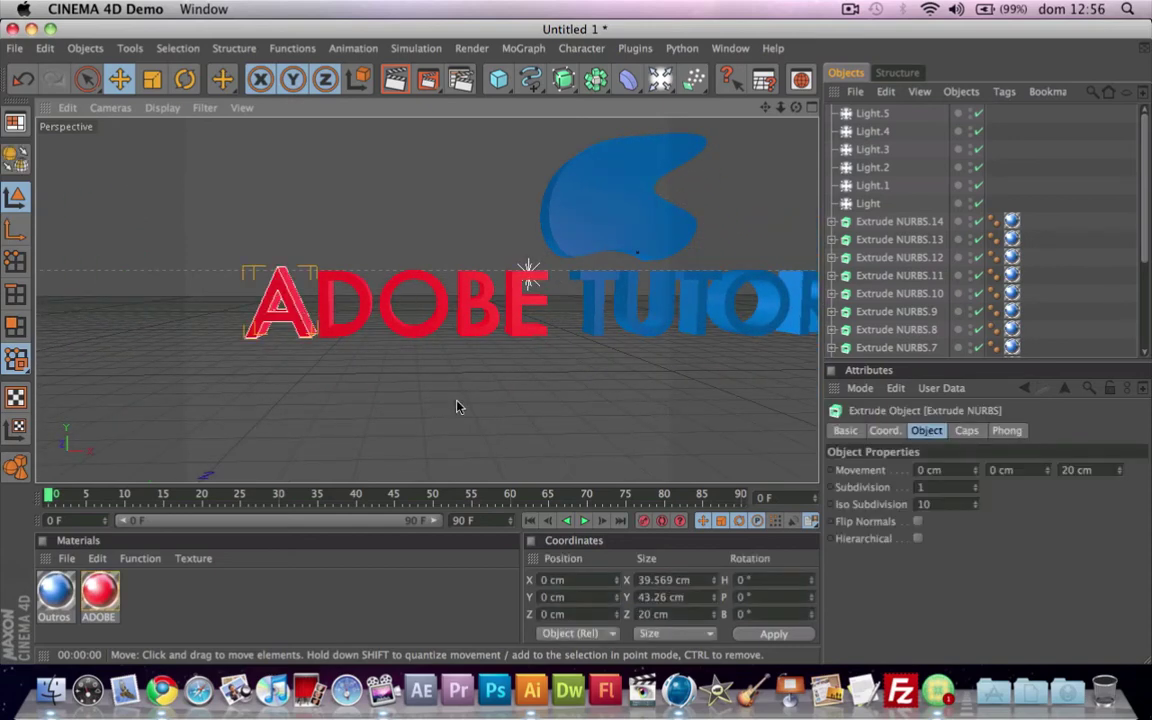
pyautogui.click(852, 9)
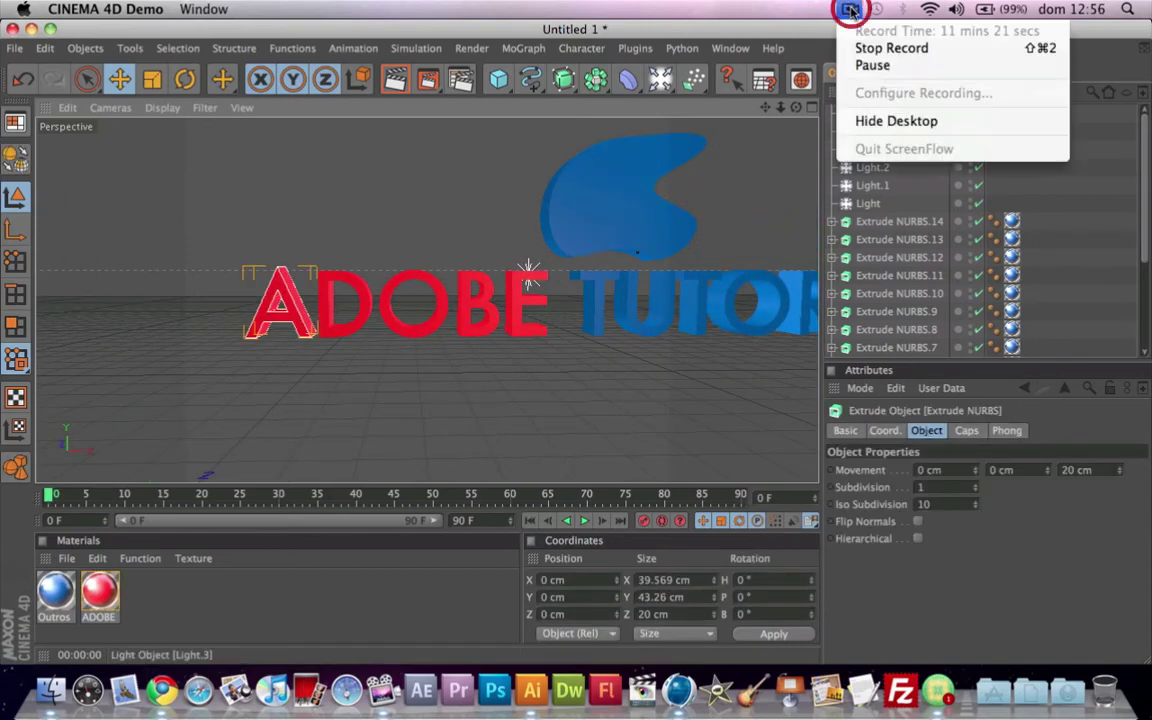
pyautogui.click(1068, 490)
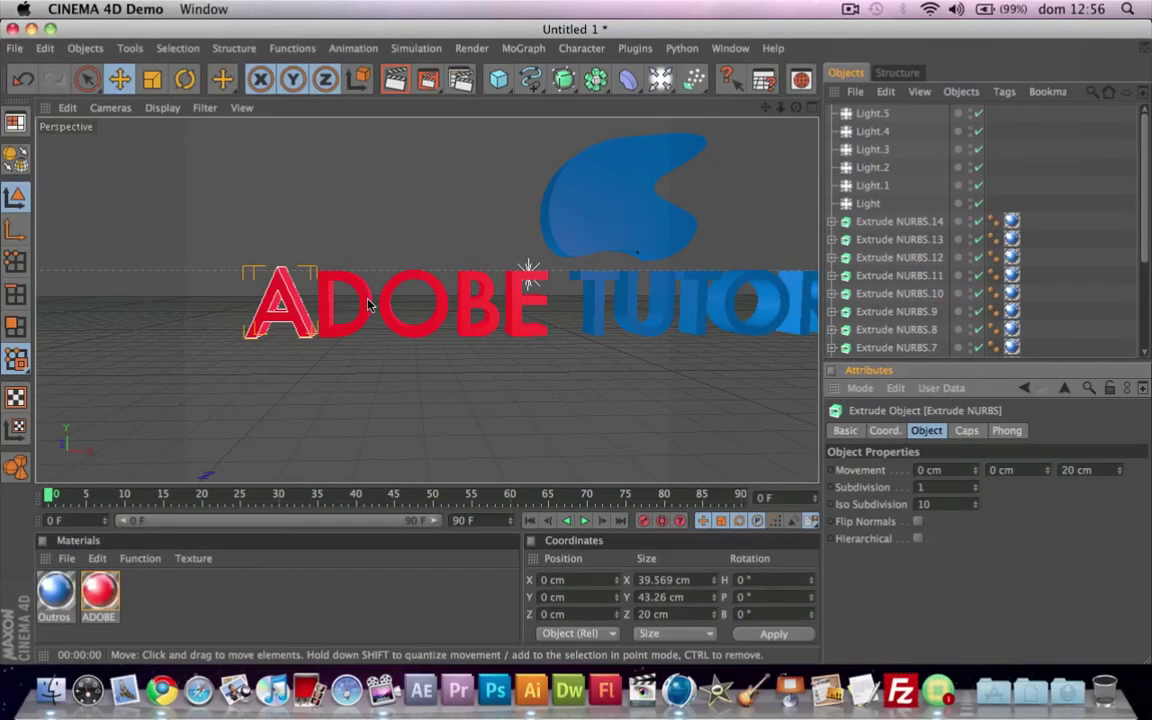
# Step: Select all 14 letter extrusions of ADOBE TUTORIAIS
pyautogui.keyDown('shift'); pyautogui.click(345, 302); pyautogui.keyUp('shift')
pyautogui.keyDown('shift'); pyautogui.click(412, 302); pyautogui.keyUp('shift')
pyautogui.keyDown('shift'); pyautogui.click(478, 302); pyautogui.keyUp('shift')
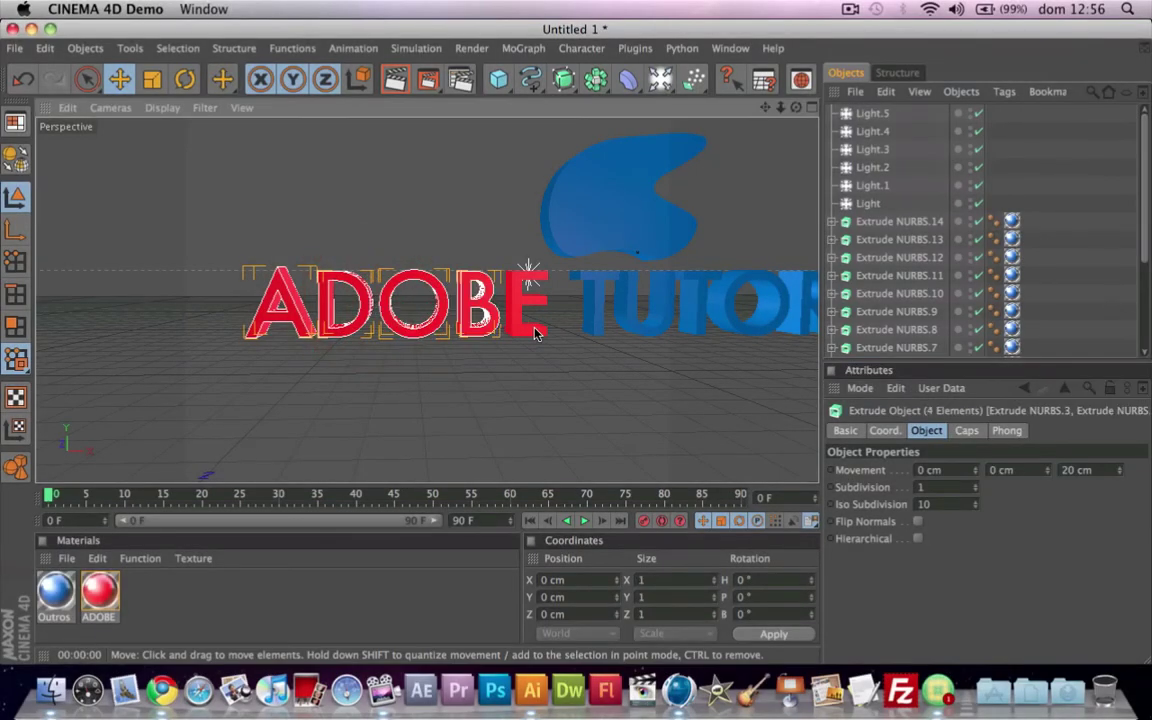
pyautogui.keyDown('shift'); pyautogui.click(534, 330); pyautogui.keyUp('shift')
pyautogui.keyDown('shift'); pyautogui.click(659, 331); pyautogui.keyUp('shift')
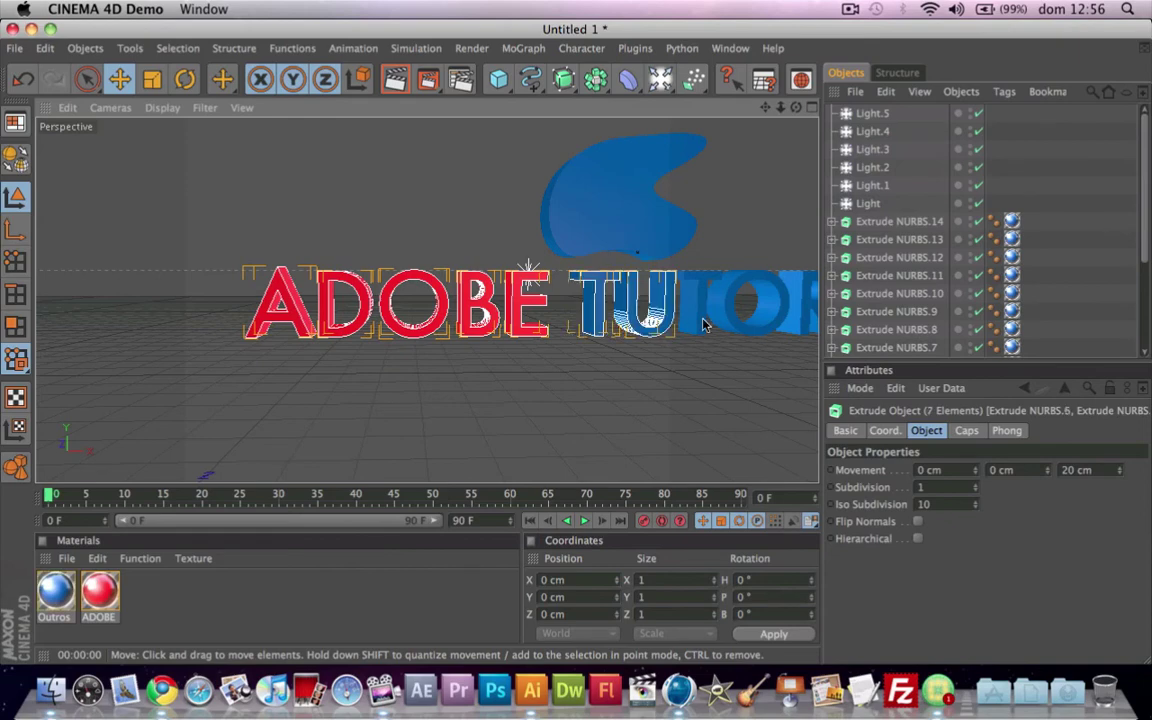
pyautogui.keyDown('shift'); pyautogui.click(738, 318); pyautogui.keyUp('shift')
pyautogui.keyDown('shift'); pyautogui.click(785, 330); pyautogui.keyUp('shift')
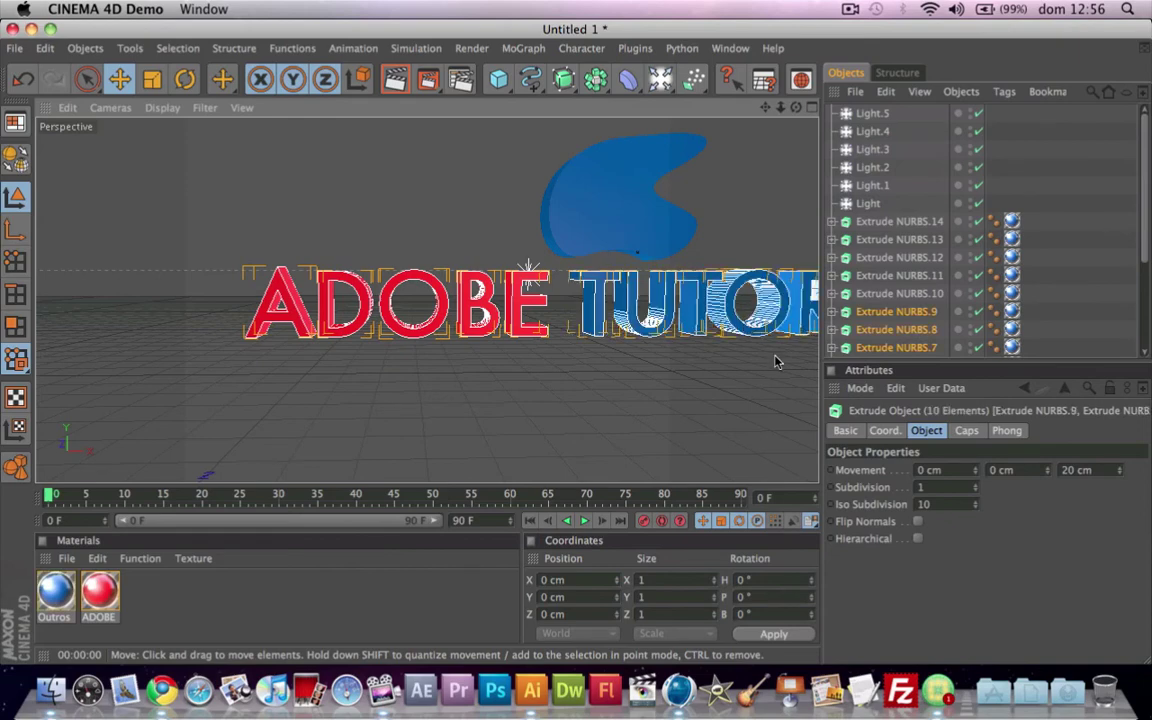
pyautogui.keyDown('alt'); pyautogui.moveTo(700, 326); pyautogui.dragTo(658, 323, button='middle'); pyautogui.keyUp('alt')
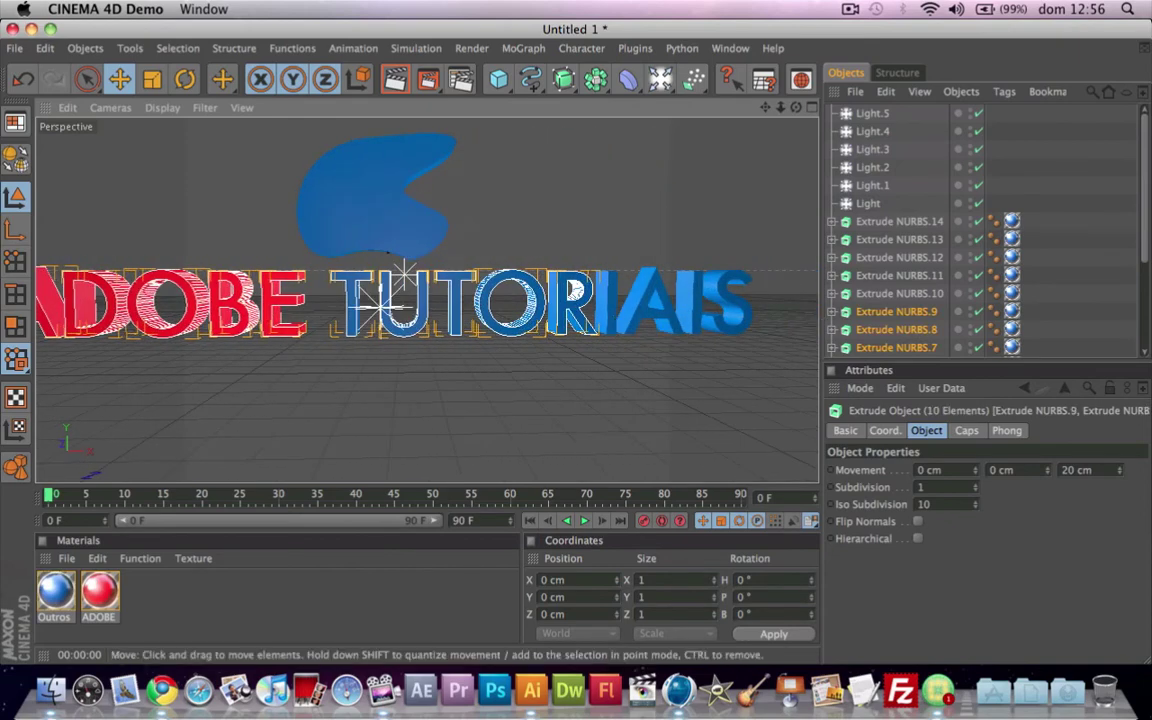
pyautogui.keyDown('shift'); pyautogui.click(613, 283); pyautogui.keyUp('shift')
pyautogui.keyDown('shift'); pyautogui.click(728, 326); pyautogui.keyUp('shift')
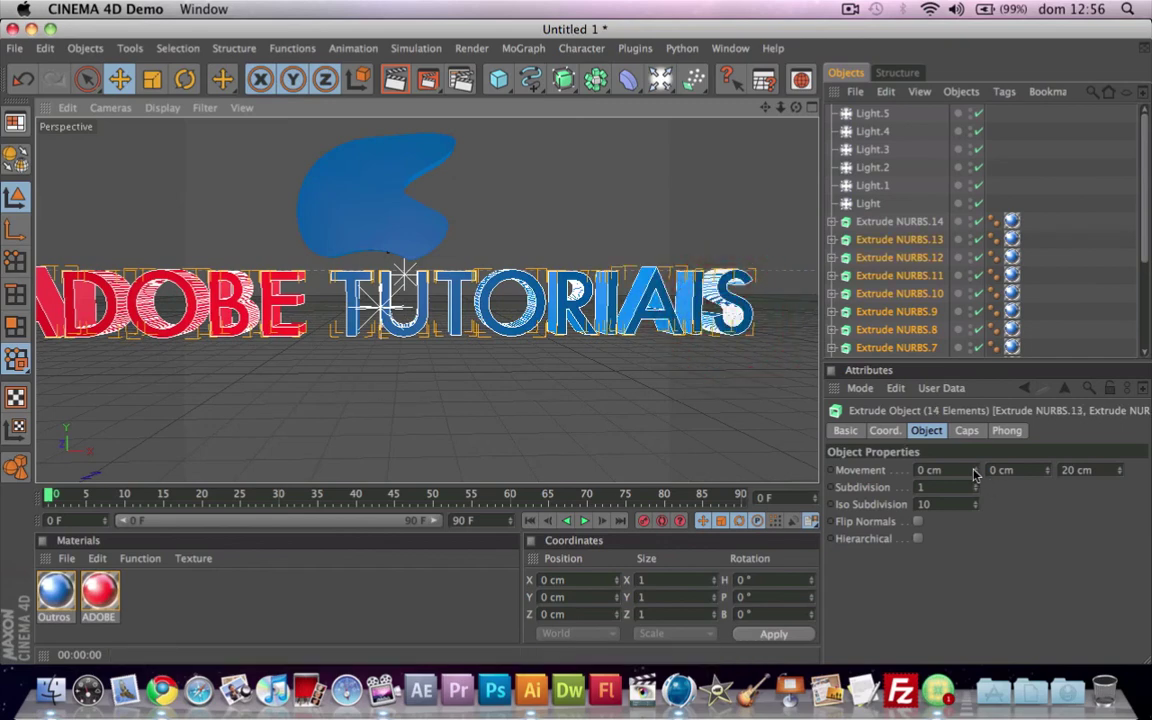
# Step: Try Movement X and Y values, reset them to 0 cm, and render a preview
pyautogui.moveTo(975, 472); pyautogui.dragTo(975, 474)
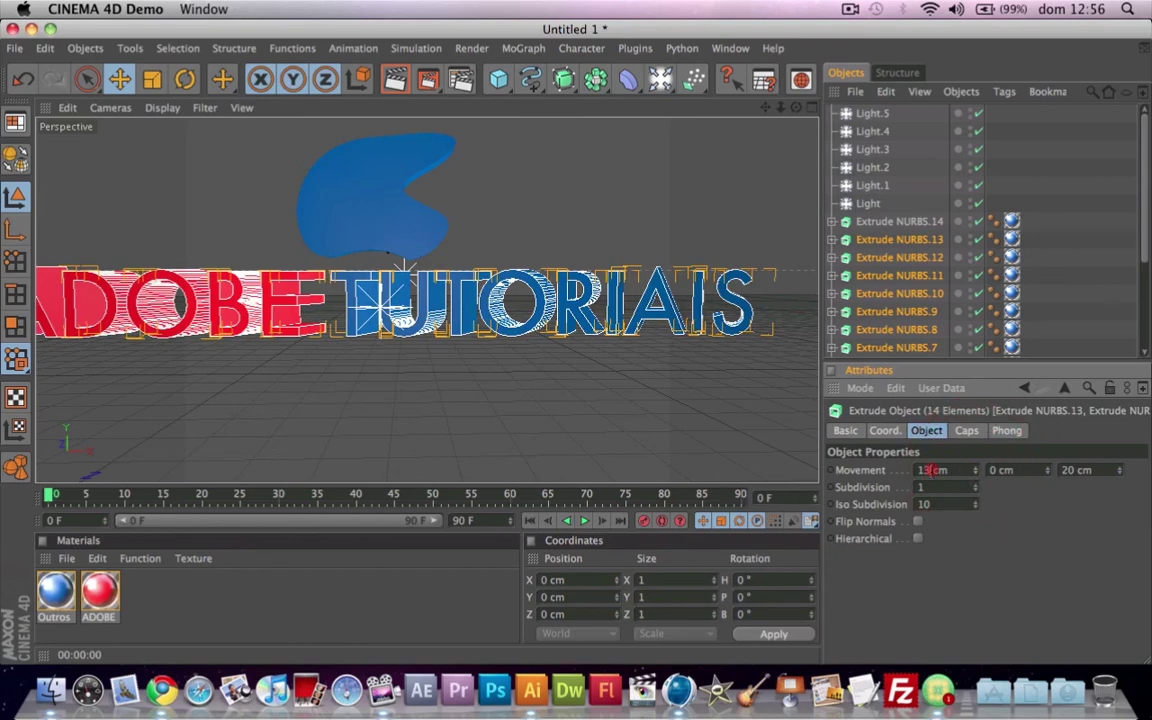
pyautogui.press('BackSpace')
pyautogui.press('BackSpace')
pyautogui.moveTo(1049, 471); pyautogui.dragTo(1051, 471)
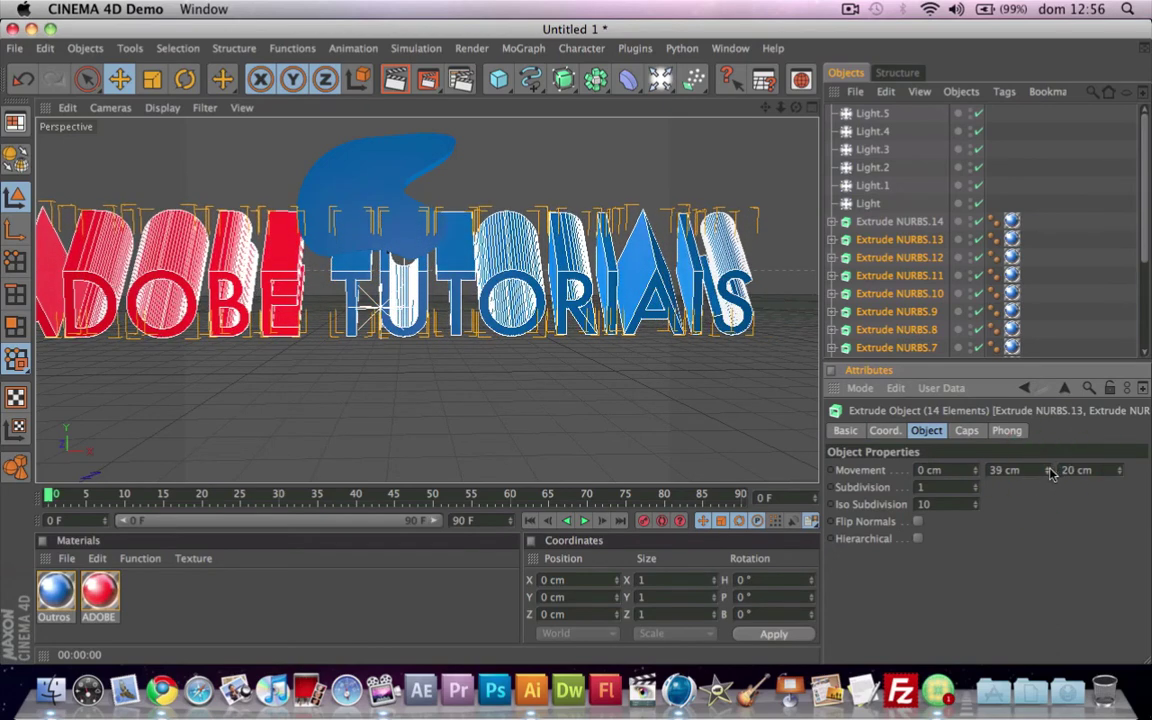
pyautogui.click(997, 469)
pyautogui.write('0')
pyautogui.click(1047, 511)
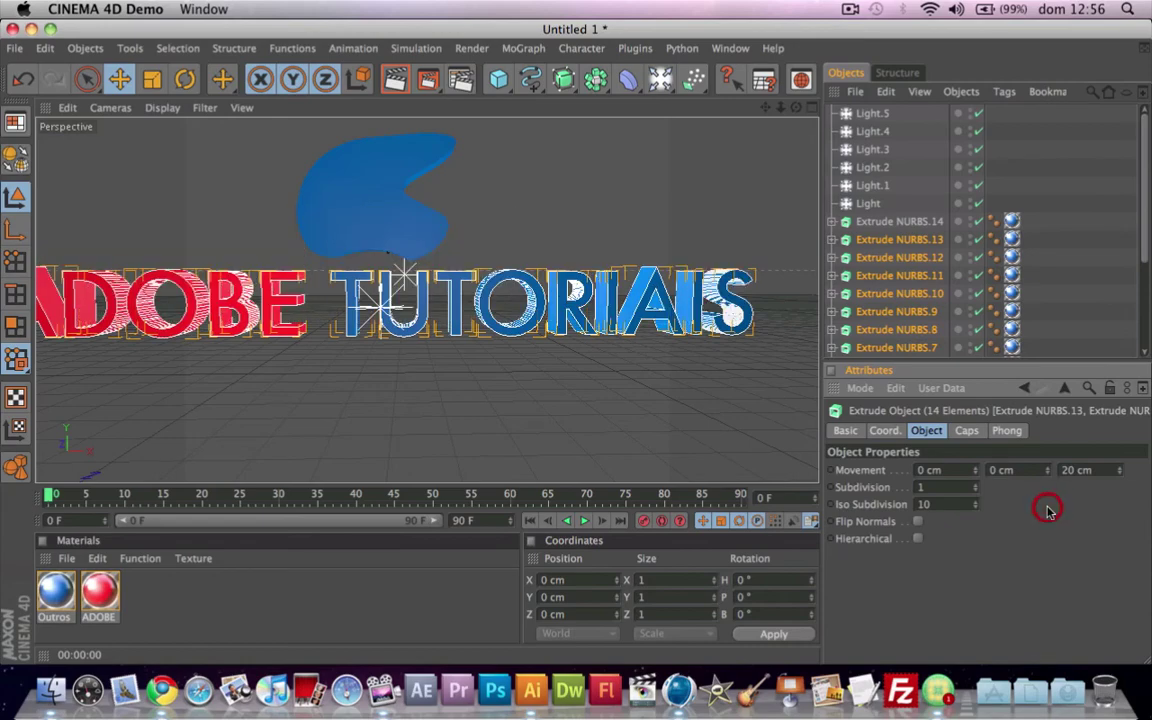
pyautogui.keyDown('alt'); pyautogui.moveTo(580, 382); pyautogui.dragTo(505, 390, button='middle'); pyautogui.keyUp('alt')
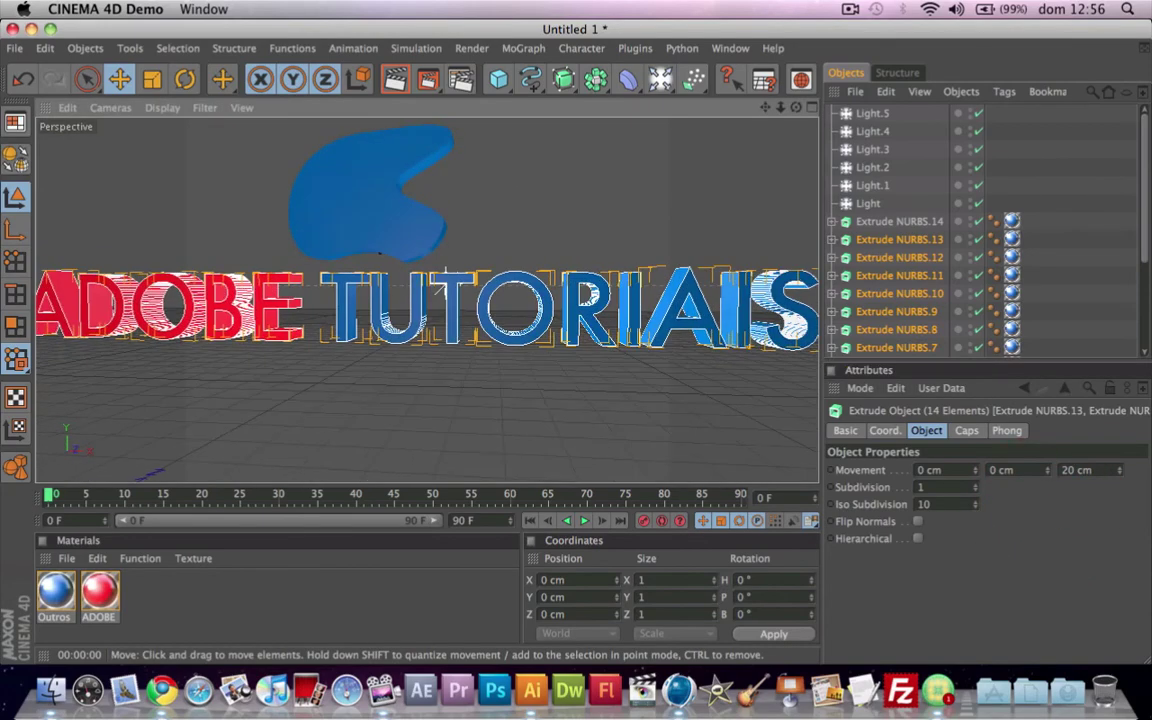
pyautogui.scroll(-2, 505, 390)
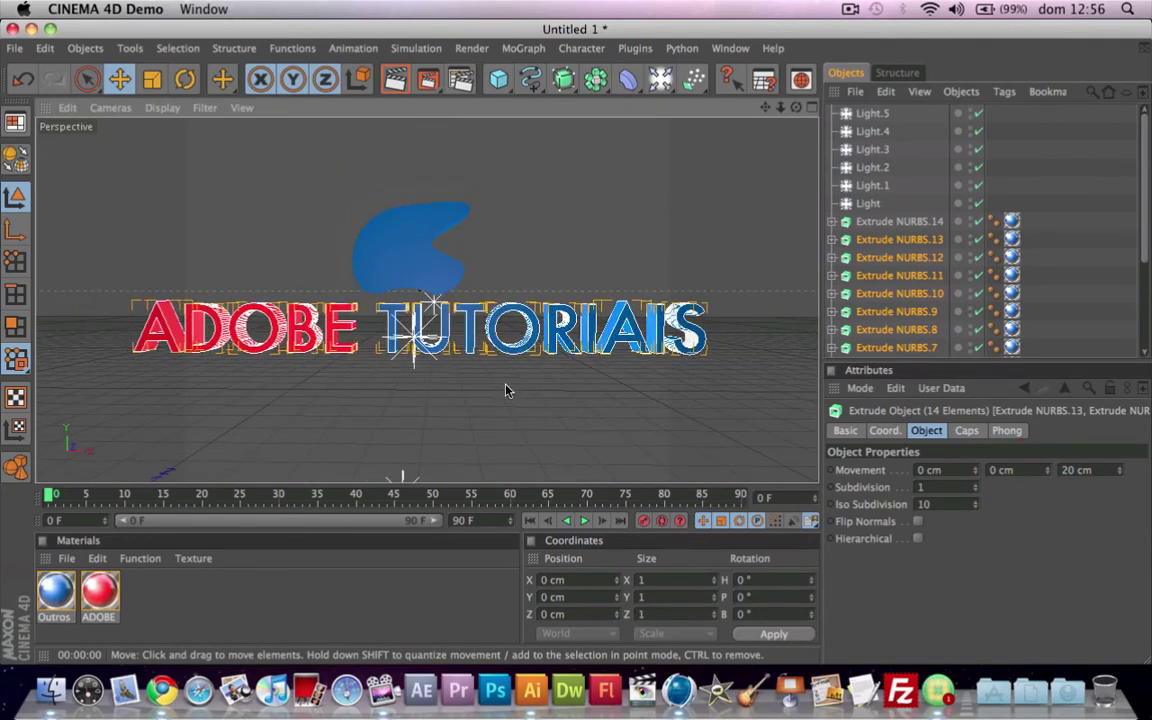
pyautogui.hotkey('ctrl', 'r')
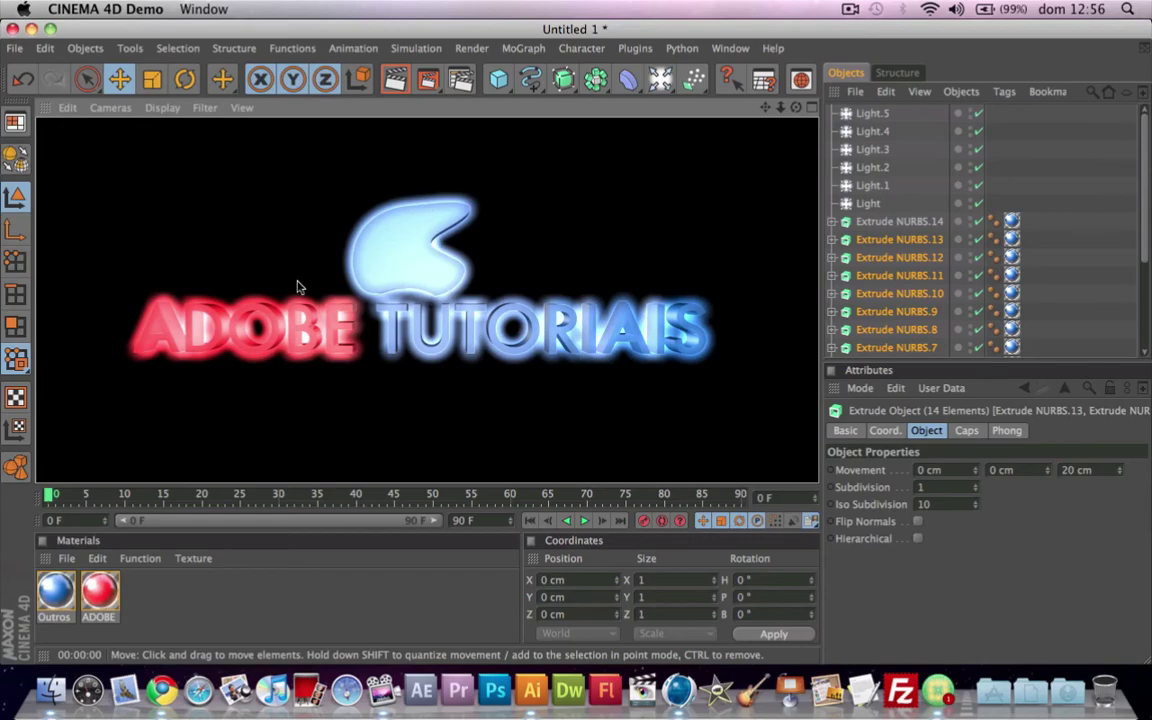
# Step: Clear the preview render and orbit and pan to frame the whole ADOBE TUTORIAIS logo
pyautogui.moveTo(250, 330)
pyautogui.keyDown('alt'); pyautogui.mouseDown()
pyautogui.moveTo(400, 300)
pyautogui.moveTo(347, 427)
pyautogui.moveTo(540, 420)
pyautogui.moveTo(360, 360)
pyautogui.mouseUp(); pyautogui.keyUp('alt')
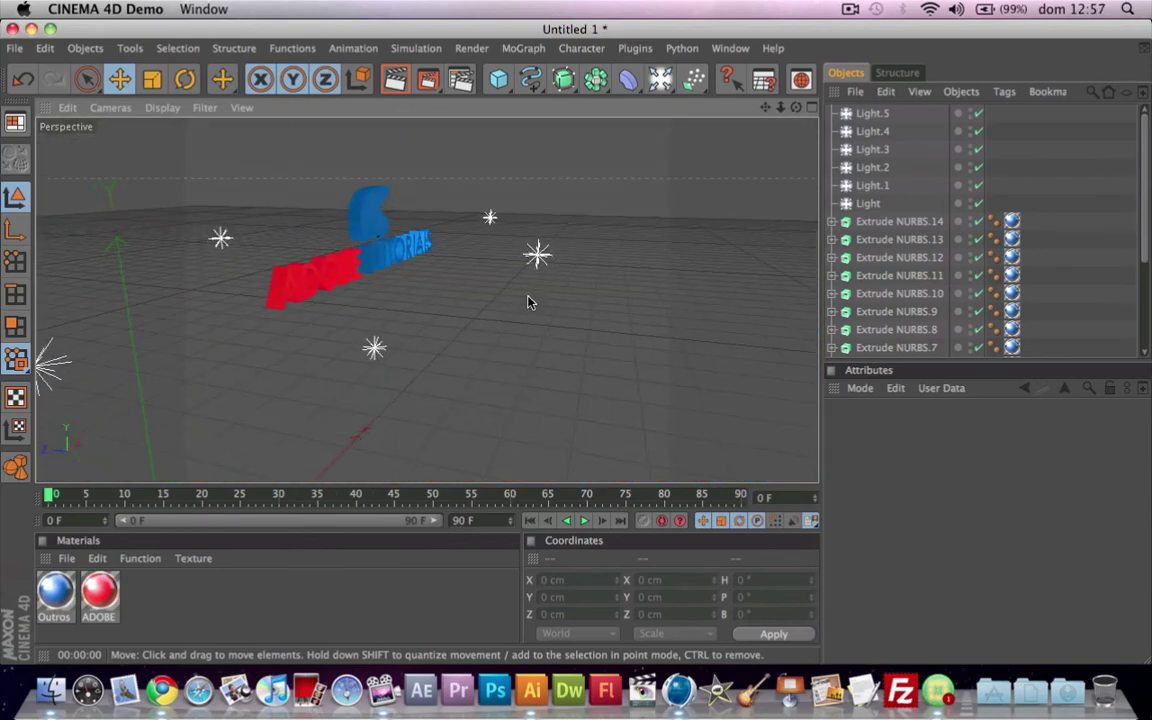
pyautogui.keyDown('alt'); pyautogui.moveTo(530, 302); pyautogui.dragTo(497, 304); pyautogui.keyUp('alt')
pyautogui.click(850, 9)
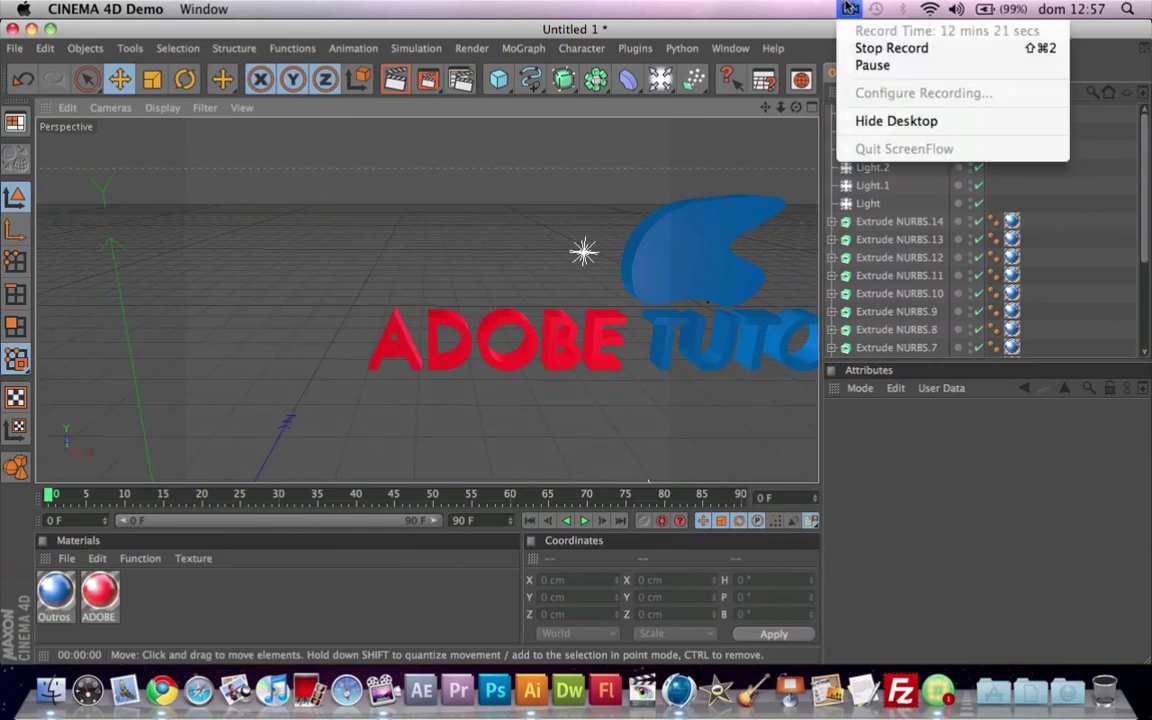
pyautogui.click(527, 216)
pyautogui.keyDown('alt'); pyautogui.moveTo(527, 216); pyautogui.dragTo(548, 198); pyautogui.keyUp('alt')
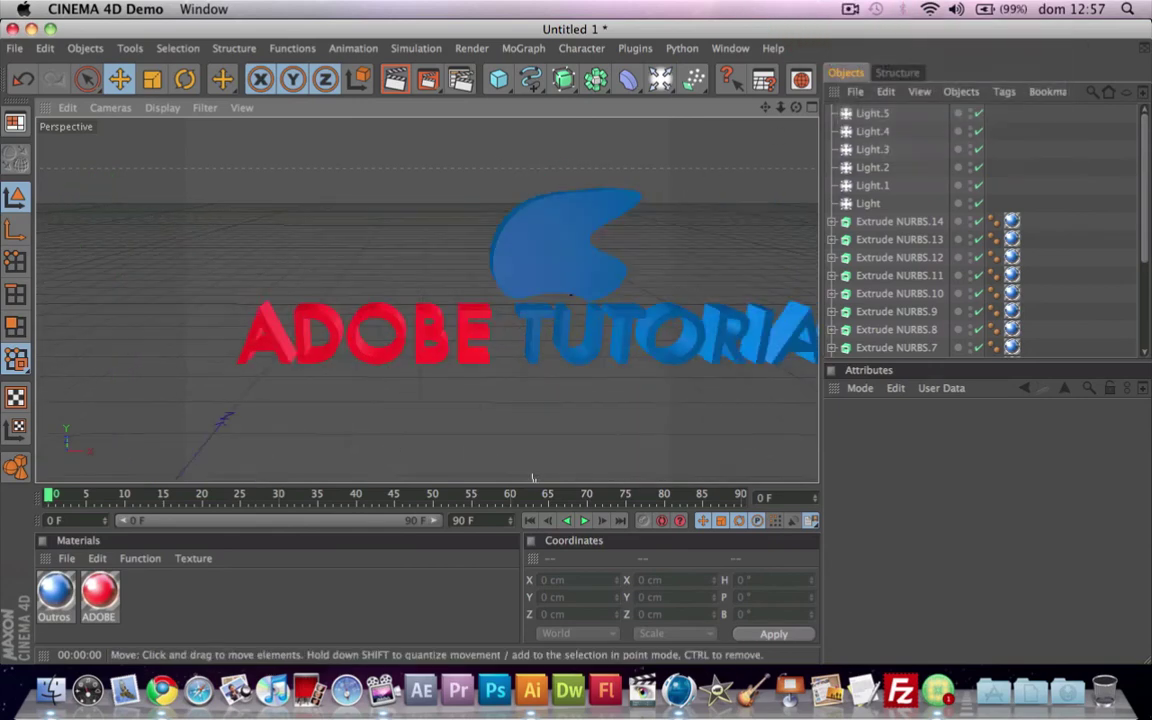
# Step: Add Ambient Occlusion, a disabled Cel Renderer, and Global Illumination in Render Settings
pyautogui.click(466, 81)
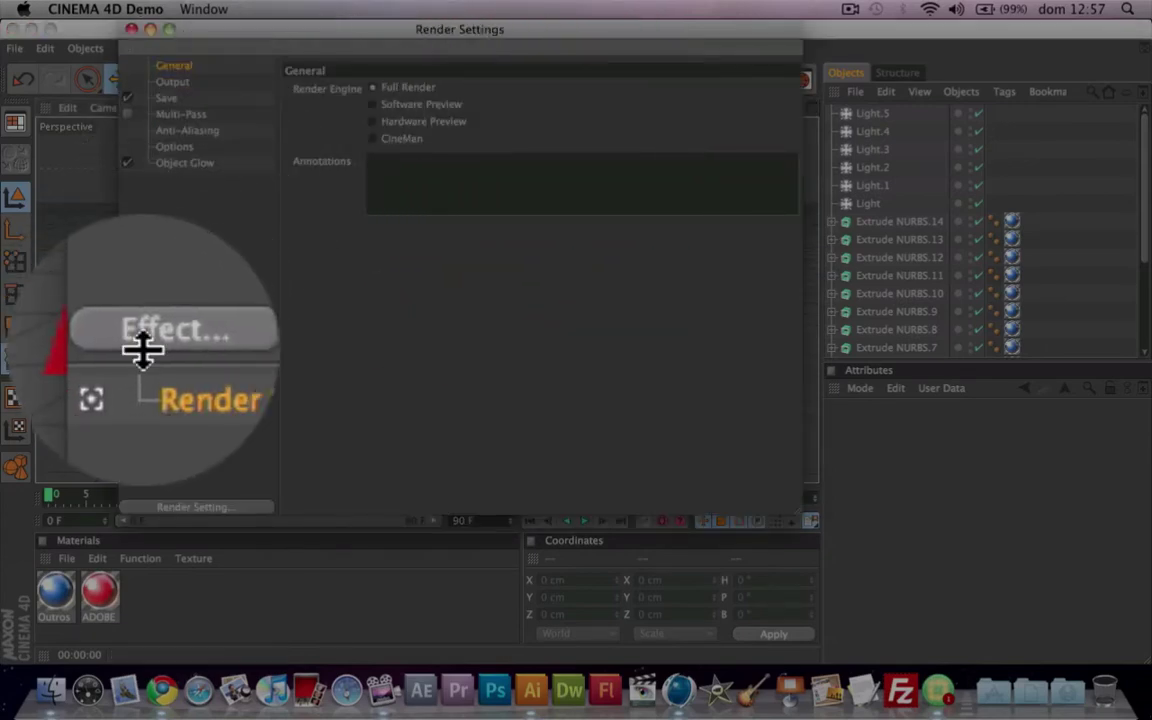
pyautogui.click(131, 311)
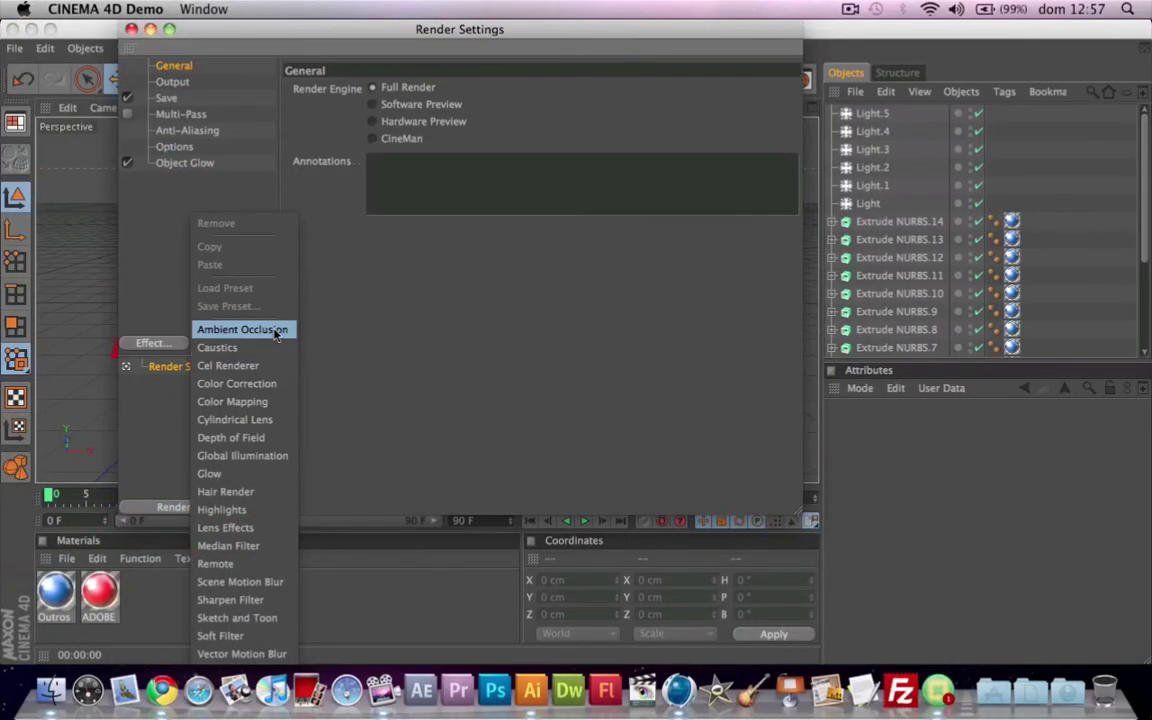
pyautogui.click(276, 335)
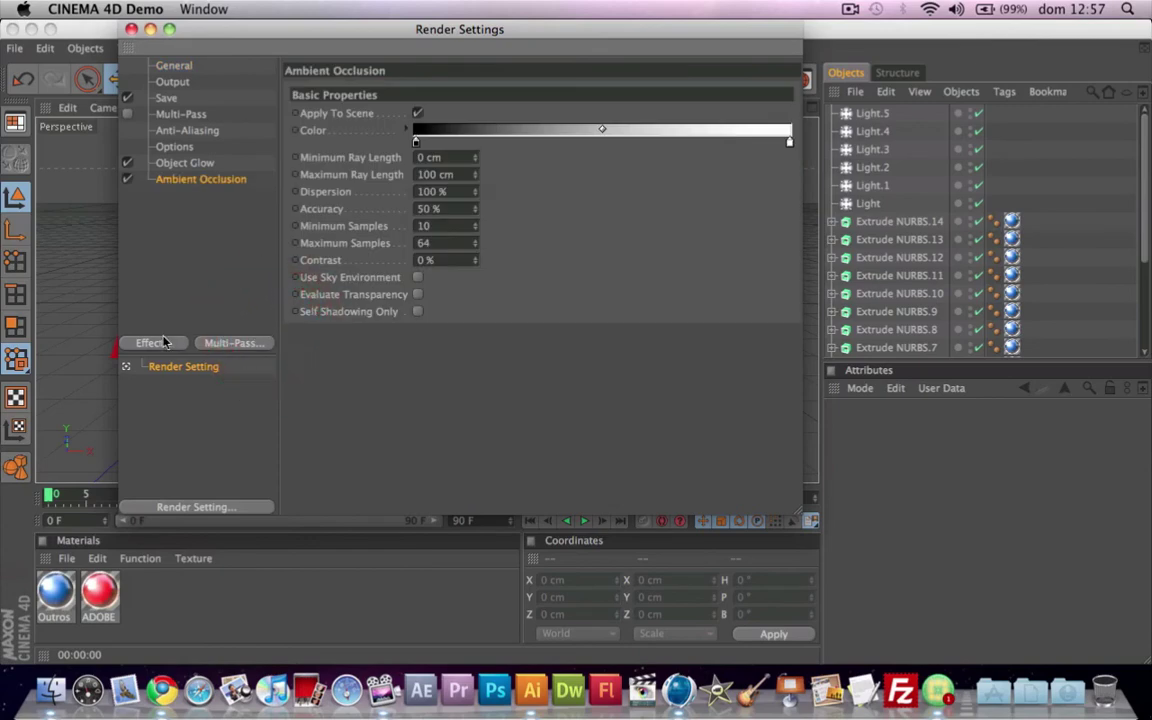
pyautogui.click(153, 342)
pyautogui.click(237, 366)
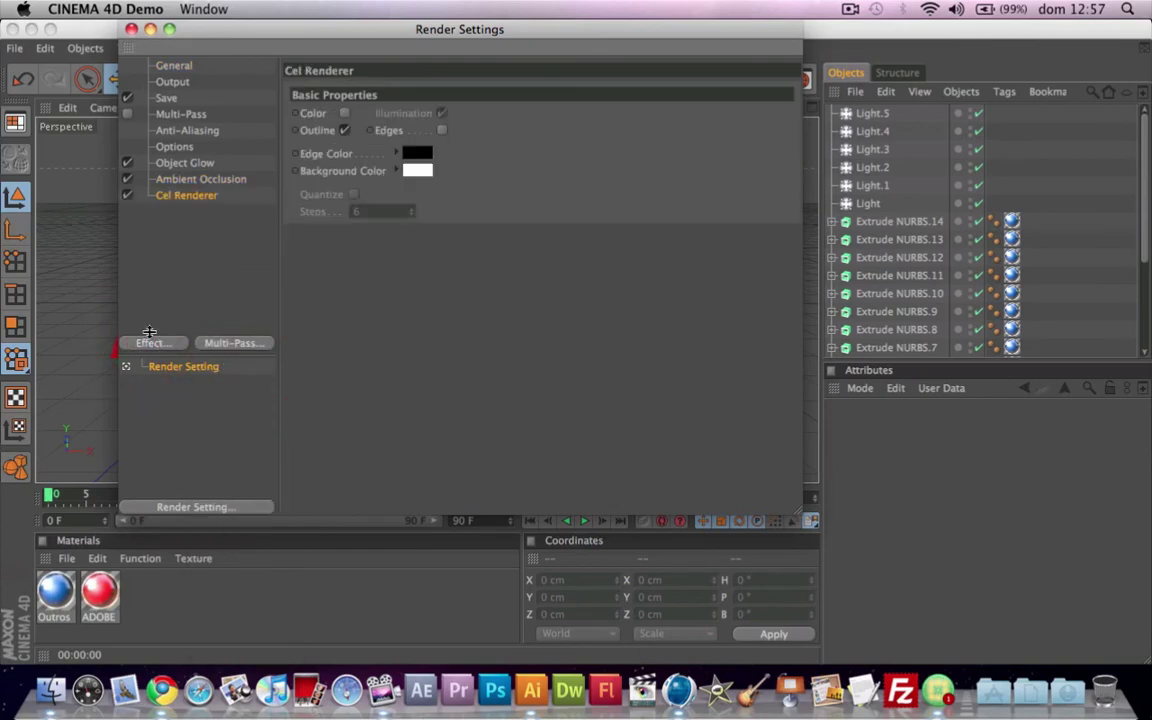
pyautogui.click(127, 195)
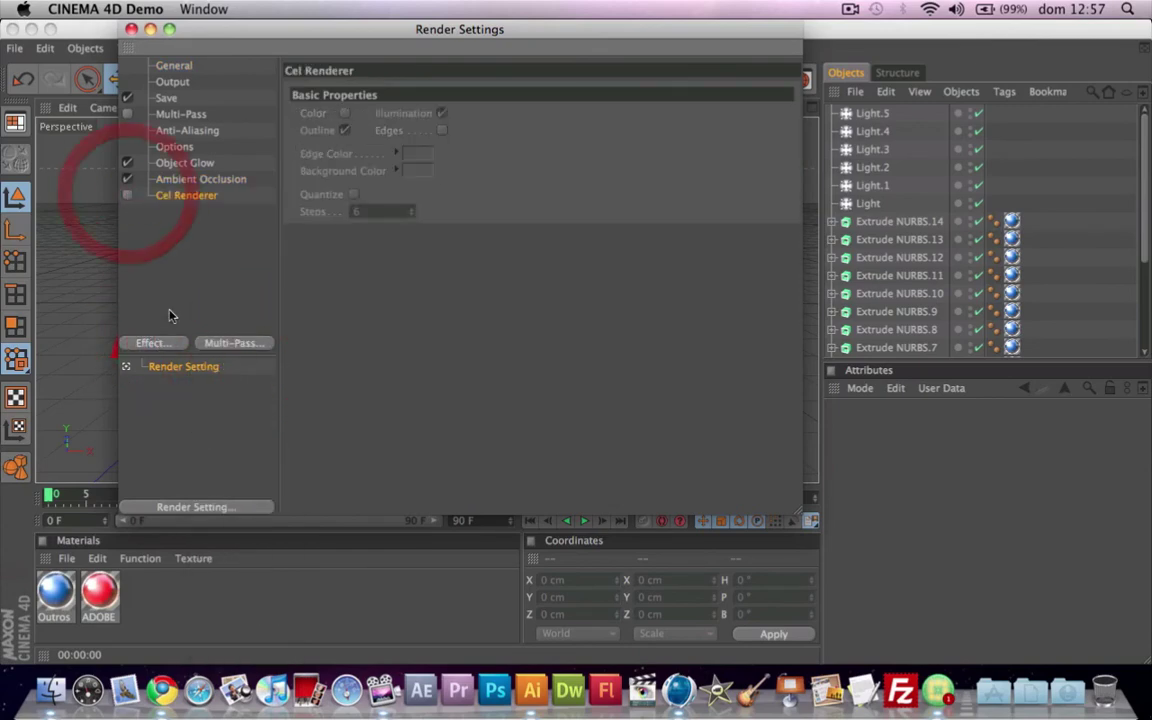
pyautogui.click(153, 342)
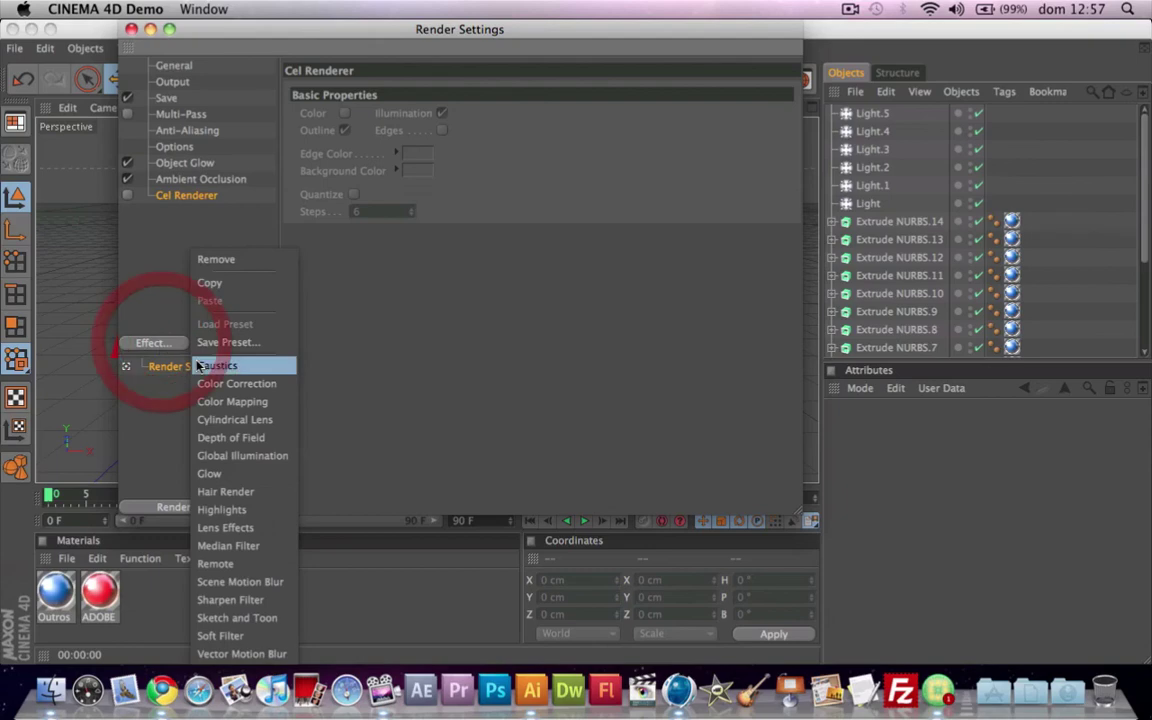
pyautogui.click(268, 455)
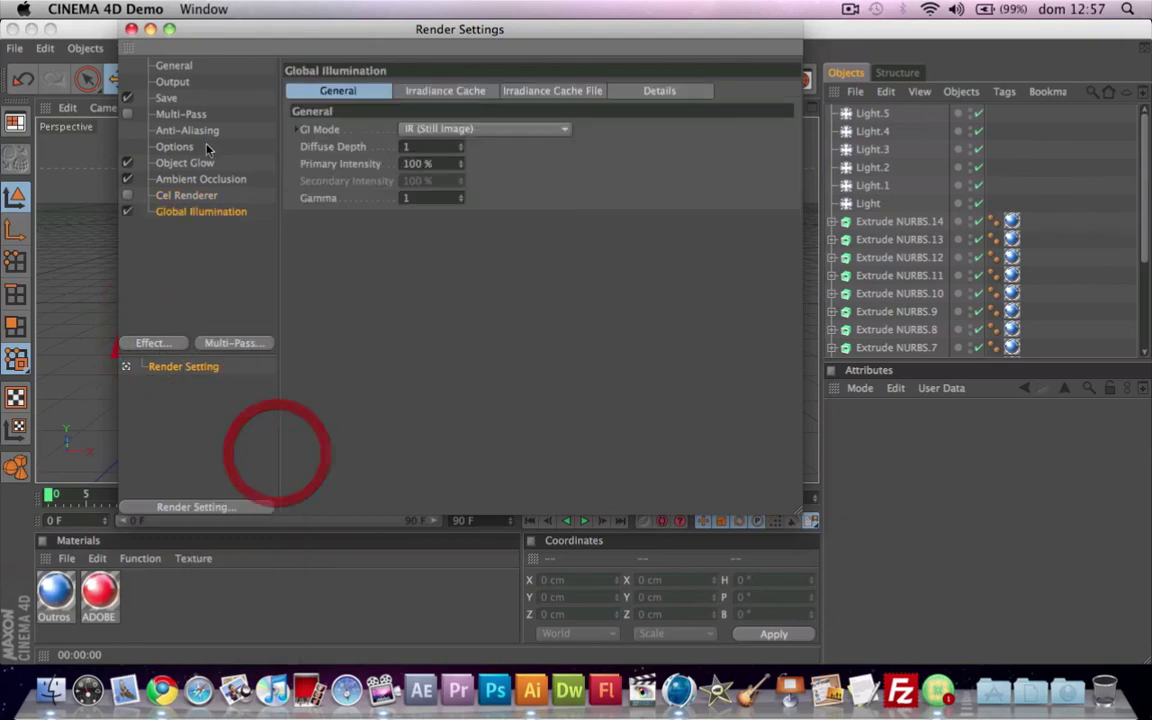
pyautogui.click(132, 29)
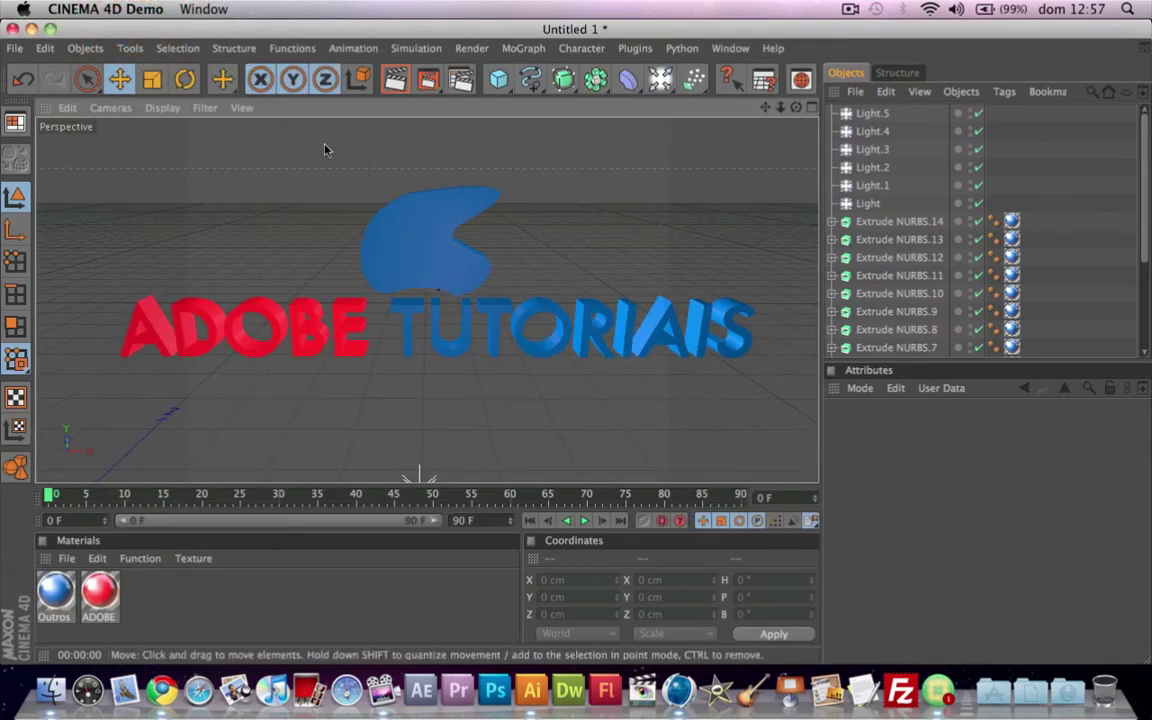
# Step: Render a Global Illumination preview of the logo, clear it, and select the blue blob
pyautogui.hotkey('ctrl', 'r')
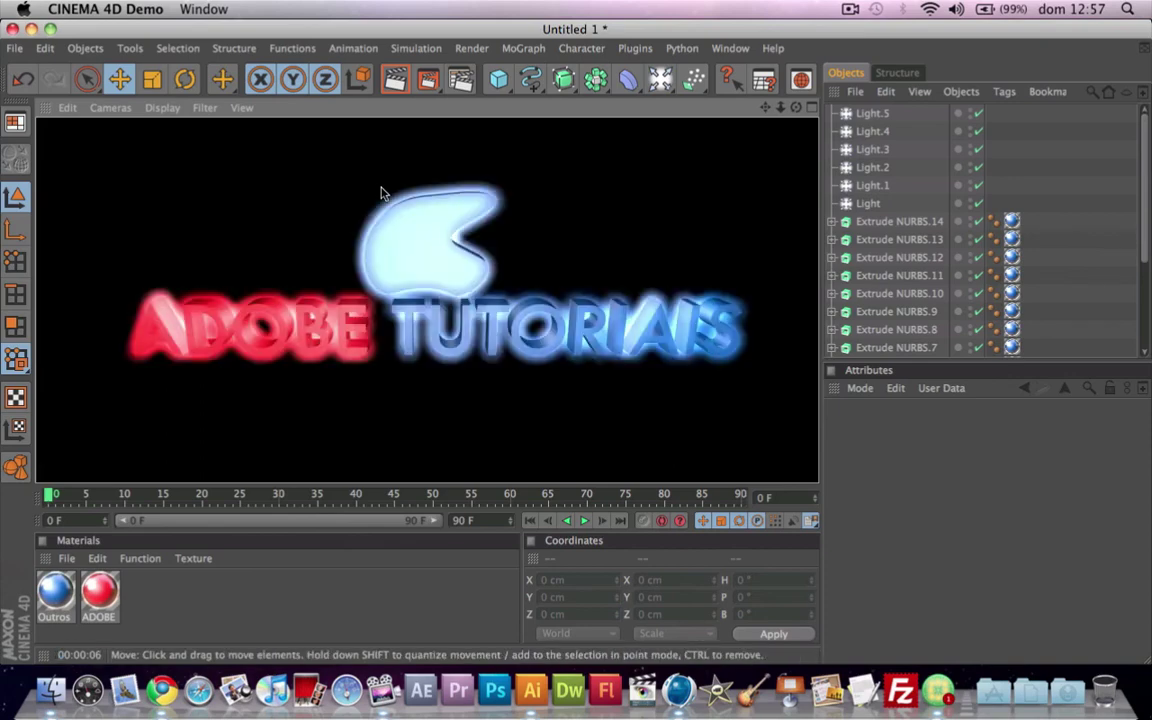
pyautogui.click(432, 383)
pyautogui.click(417, 266)
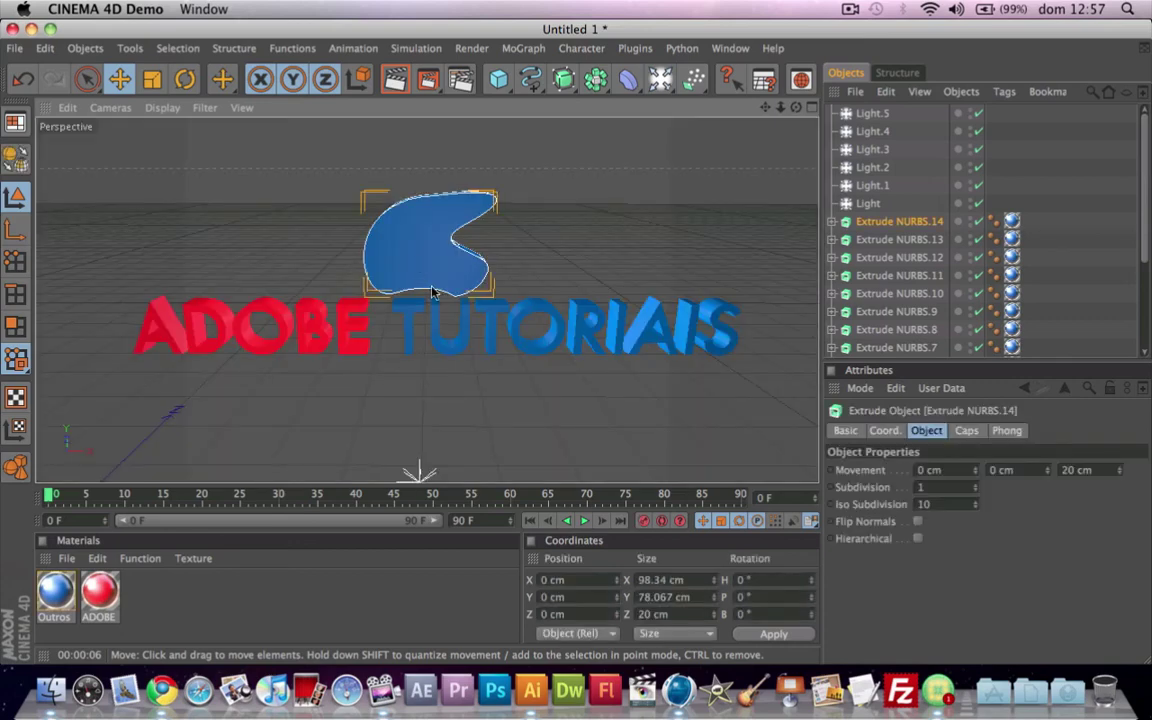
pyautogui.moveTo(455, 337)
pyautogui.keyDown('alt'); pyautogui.mouseDown()
pyautogui.moveTo(527, 375)
pyautogui.moveTo(400, 390)
pyautogui.moveTo(341, 318)
pyautogui.moveTo(470, 318)
pyautogui.moveTo(632, 282)
pyautogui.mouseUp(); pyautogui.keyUp('alt')
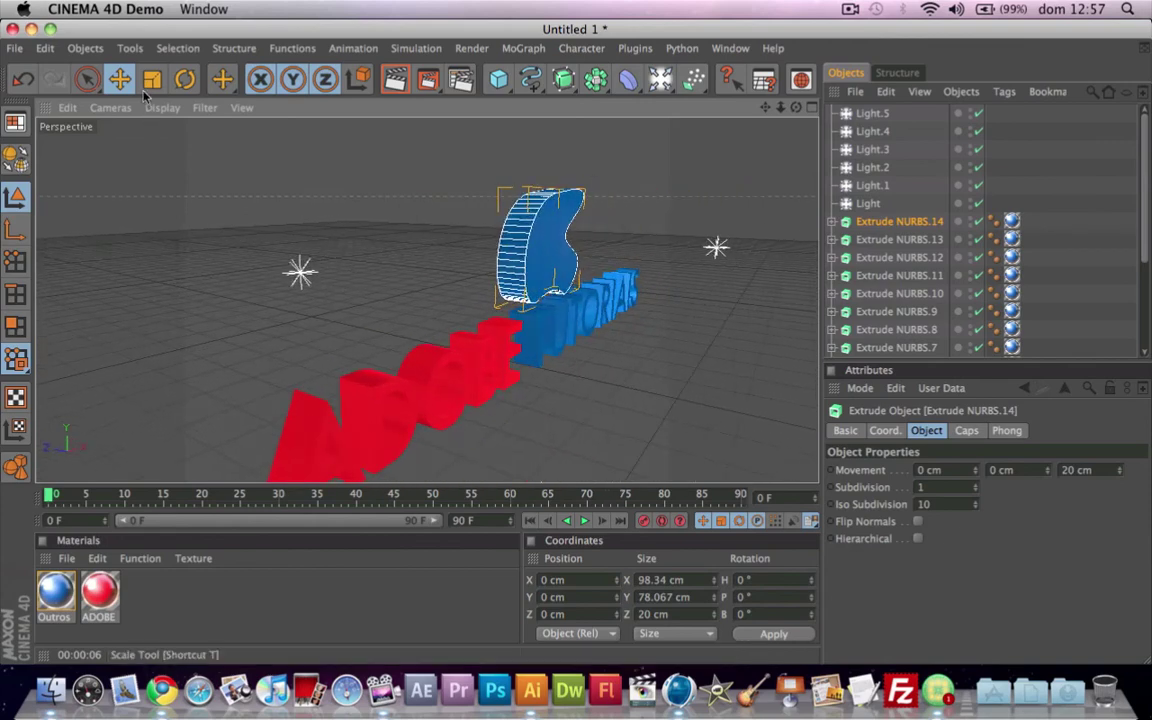
pyautogui.moveTo(504, 242)
pyautogui.mouseDown()
pyautogui.moveTo(516, 232)
pyautogui.moveTo(558, 268)
pyautogui.mouseUp()
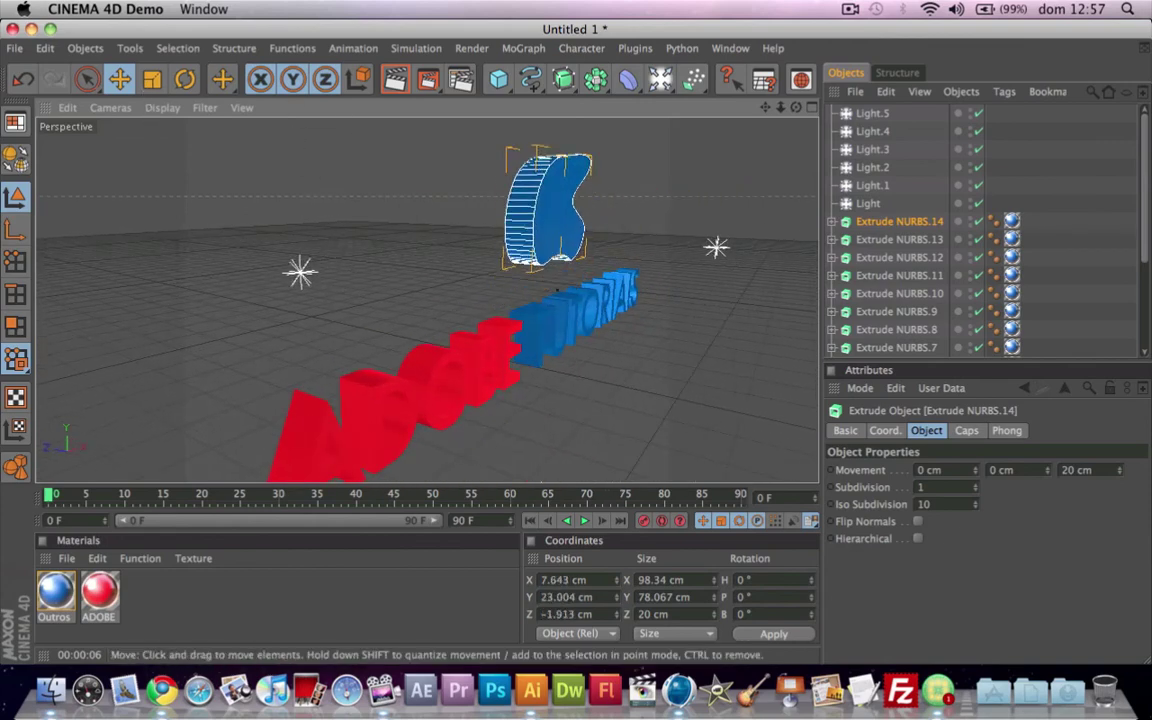
pyautogui.keyDown('alt'); pyautogui.moveTo(668, 350); pyautogui.dragTo(668, 350); pyautogui.keyUp('alt')
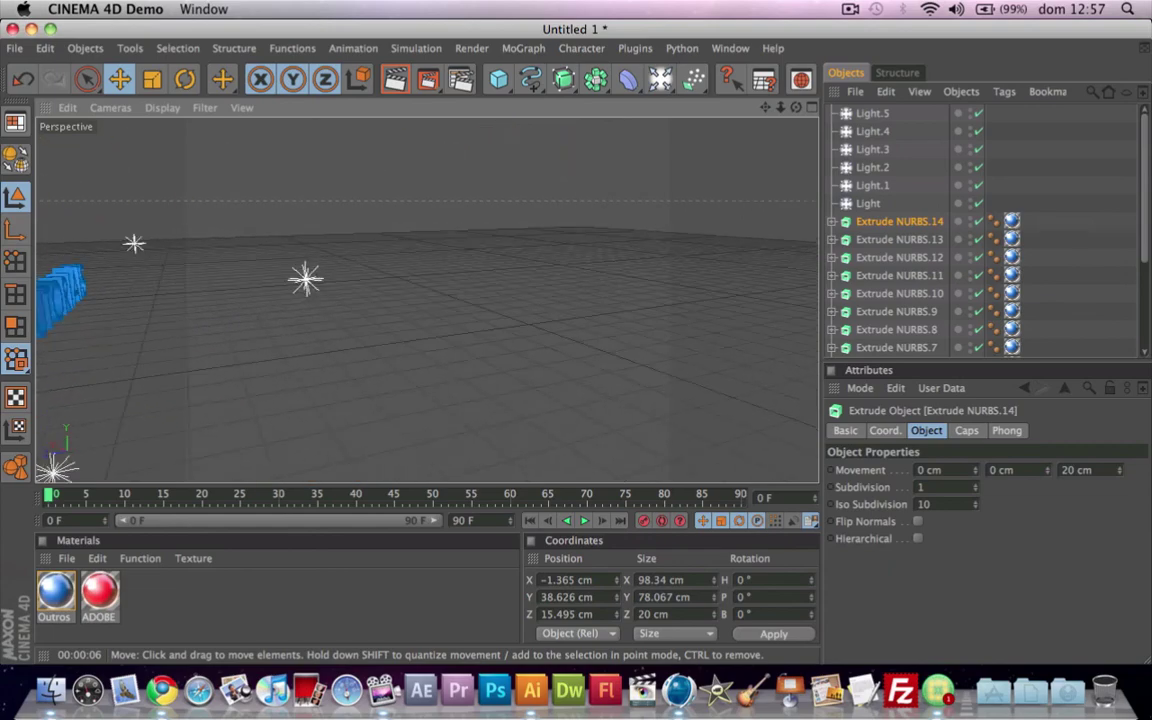
pyautogui.keyDown('alt'); pyautogui.moveTo(571, 357); pyautogui.dragTo(450, 340); pyautogui.keyUp('alt')
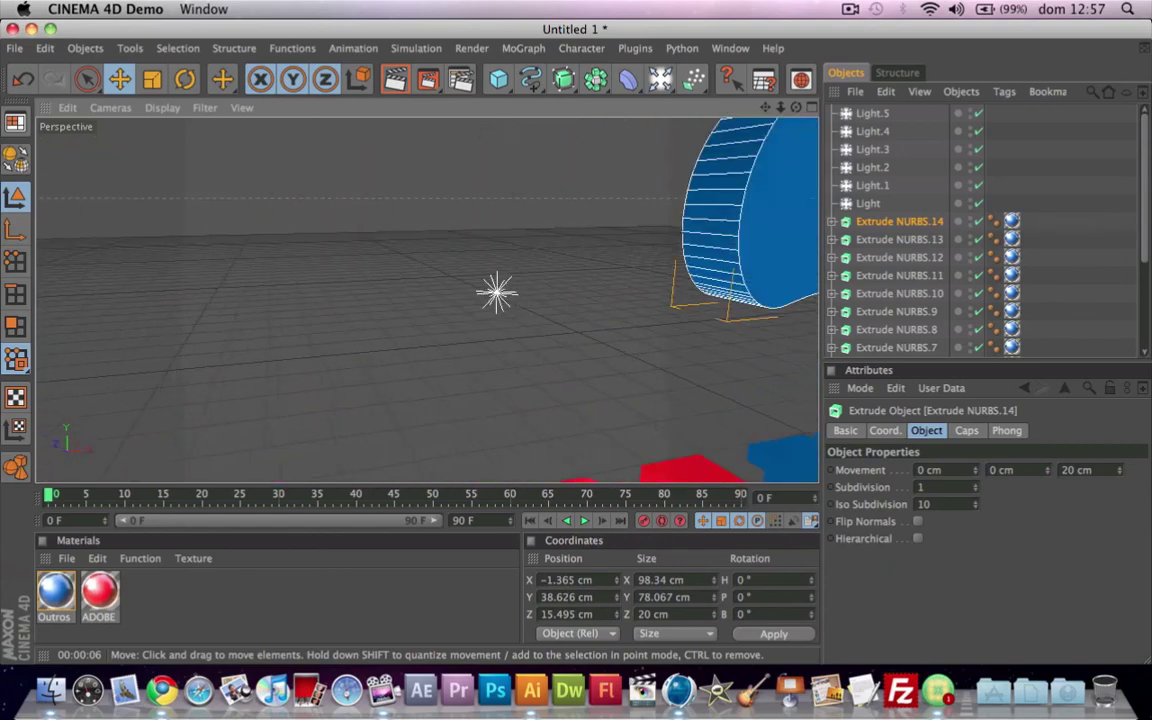
pyautogui.hotkey('ctrl', 'z')
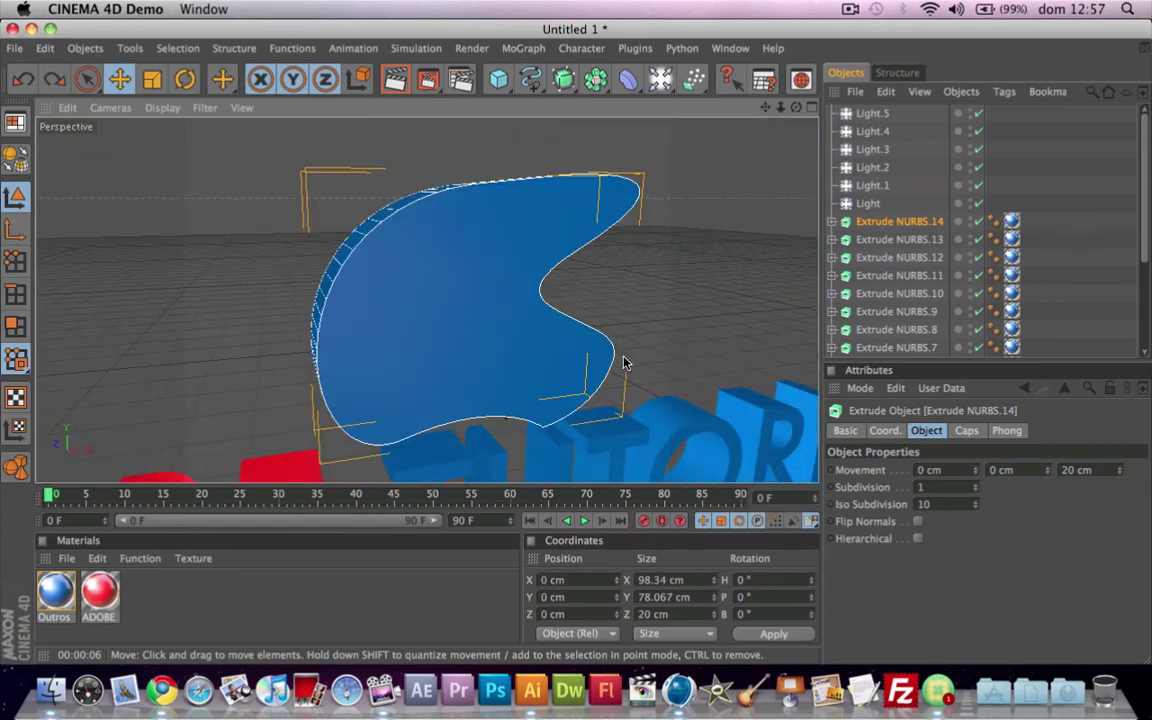
pyautogui.scroll(-5, 622, 363)
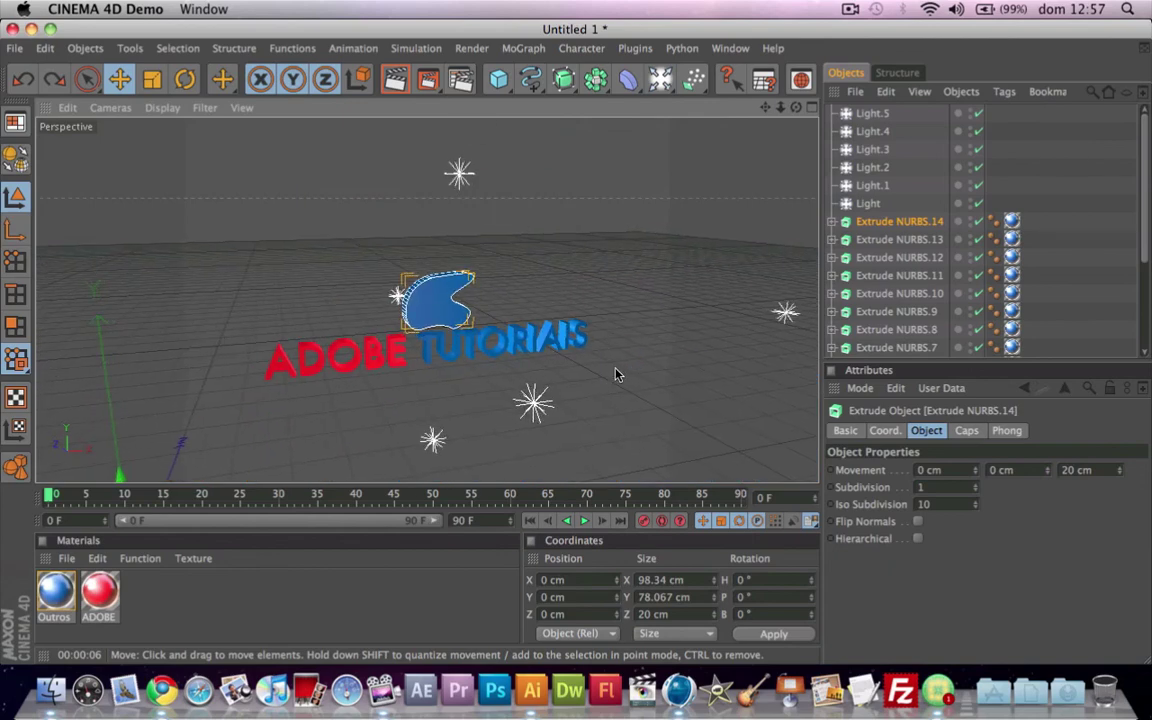
pyautogui.keyDown('alt'); pyautogui.moveTo(612, 391); pyautogui.dragTo(617, 390); pyautogui.keyUp('alt')
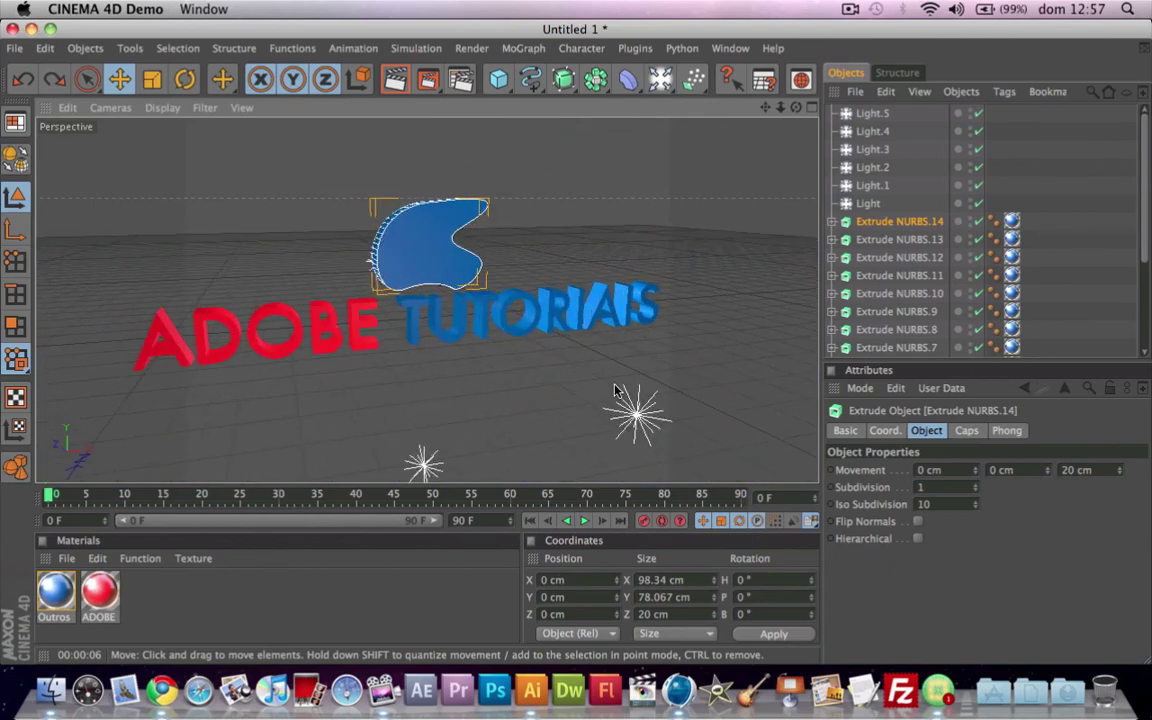
pyautogui.click(850, 9)
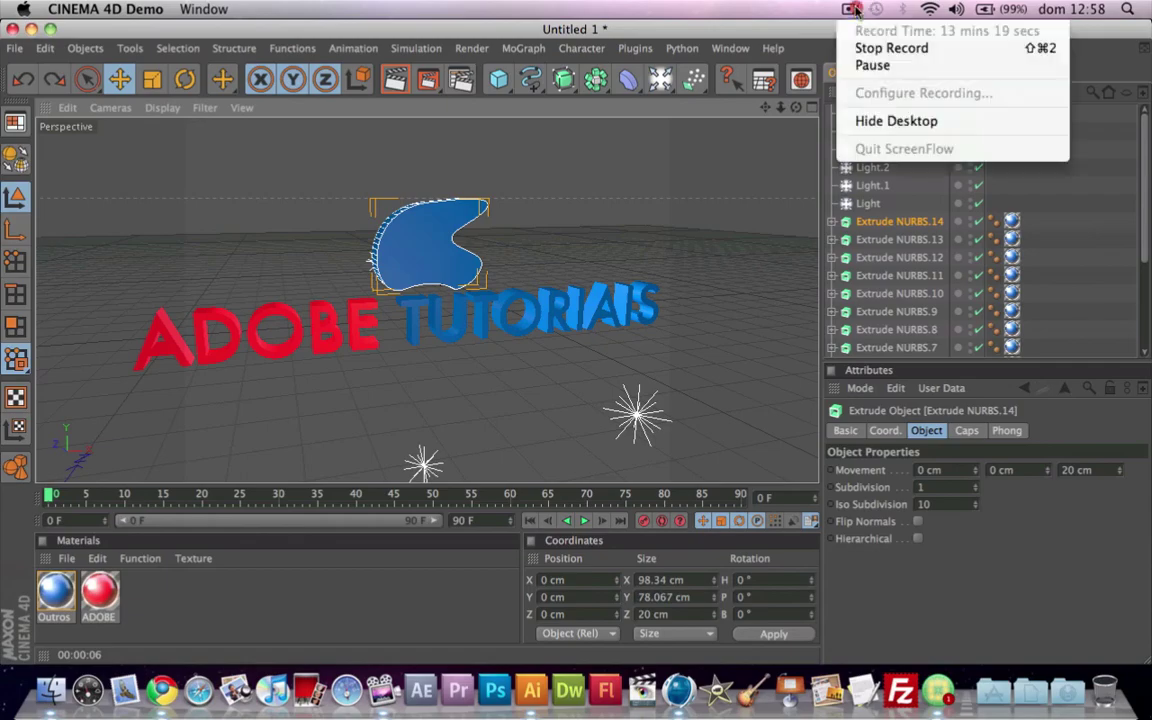